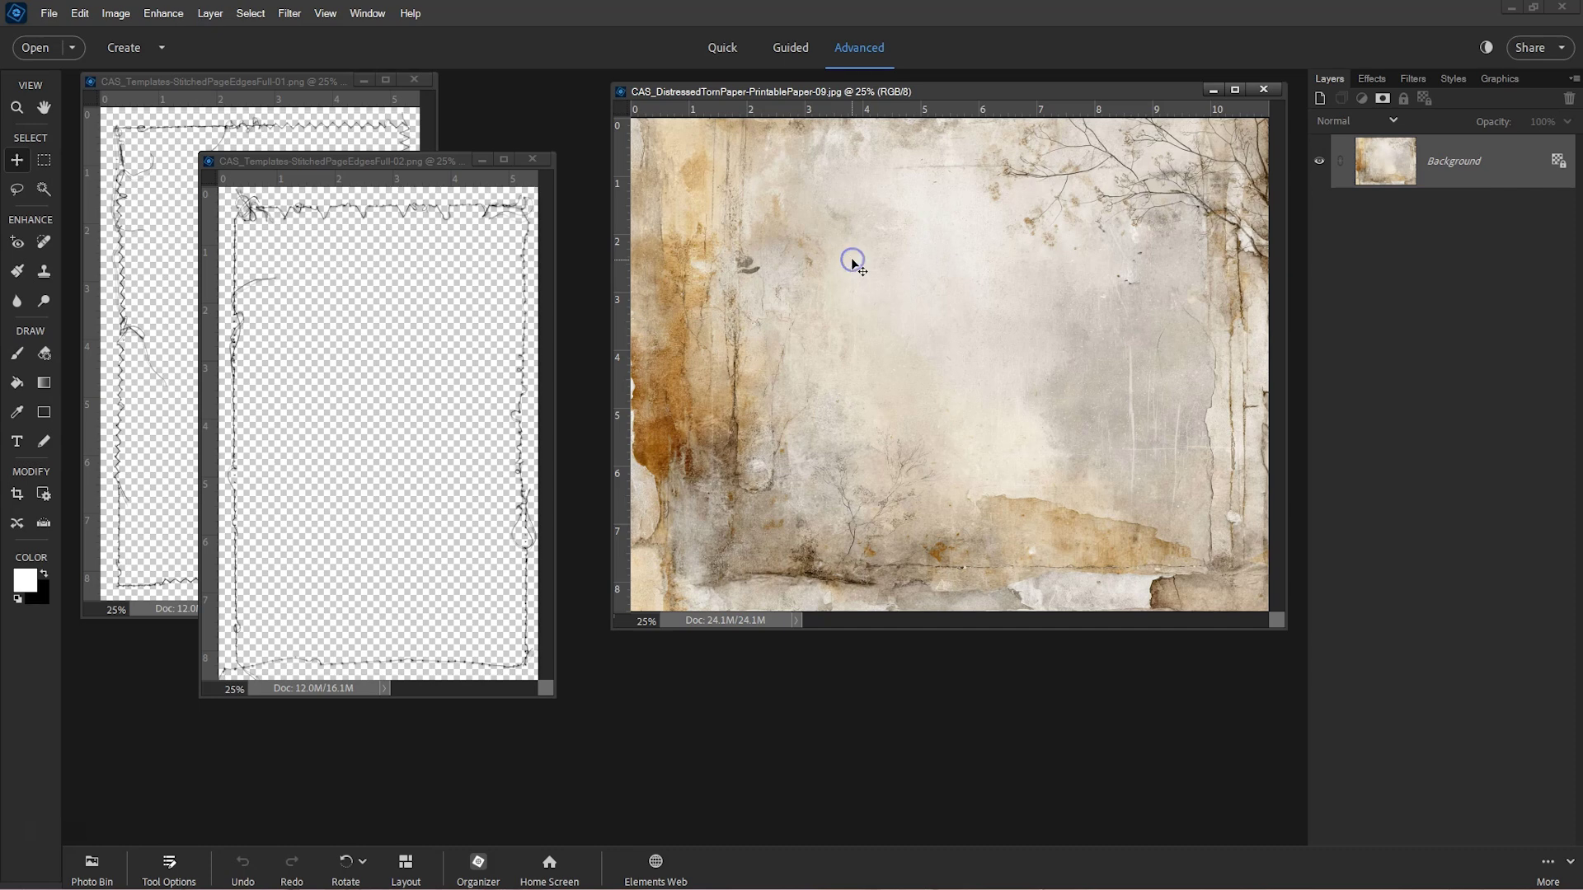
Try copying the whole StitchedPageEdgesFull-02 template and pasting it onto the distressed paper's right half, and delete the pasted layer
left_click(381, 264)
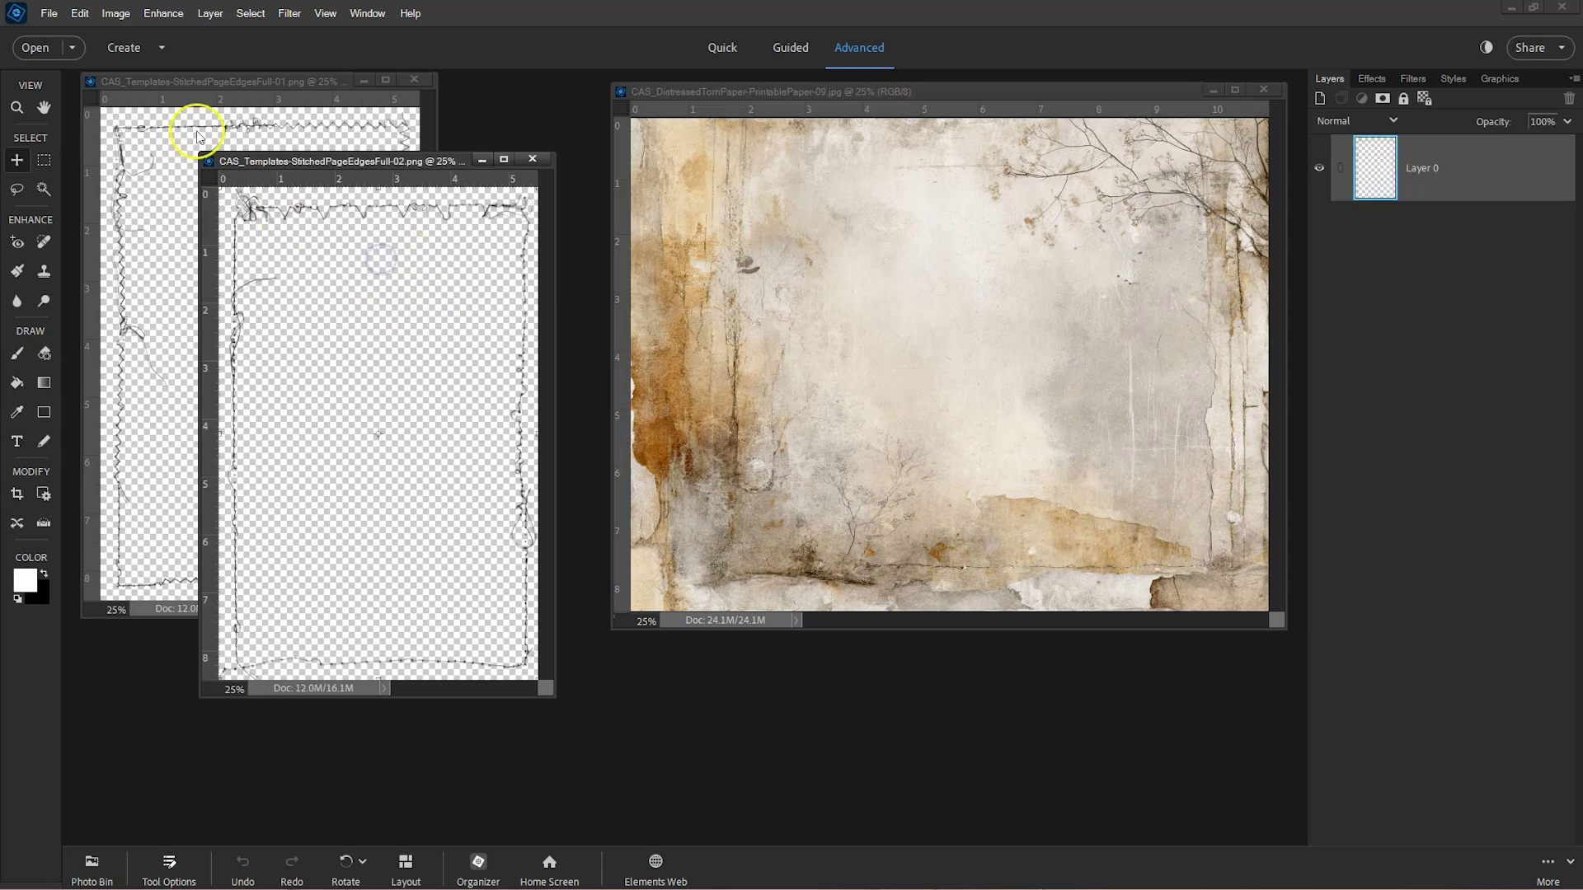
left_click(251, 13)
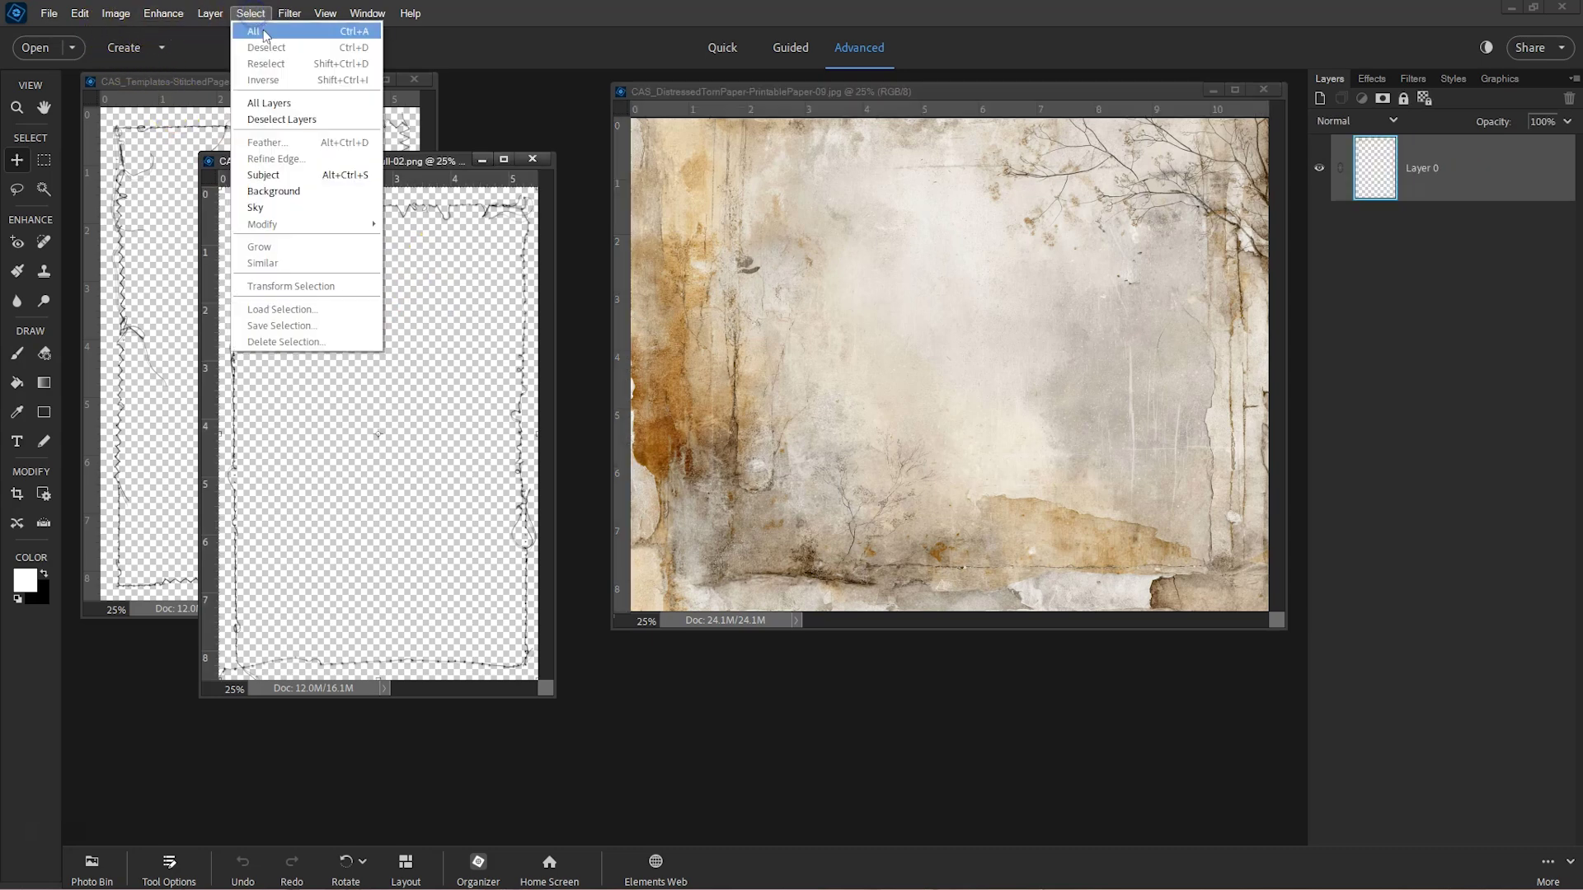
left_click(263, 30)
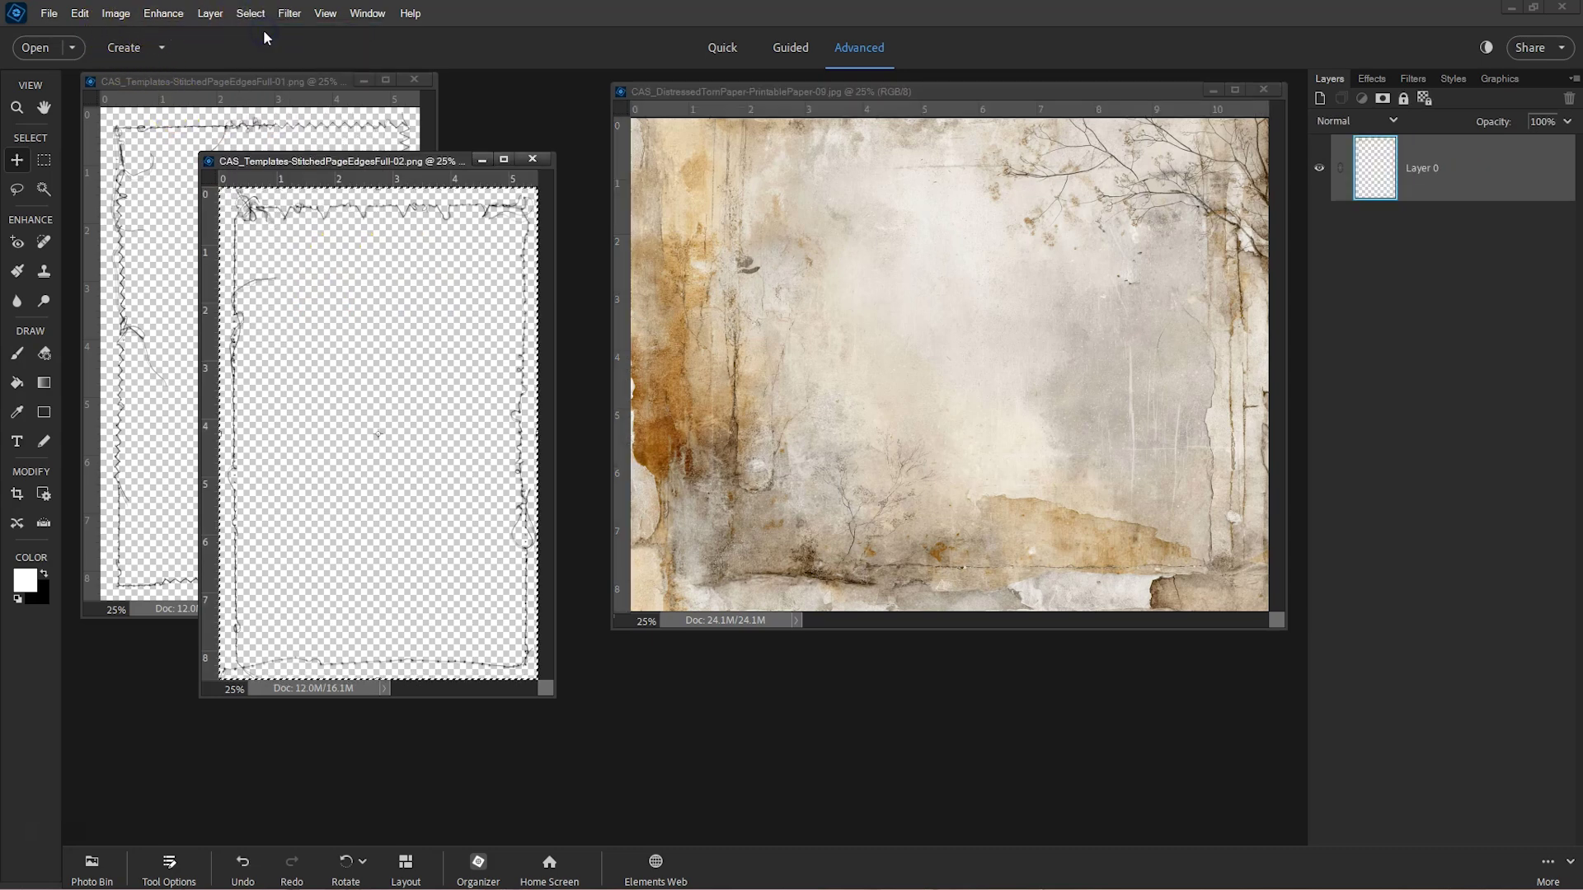
left_click(79, 13)
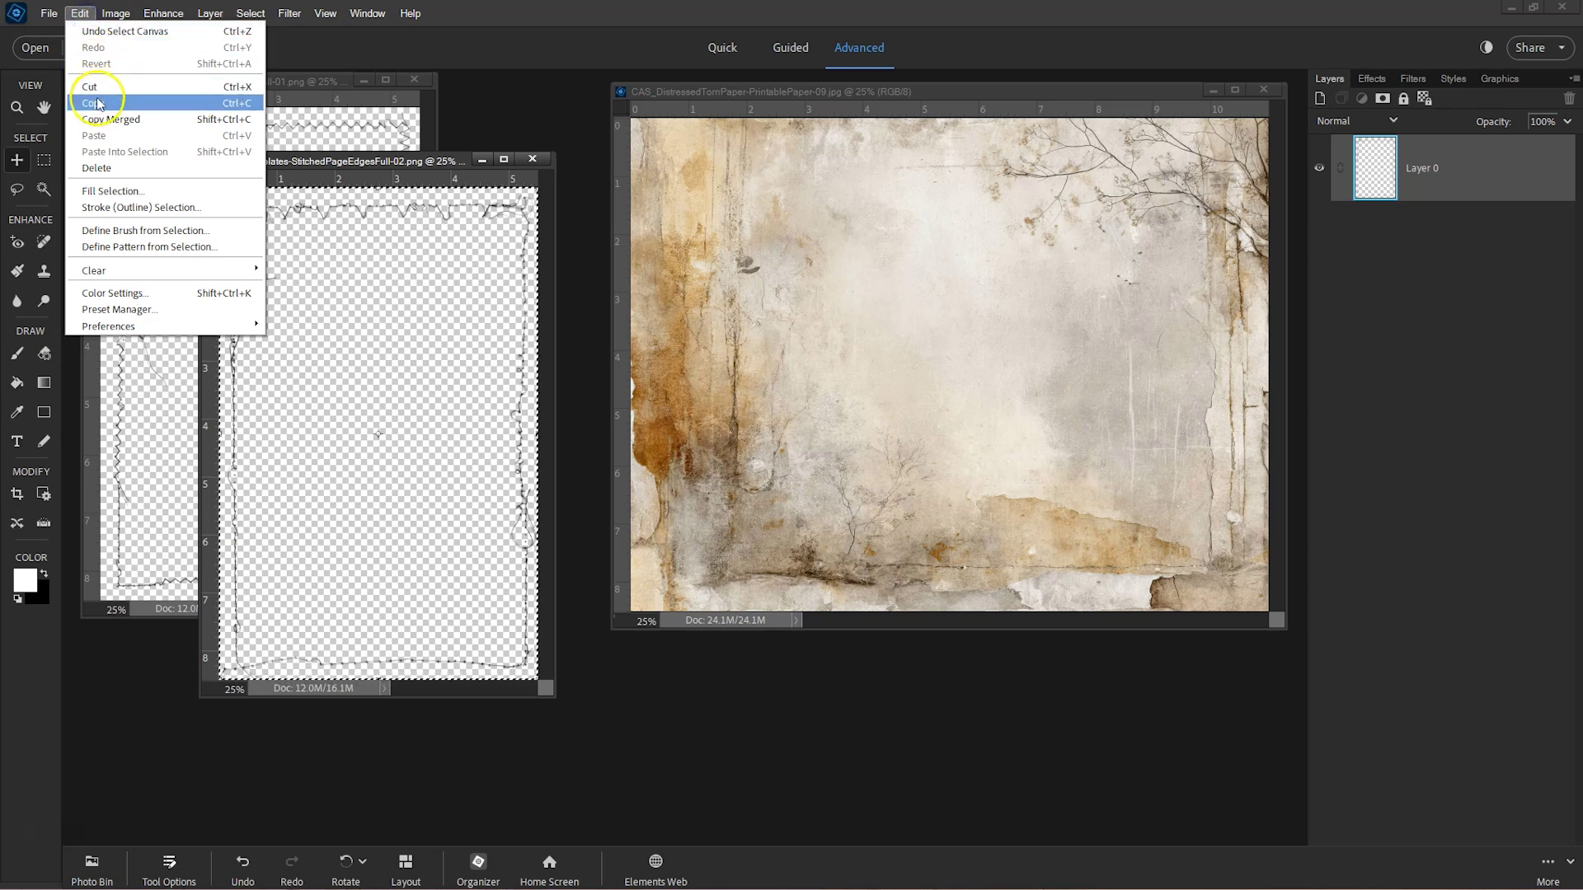
left_click(110, 120)
left_click(878, 166)
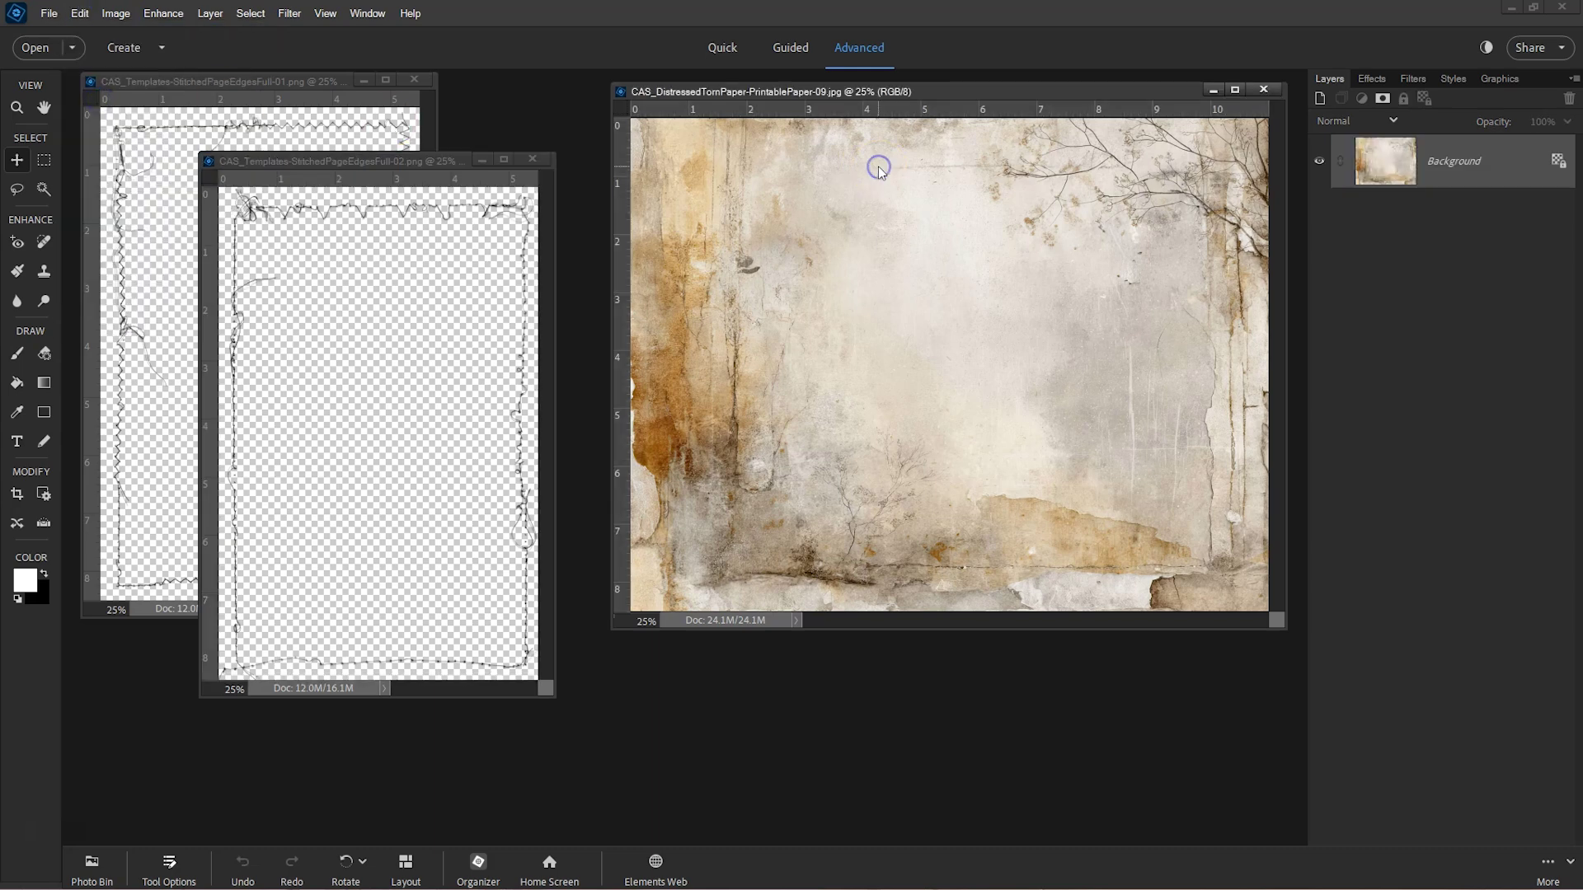
left_click(89, 16)
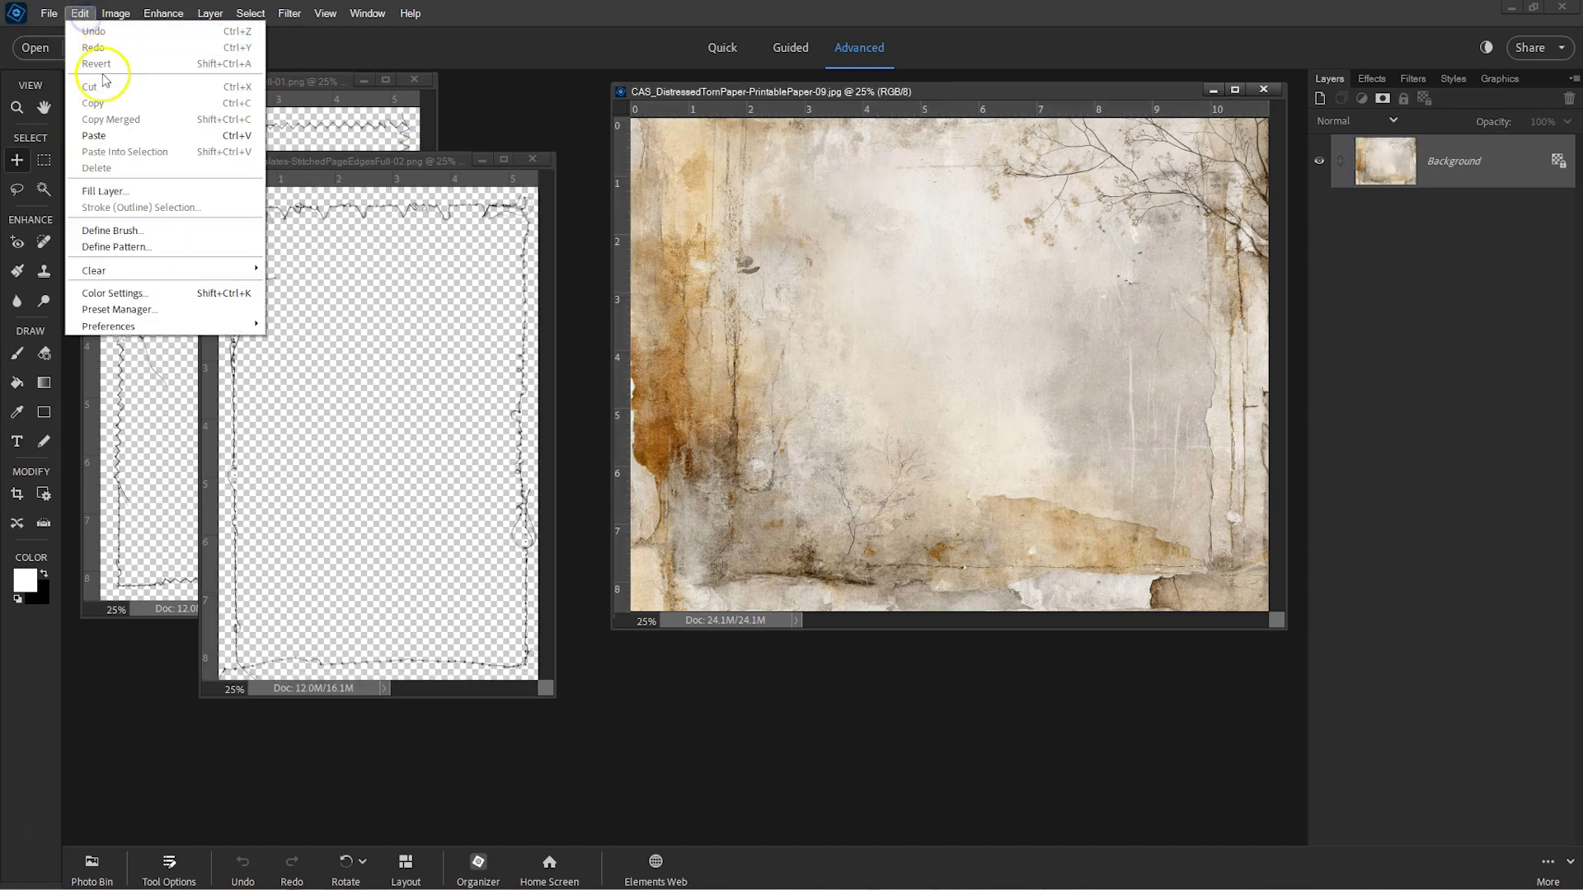
left_click(99, 129)
left_click_drag(857, 190, 1012, 188)
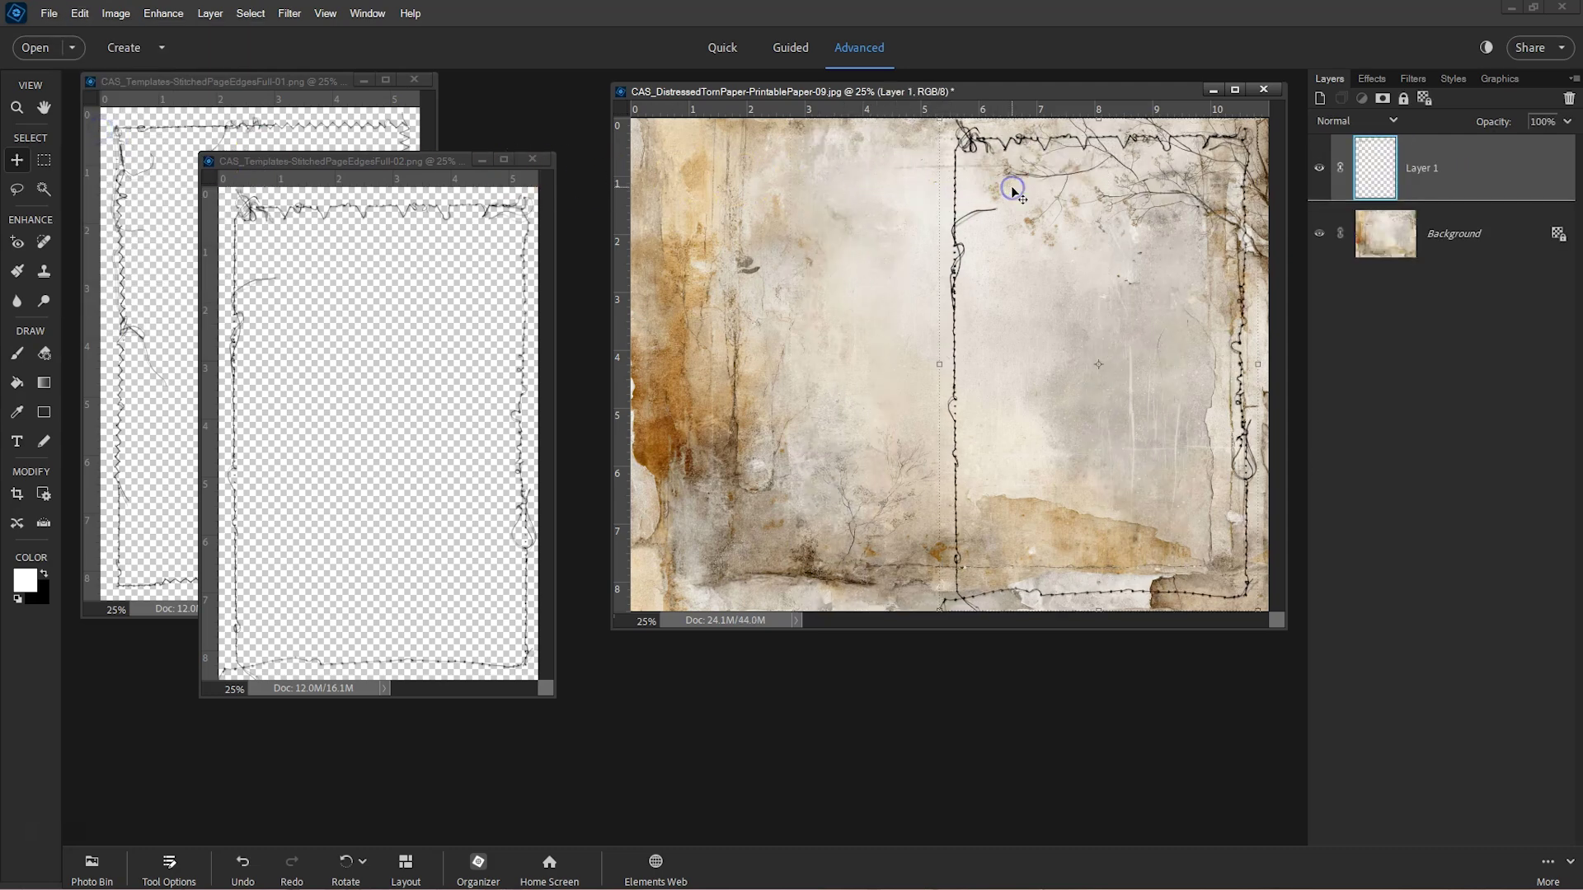
key("Delete")
Place the entire StitchedPageEdgesFull-02 template over the left half of the distressed paper and minimize the template's window
left_click(417, 336)
key("ctrl+a")
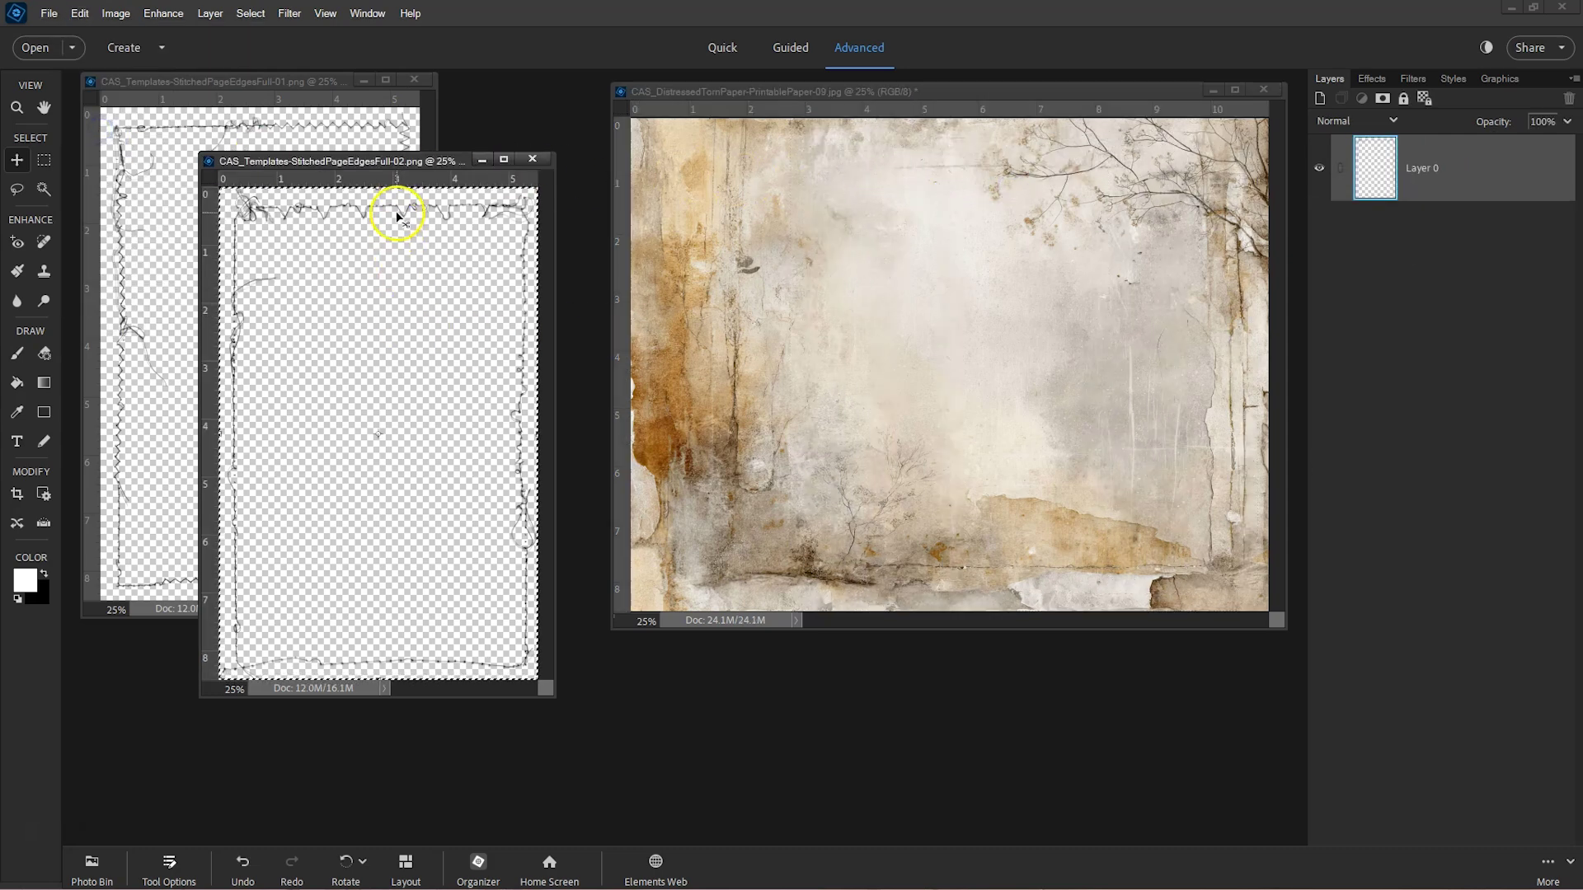
left_click_drag(394, 212, 817, 223)
key("ctrl+0")
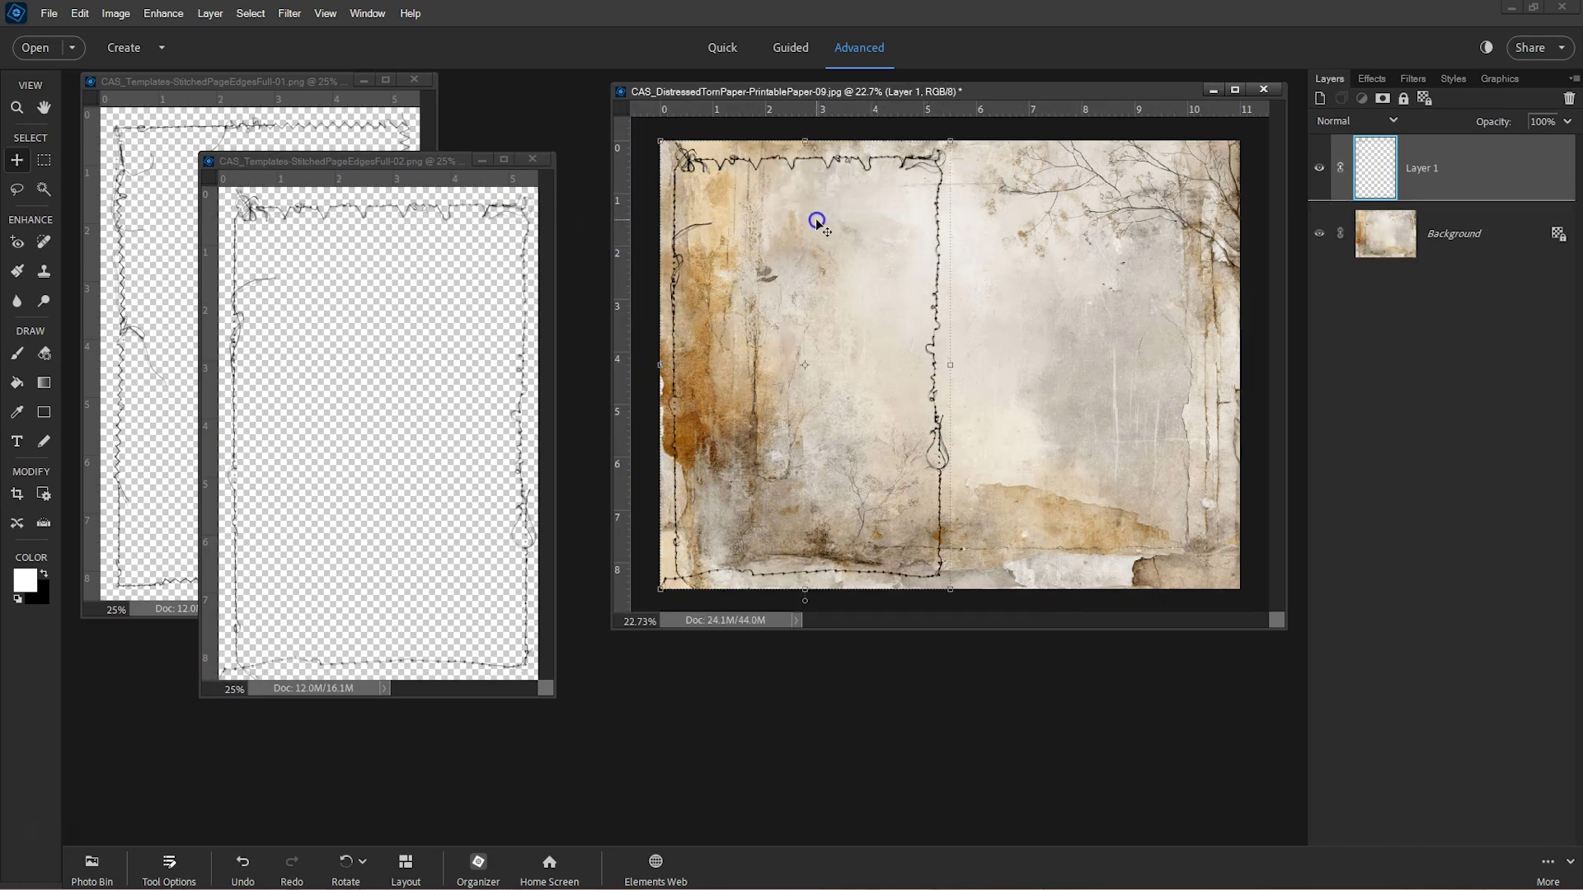
left_click(423, 289)
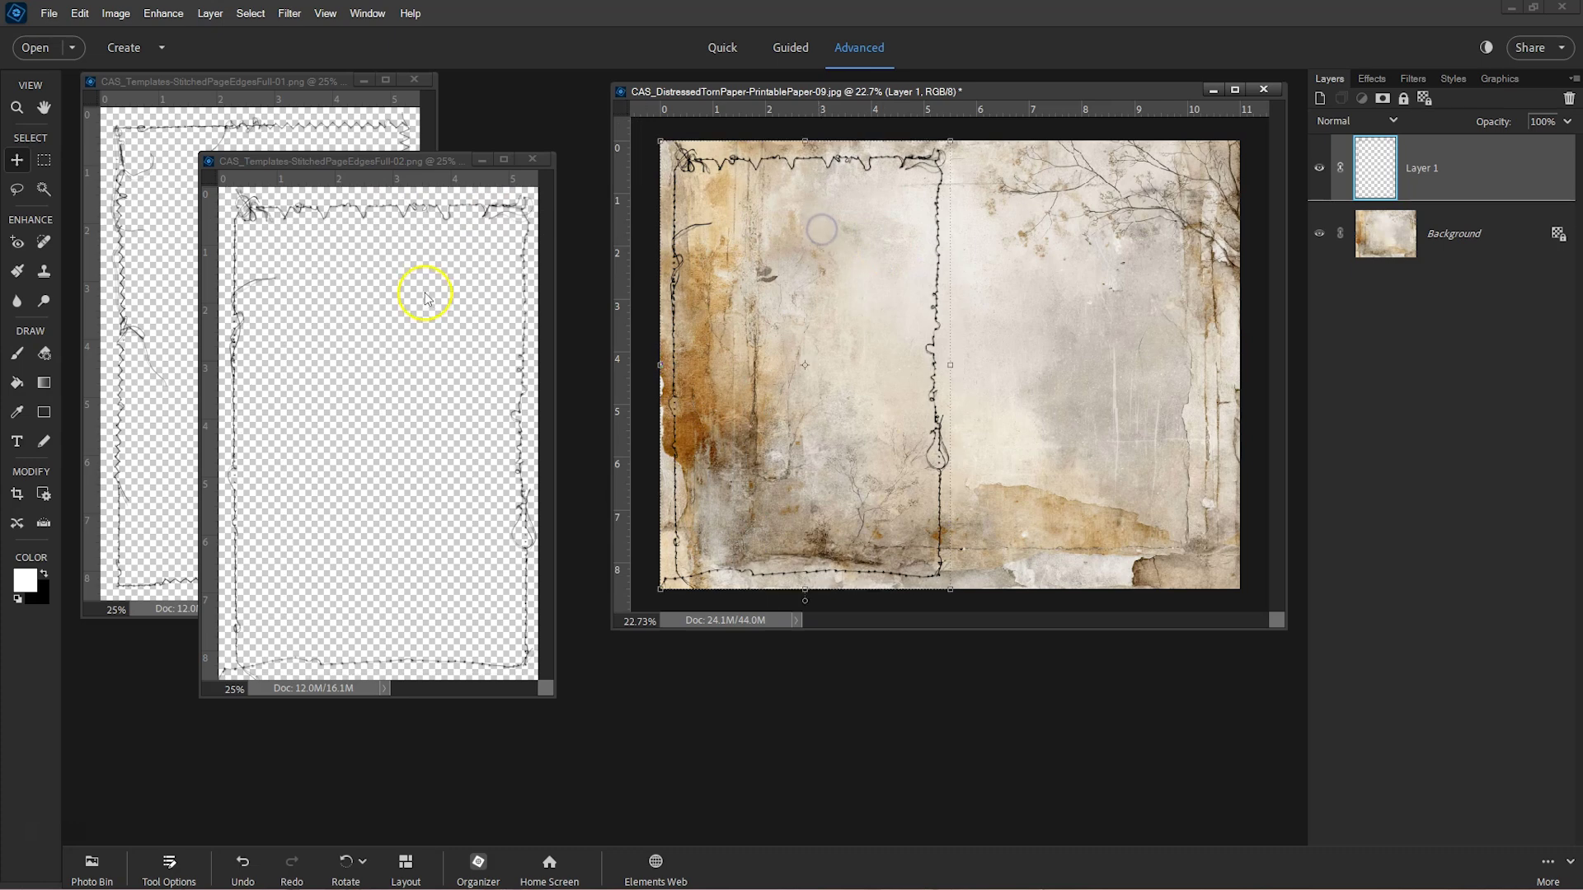
left_click(482, 160)
Place the StitchedPageEdgesFull-01 template over the right half of the distressed paper and minimize the template's window
left_click_drag(349, 198, 1097, 247)
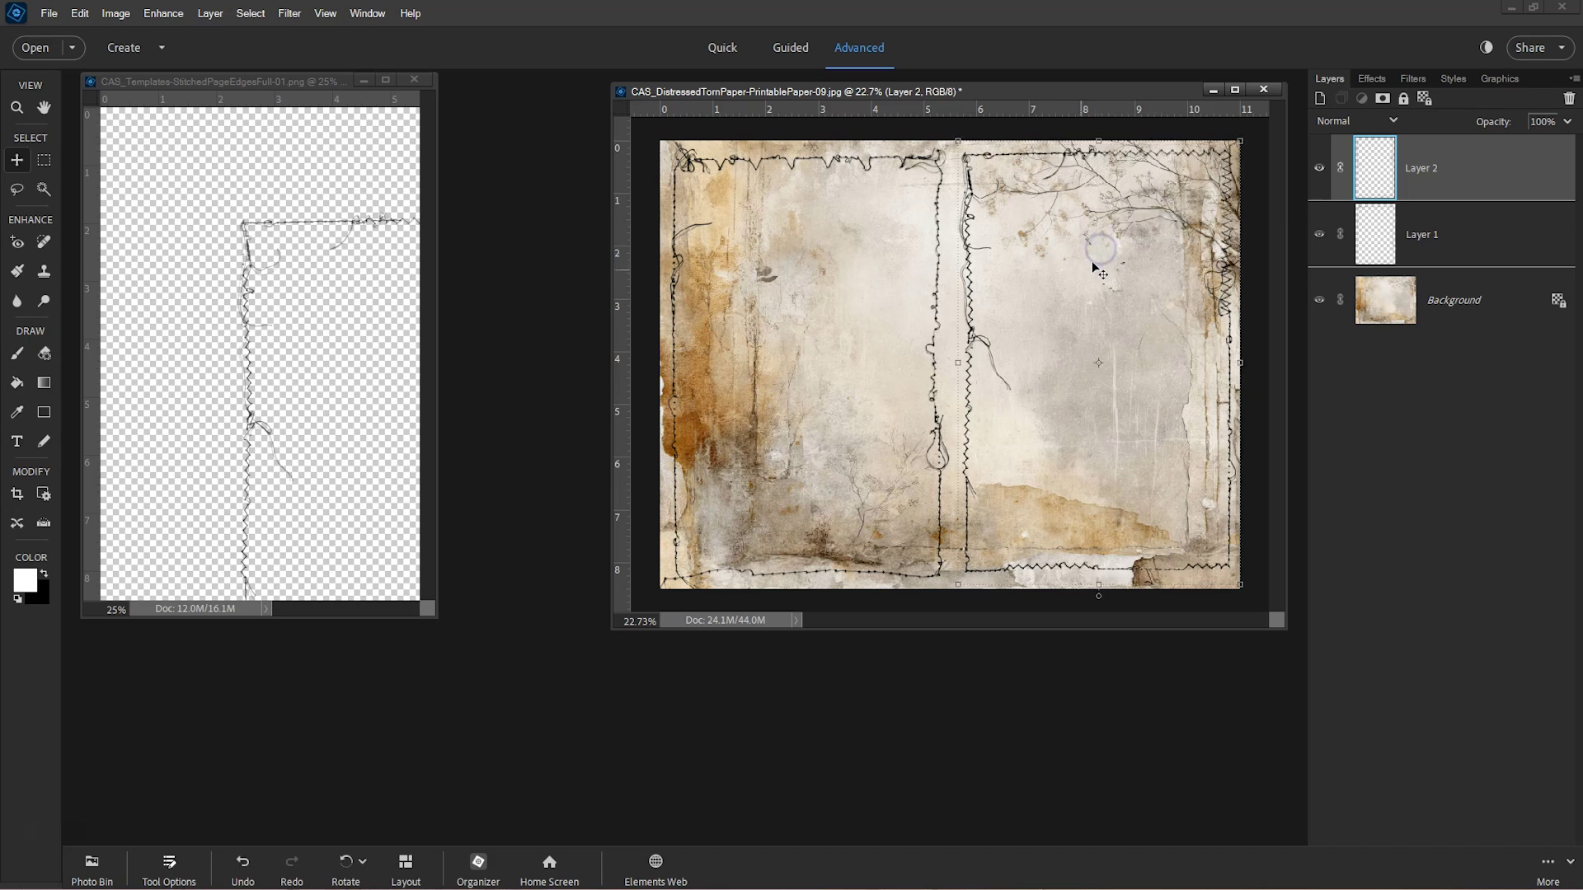
left_click(367, 80)
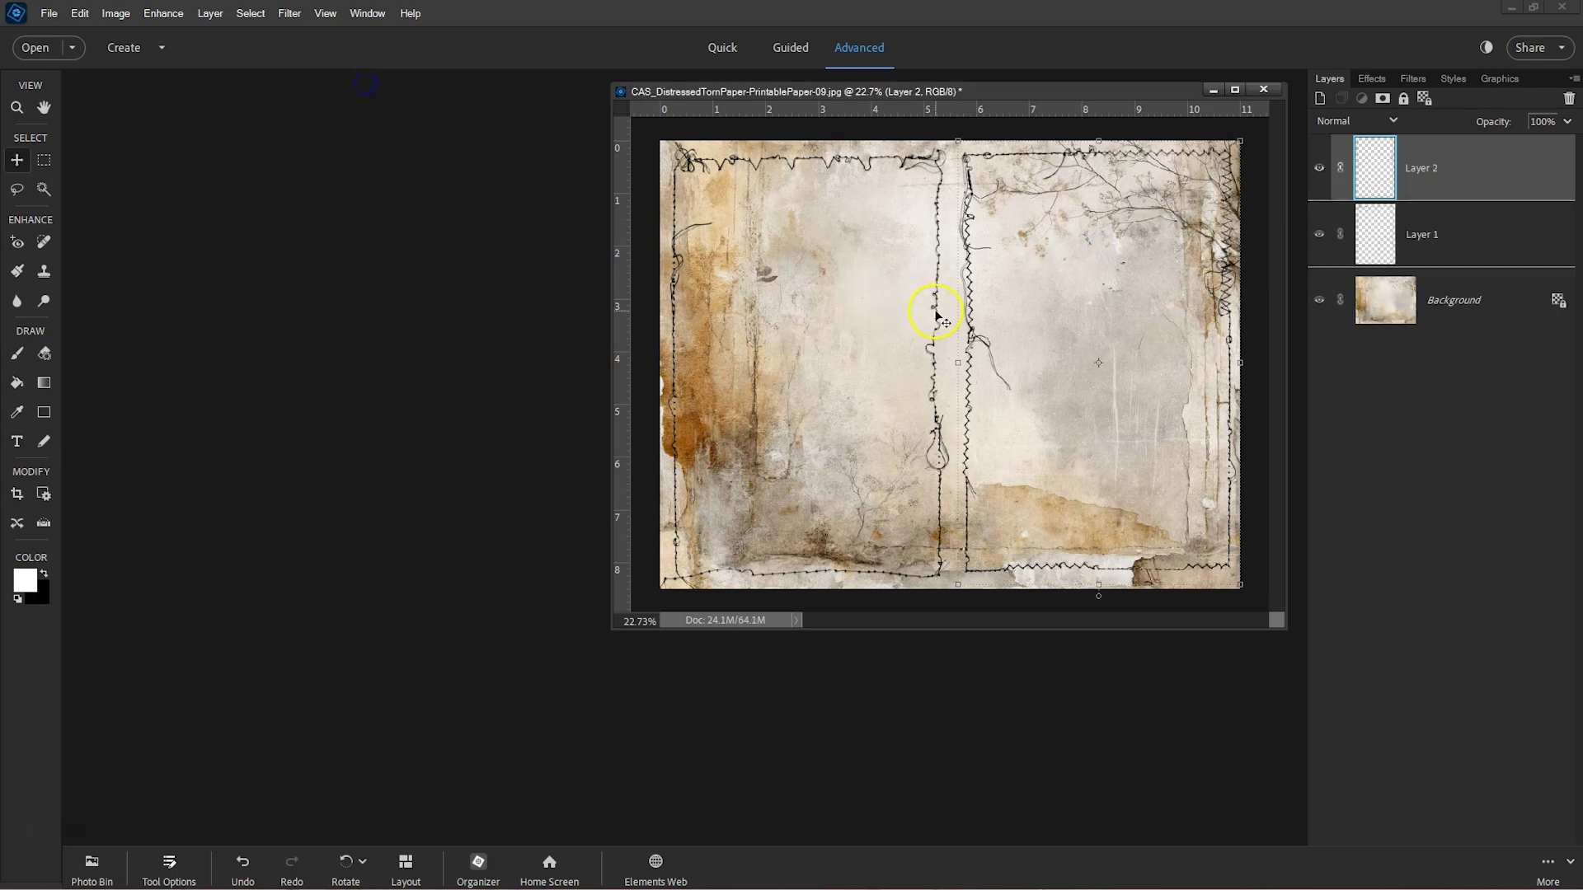
key("ctrl+equal")
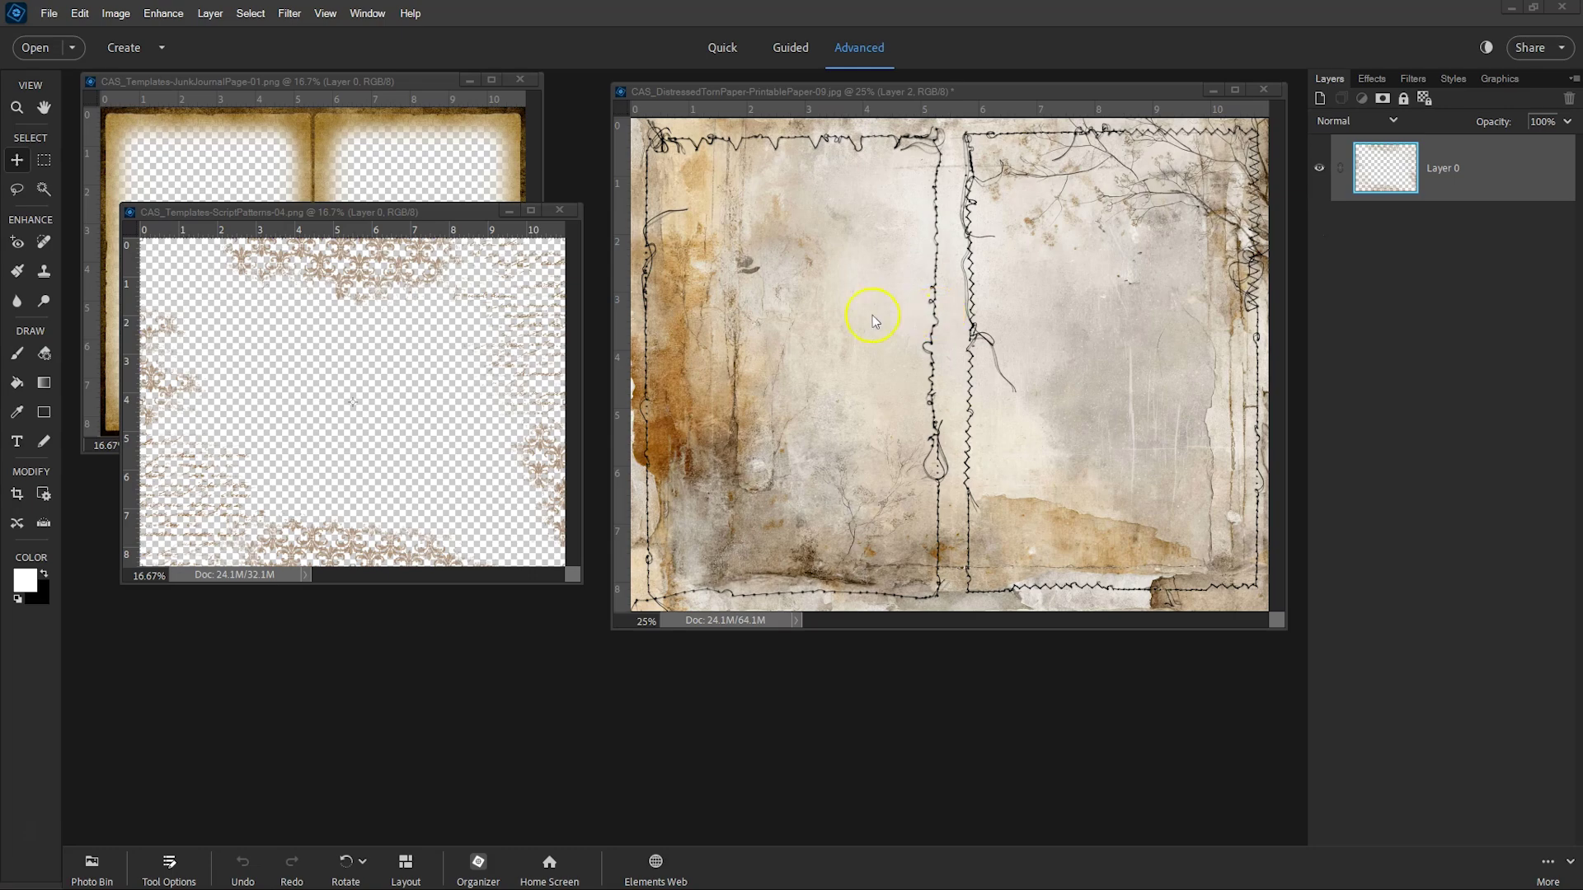
Place the ScriptPatterns-04 template across the whole distressed paper and move its layer below both stitching layers
left_click(525, 327)
left_click_drag(395, 322, 981, 255)
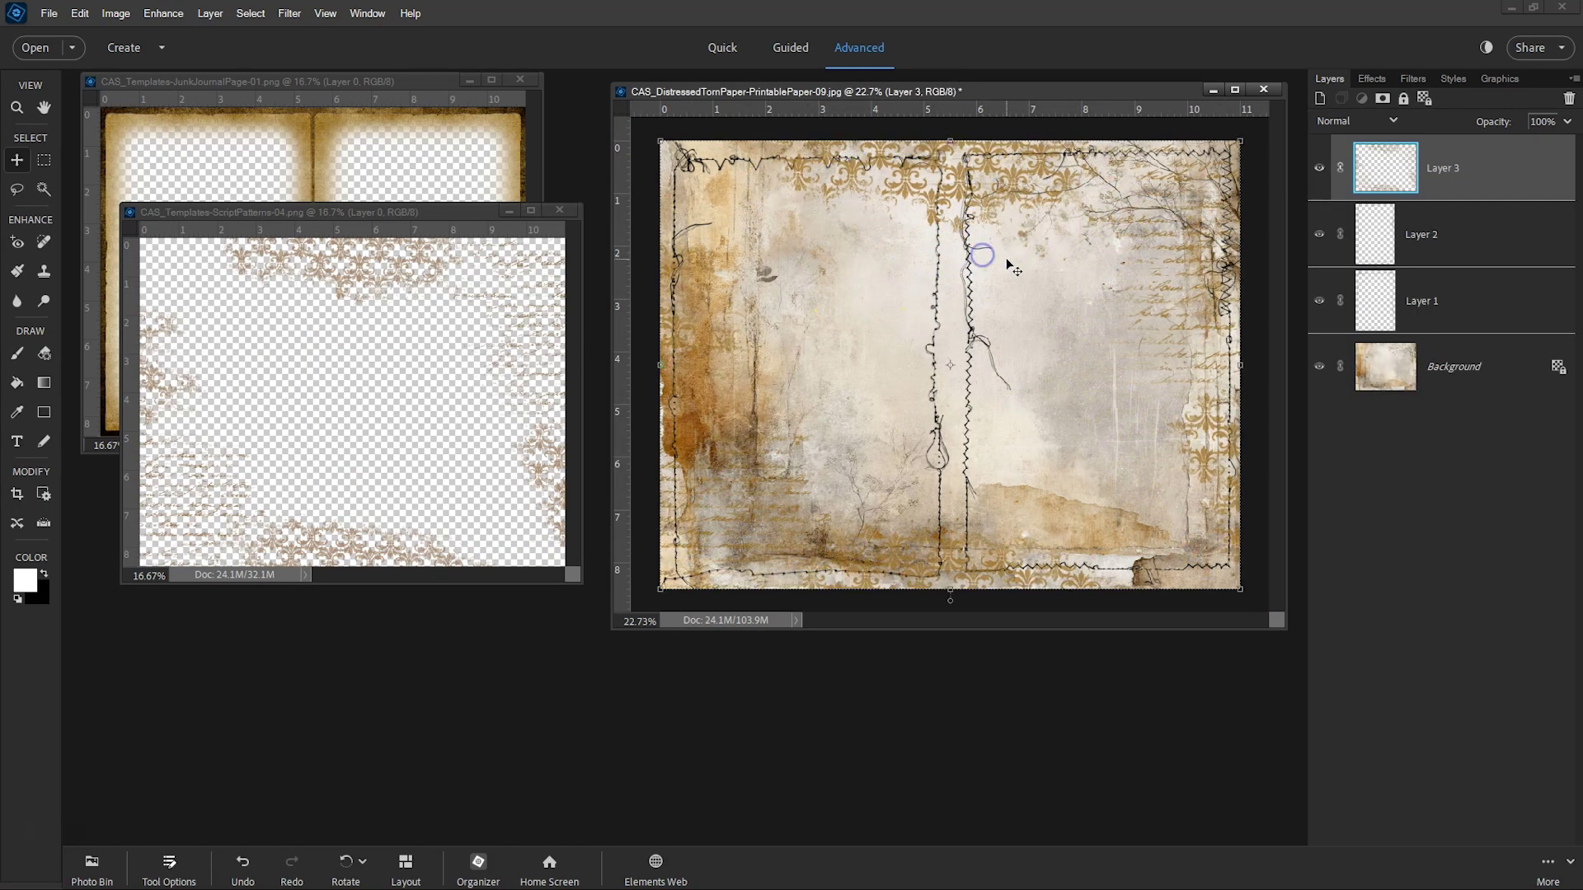
left_click_drag(1398, 167, 1385, 327)
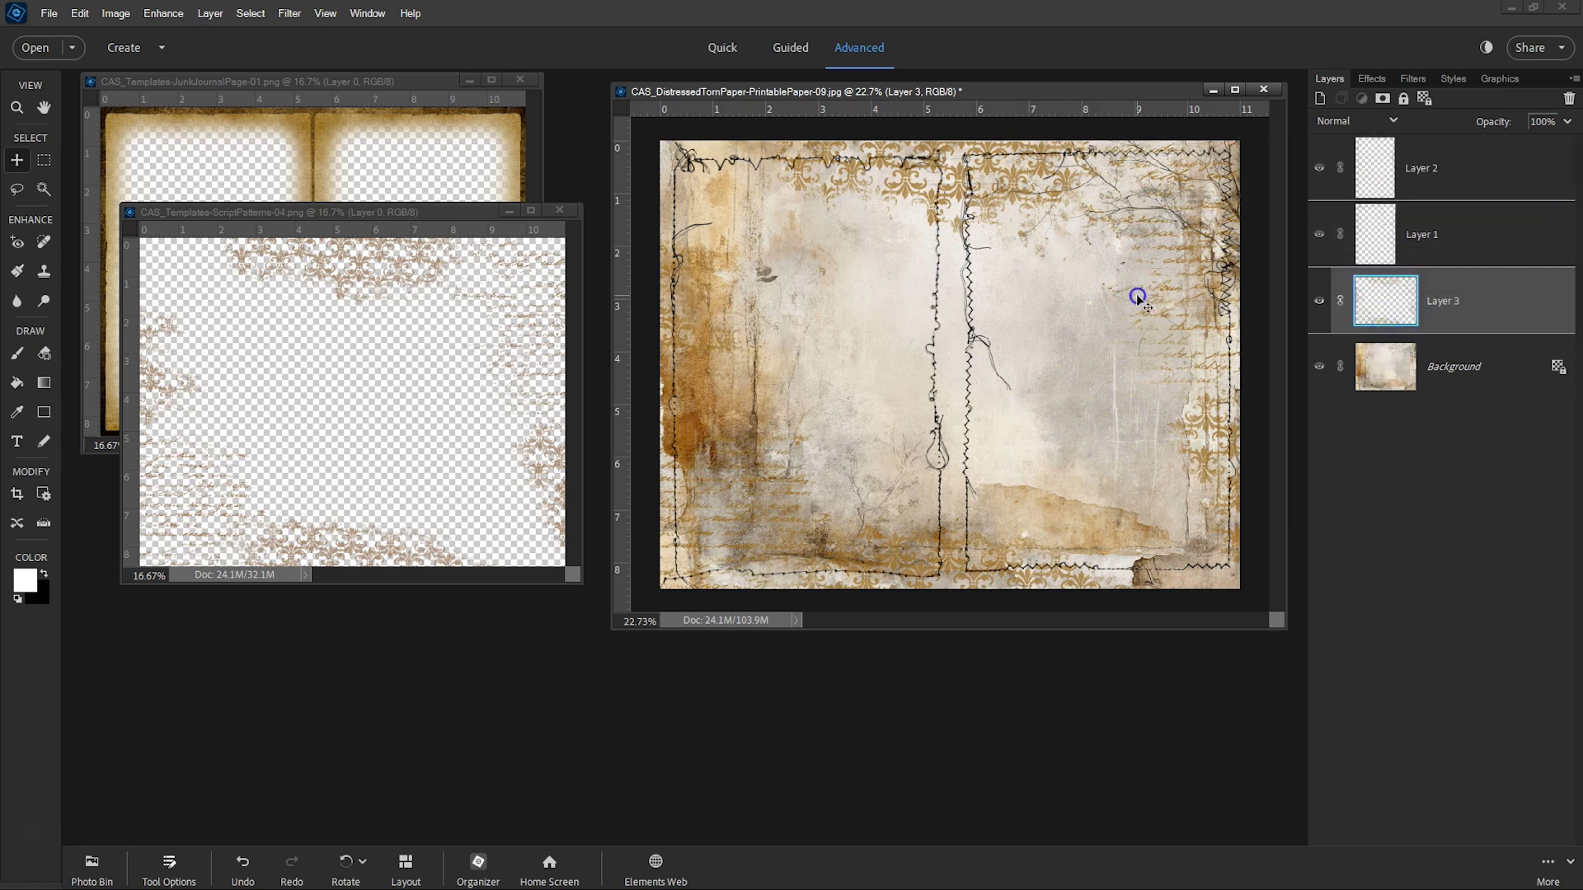
key("ctrl+equal")
left_click(509, 213)
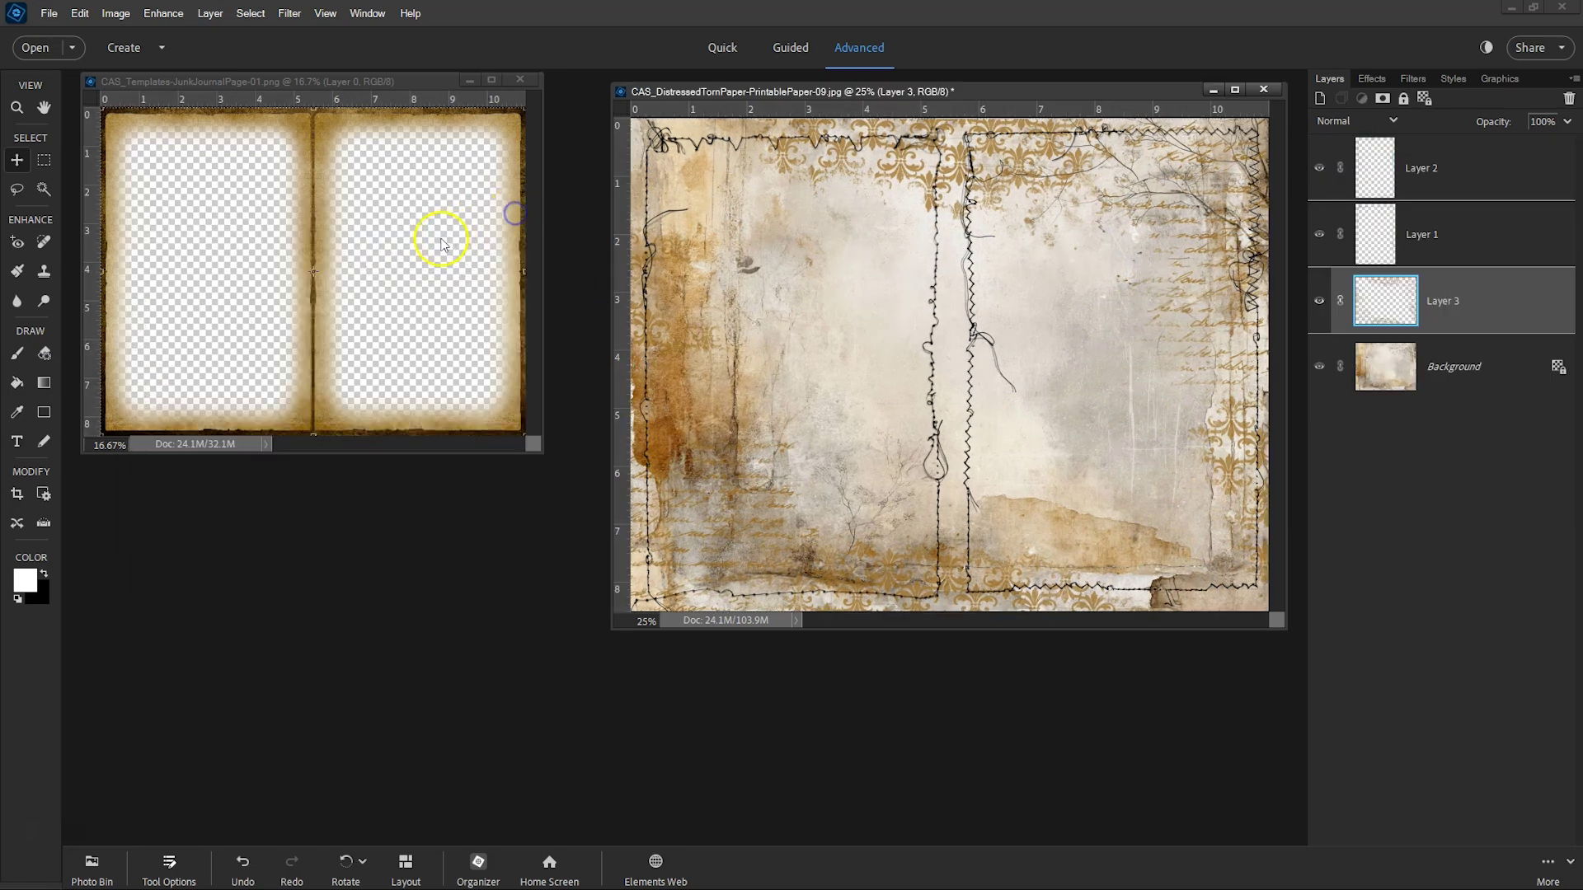
Place the JunkJournalPage-01 template over the whole paper, directly above the script pattern layer, and minimize the template's window
left_click_drag(419, 253, 1022, 350)
left_click_drag(1382, 302, 1375, 235)
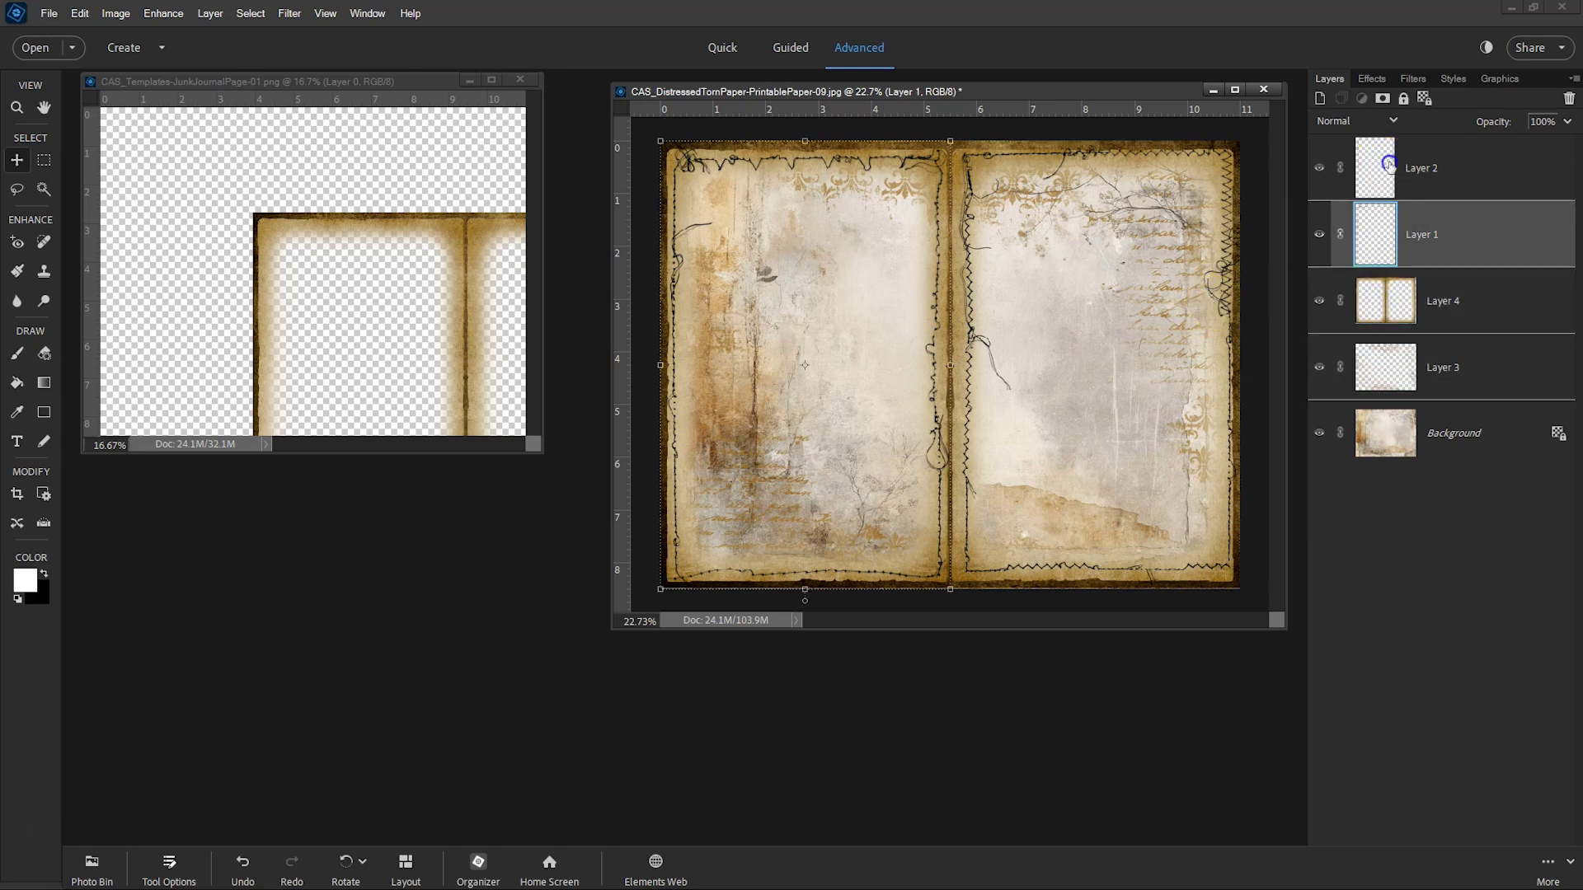
left_click(1202, 209)
left_click_drag(451, 85, 779, 263)
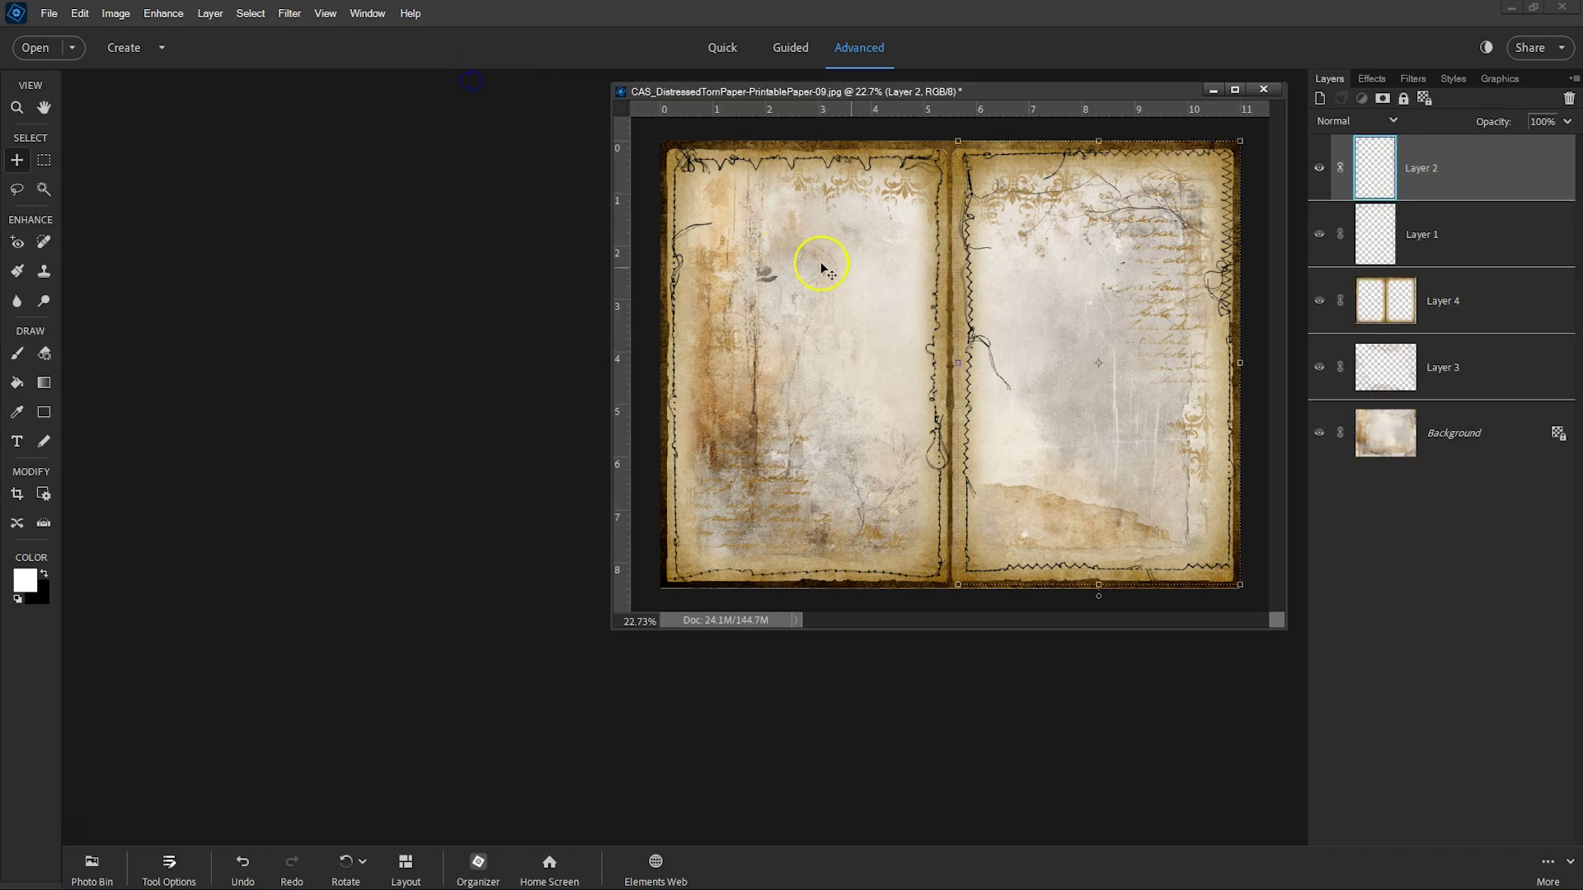
Shrink the right page's stitching slightly so its outer edge sits inside the journal page border
key("ctrl+plus")
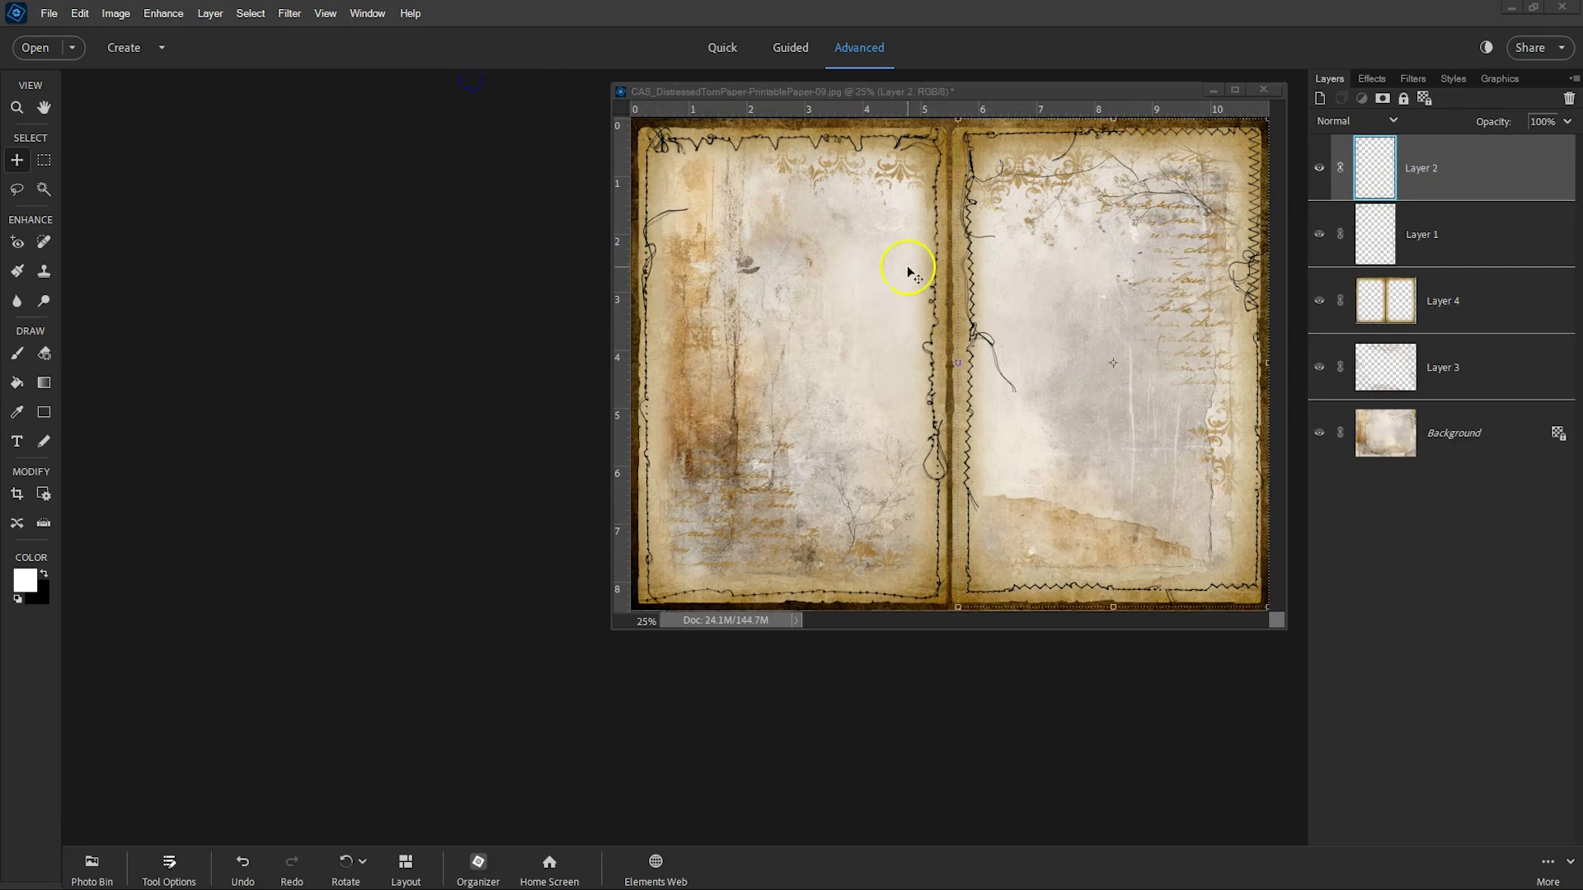
key("ctrl+0")
left_click_drag(1238, 369, 1232, 369)
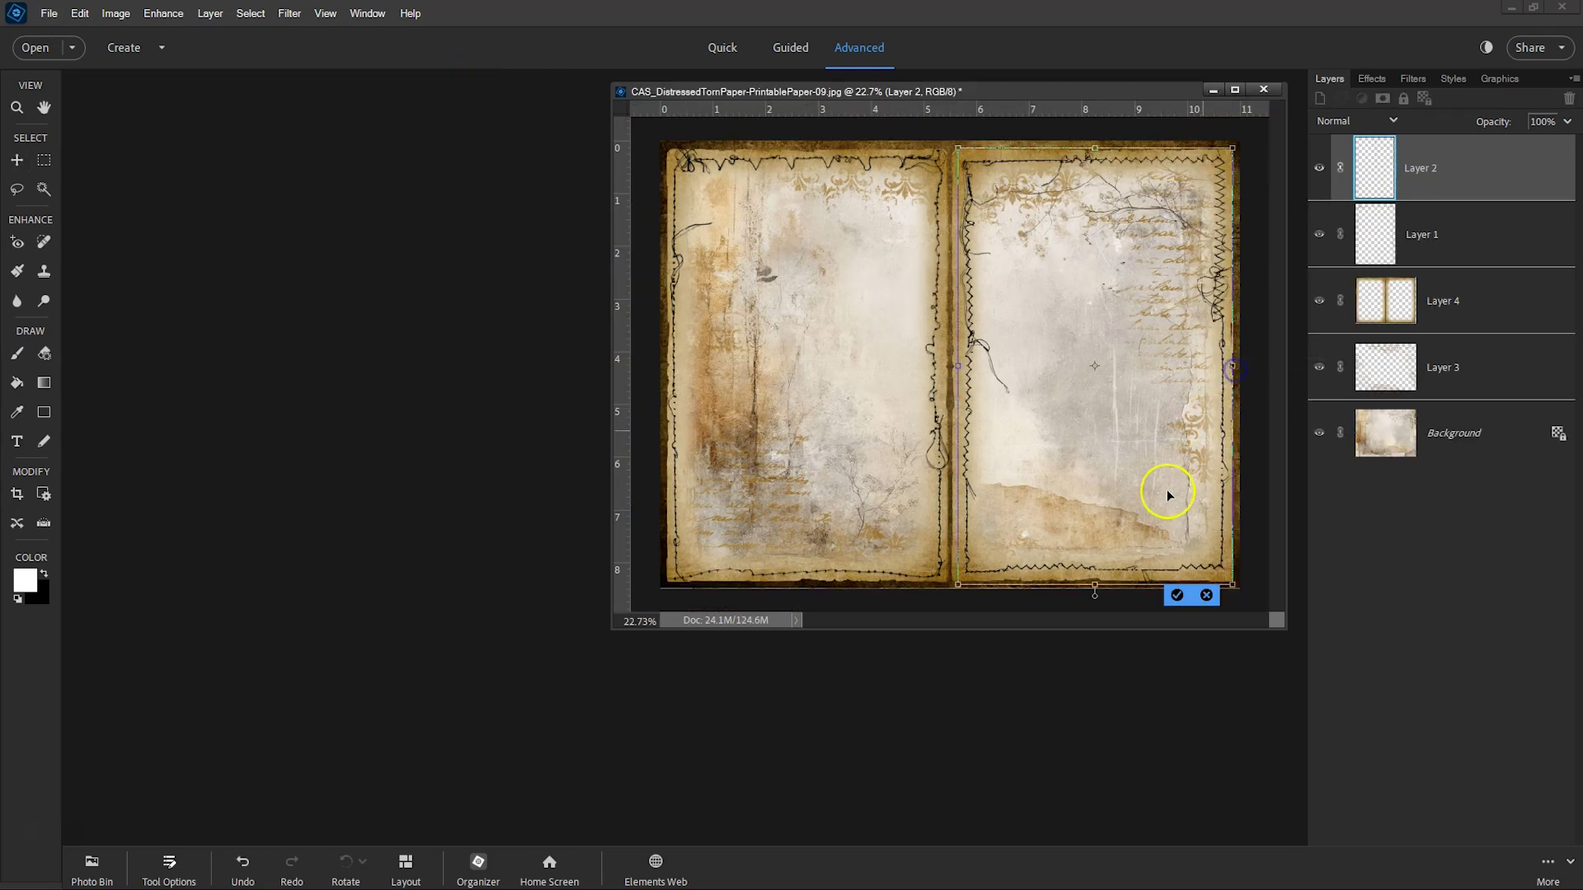
left_click(1176, 592)
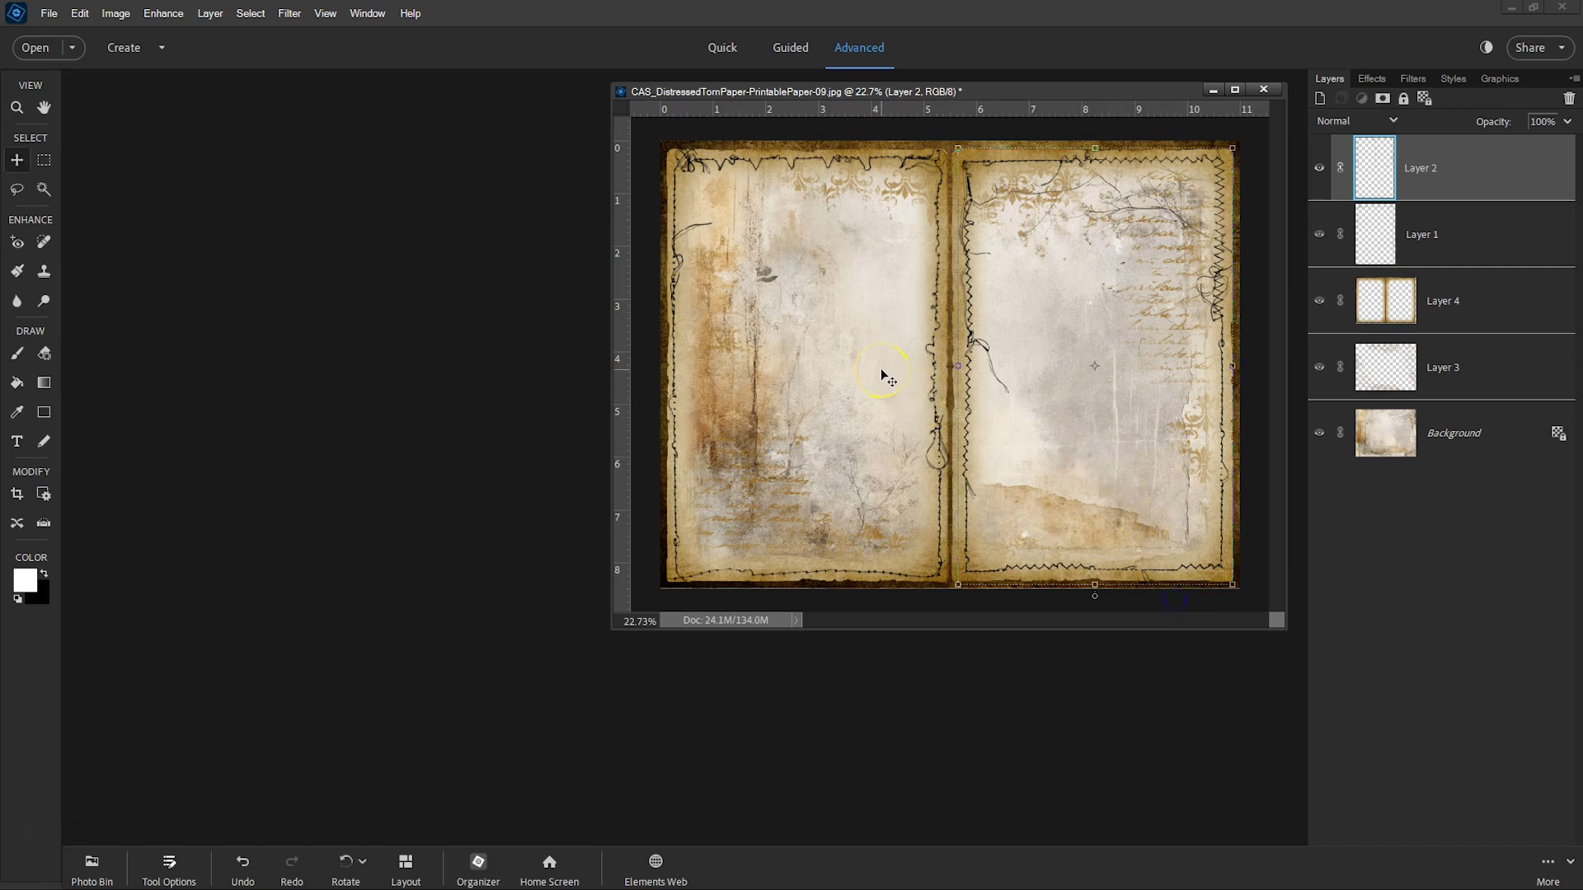
key("ctrl+plus")
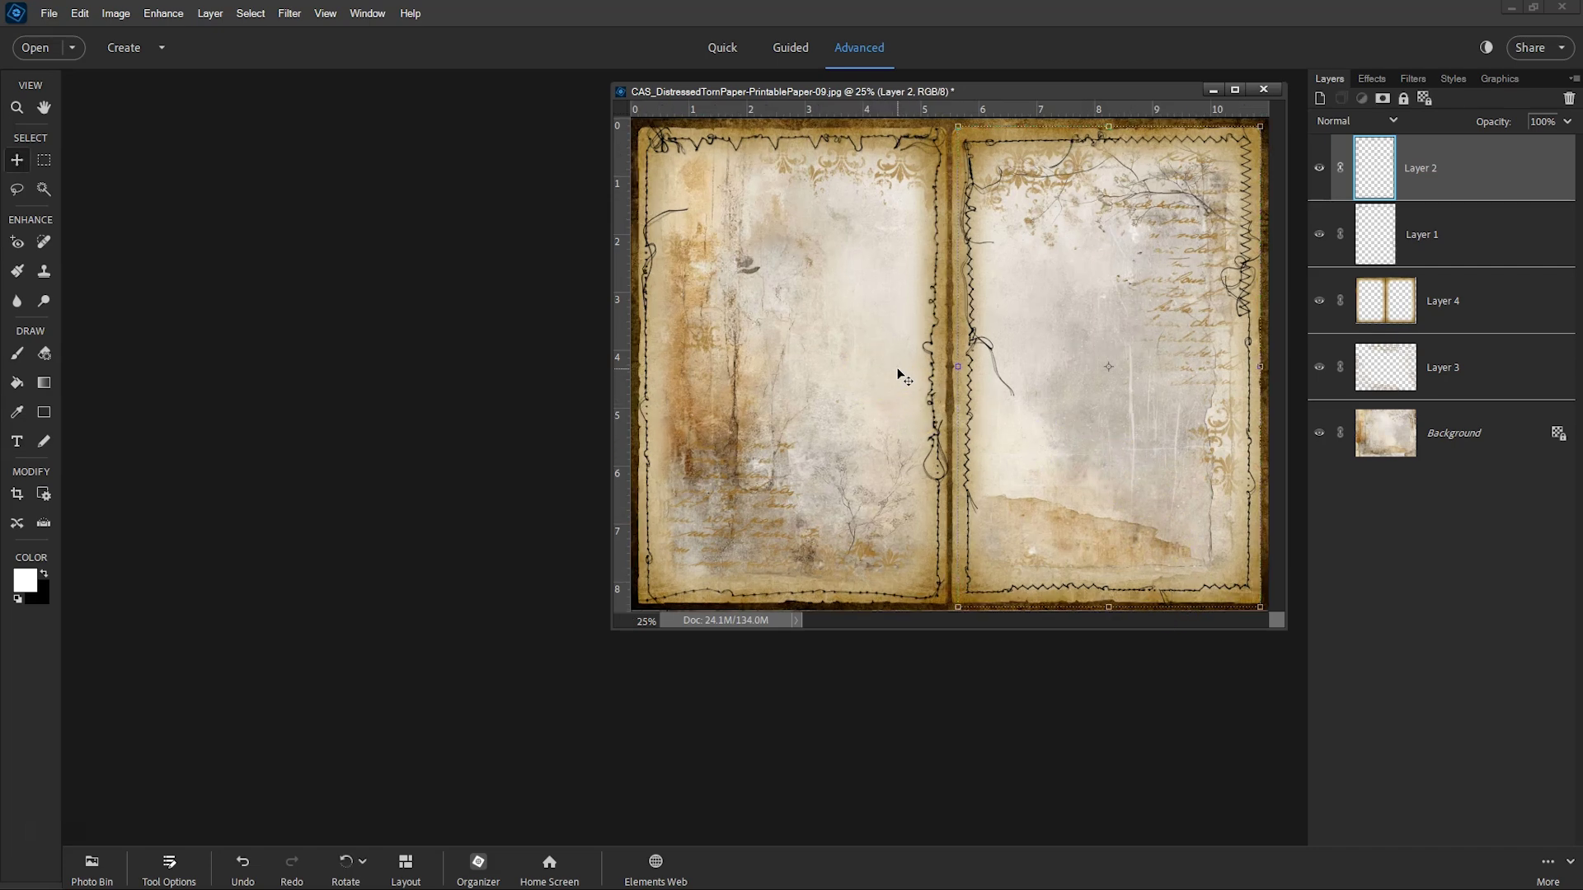
Add a white Solid Color fill layer above Layer 2
left_click(1455, 164)
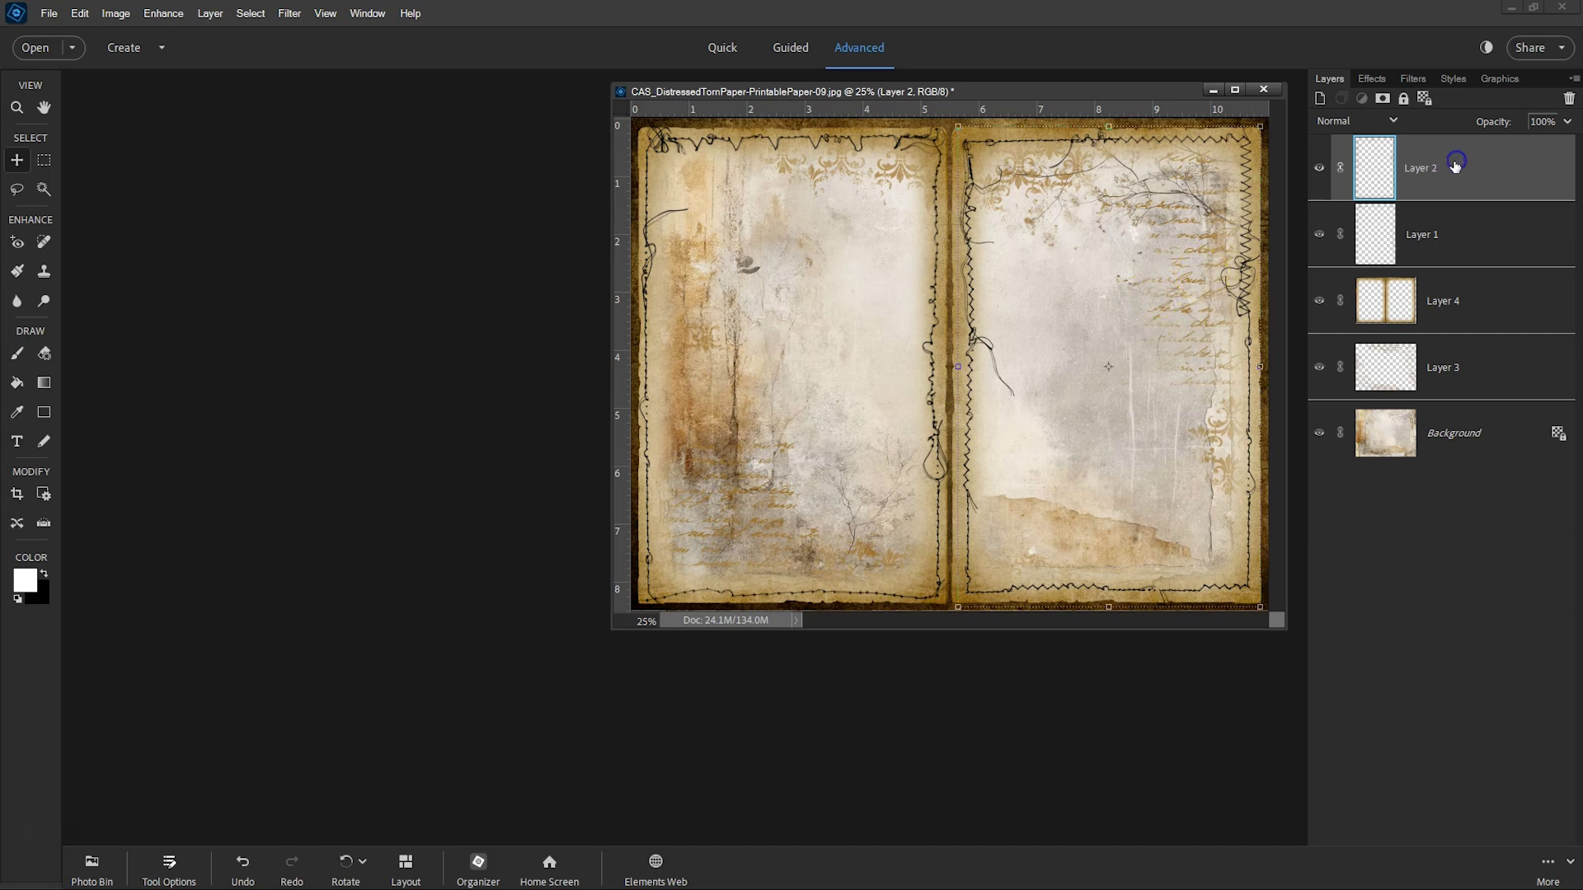
left_click(1362, 99)
left_click(1404, 126)
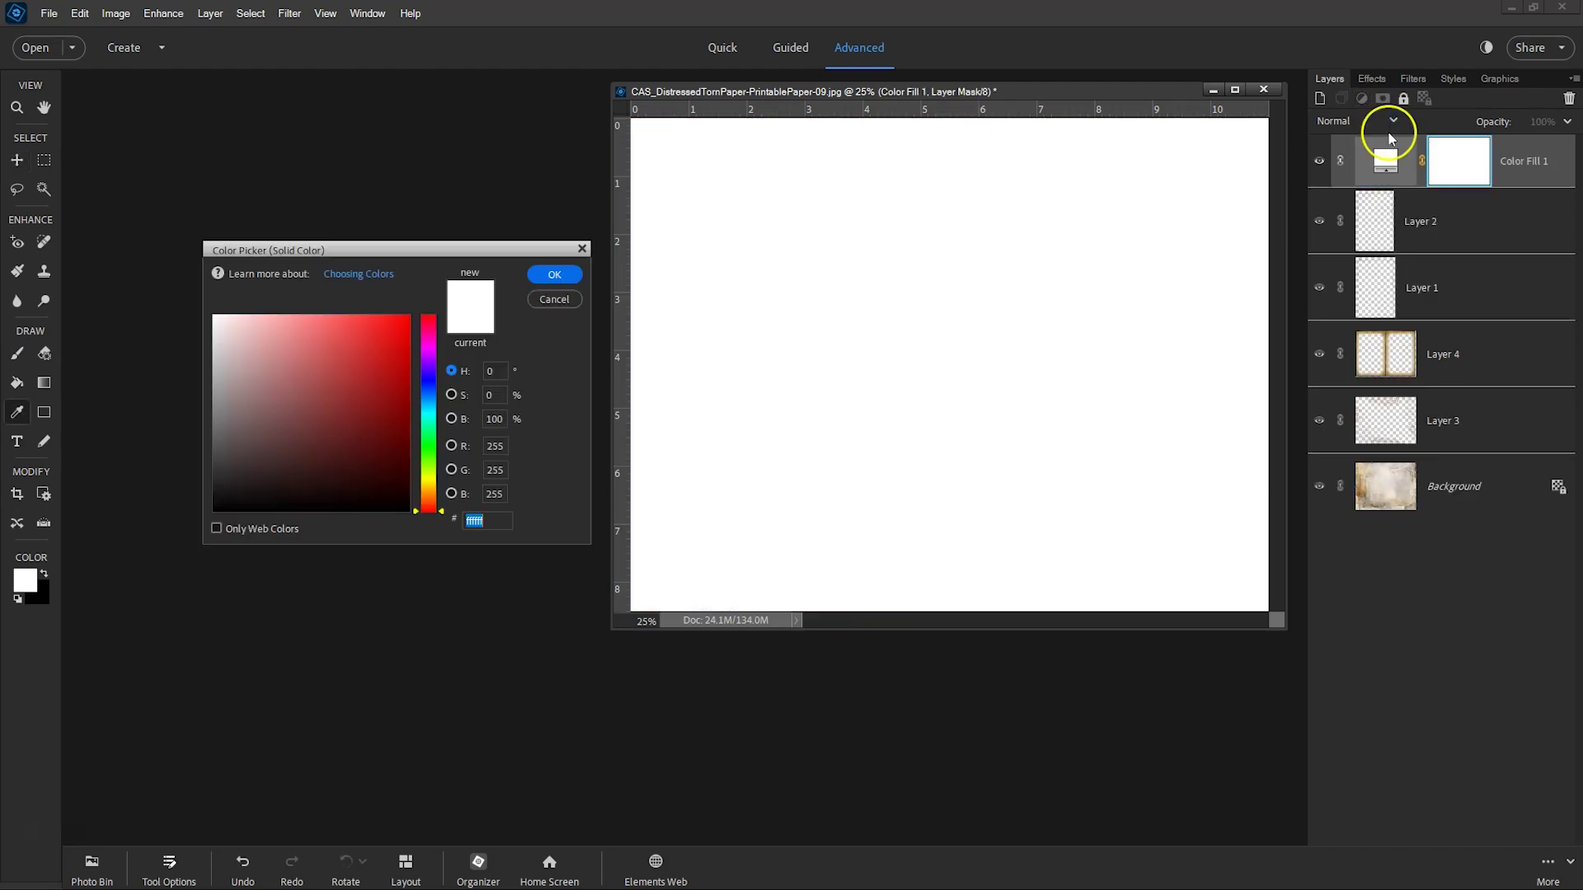
left_click(554, 274)
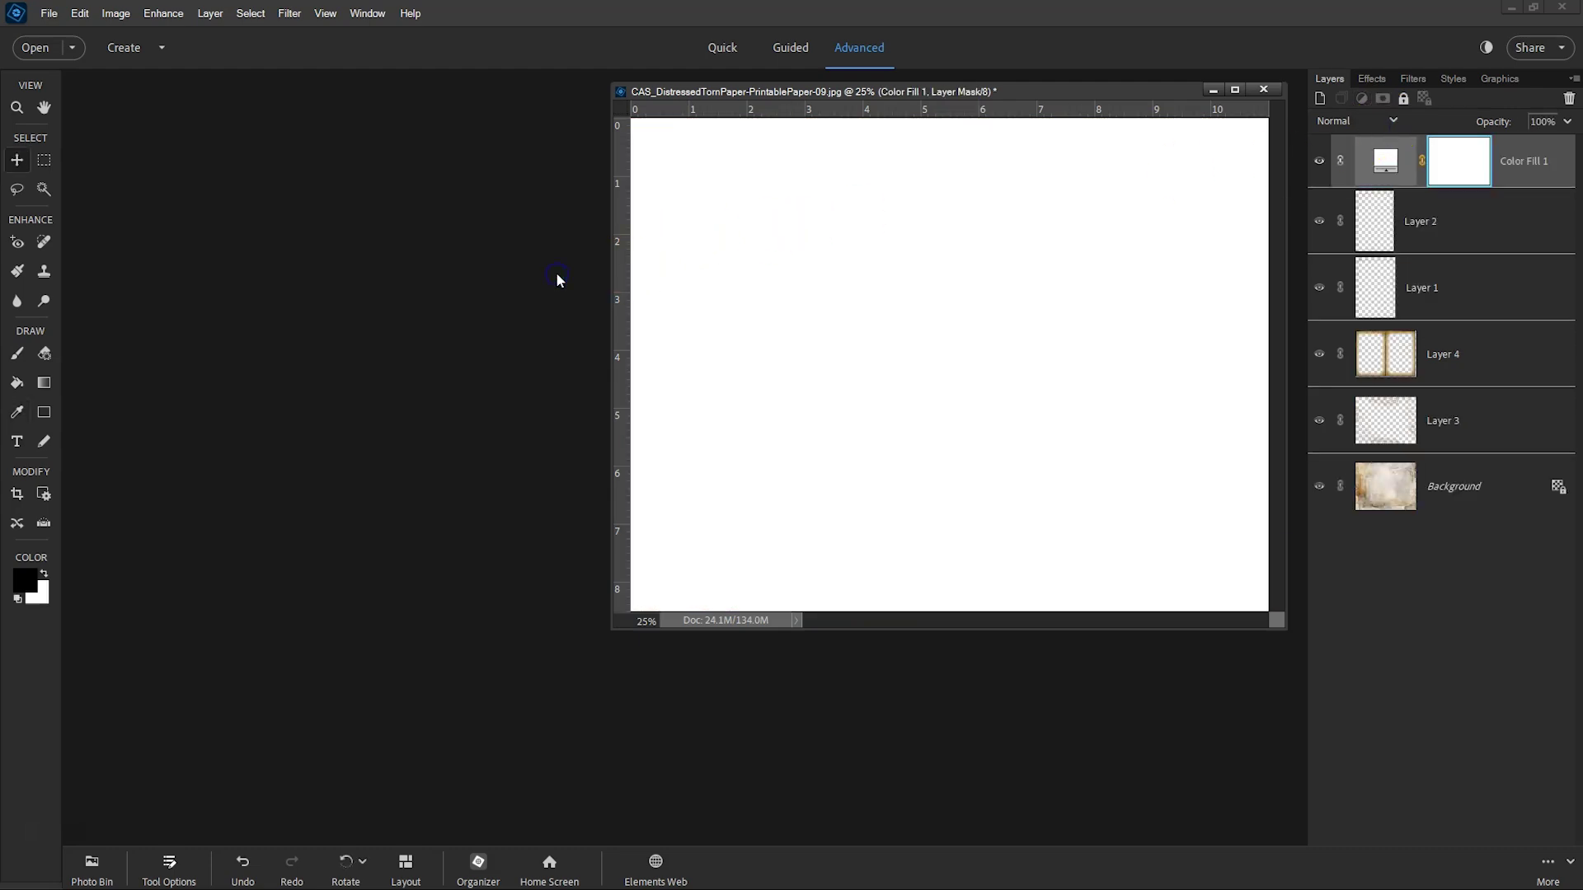
Clip the white Color Fill 1 layer to Layer 2, the right page's stitching
left_click(1518, 180)
right_click(1518, 178)
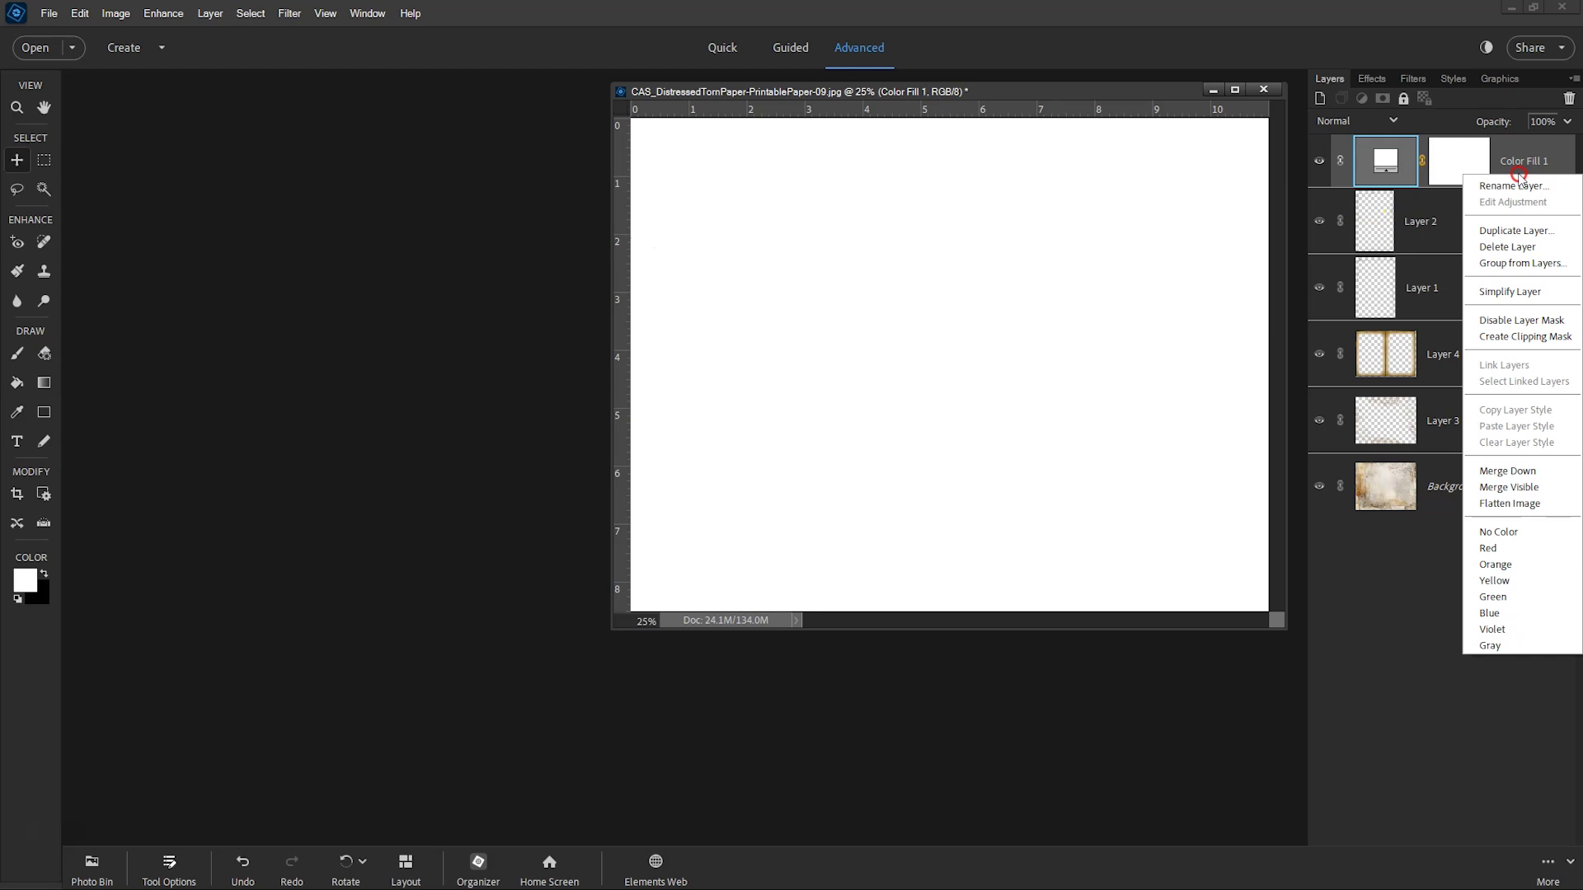
left_click(1494, 338)
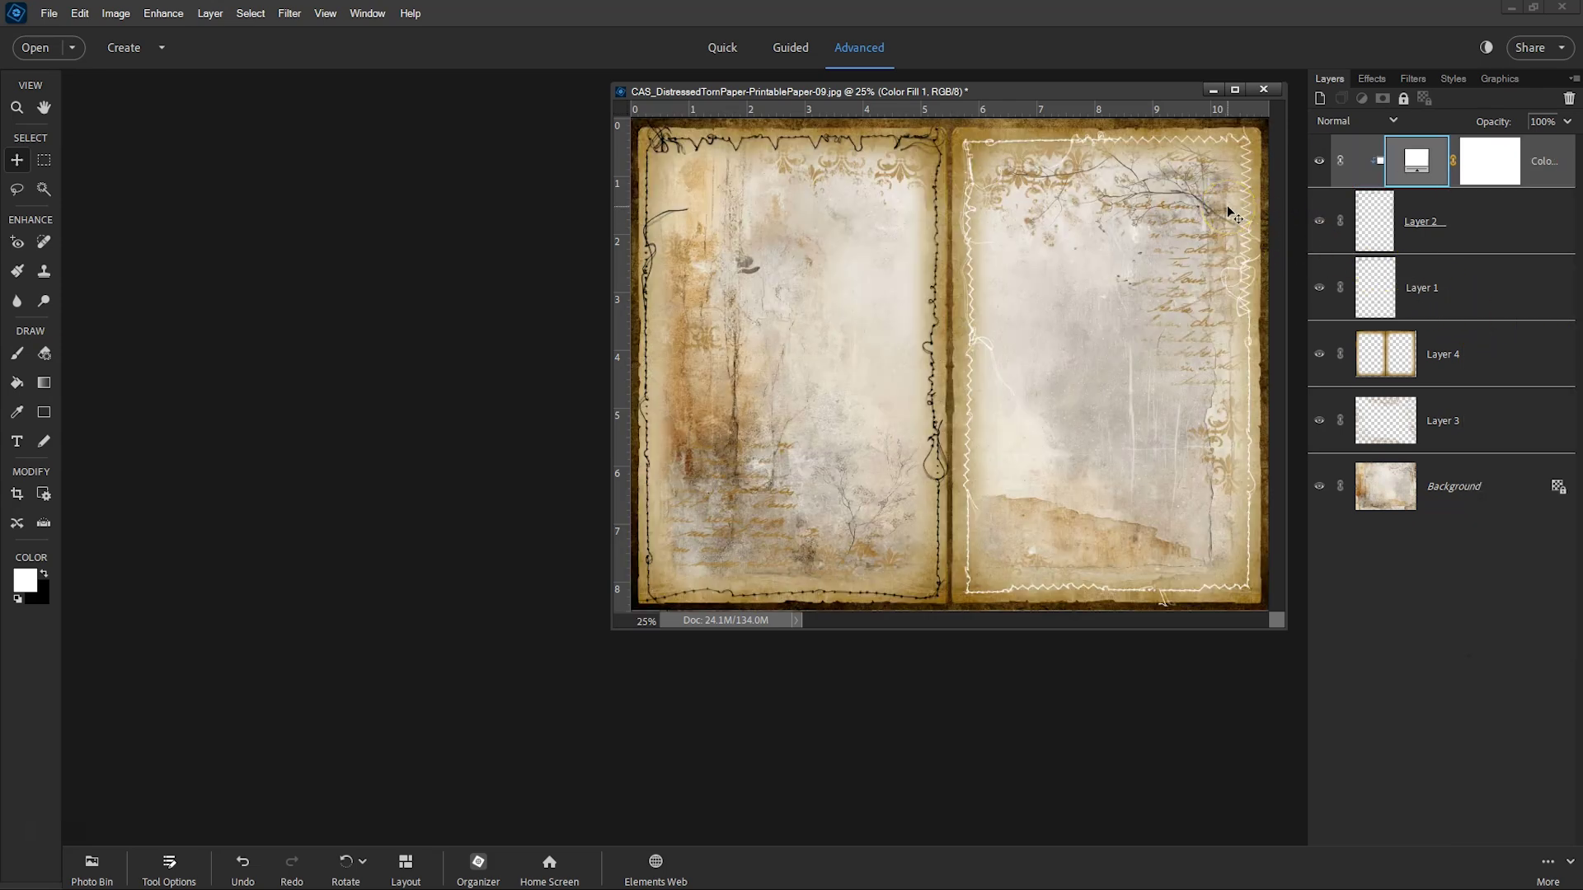
left_click(1328, 190)
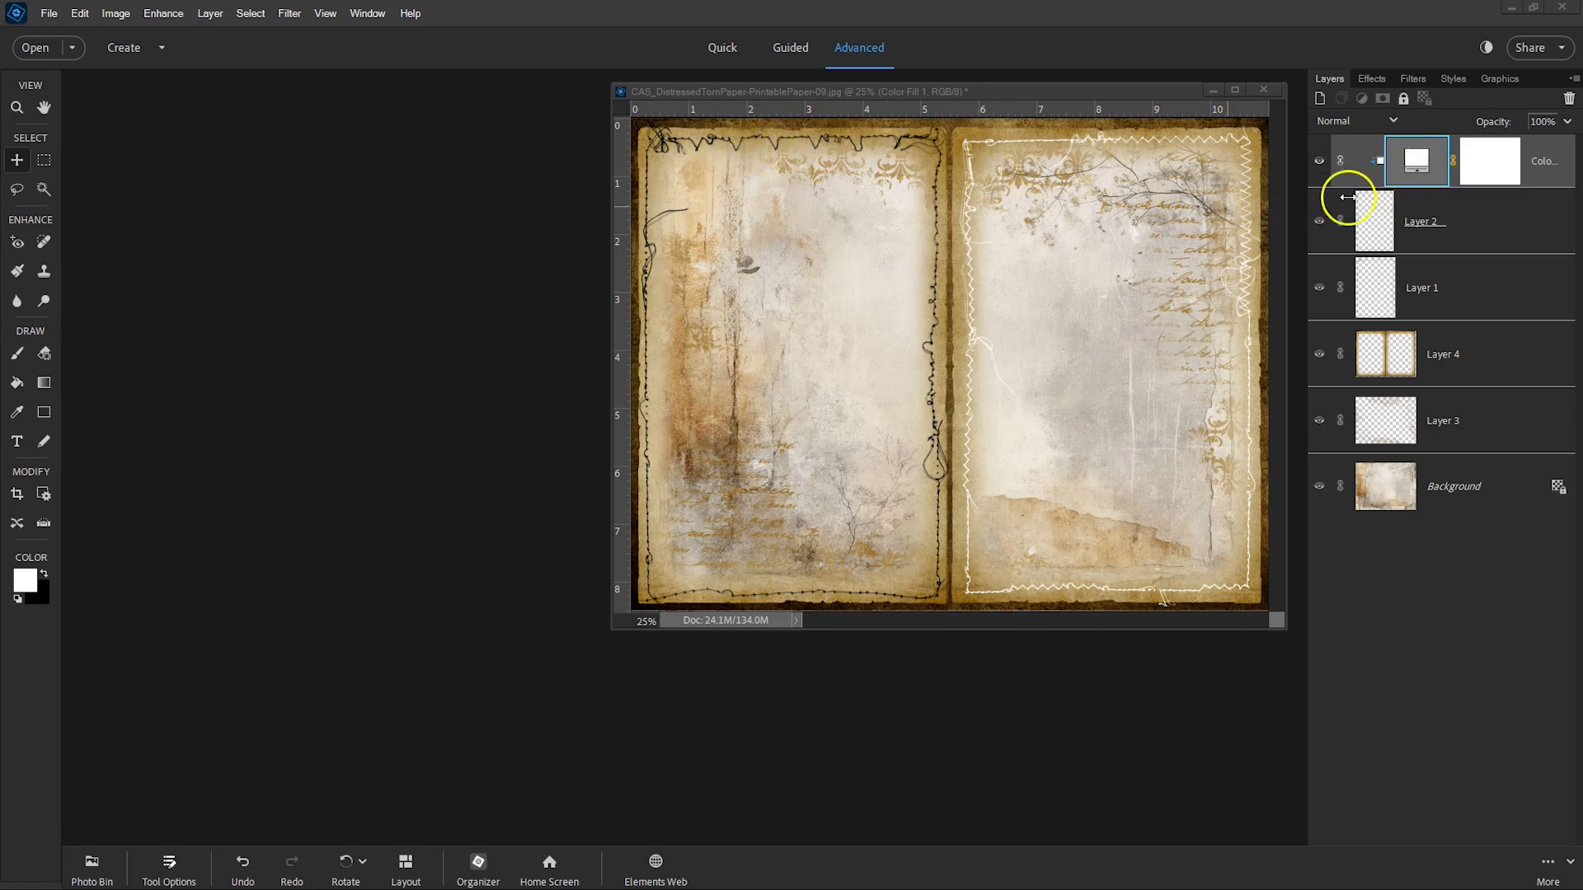
Create a group from Layer 1 with the default settings and move Layer 2 into it above Layer 1
left_click(1376, 286)
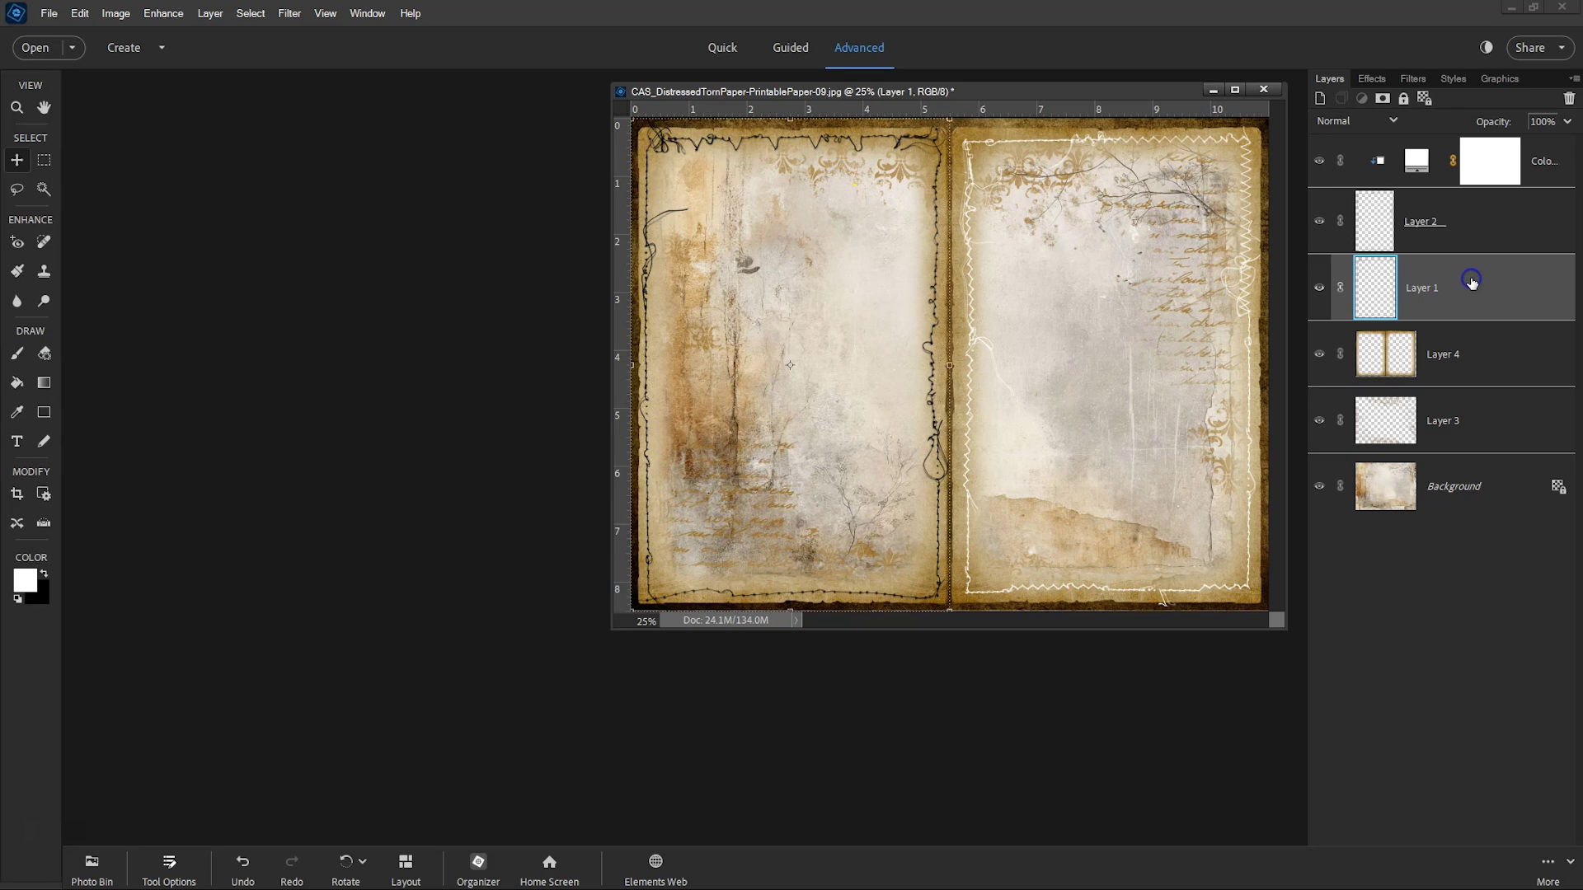
right_click(1497, 287)
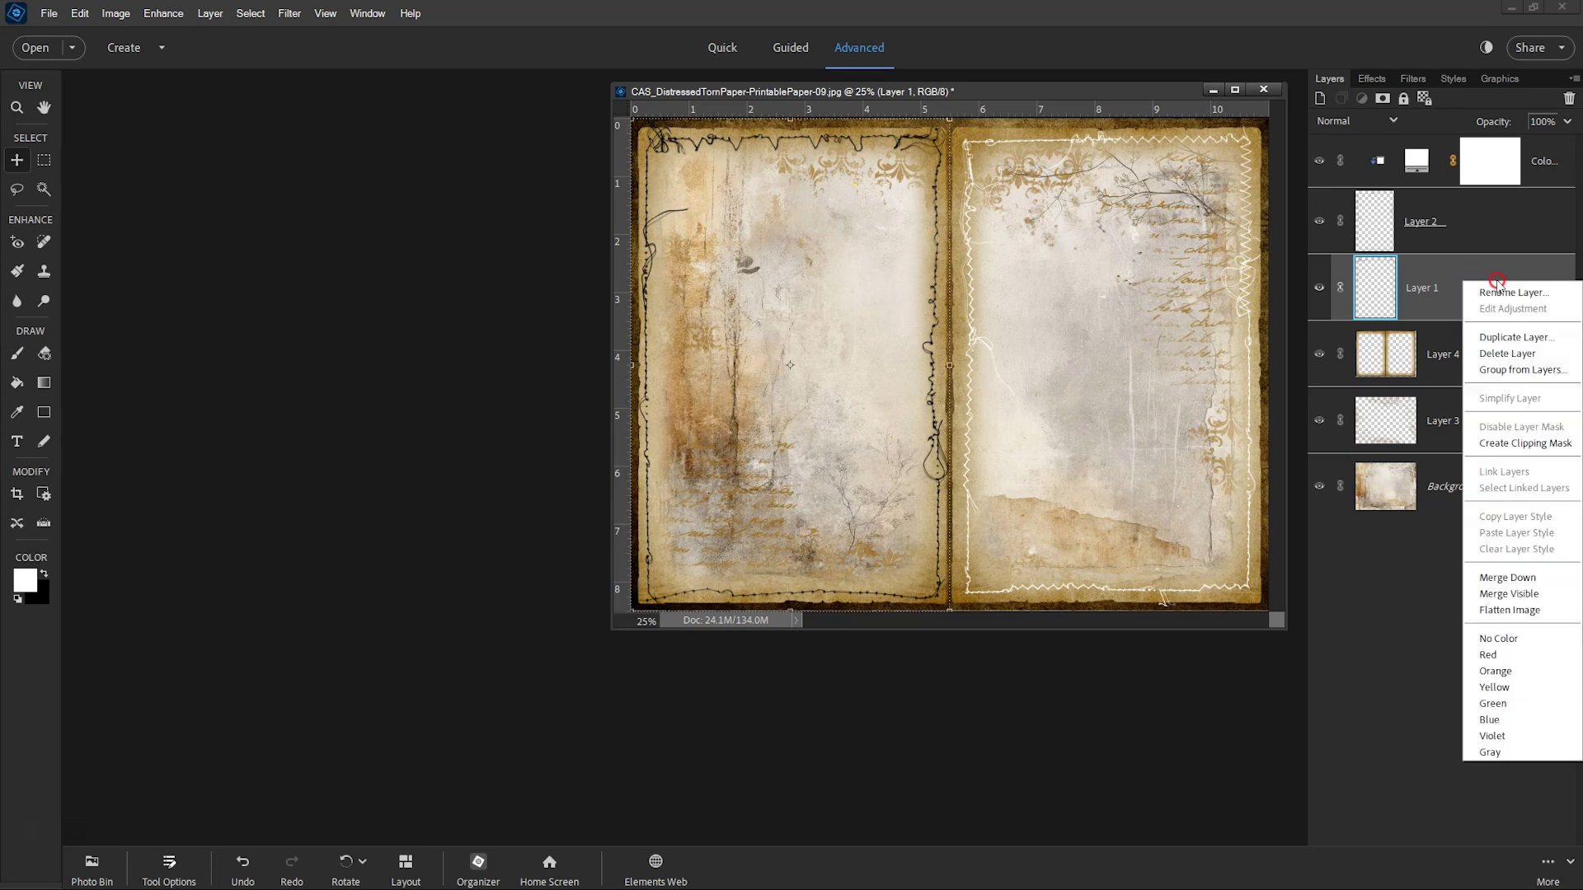
left_click(1515, 370)
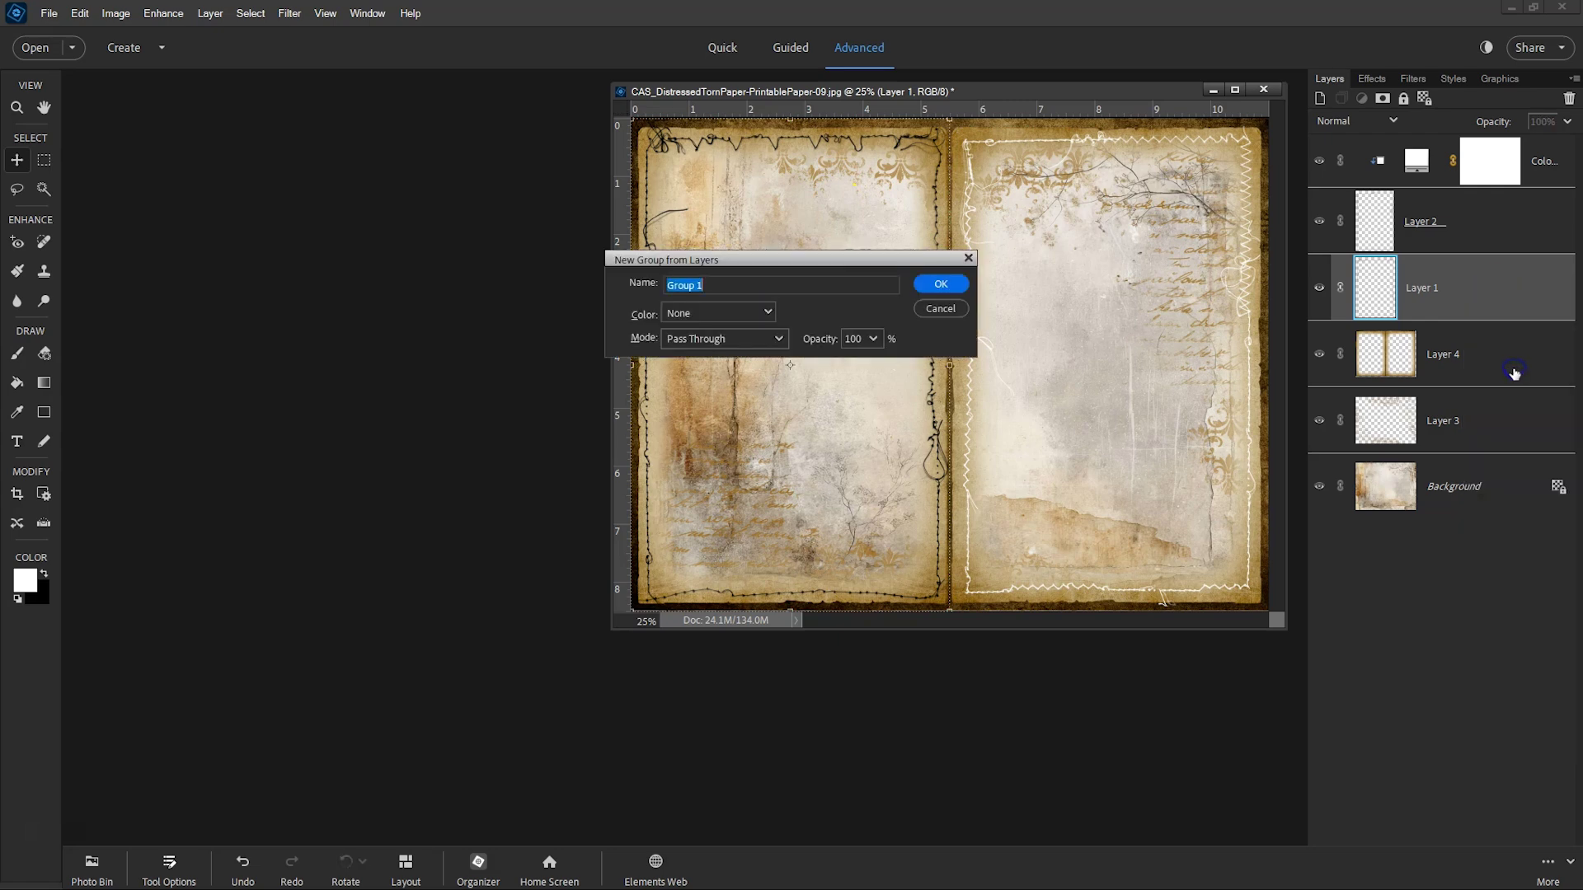
left_click(938, 283)
left_click(1384, 272)
left_click_drag(1382, 233, 1397, 277)
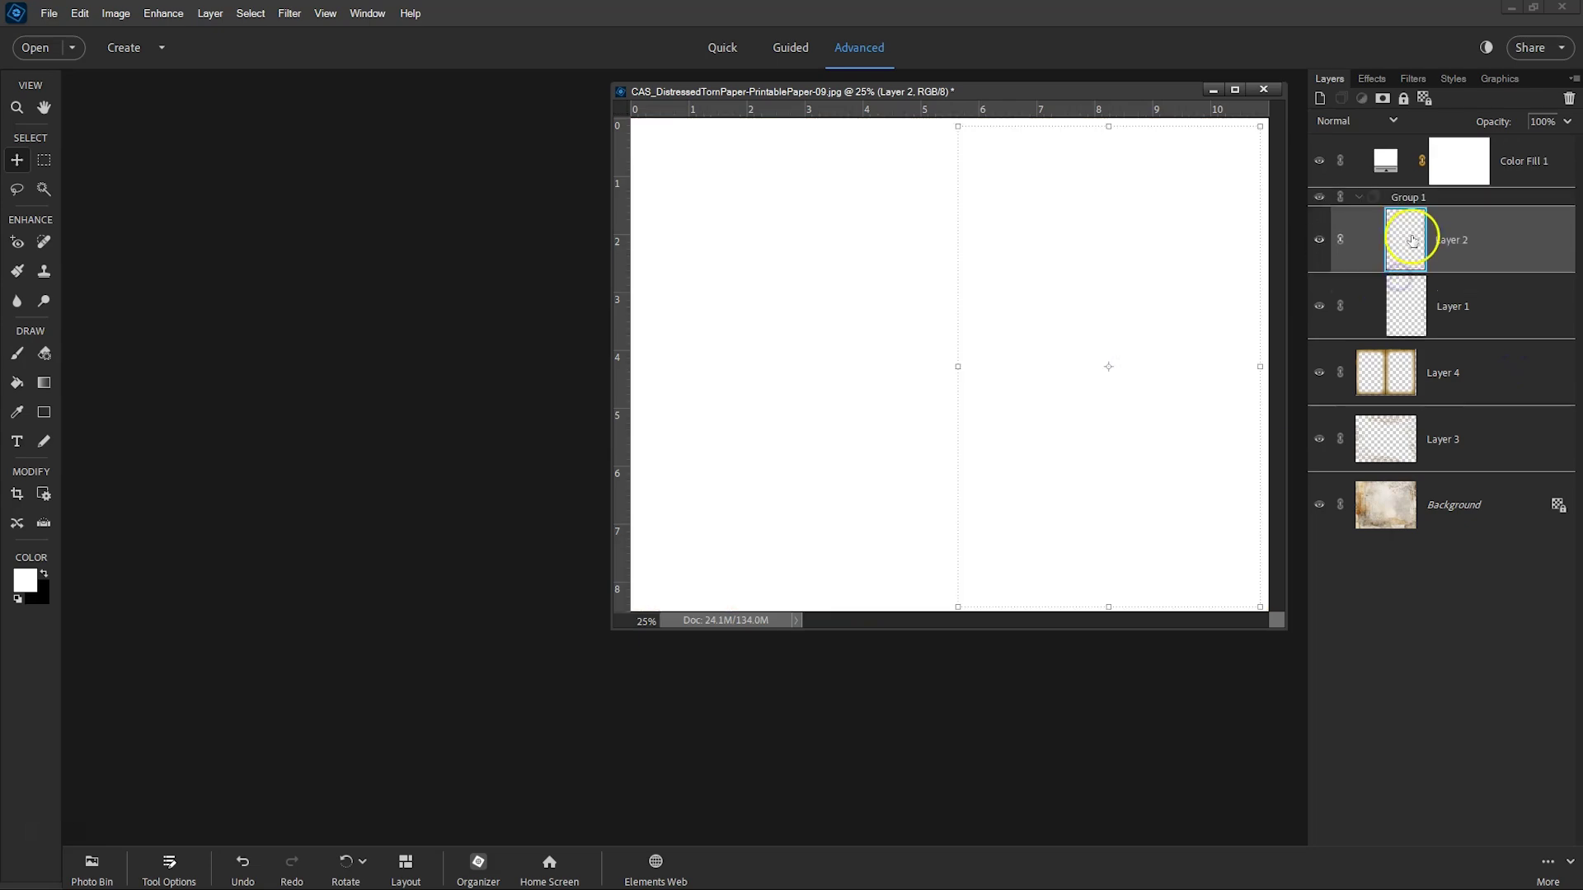
Clip the white Color Fill 1 layer to Group 1 so both stitching layers take its color
left_click(1520, 178)
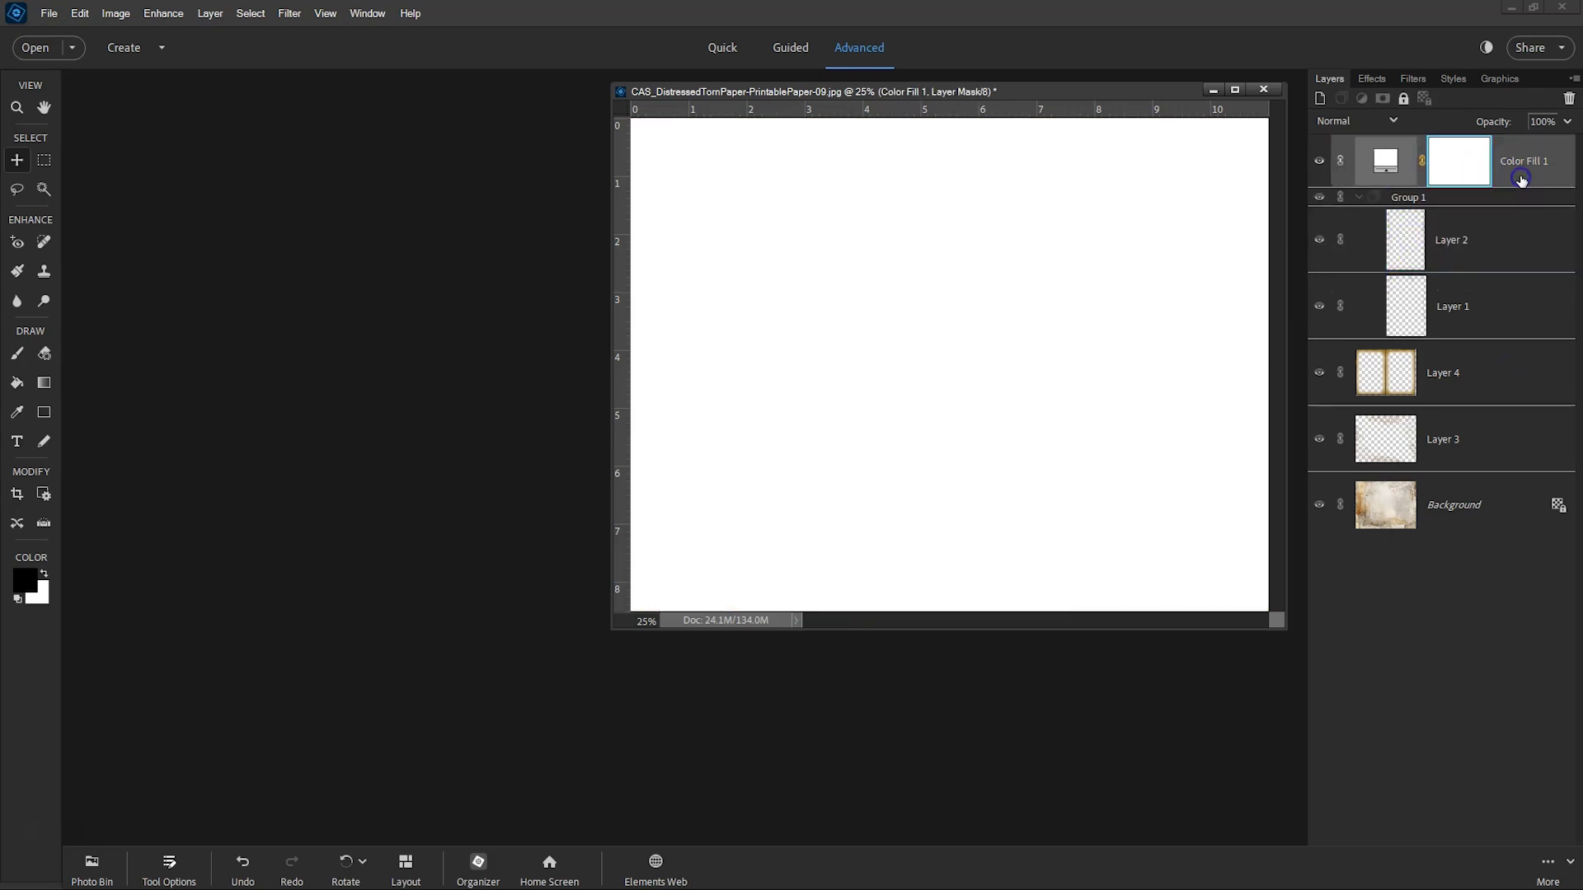
right_click(1521, 178)
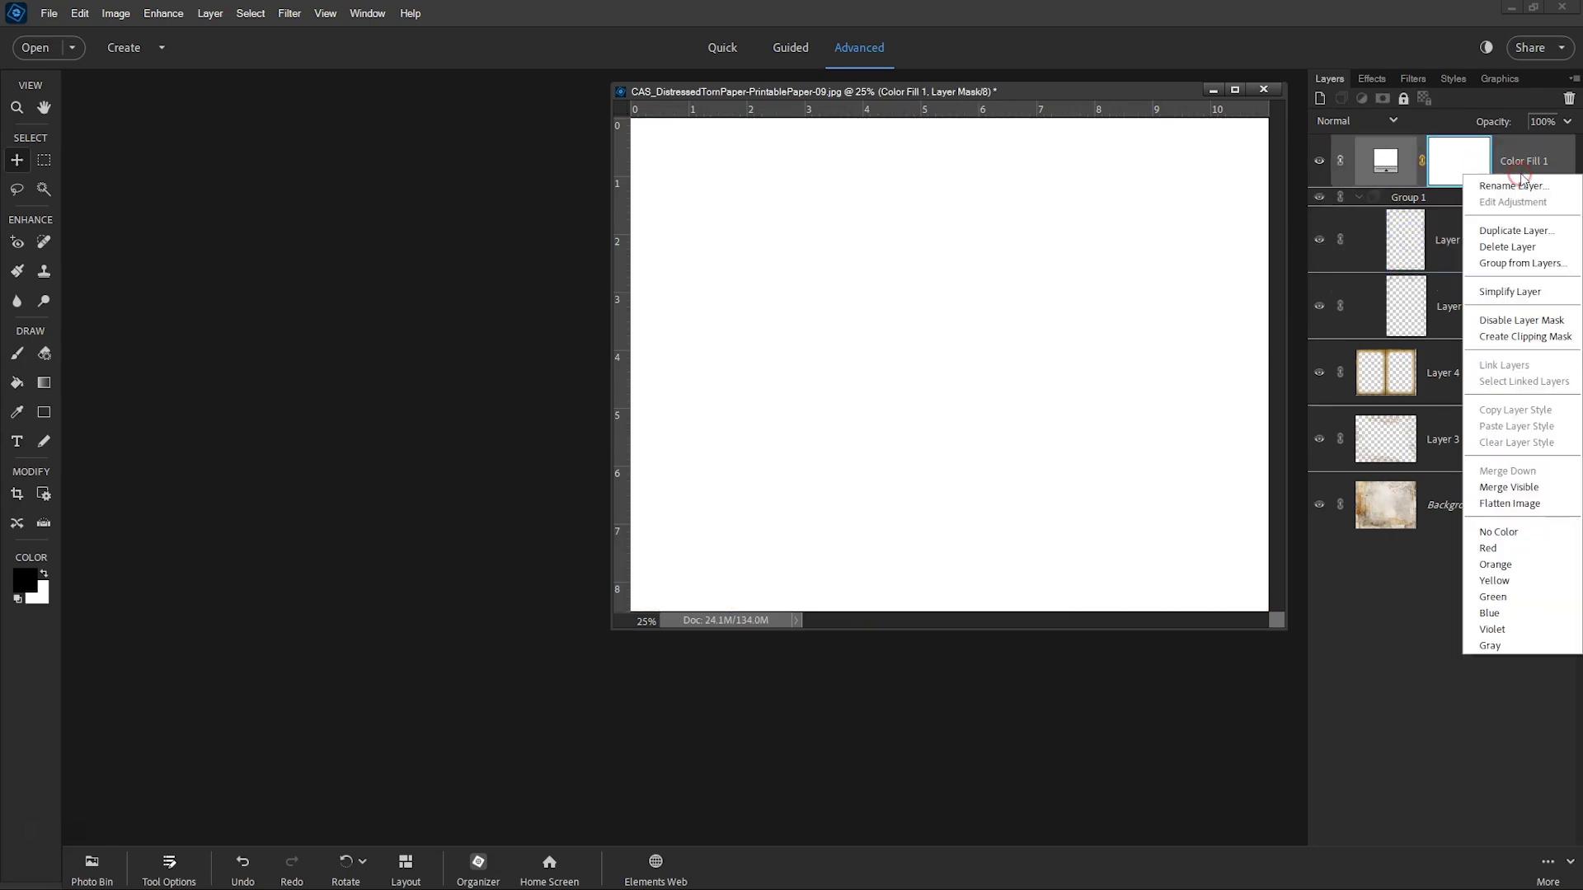
left_click(1519, 337)
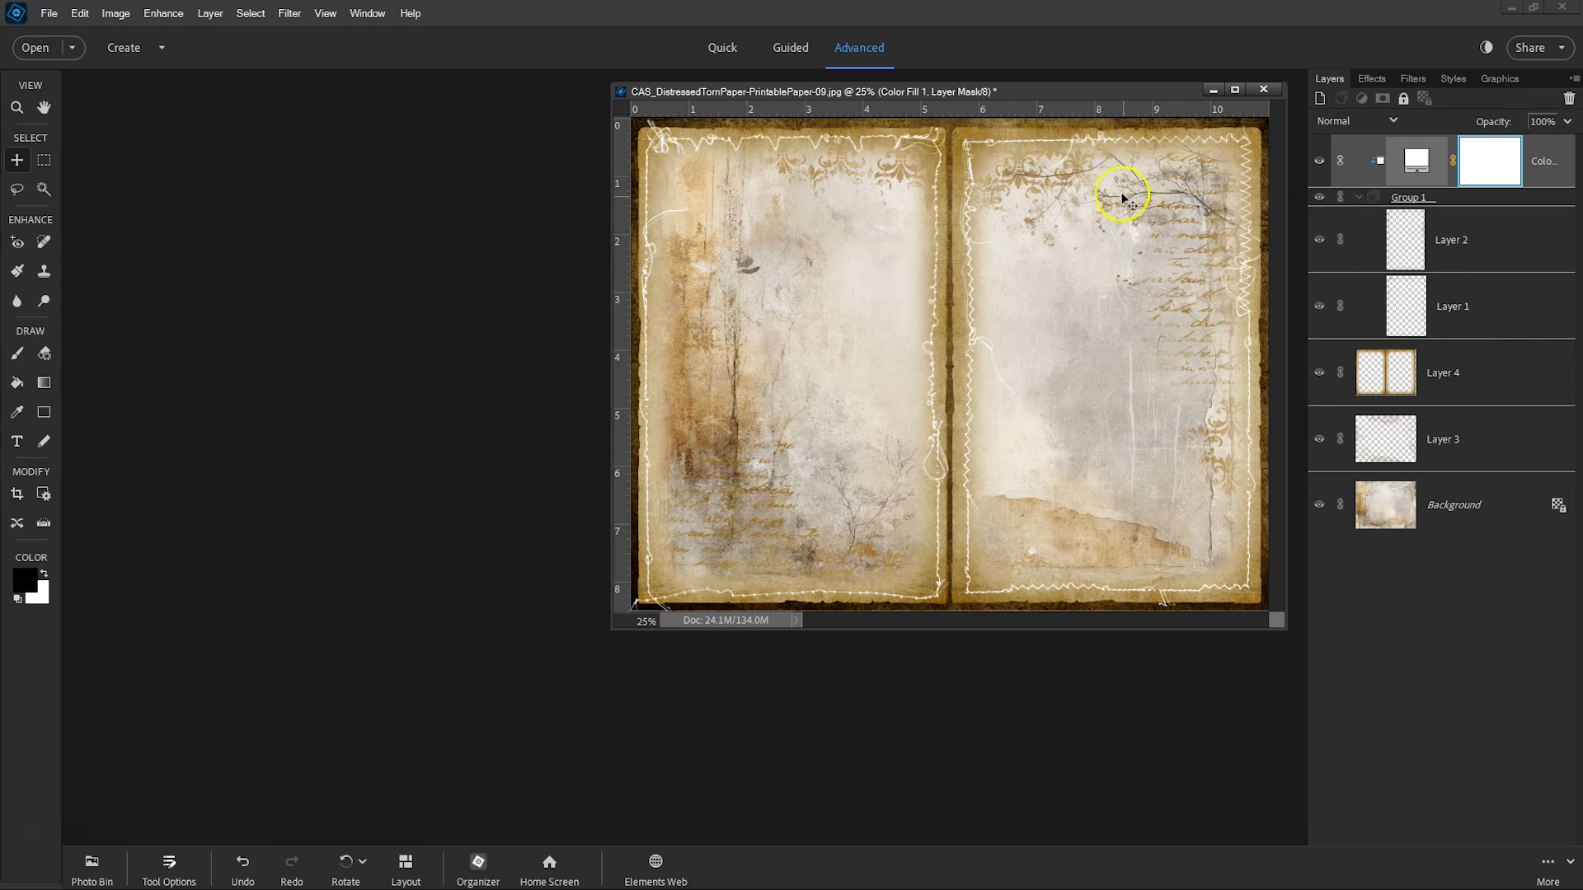
Recolor the Color Fill 1 layer clipped to Group 1 with a brown sampled from the left page and fine-tuned in the Color Picker
left_click(1140, 257)
double_click(1416, 160)
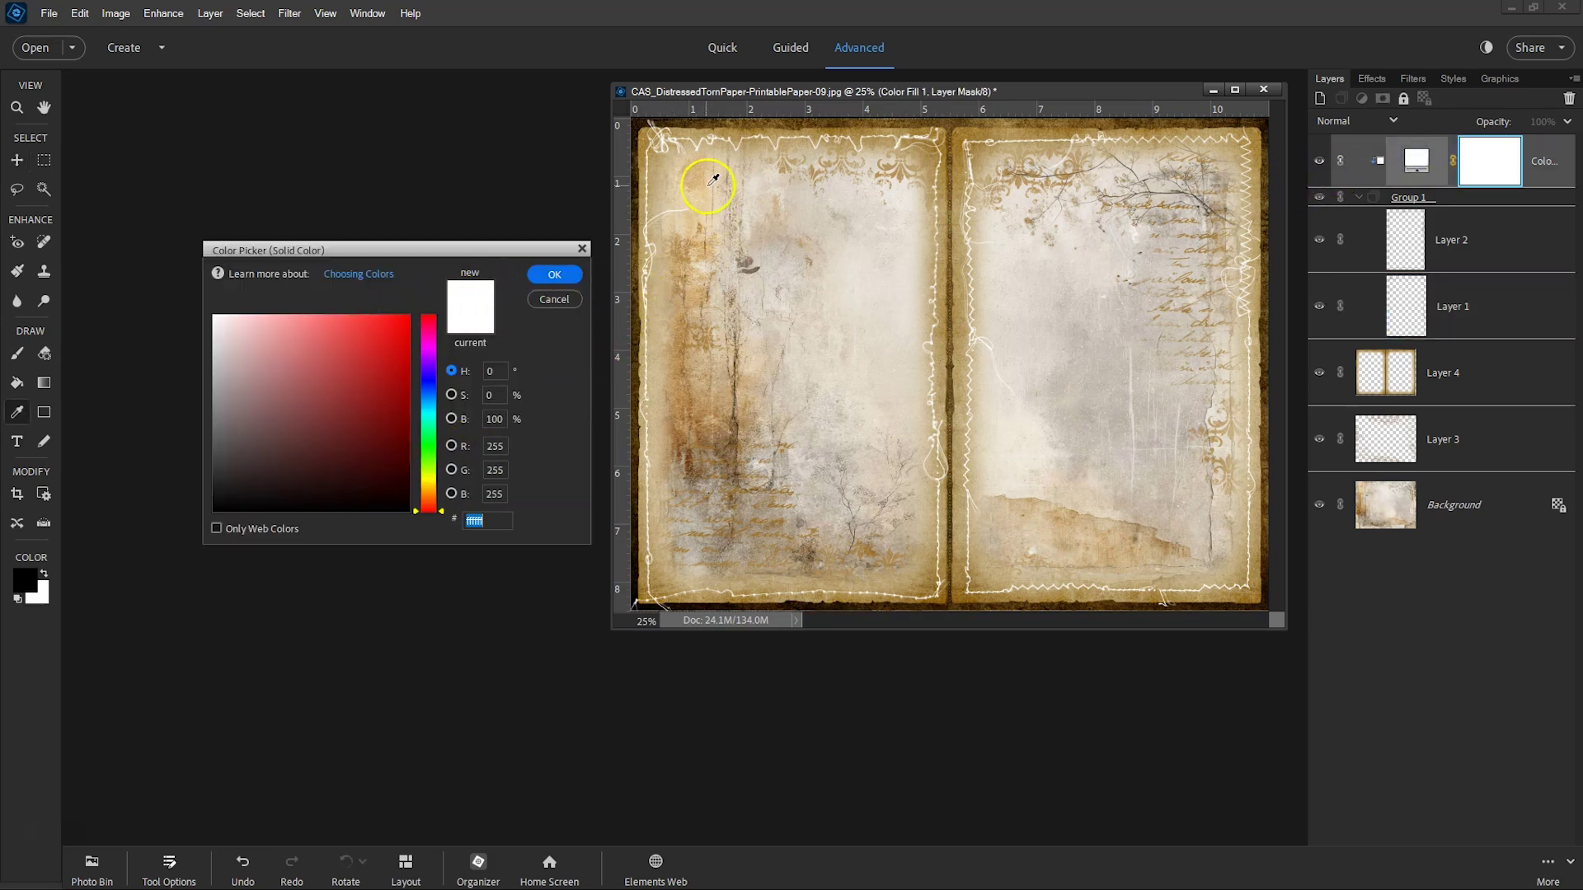
left_click(690, 457)
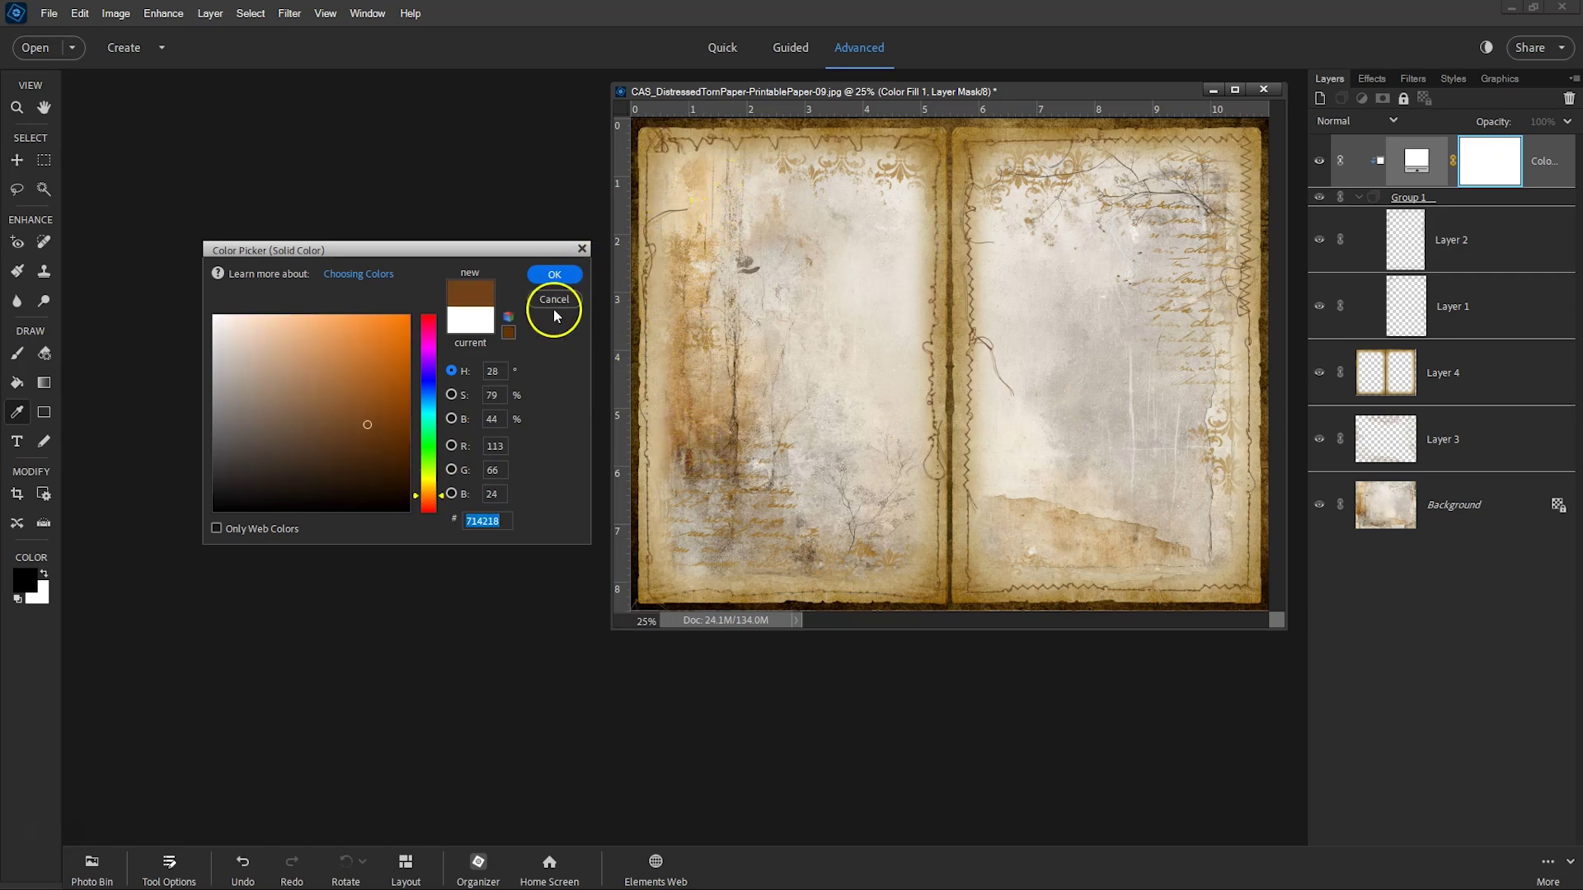
left_click(369, 431)
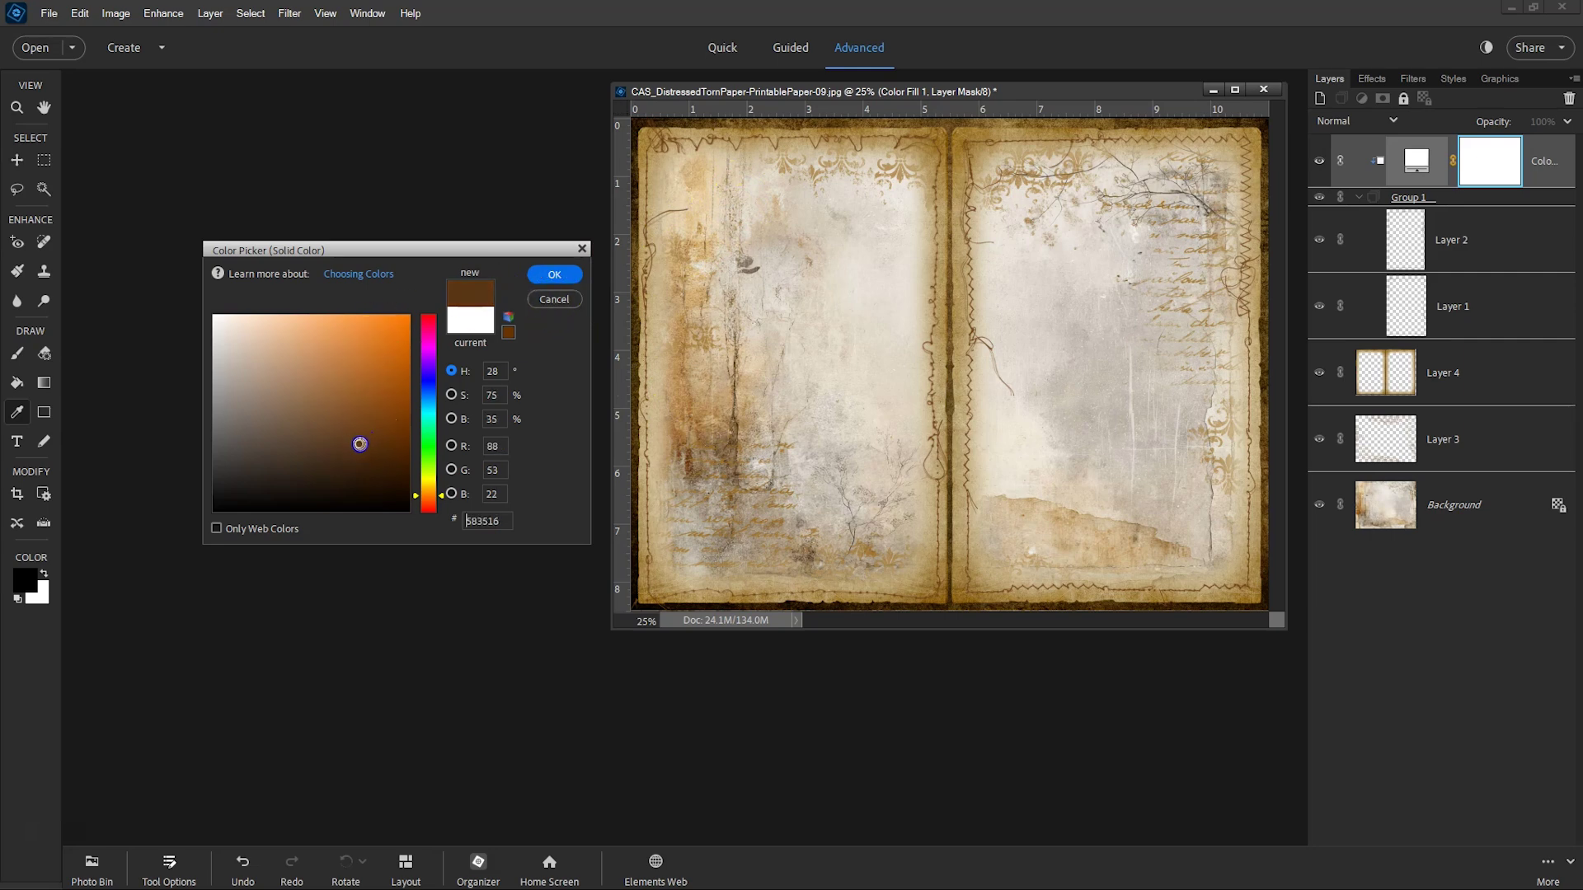
left_click_drag(354, 446, 377, 431)
left_click(552, 276)
key("v")
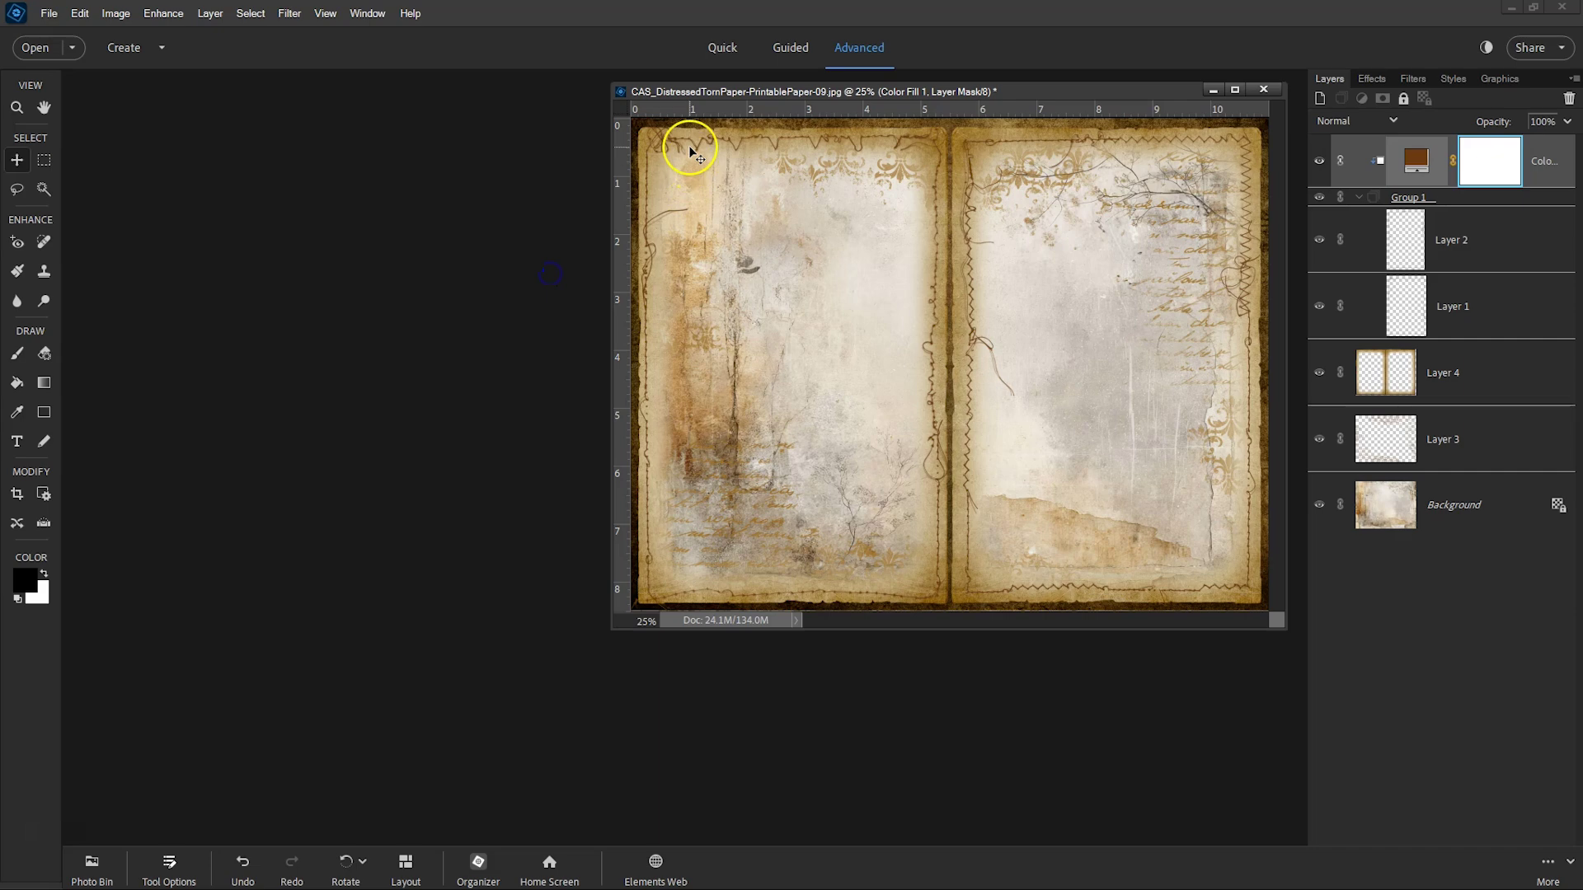
Inspect the recolored stitching at the left page's upper corner up close, comparing it with the Color Fill 1 layer off and on
scroll(664, 143, "up", 3)
scroll(664, 143, "up", 1)
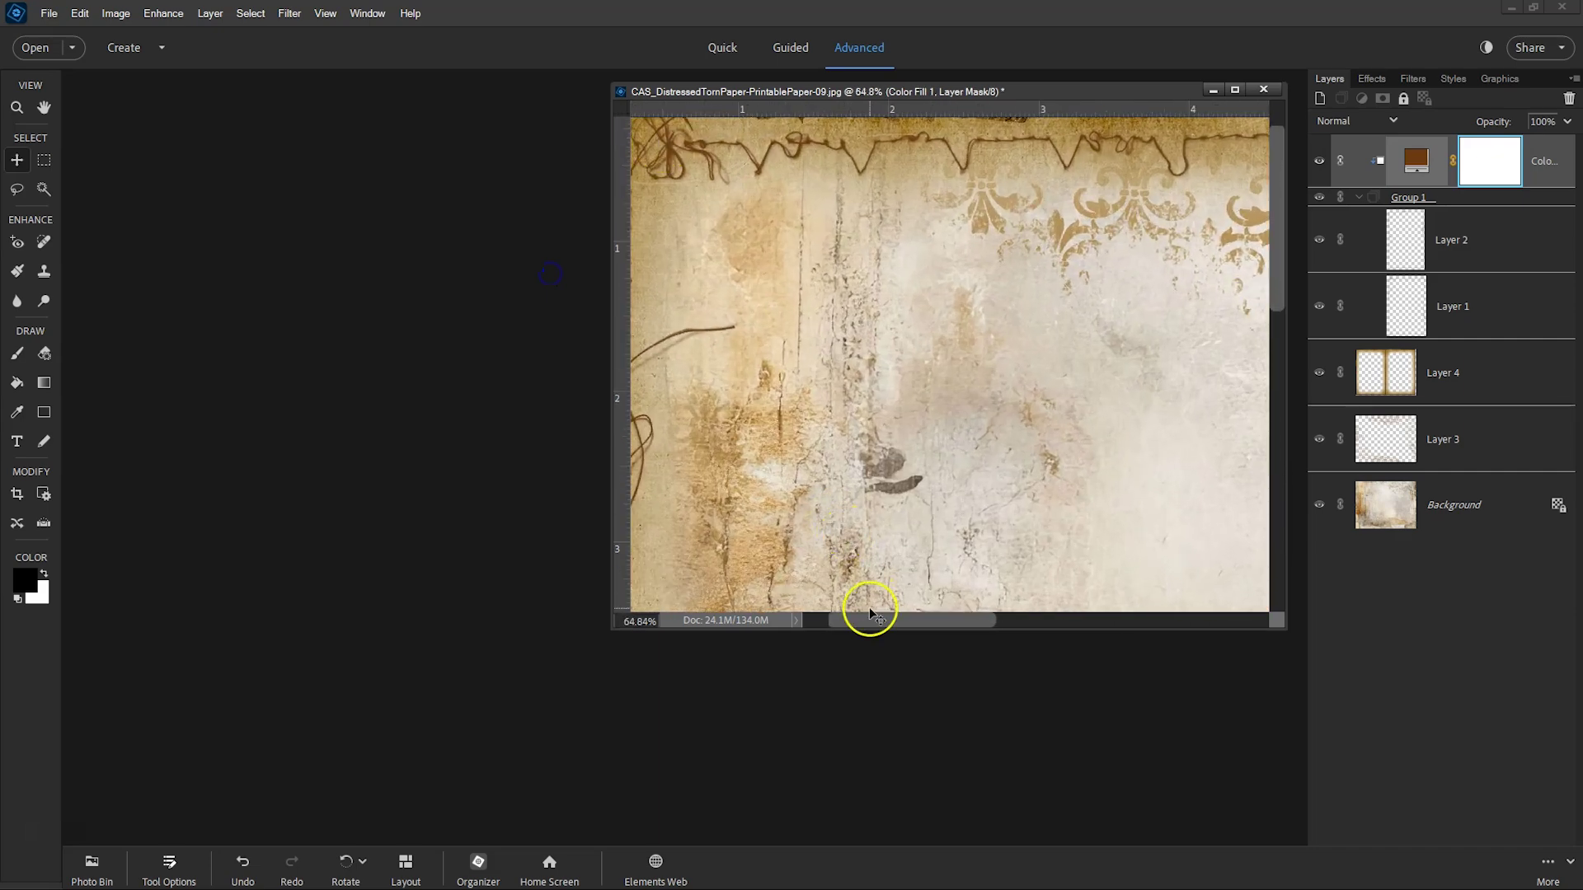
left_click_drag(867, 620, 808, 621)
left_click_drag(1275, 226, 1099, 156)
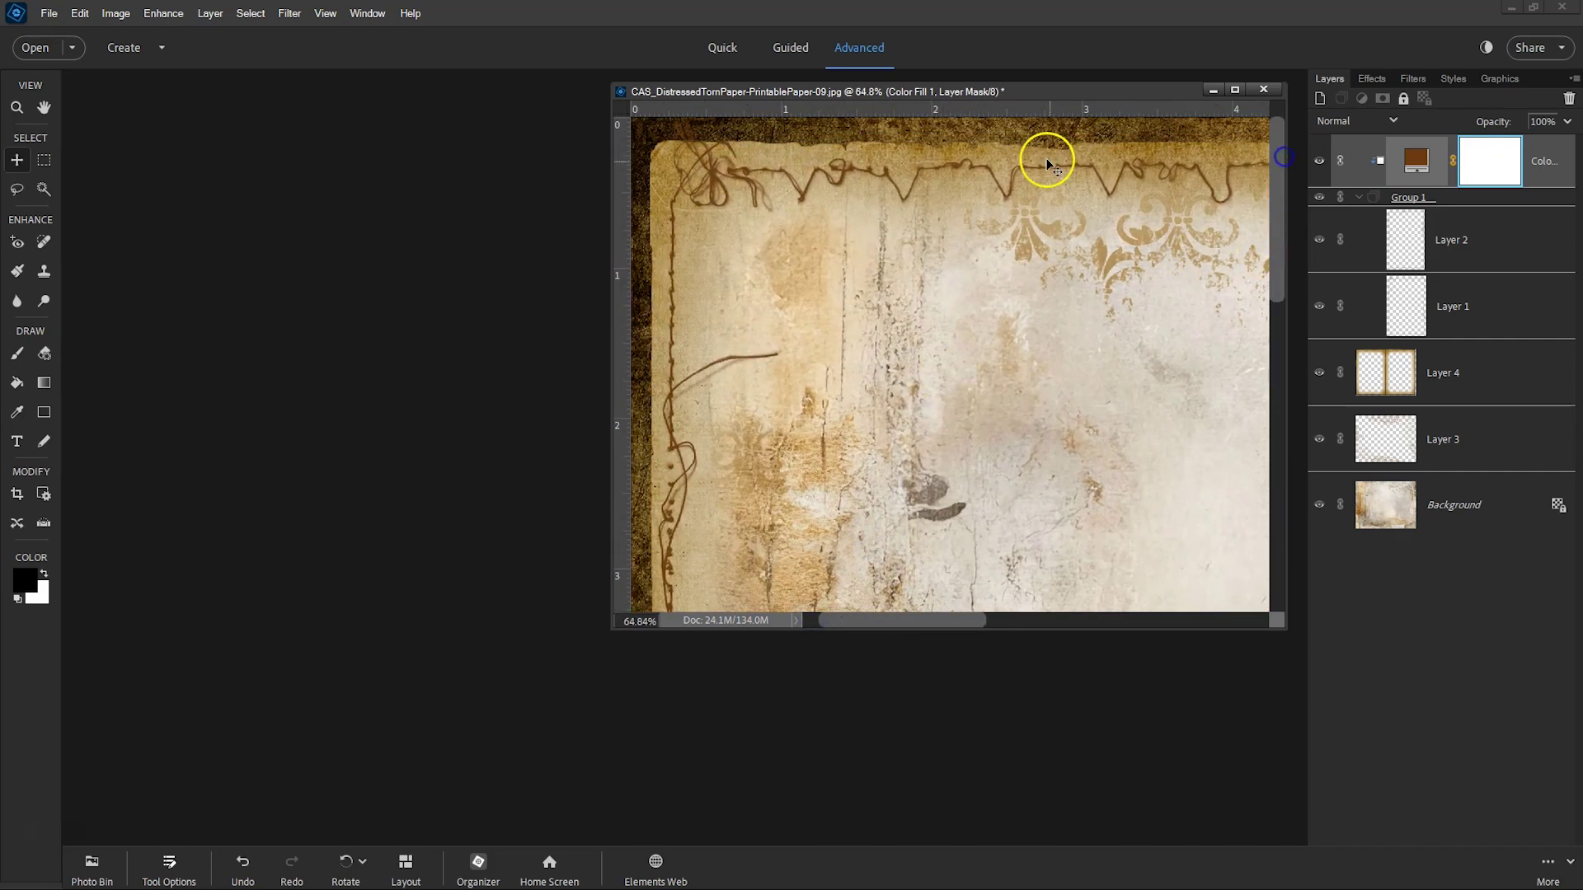
left_click(1318, 165)
left_click(1319, 165)
left_click(1319, 165)
left_click(1319, 165)
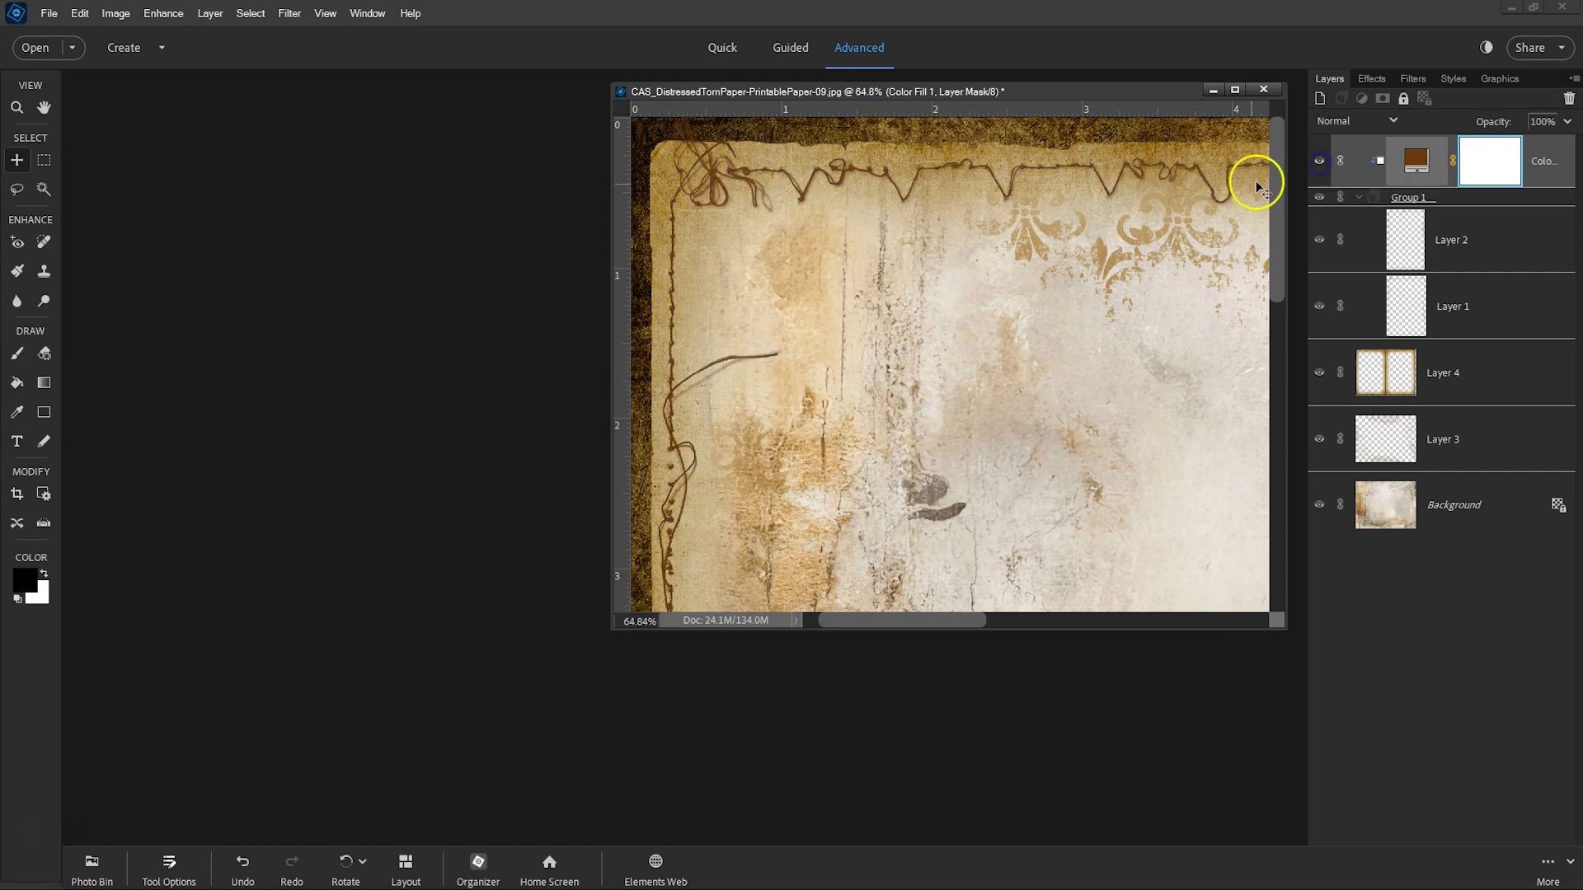
scroll(1017, 265, "down", 8)
scroll(1015, 266, "down", 2)
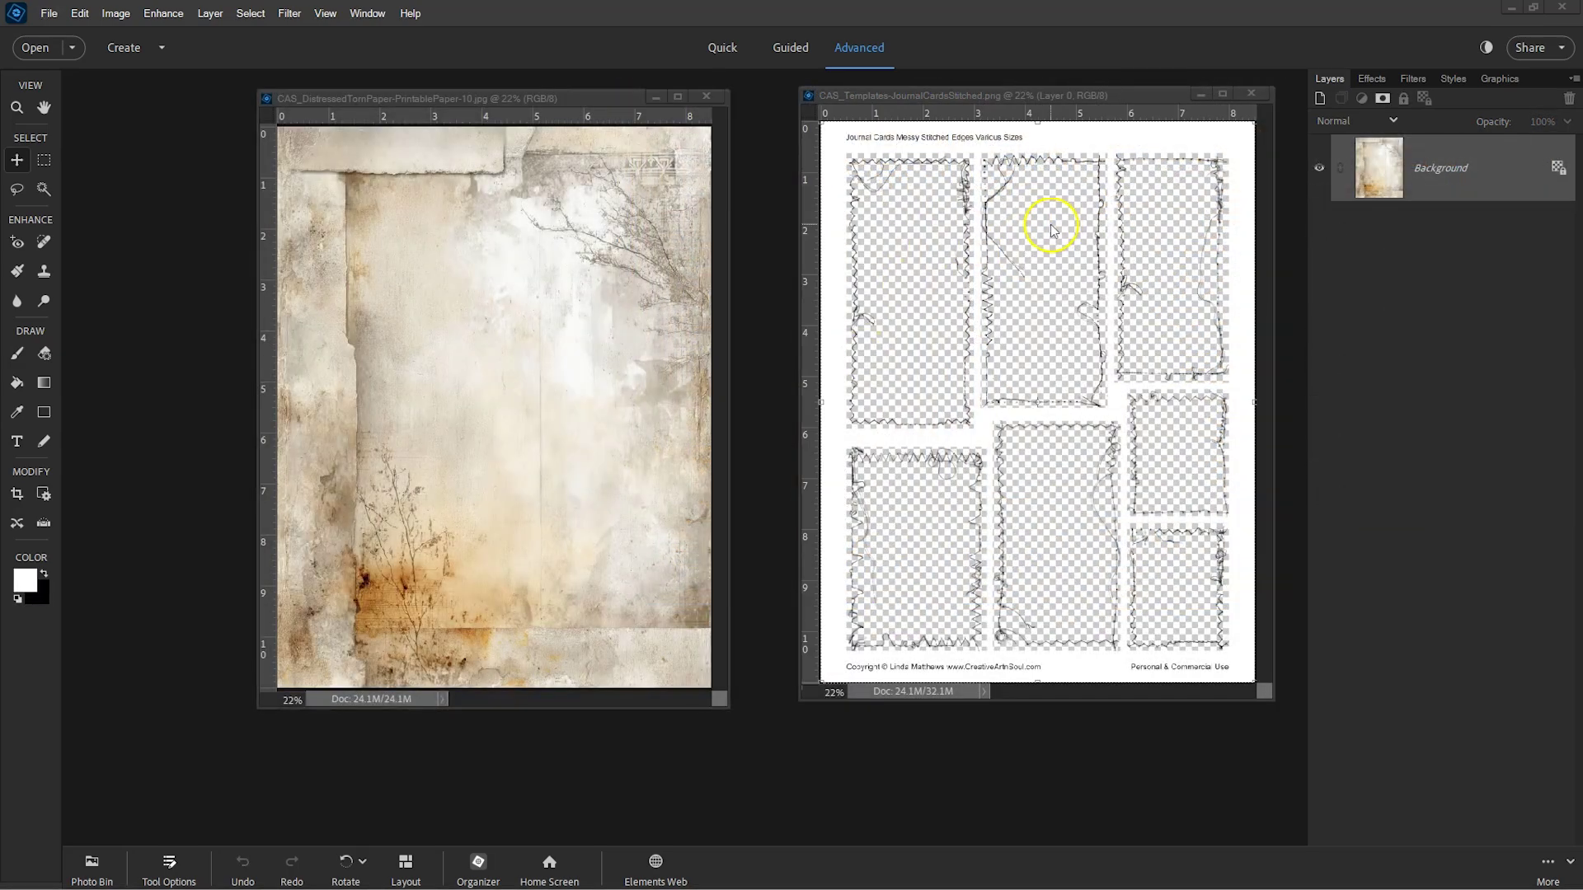
Copy the distressed paper 10 image into the JournalCardsStitched template, place it beneath Layer 0 and minimize the paper's window
left_click(1051, 229)
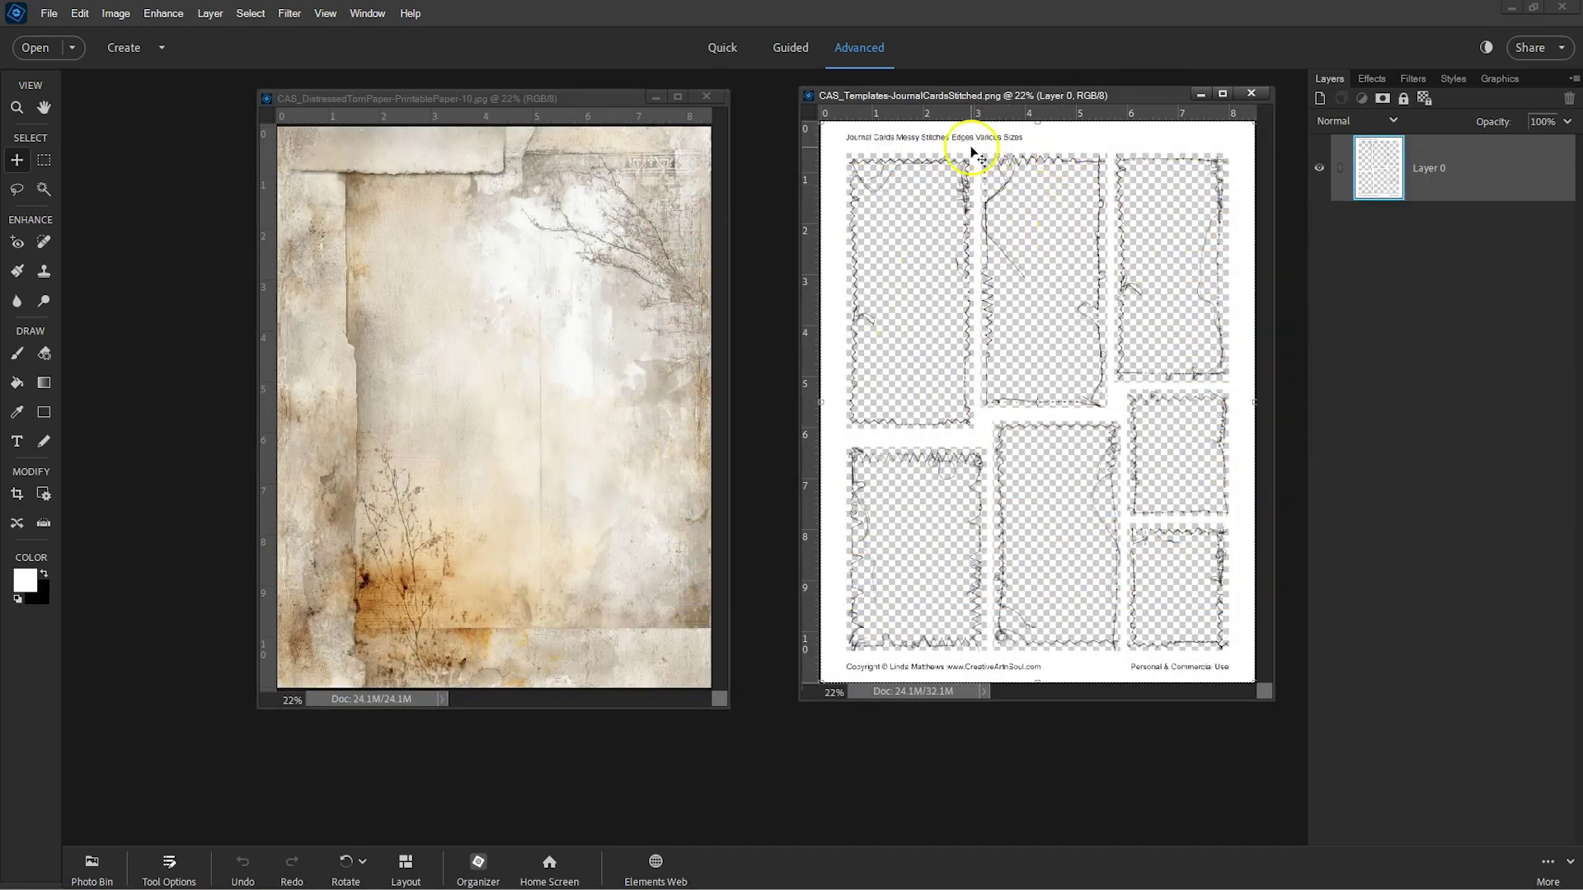
left_click(541, 255)
left_click_drag(506, 344, 1014, 339)
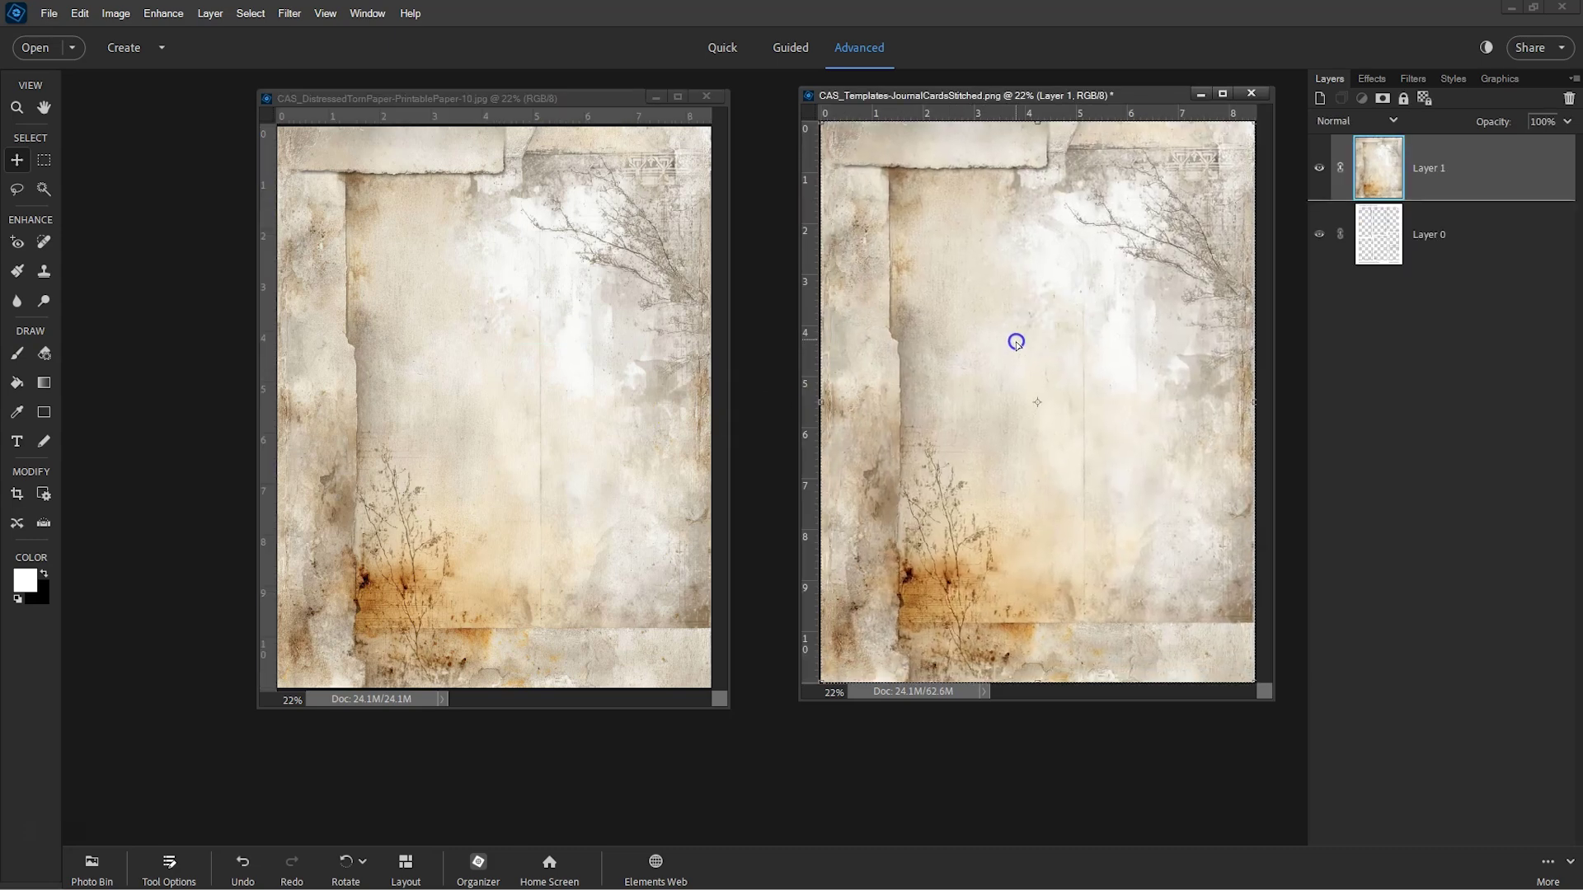
left_click_drag(1373, 164, 1380, 257)
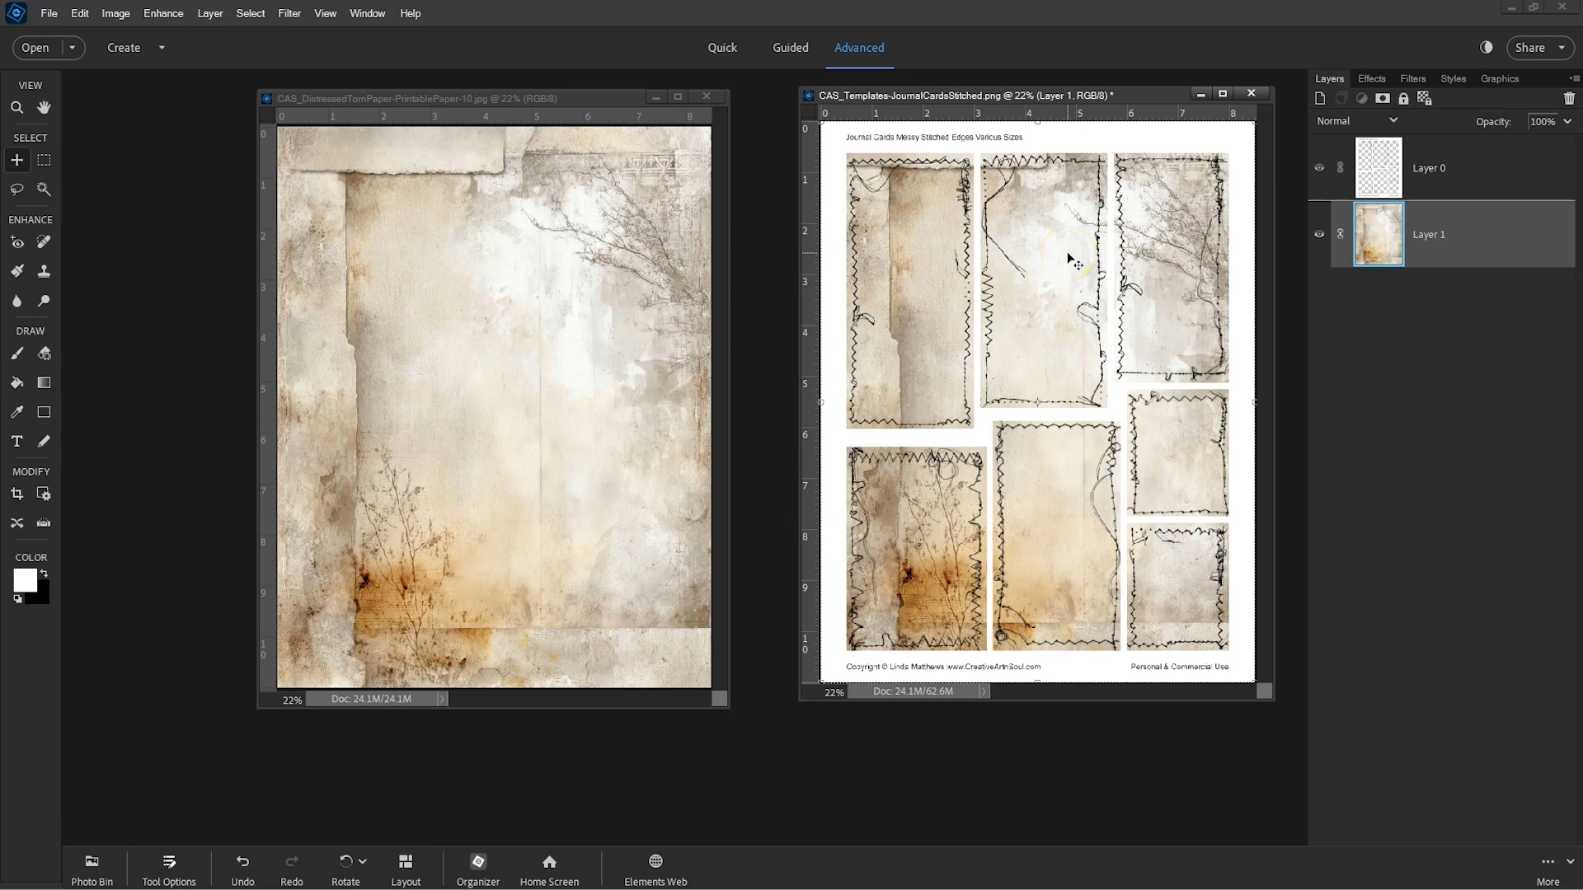
left_click(653, 96)
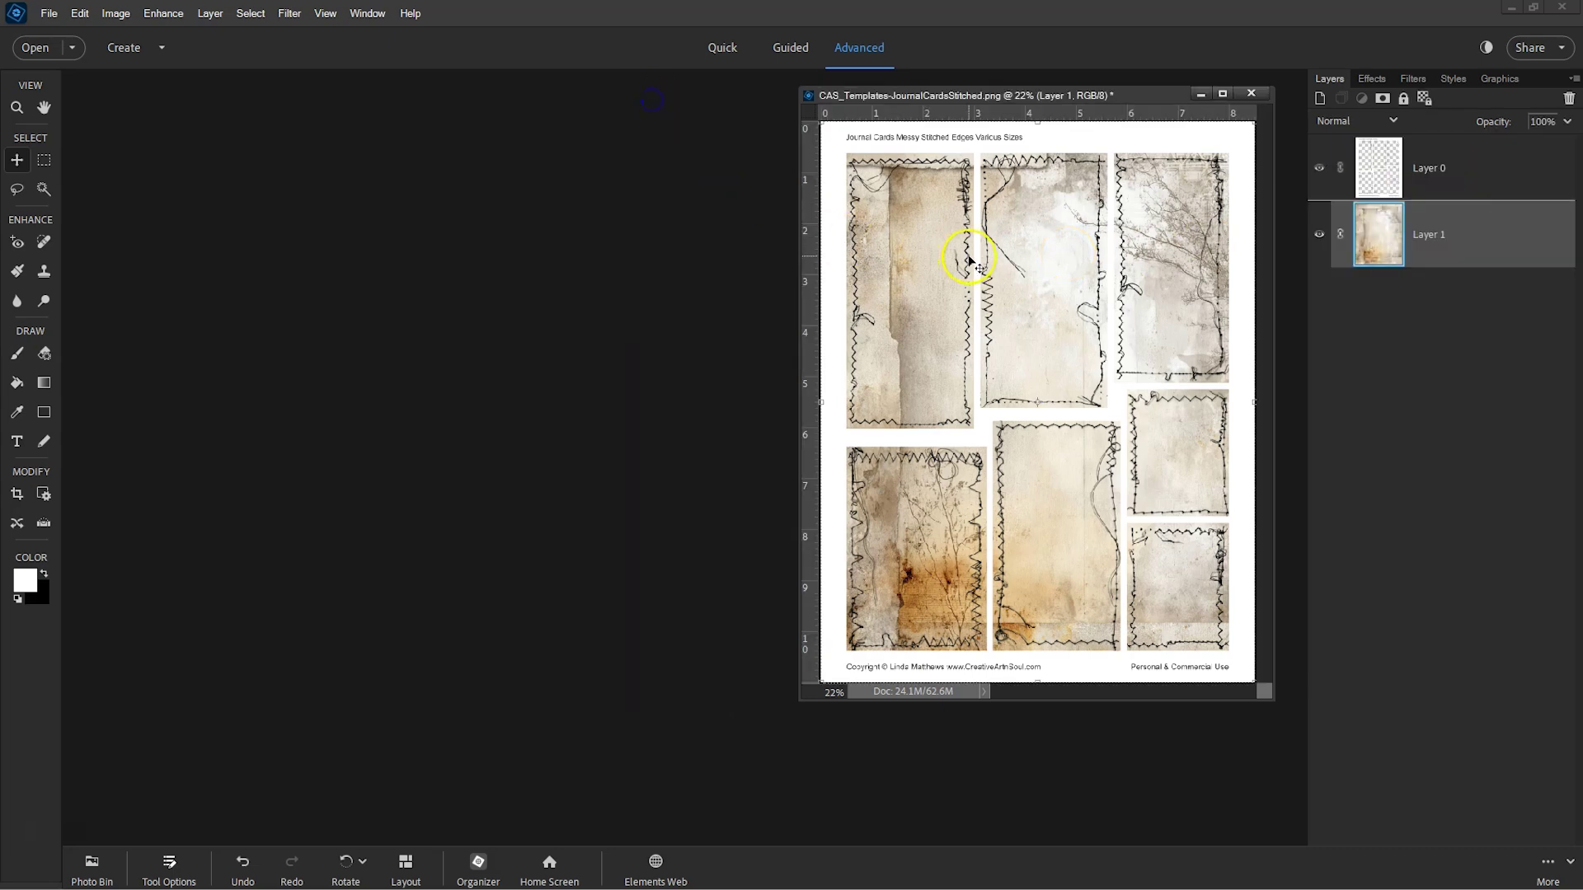
Try a white Solid Color fill layer above Layer 0, clipped to the whole journal card template
left_click(1388, 173)
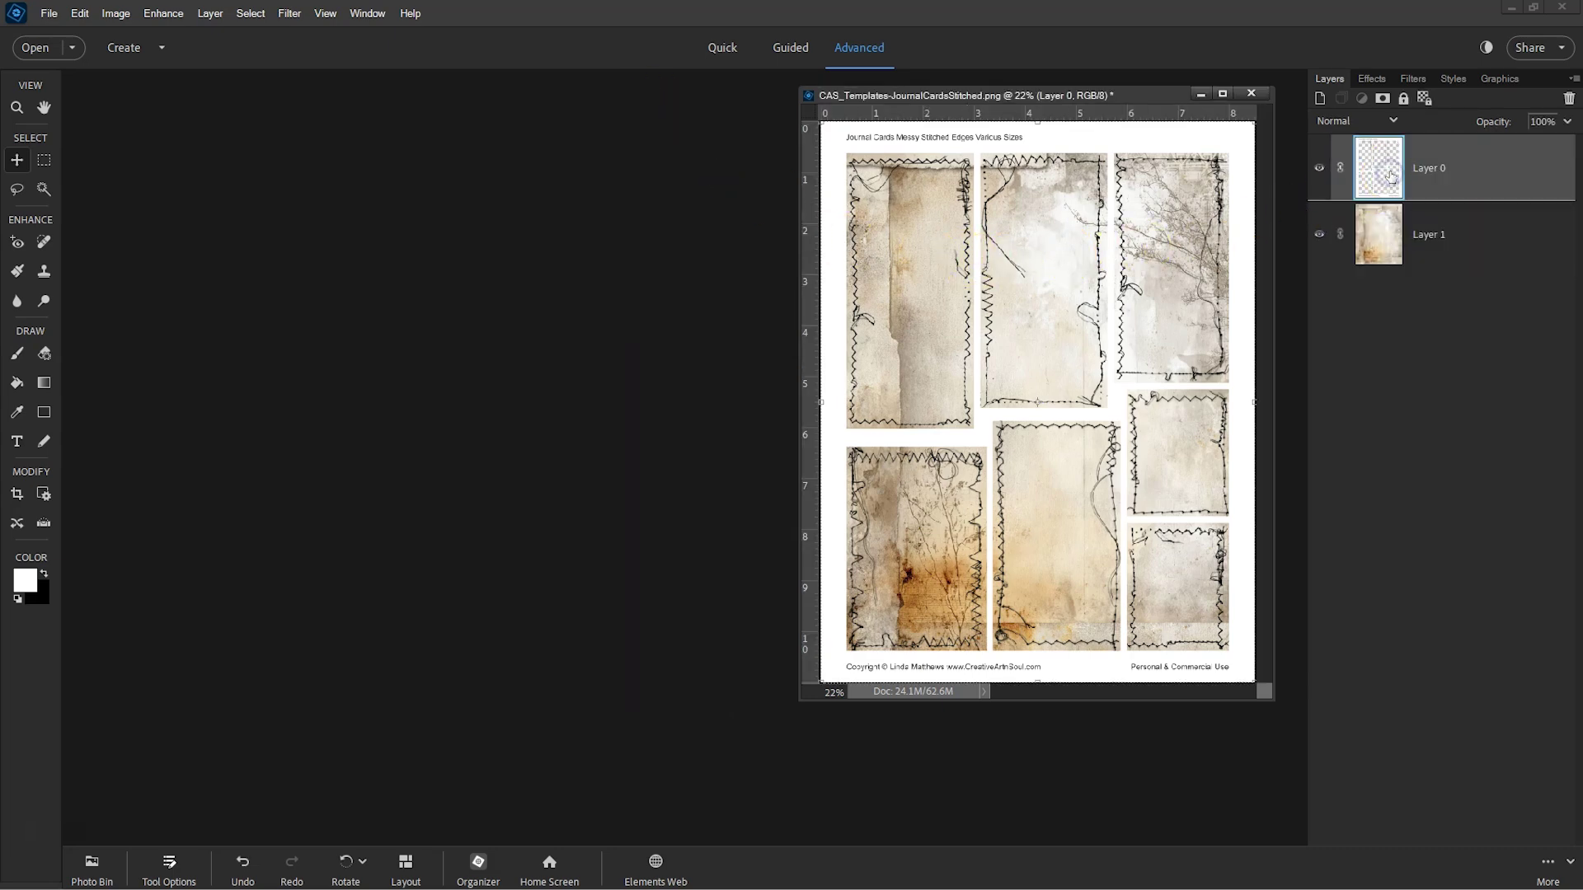
left_click(1361, 98)
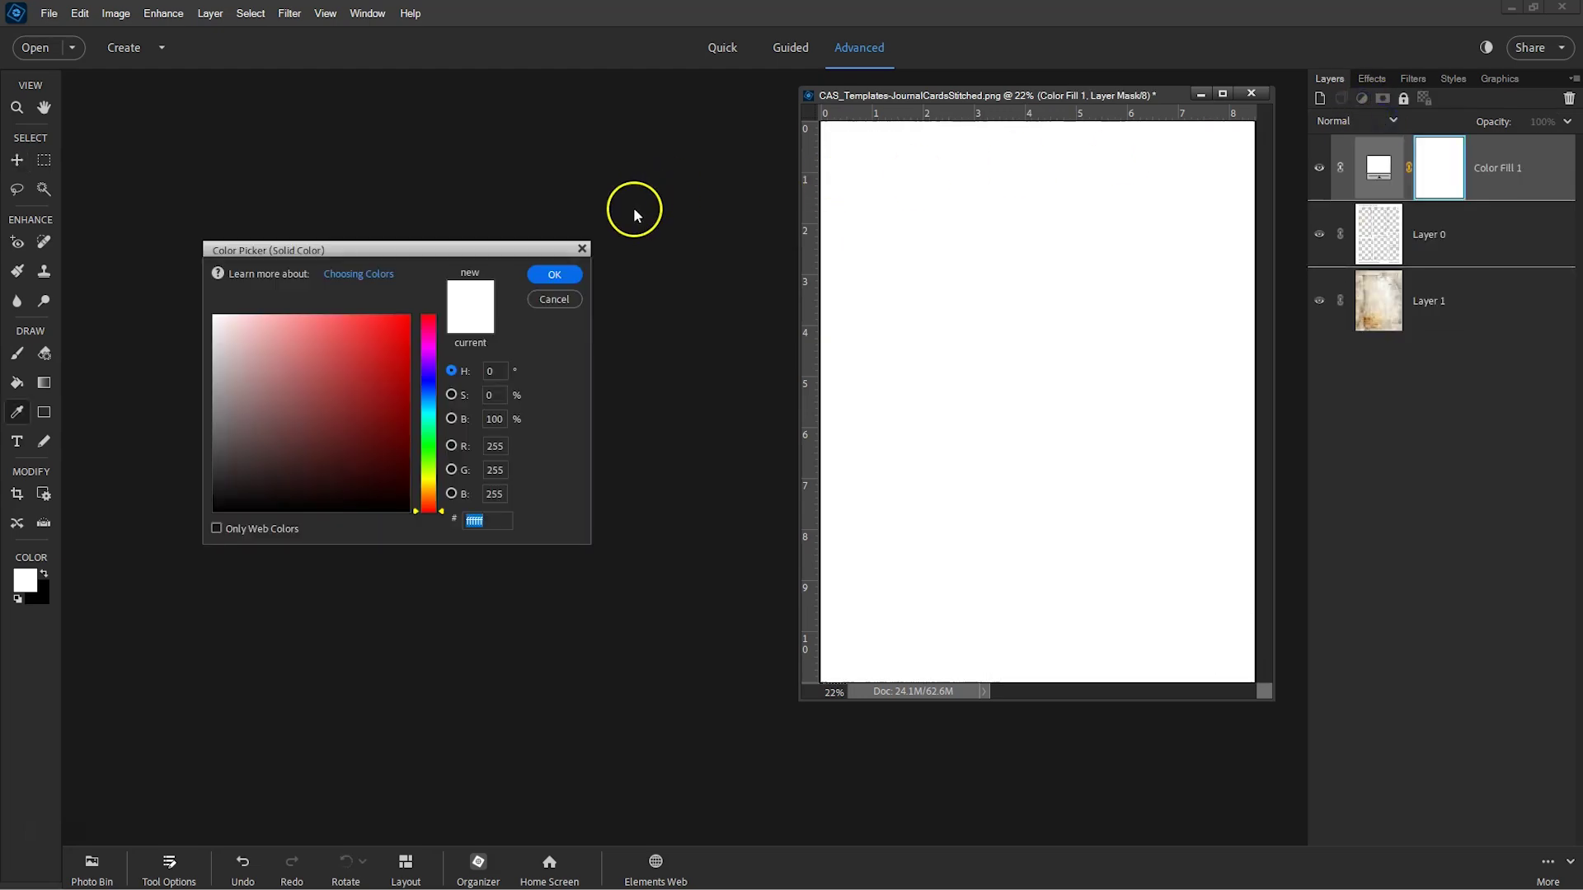
left_click(554, 273)
right_click(1533, 174)
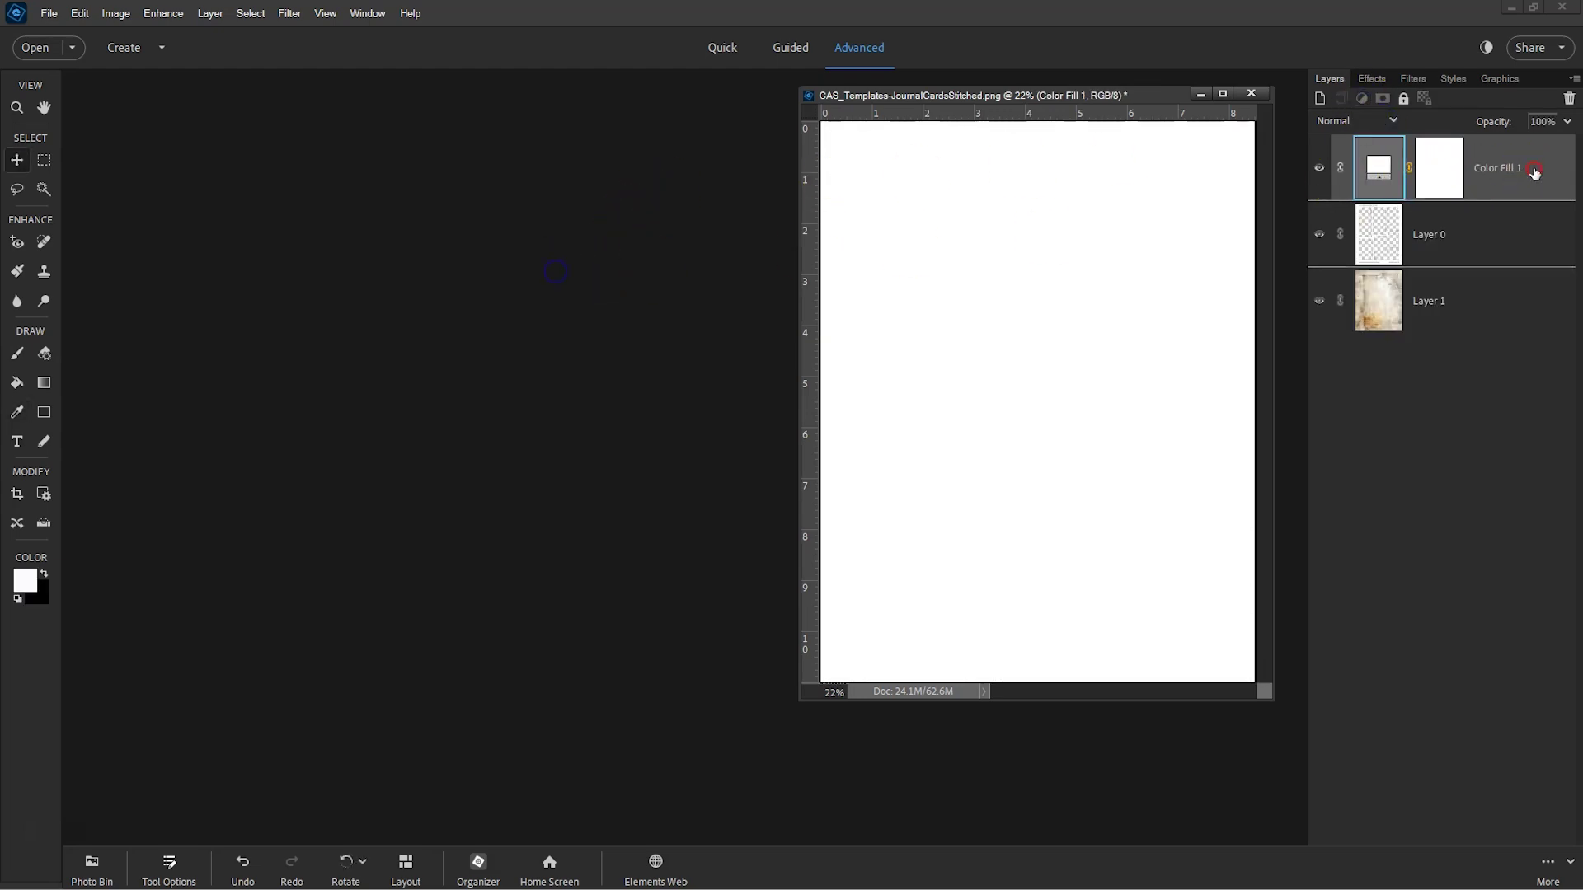
left_click(1525, 332)
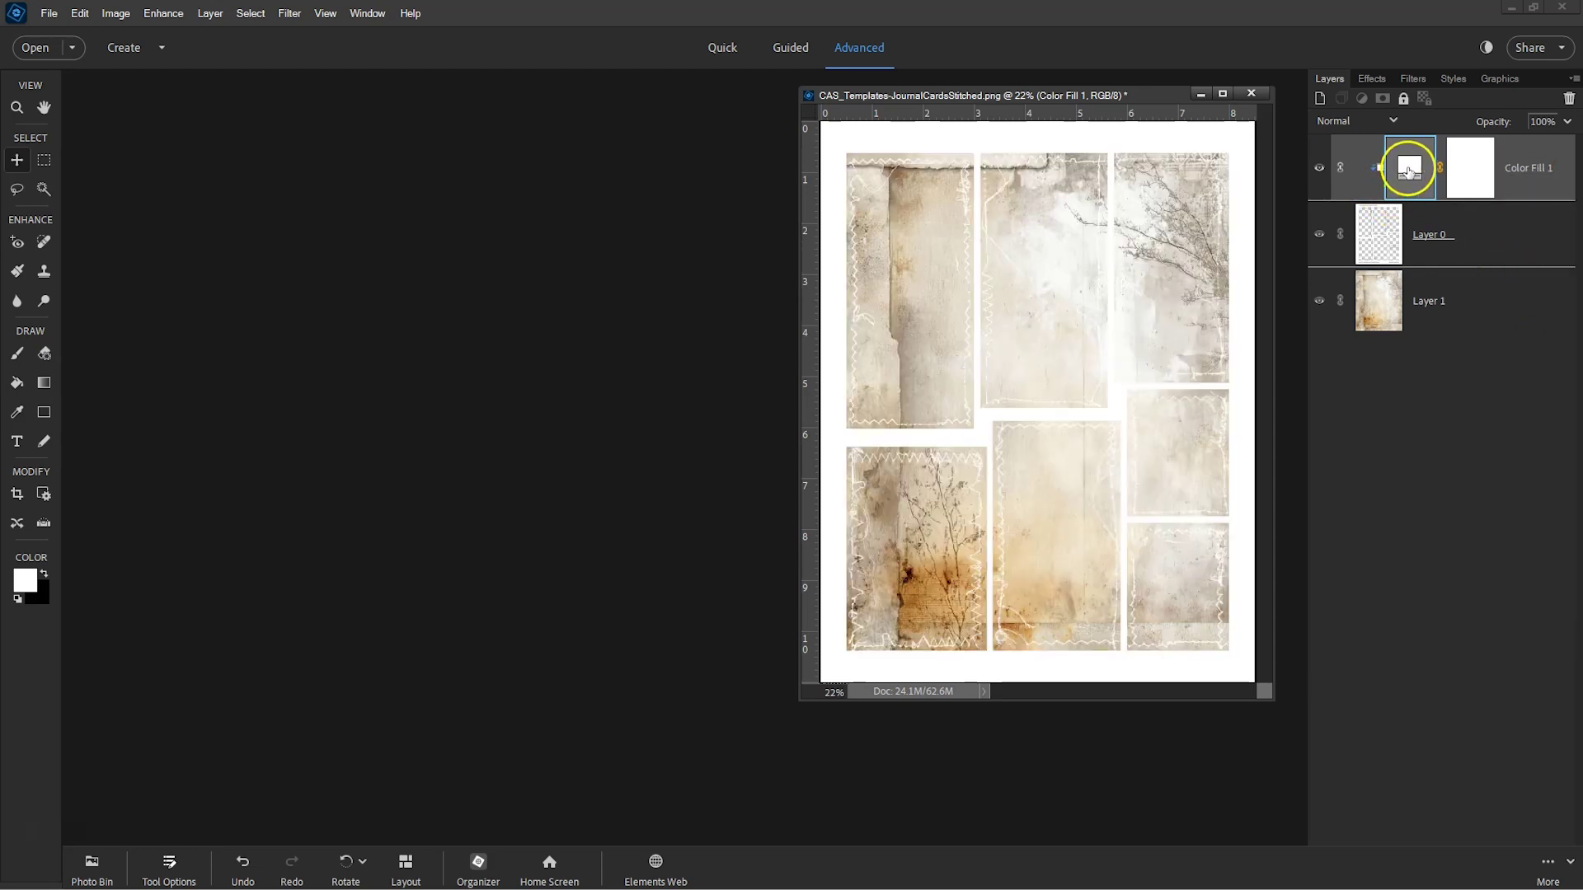
Try the red c54b4b as the color of the fill layer clipped to the card template
double_click(1401, 187)
left_click_drag(311, 336, 334, 360)
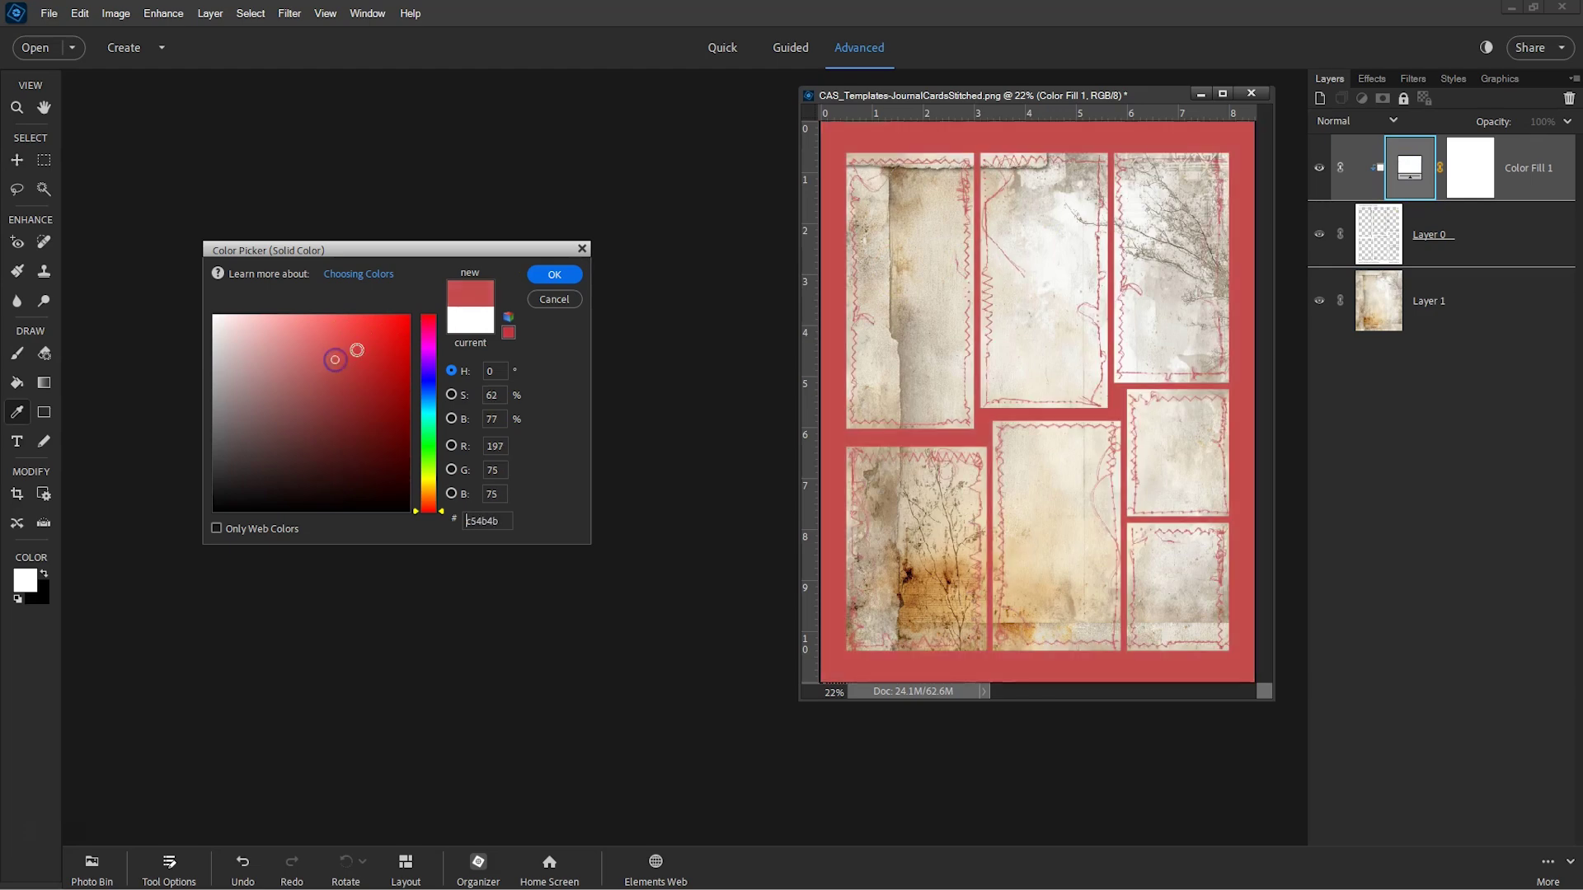
left_click(551, 272)
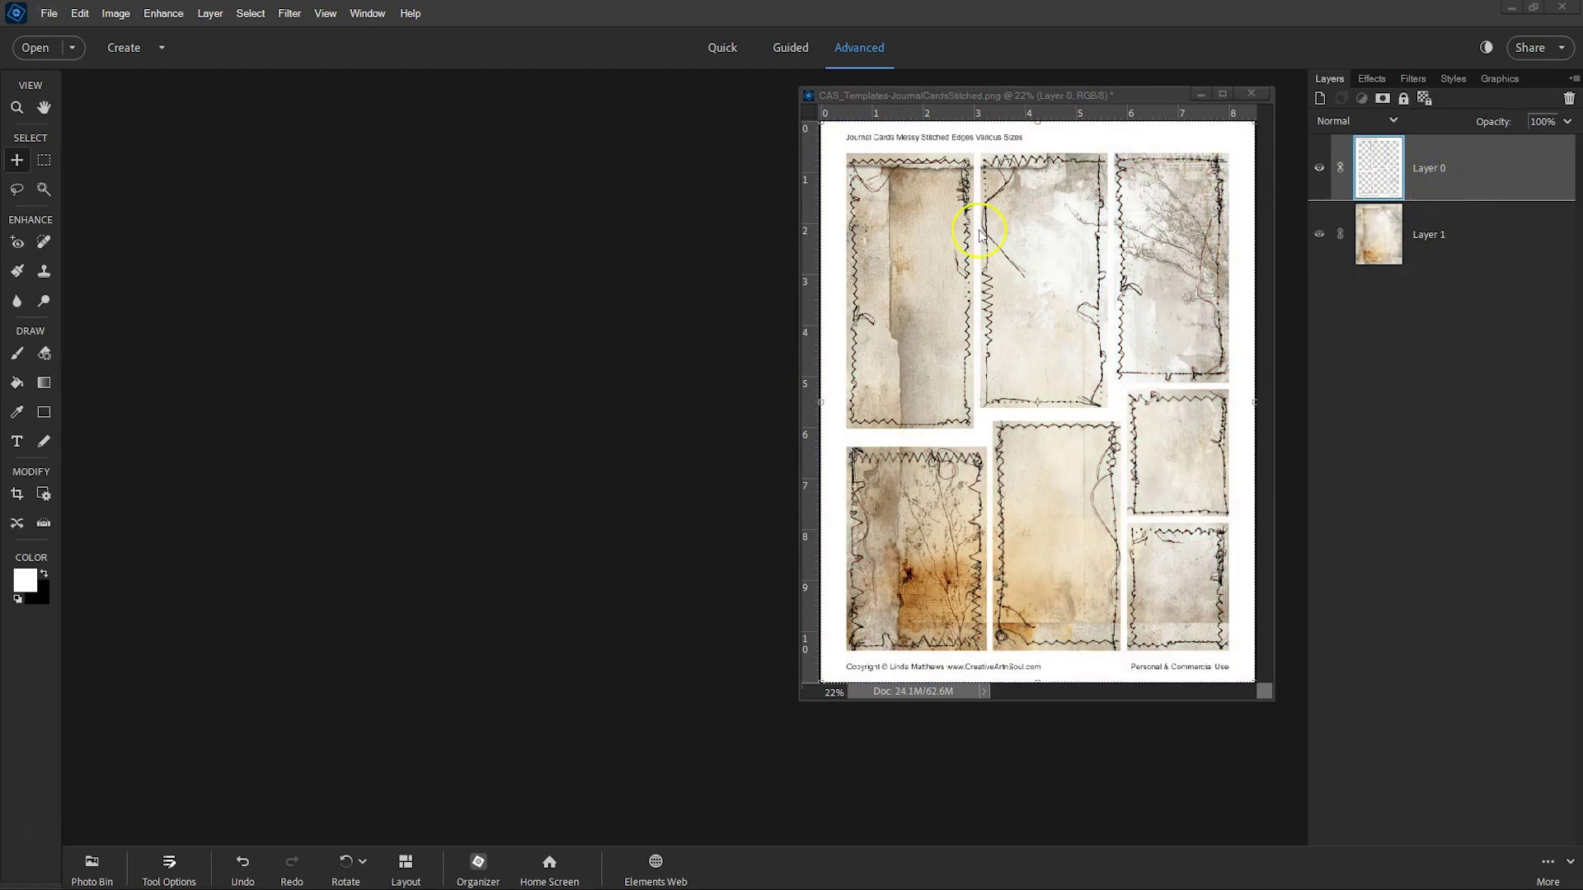
Cut all white template areas out of Layer 0 with the Magic Wand and paste them as a separate layer above it
left_click(171, 866)
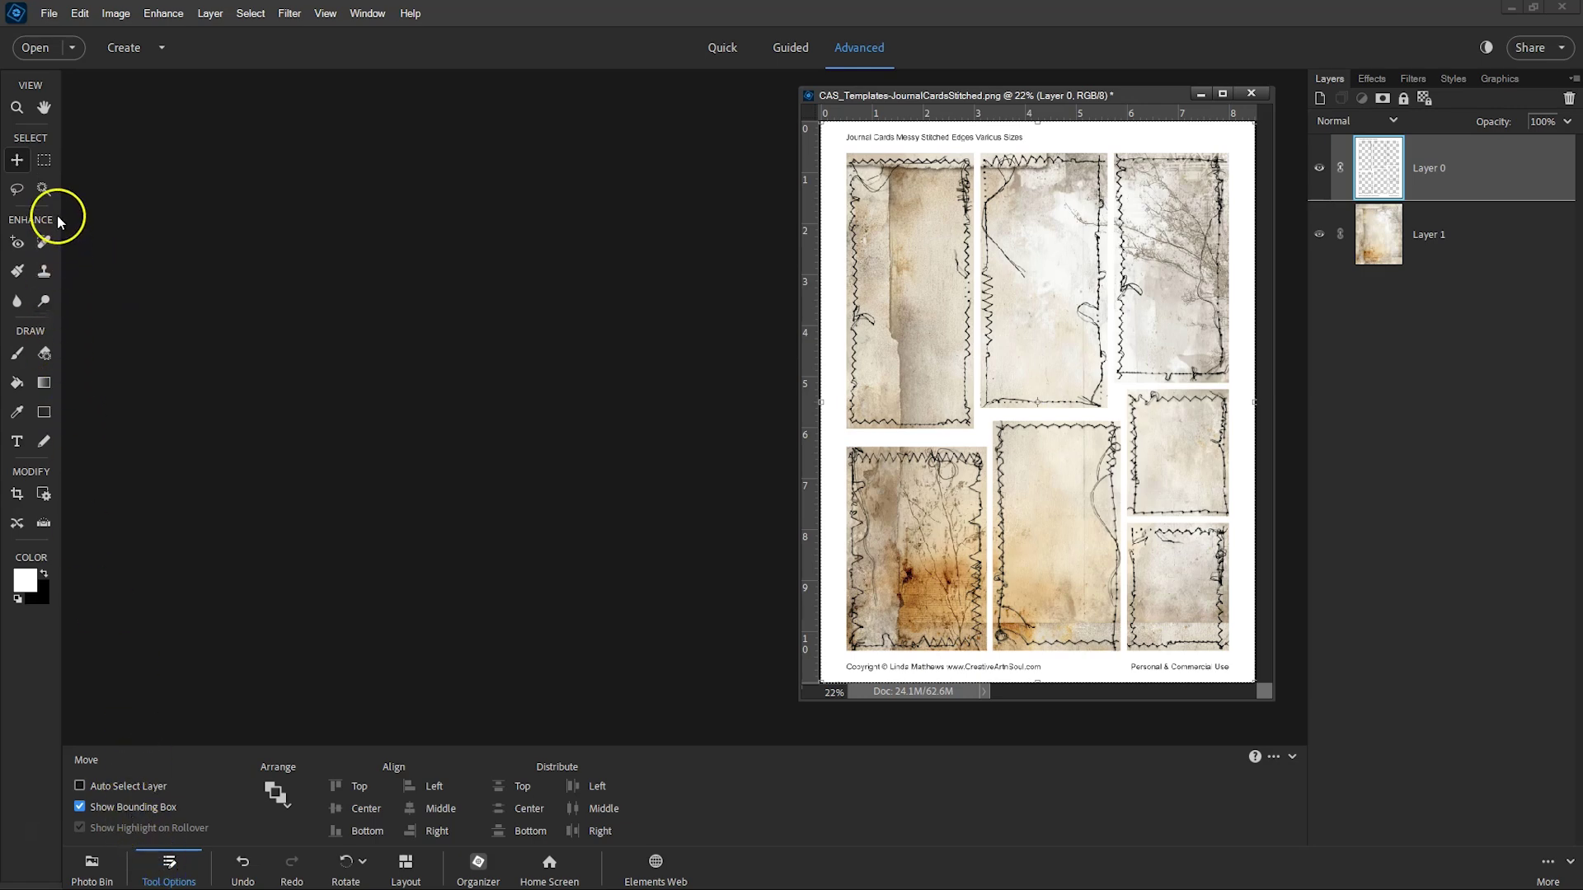
left_click(44, 190)
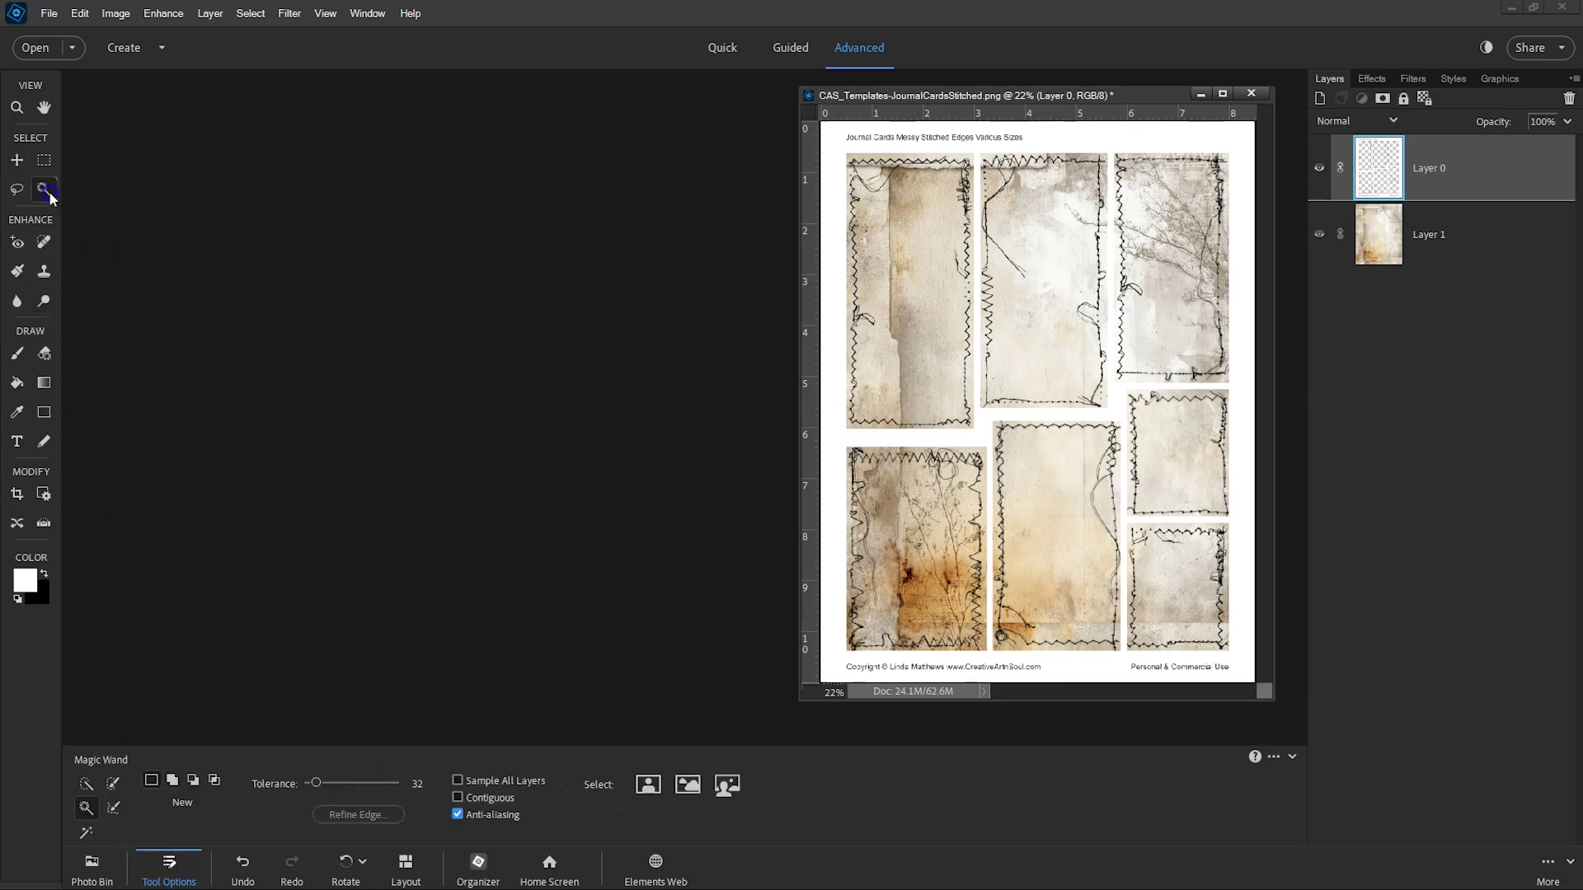
left_click(88, 808)
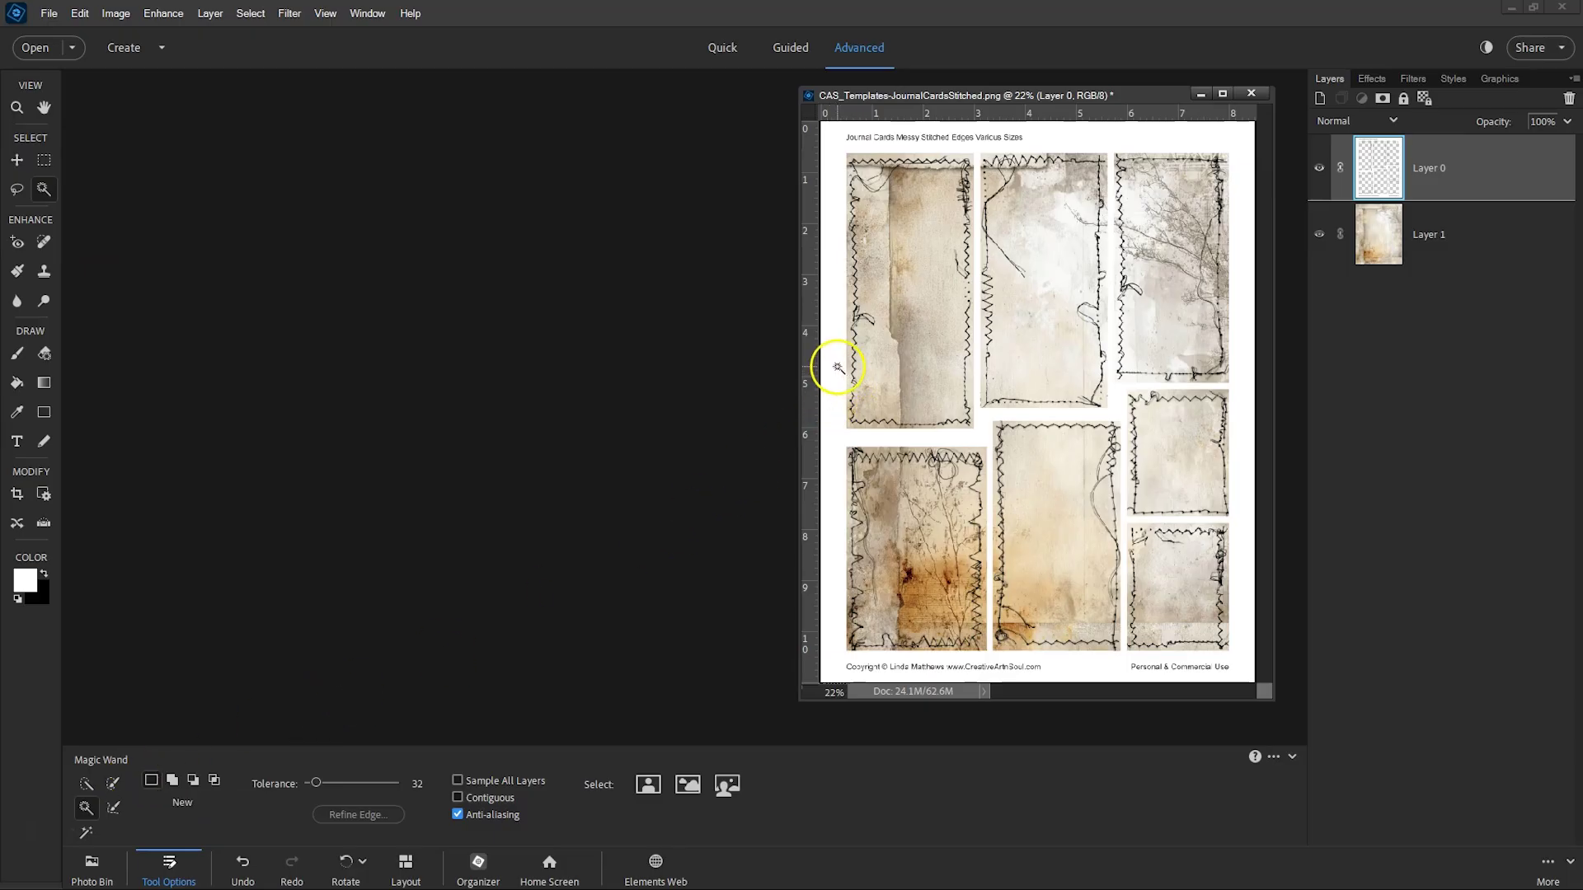
left_click(838, 367)
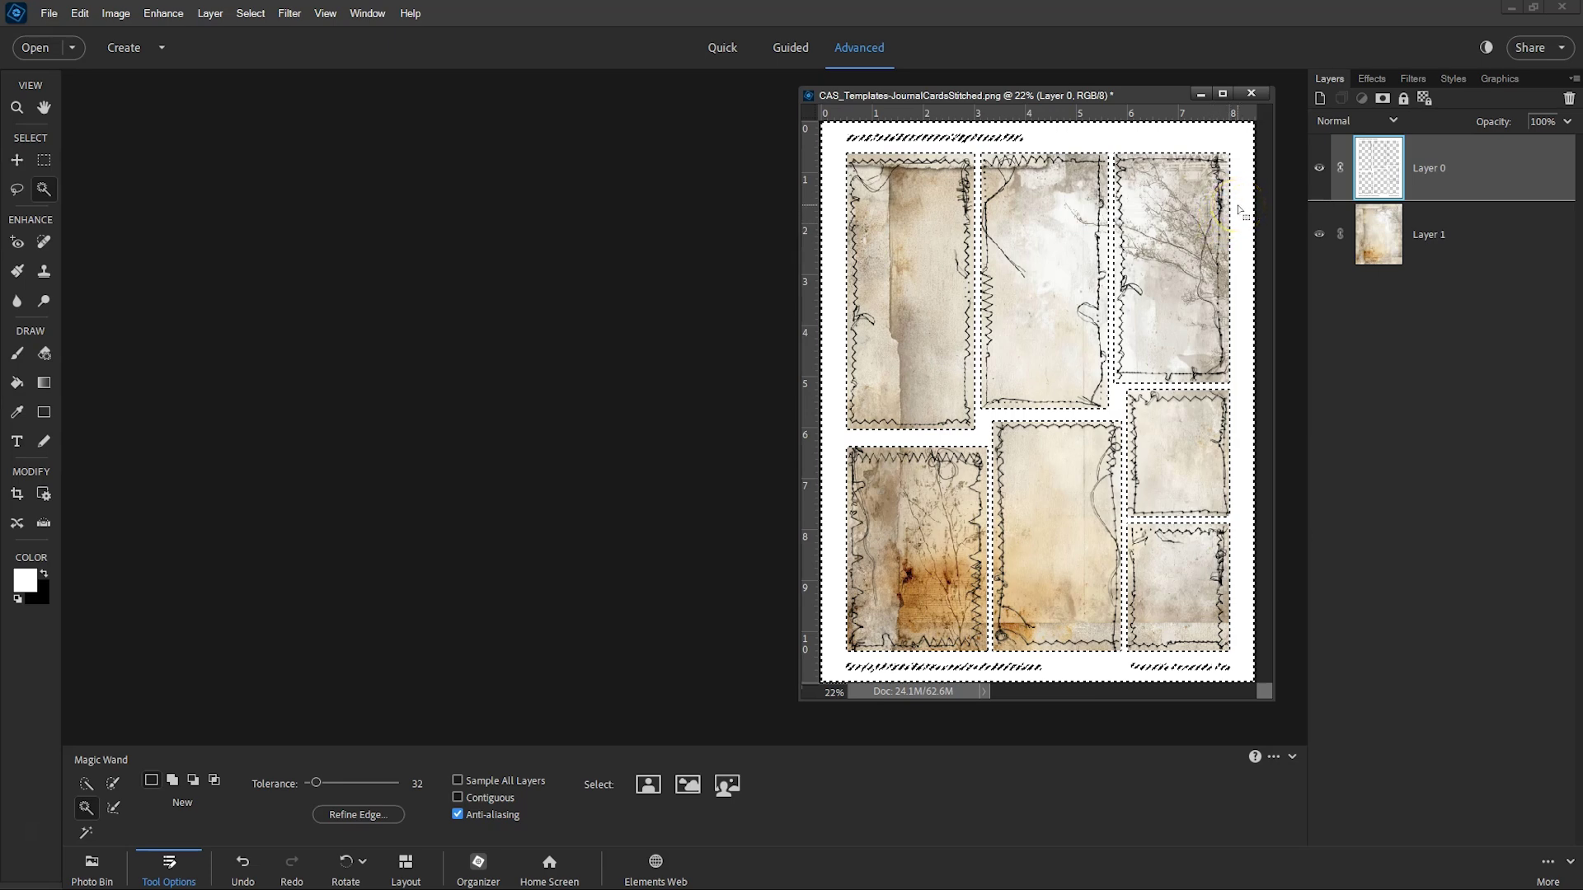
key("Delete")
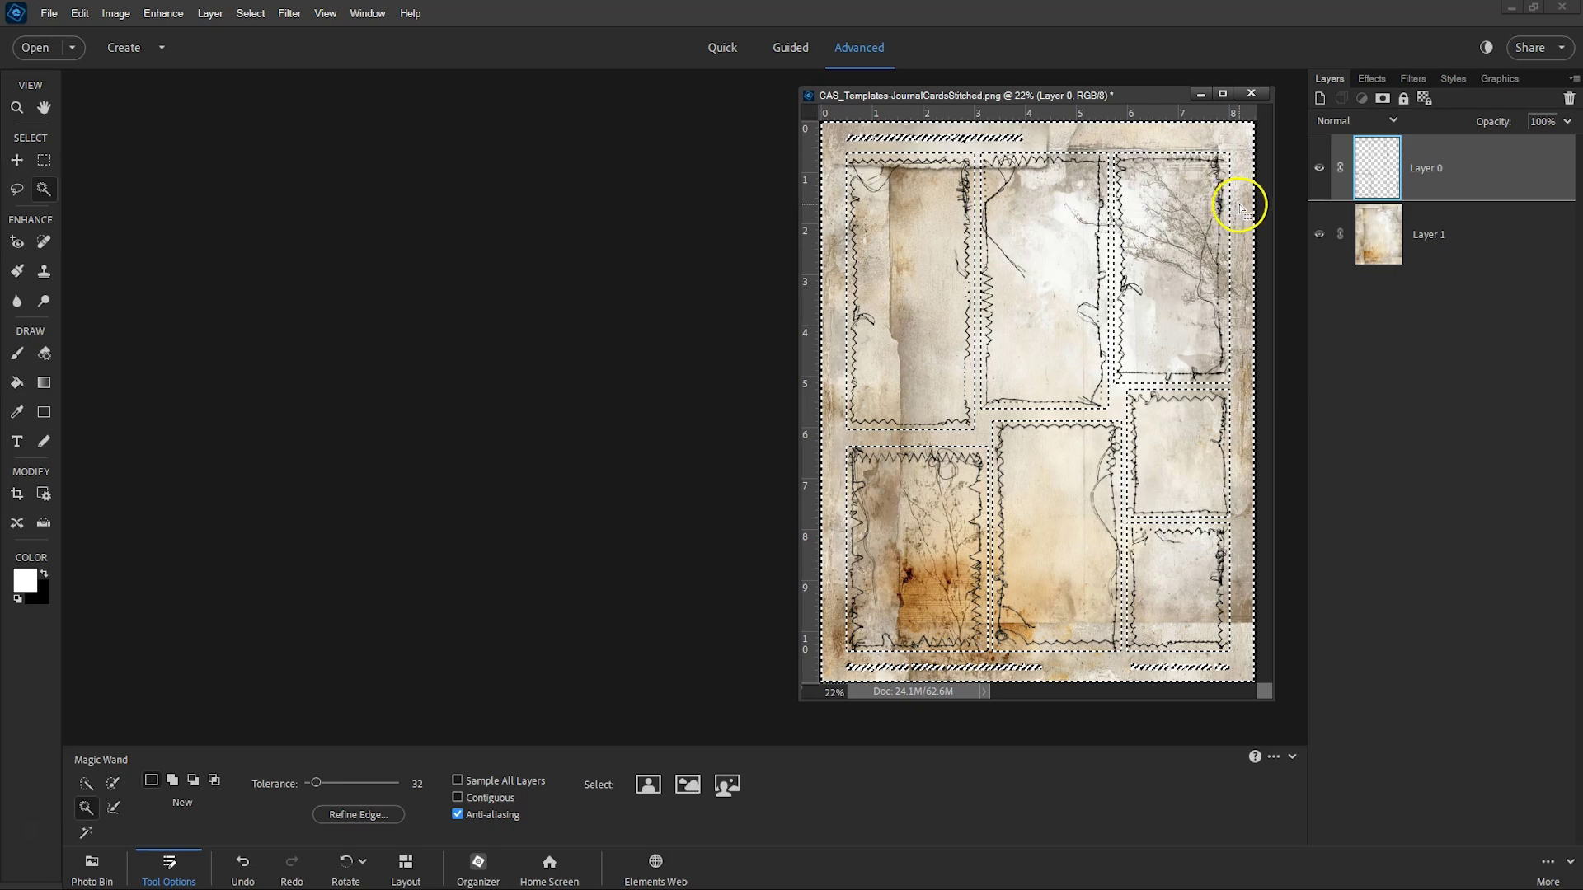
key("ctrl+d")
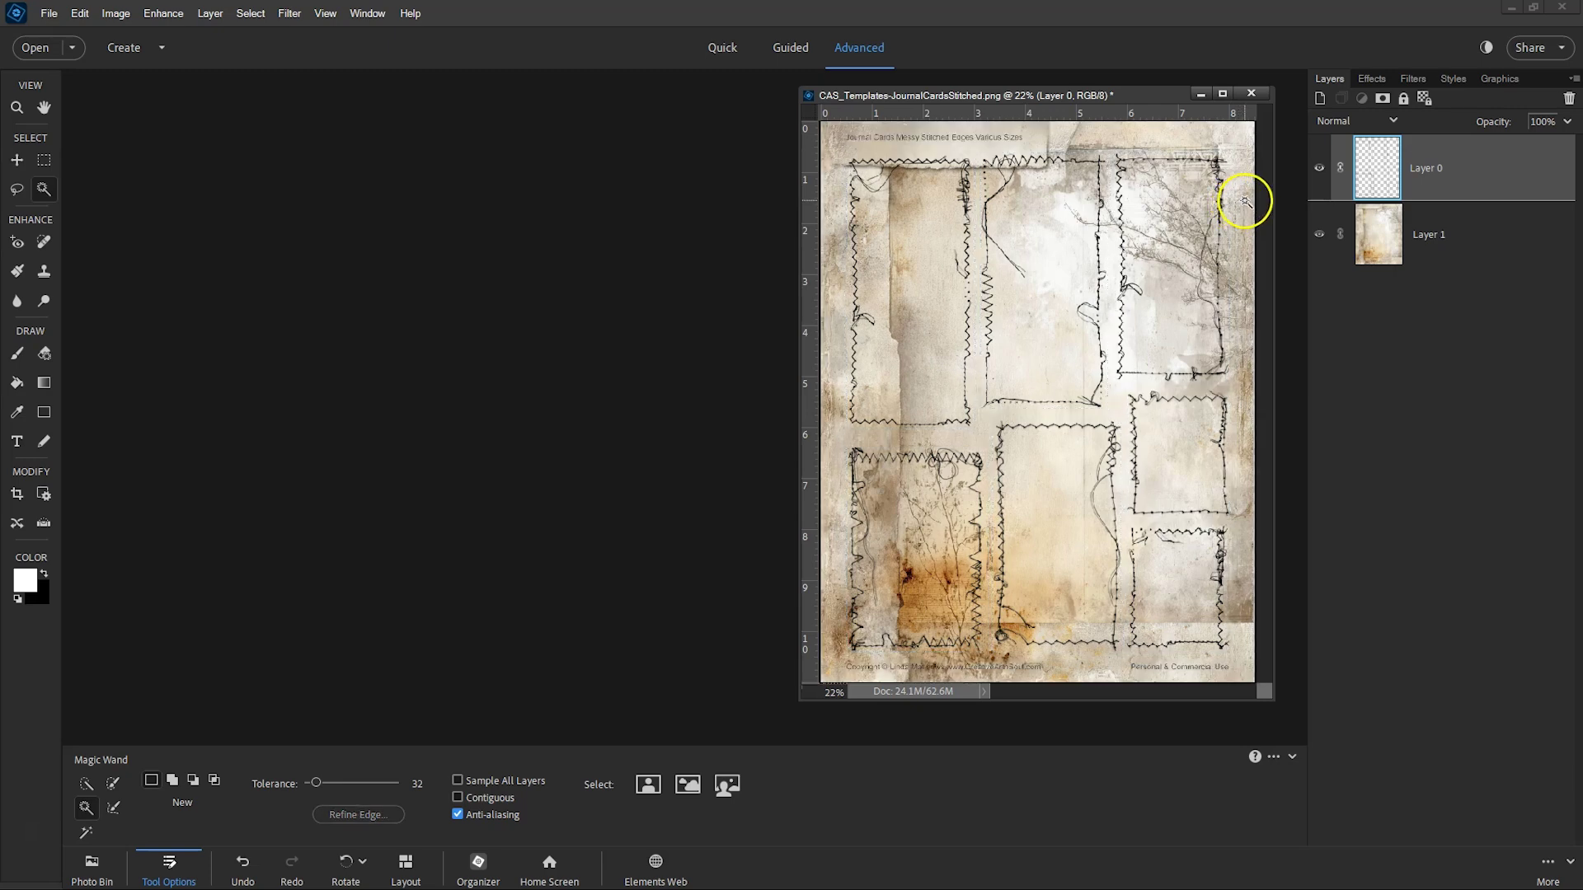
key("ctrl+v")
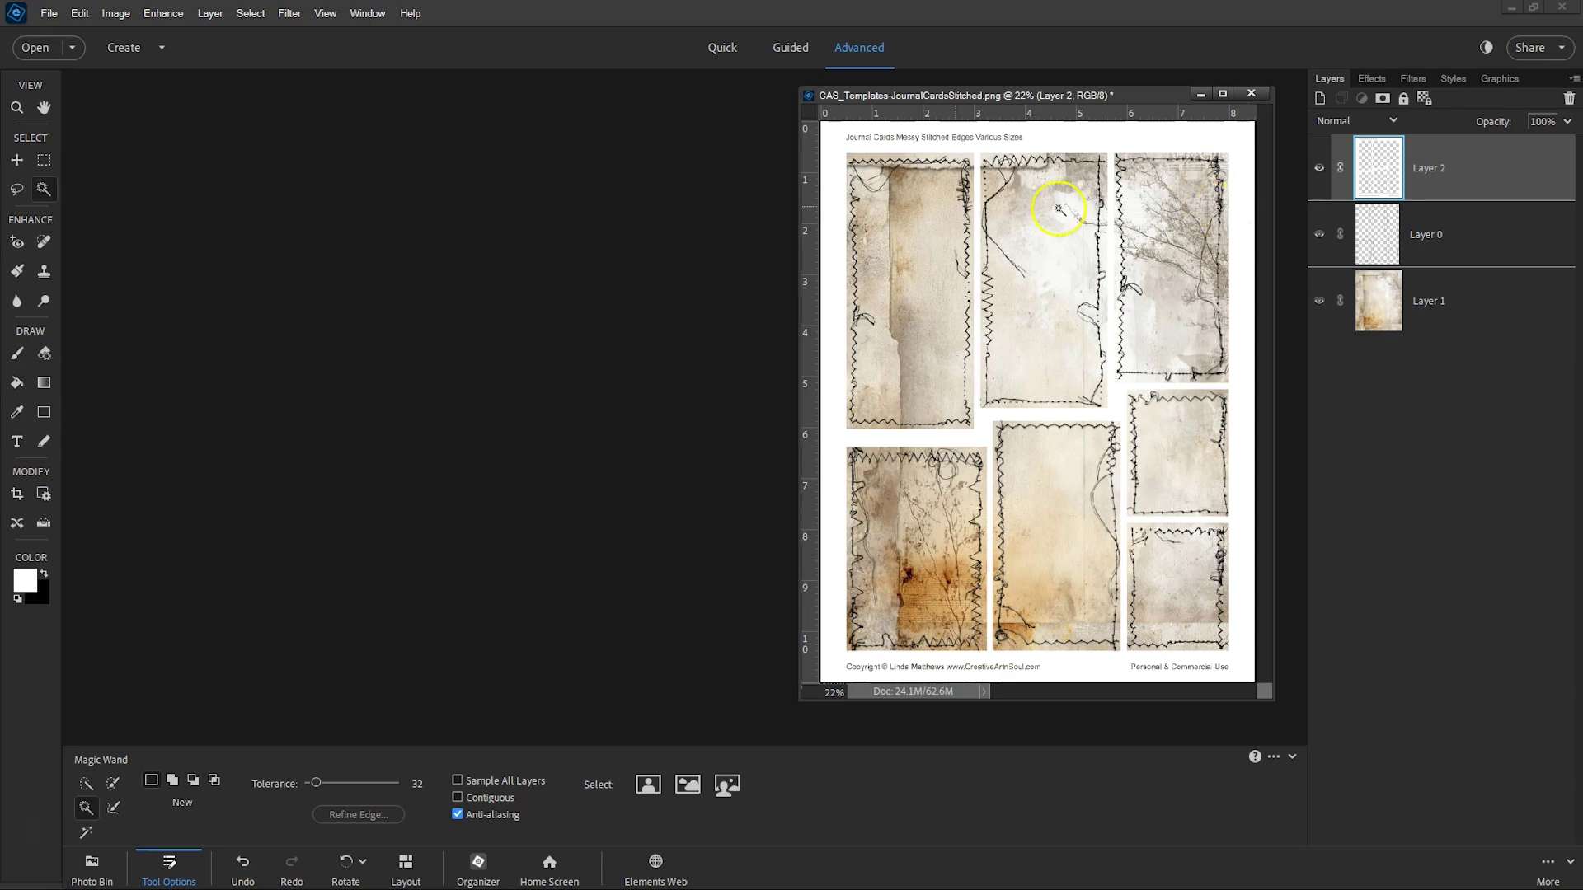
Hide and show Layer 2 to compare the journal cards with and without the white template frame
left_click(17, 161)
left_click(1318, 167)
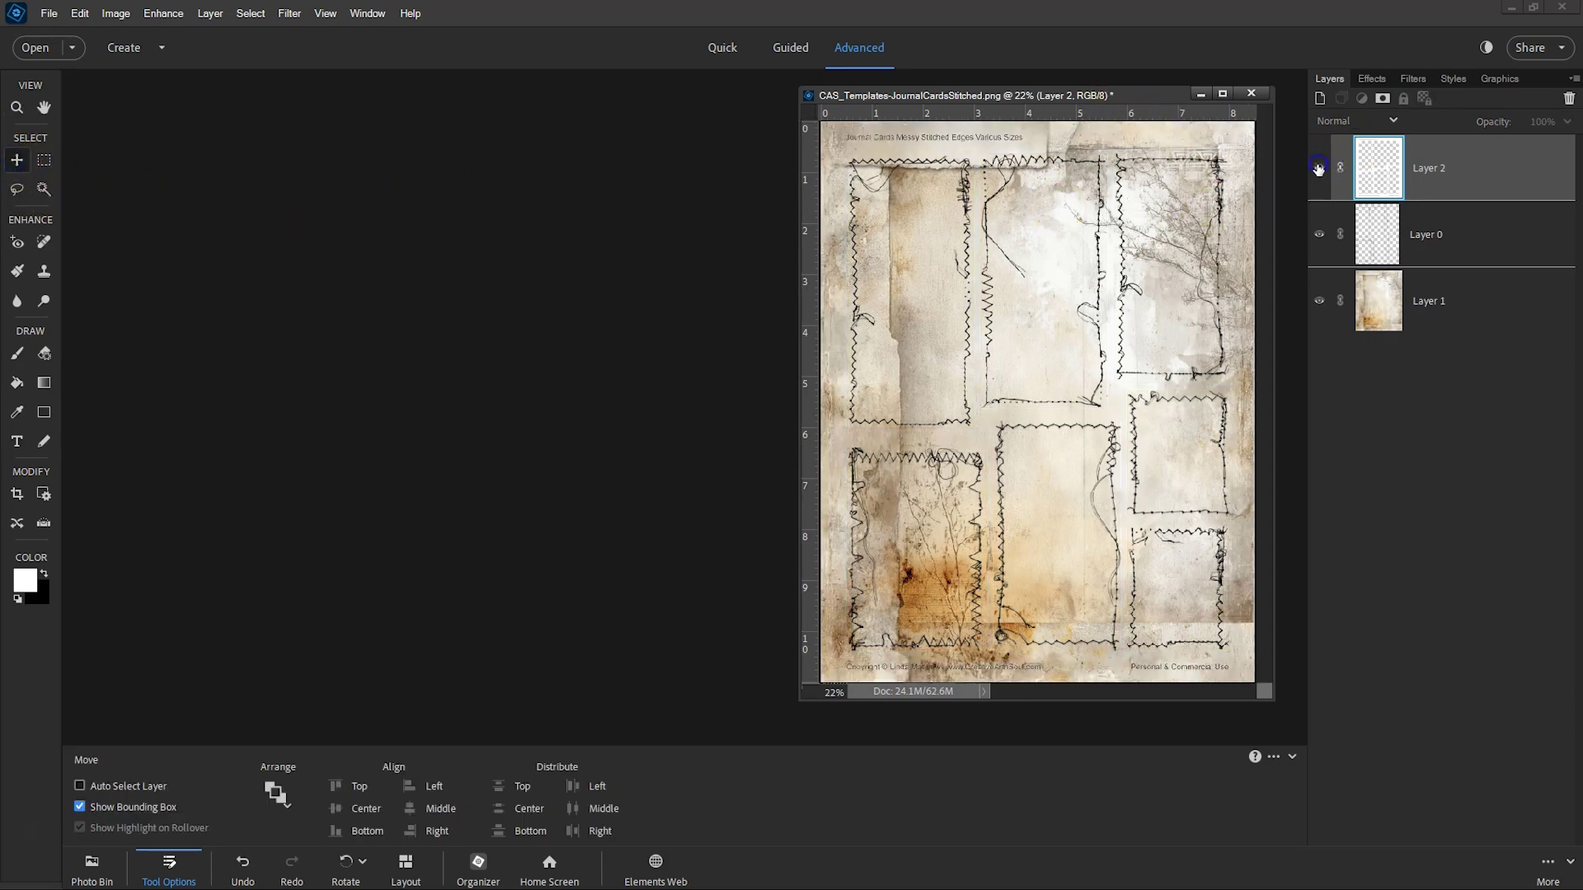
left_click(1210, 180)
left_click(1318, 167)
left_click(1318, 168)
left_click(1318, 167)
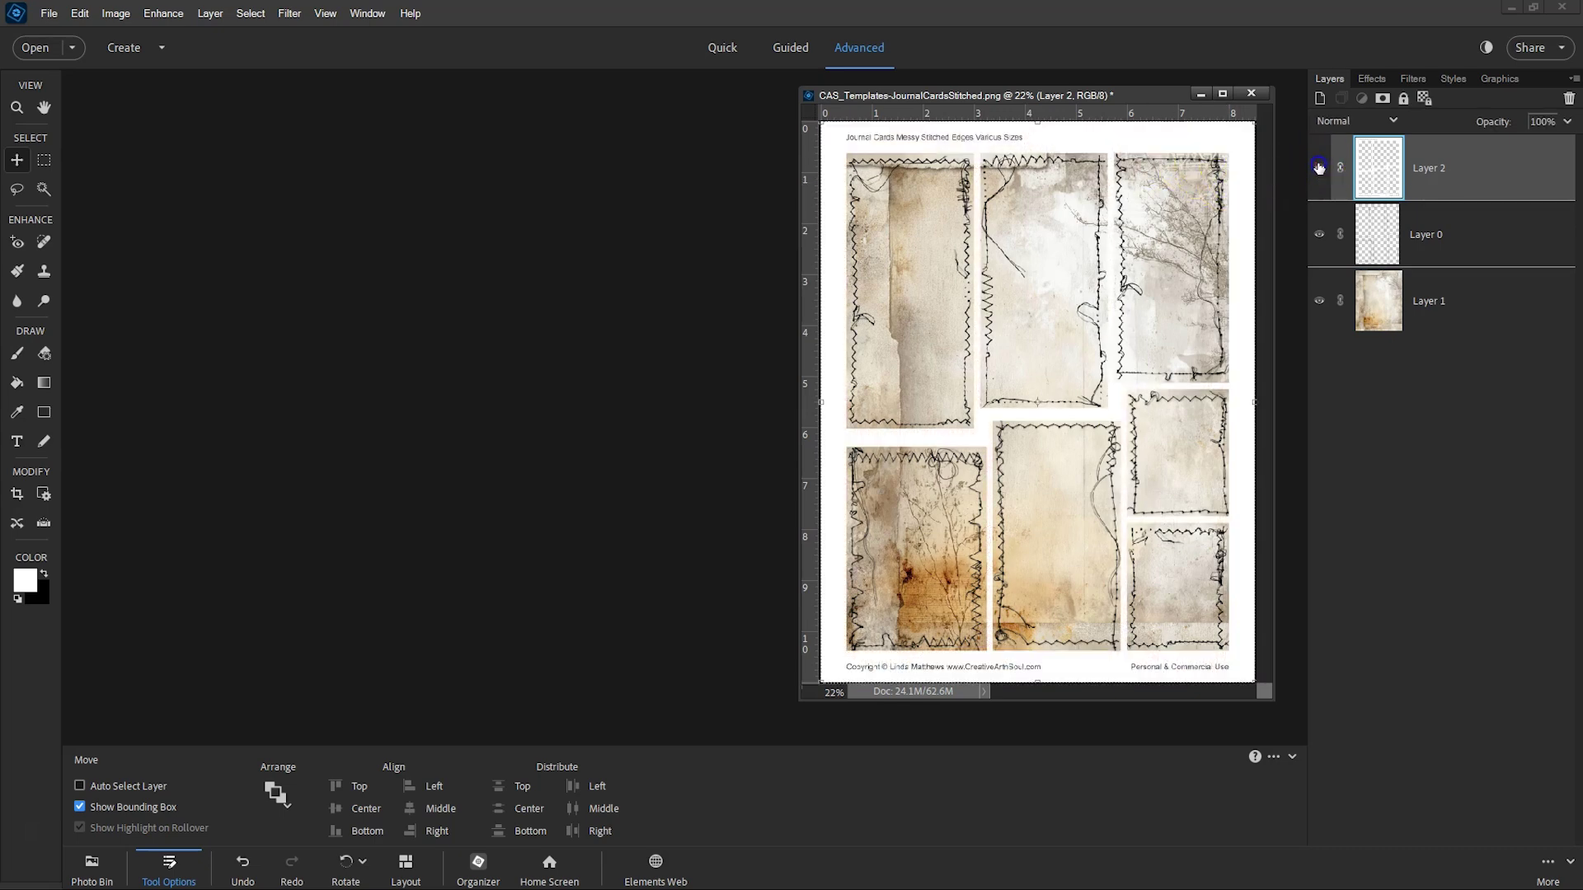
Add a white Solid Color fill layer directly above Layer 0 and clip it to that layer's stitching
left_click(1393, 224)
left_click(1361, 99)
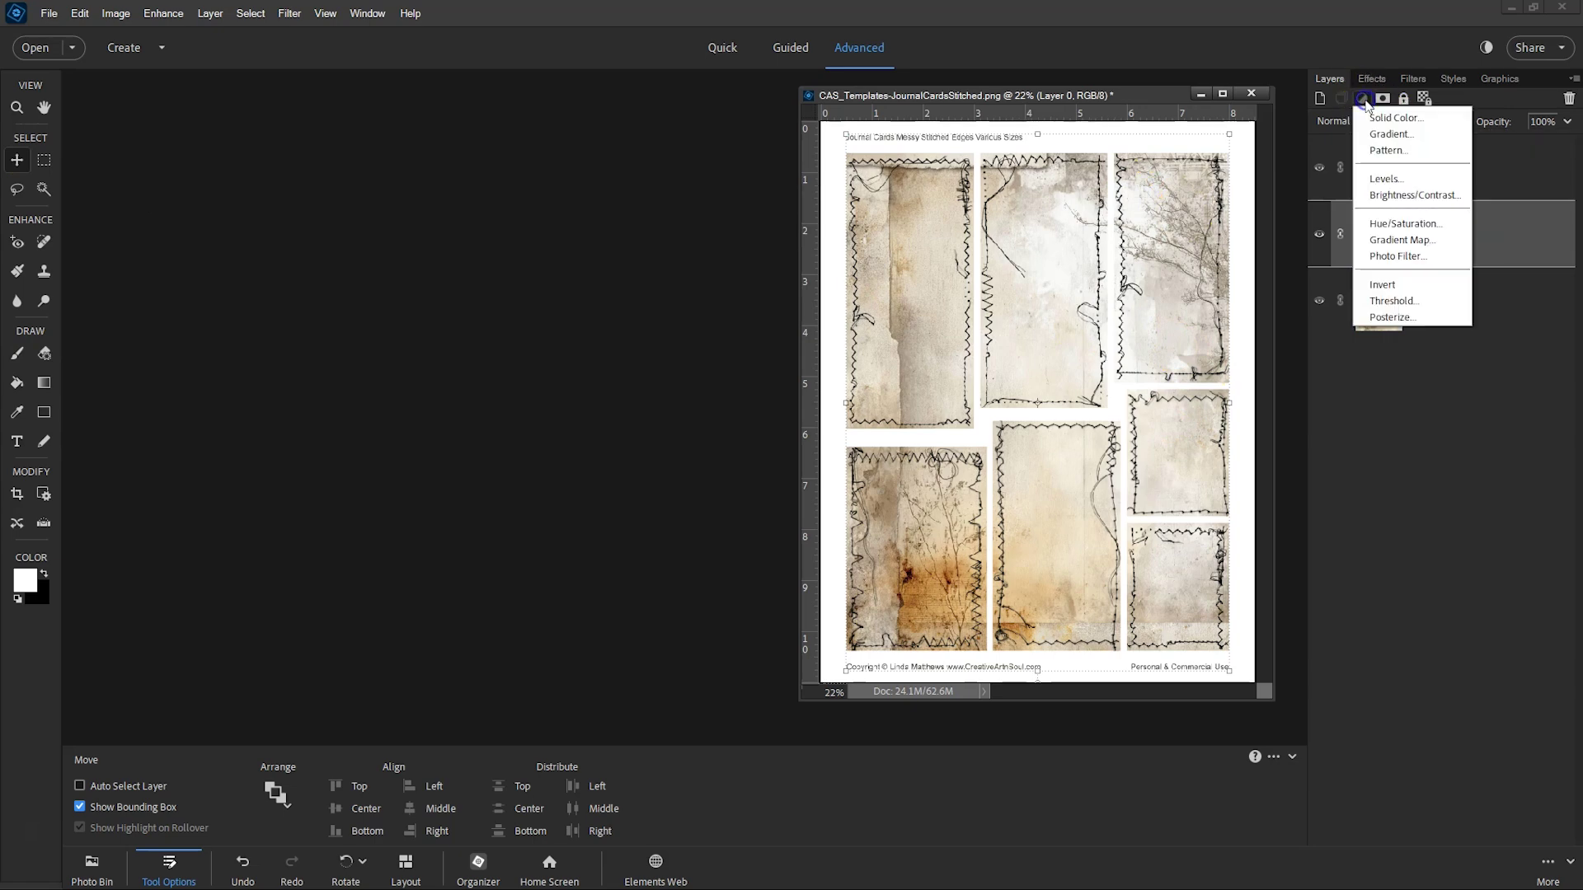
left_click(1392, 118)
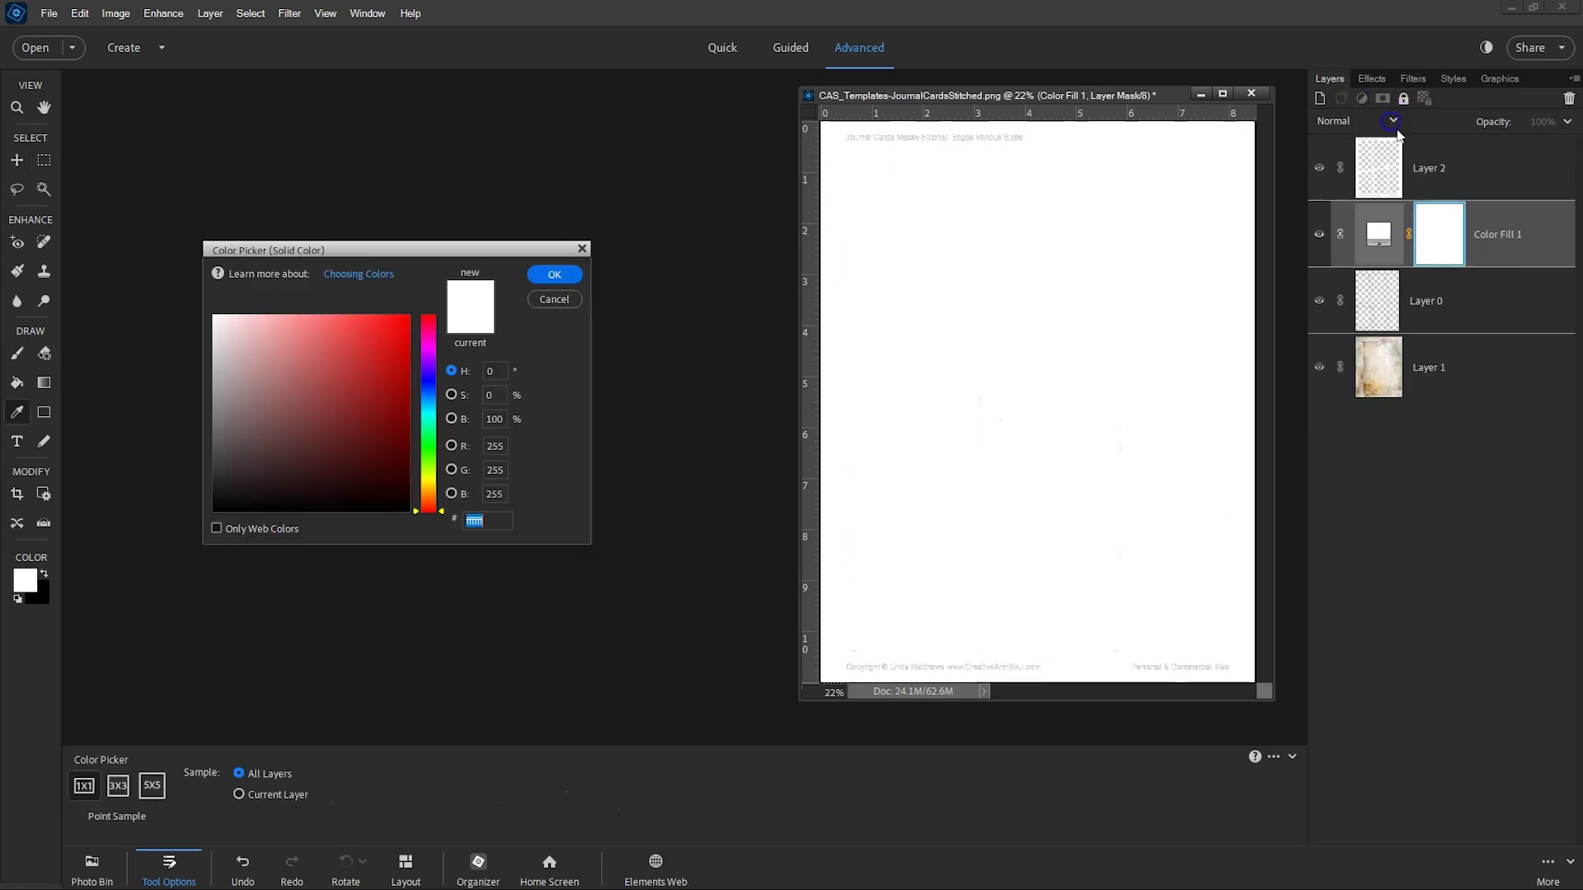
left_click(564, 273)
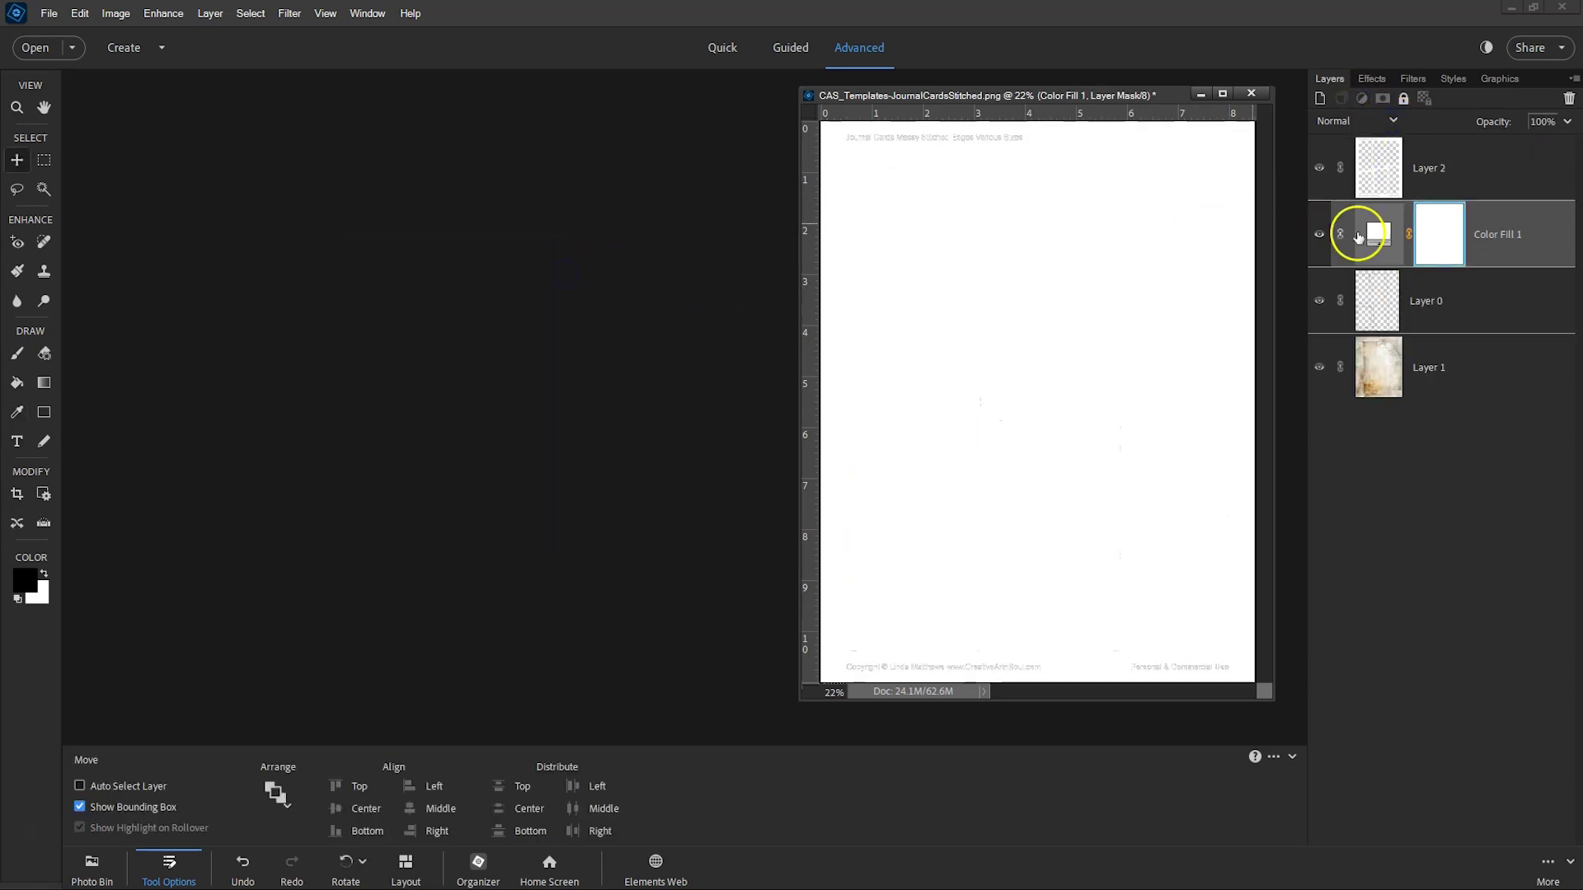
right_click(1534, 226)
left_click(1541, 384)
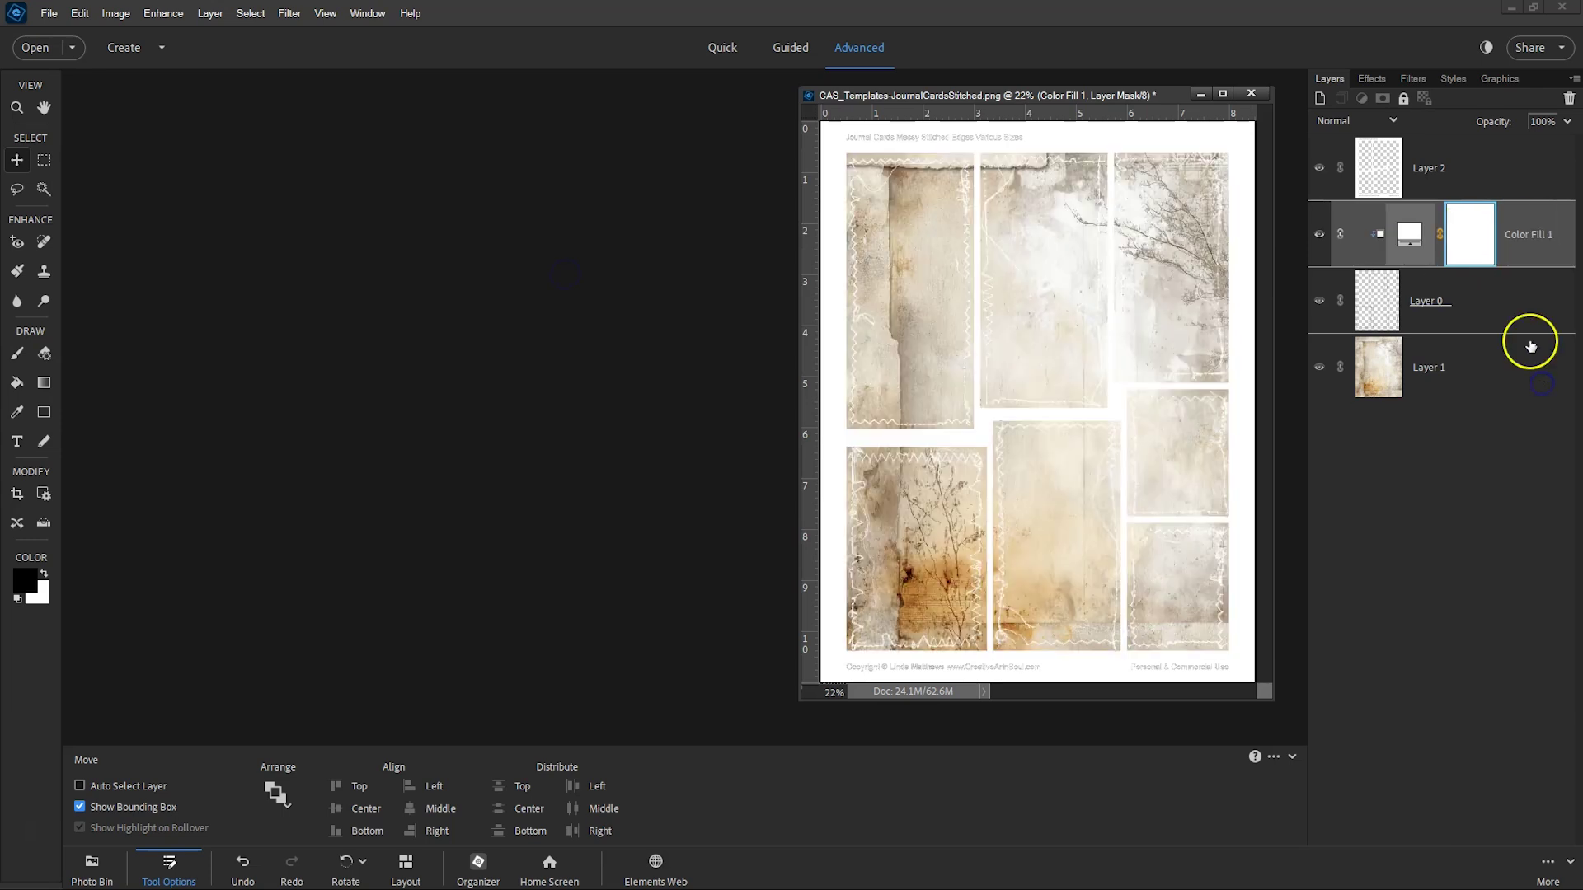
Recolor the clipped Color Fill 1 layer with a rusty brown sampled from the stained area of the lower-left journal card
double_click(1408, 257)
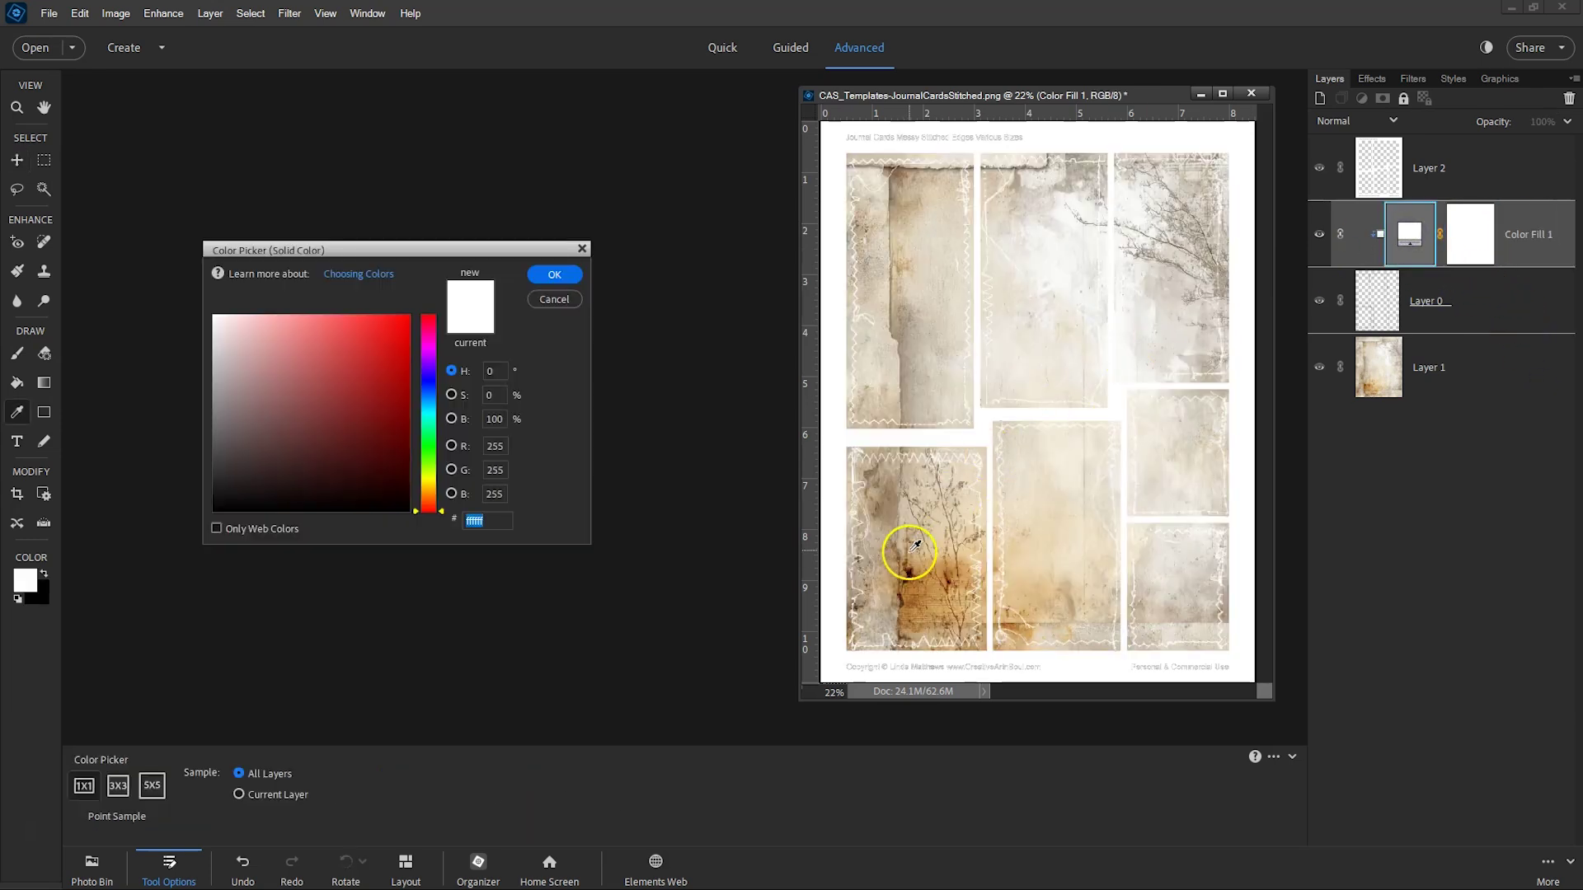
left_click(876, 576)
left_click(904, 599)
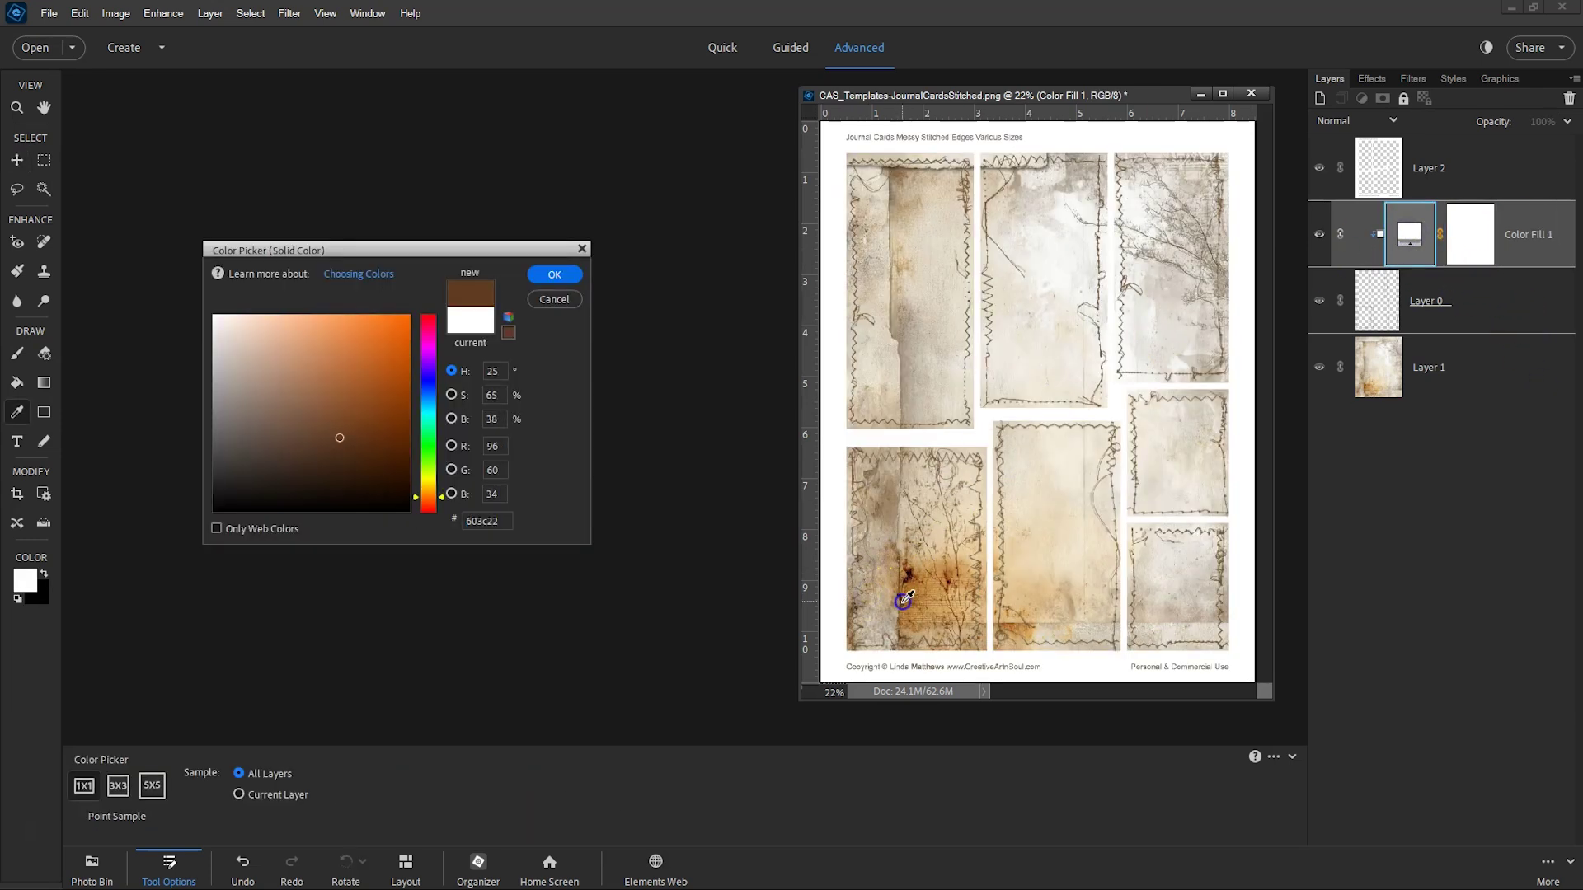
left_click(911, 573)
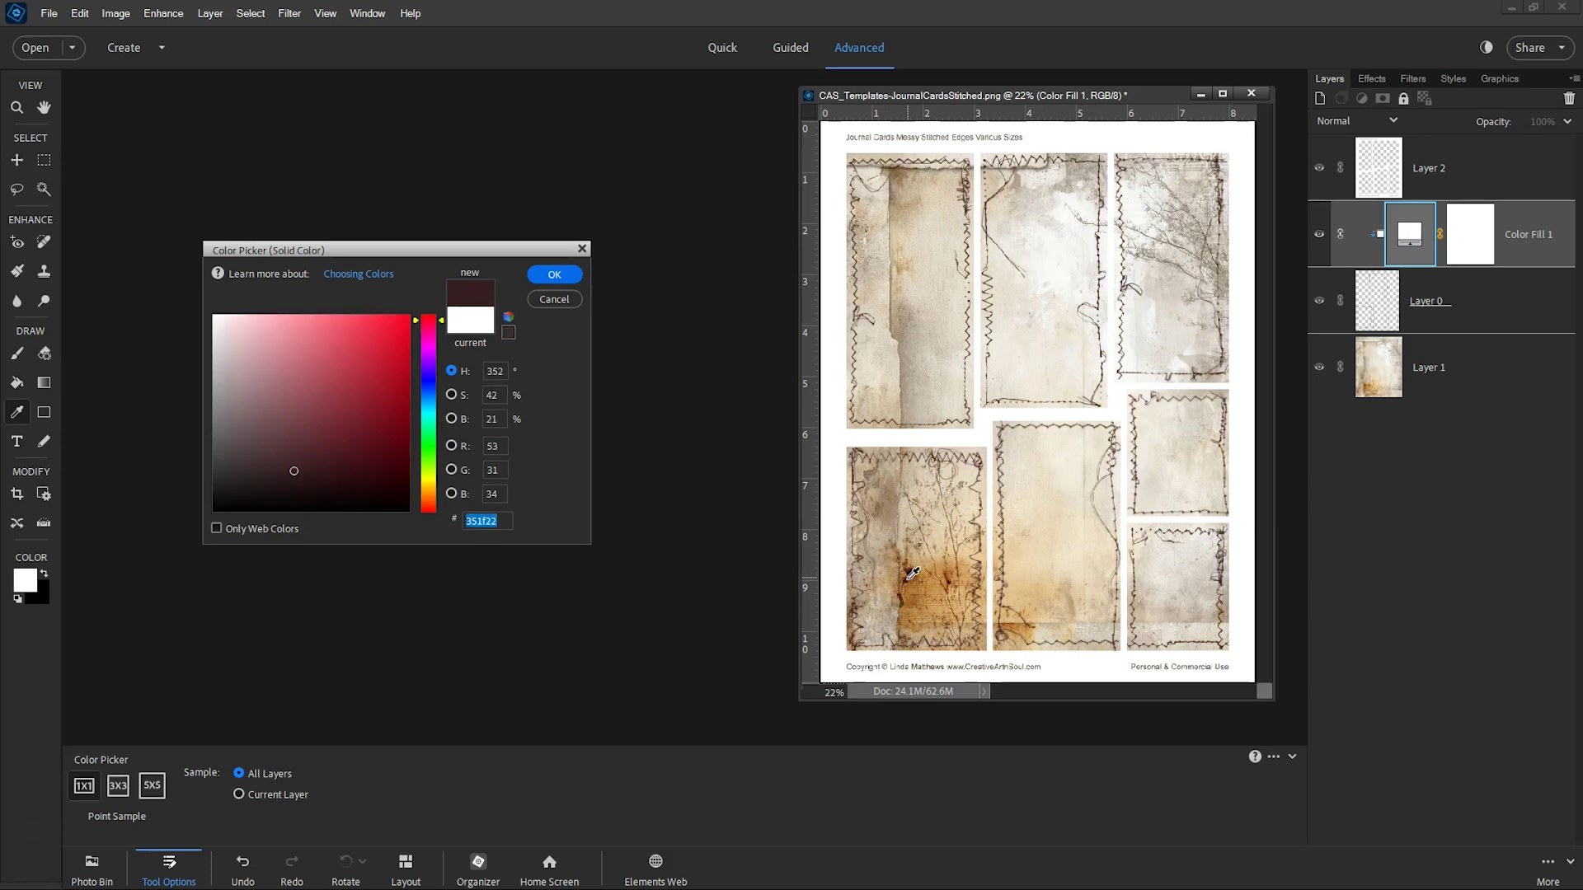
left_click(919, 565)
left_click(921, 587)
left_click(906, 594)
left_click(903, 595)
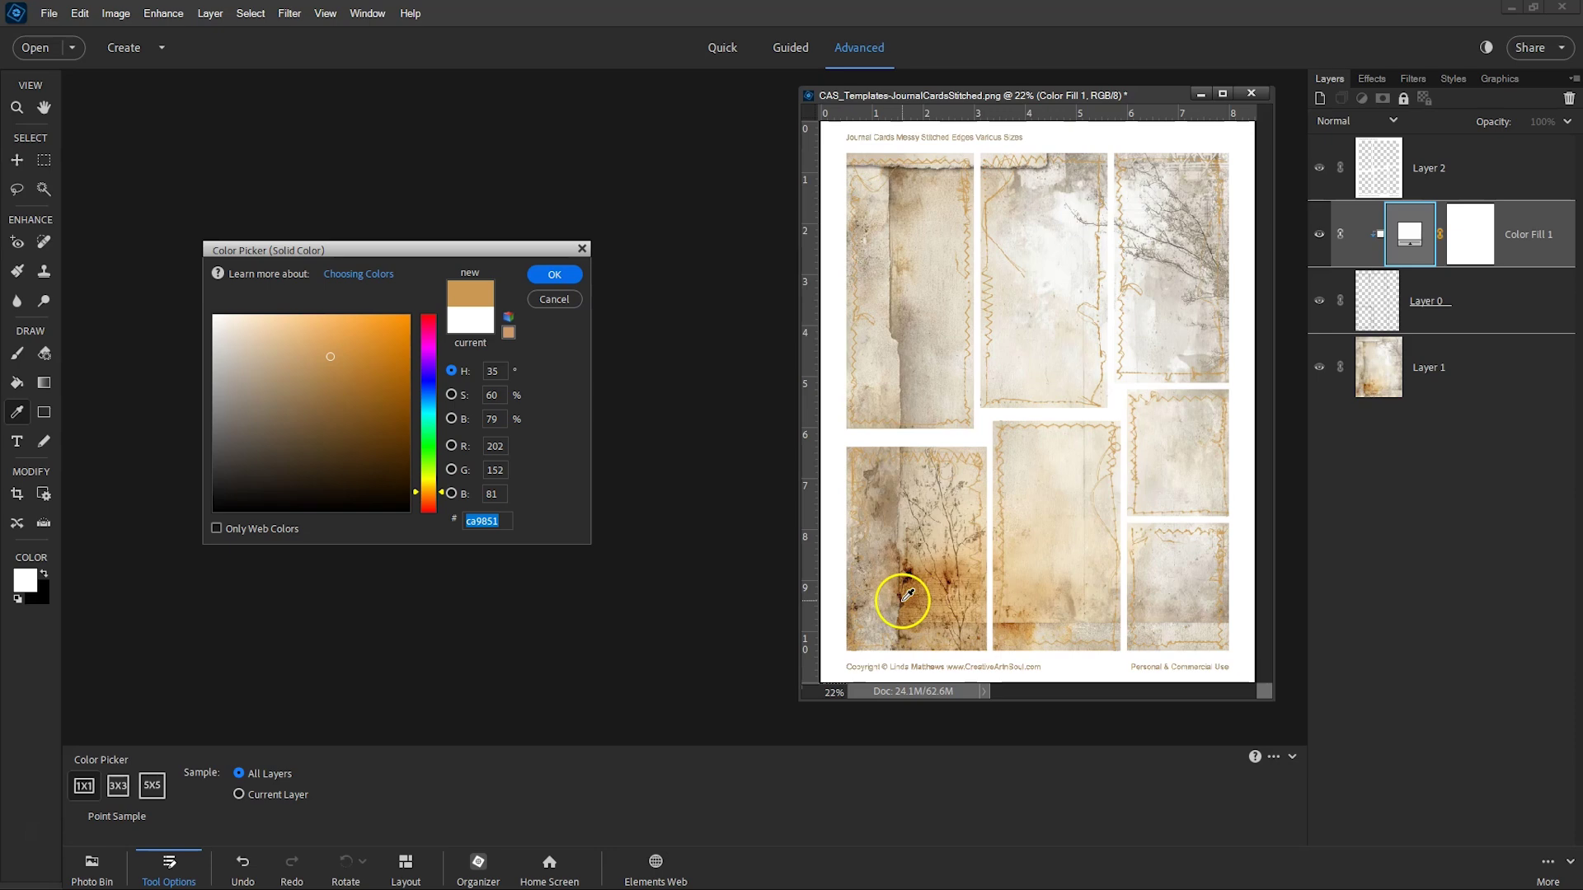
left_click(562, 277)
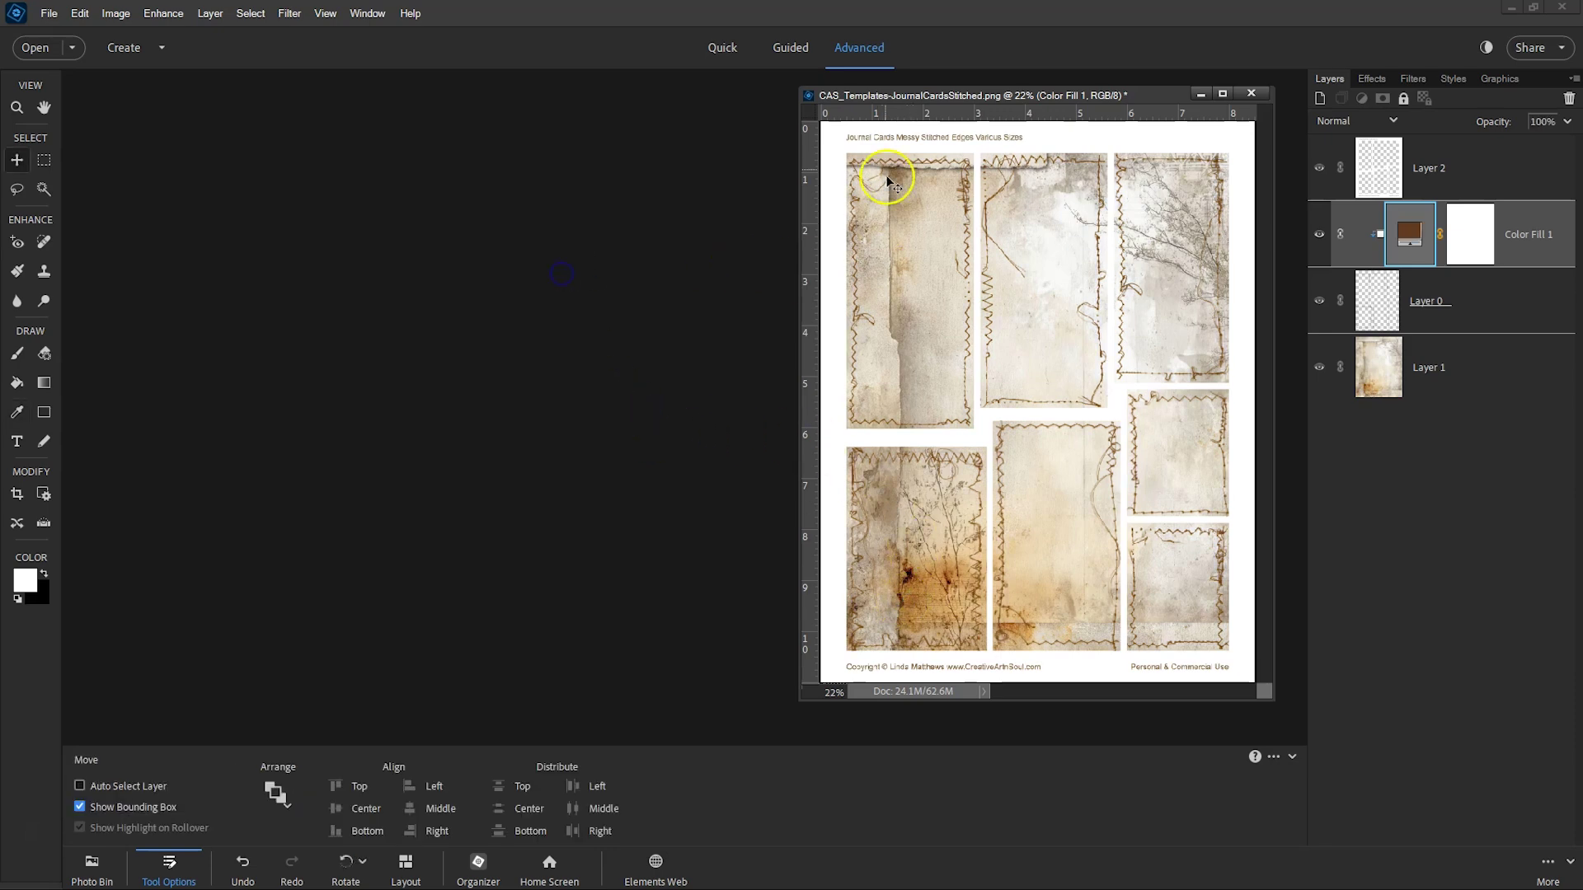
Inspect the brown stitching on the first journal card up close, toggling the Color Fill 1 layer's visibility
scroll(865, 153, "up", 5)
scroll(879, 160, "up", 3)
left_click(1319, 234)
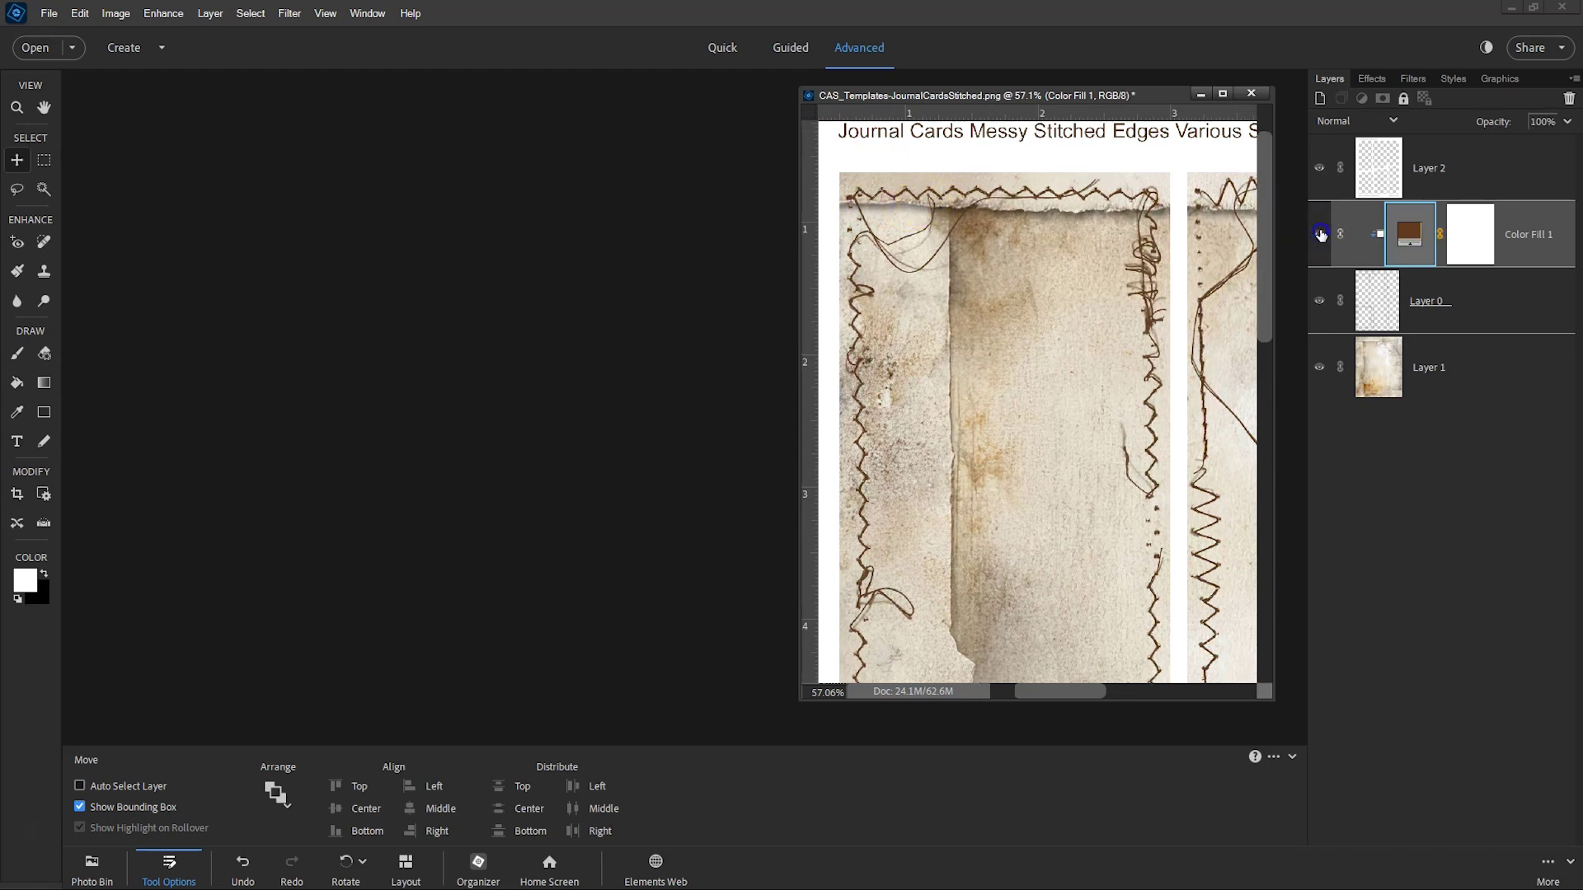
scroll(1141, 235, "down", 3)
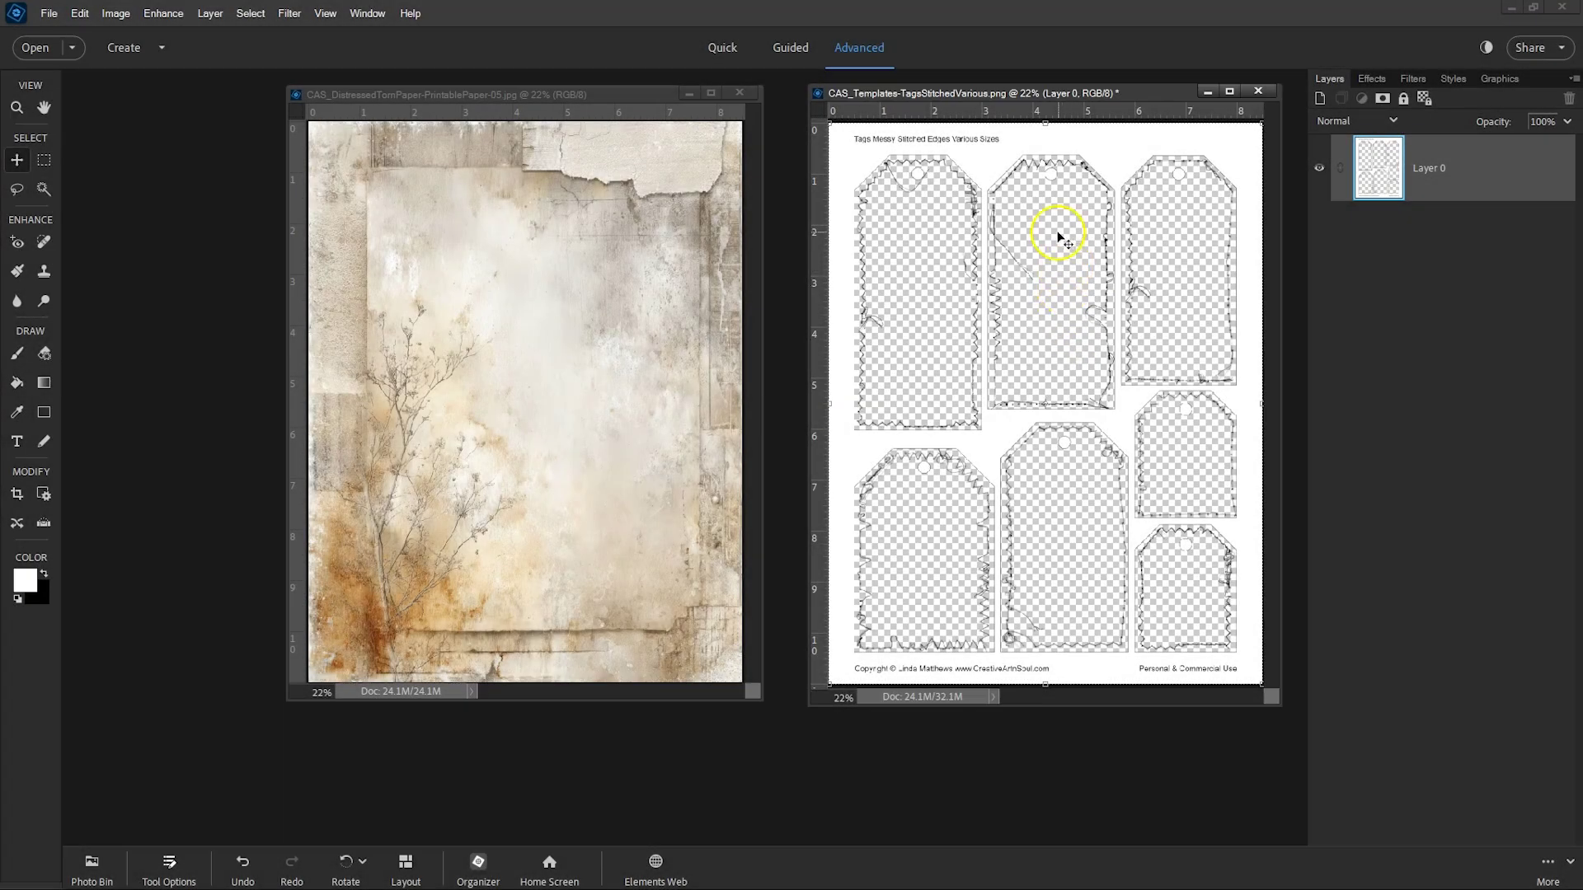
Copy the distressed torn paper into the stitched tags template beneath Layer 0, and minimize the paper document
left_click_drag(632, 276, 1090, 281)
left_click_drag(1372, 169, 1384, 235)
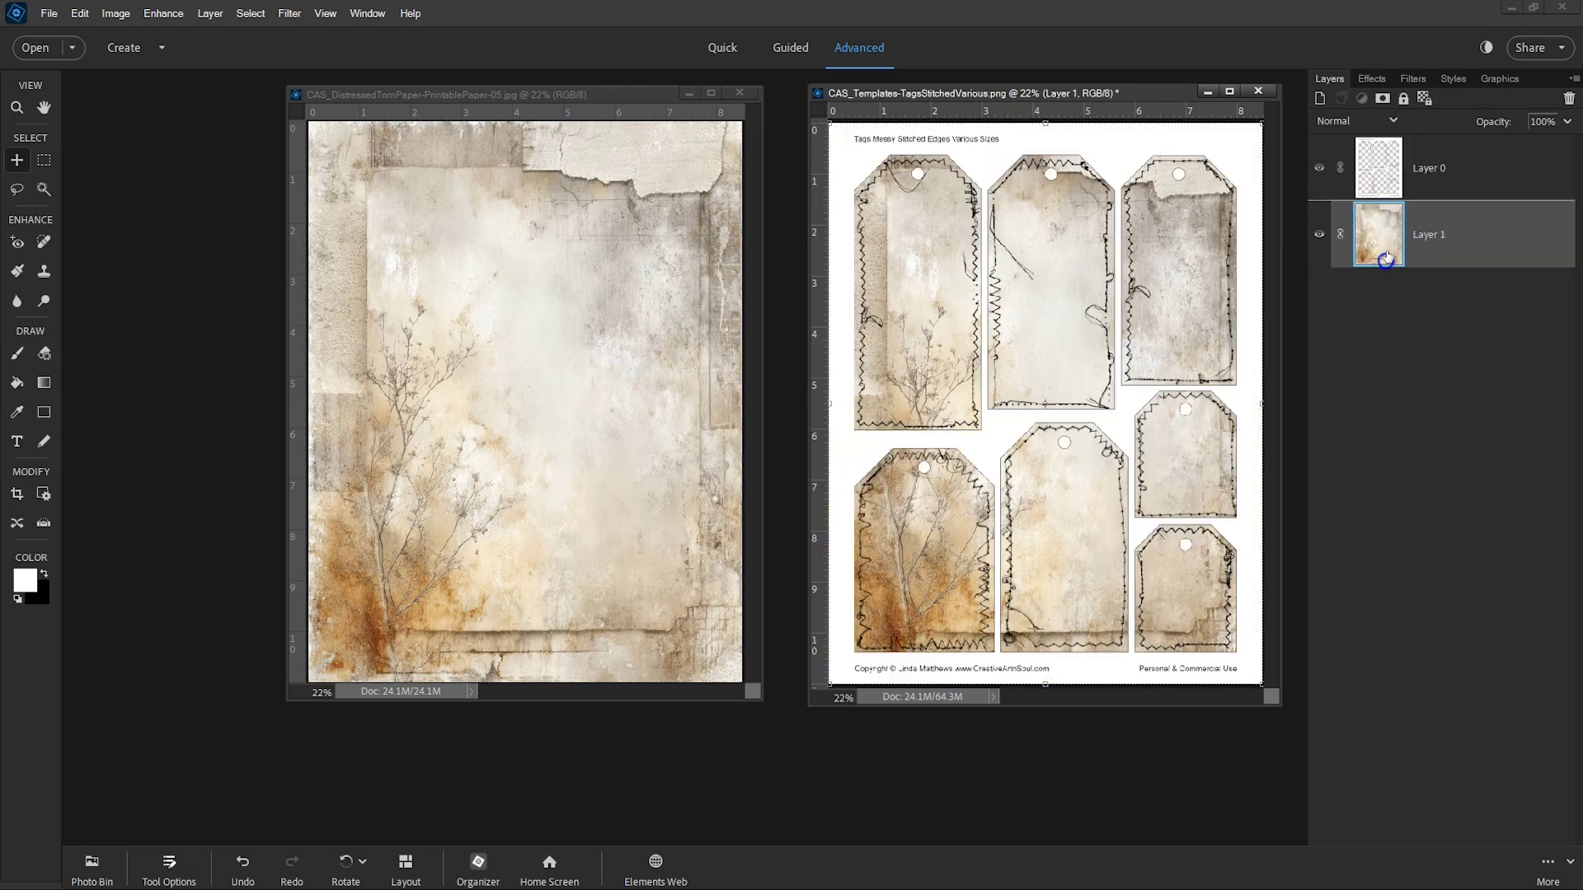
left_click(1382, 169)
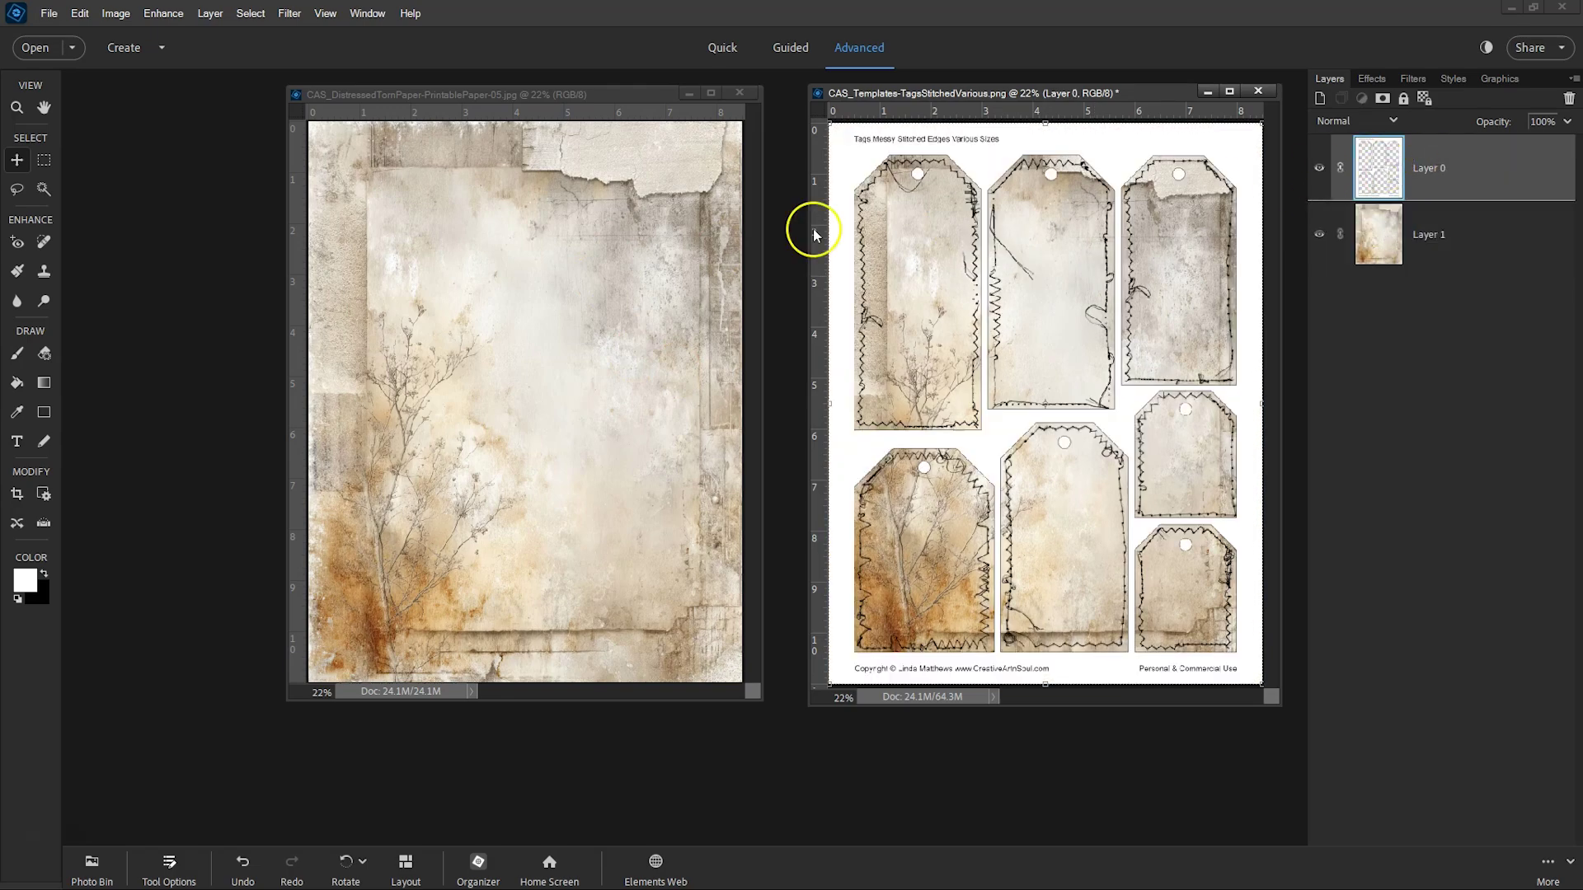
left_click(689, 93)
Cut all white areas out of the tags template's Layer 0 with the Magic Wand and paste them as a separate layer above it
left_click(45, 191)
left_click(168, 870)
left_click(89, 808)
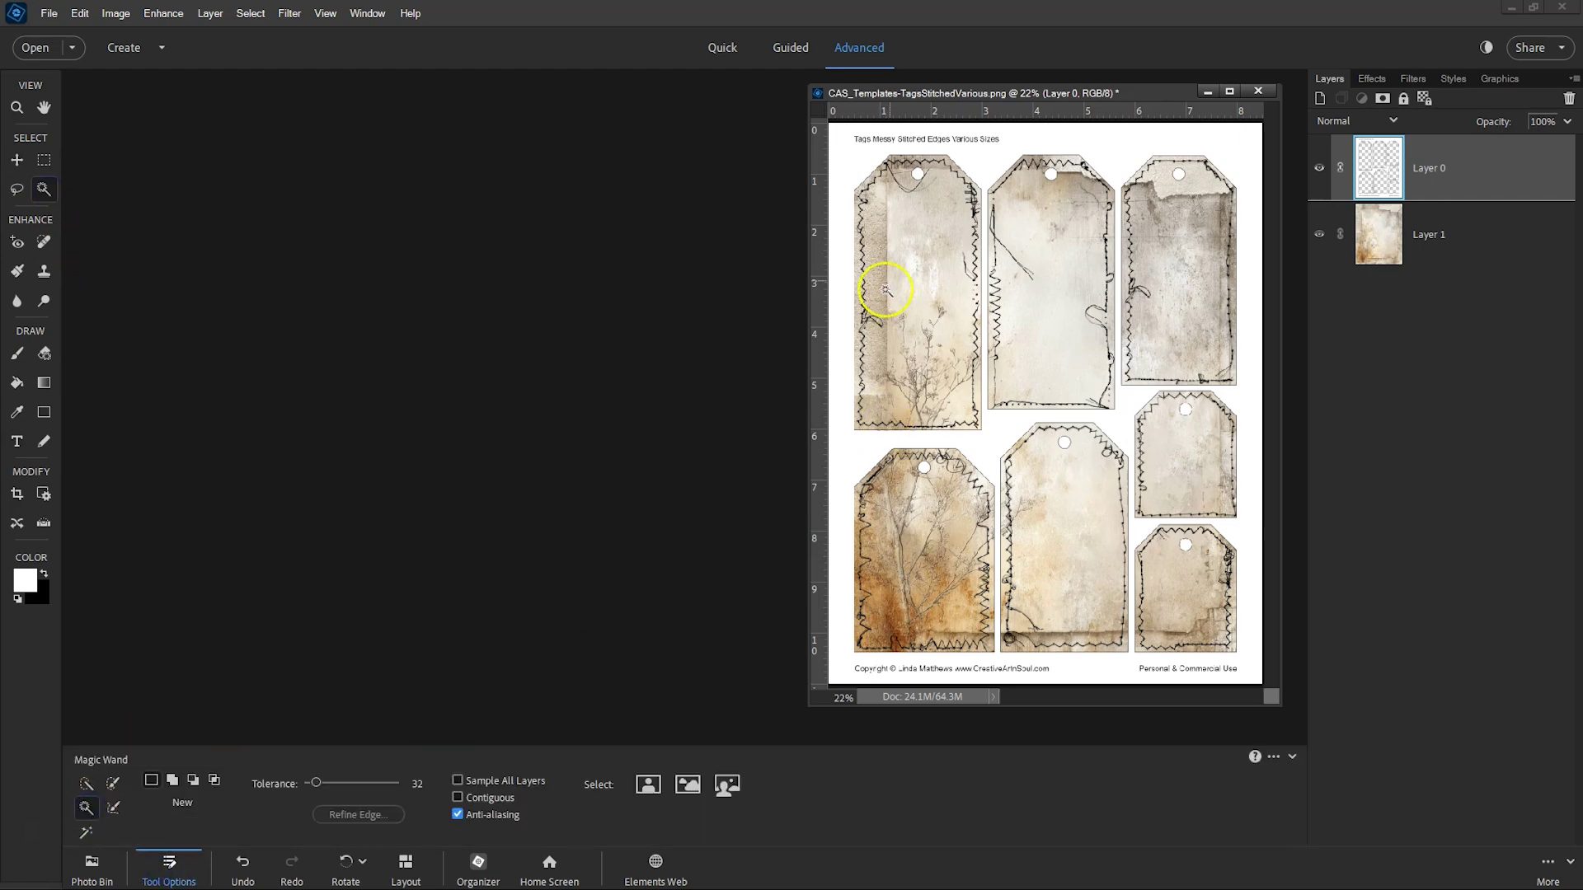
left_click(1239, 143)
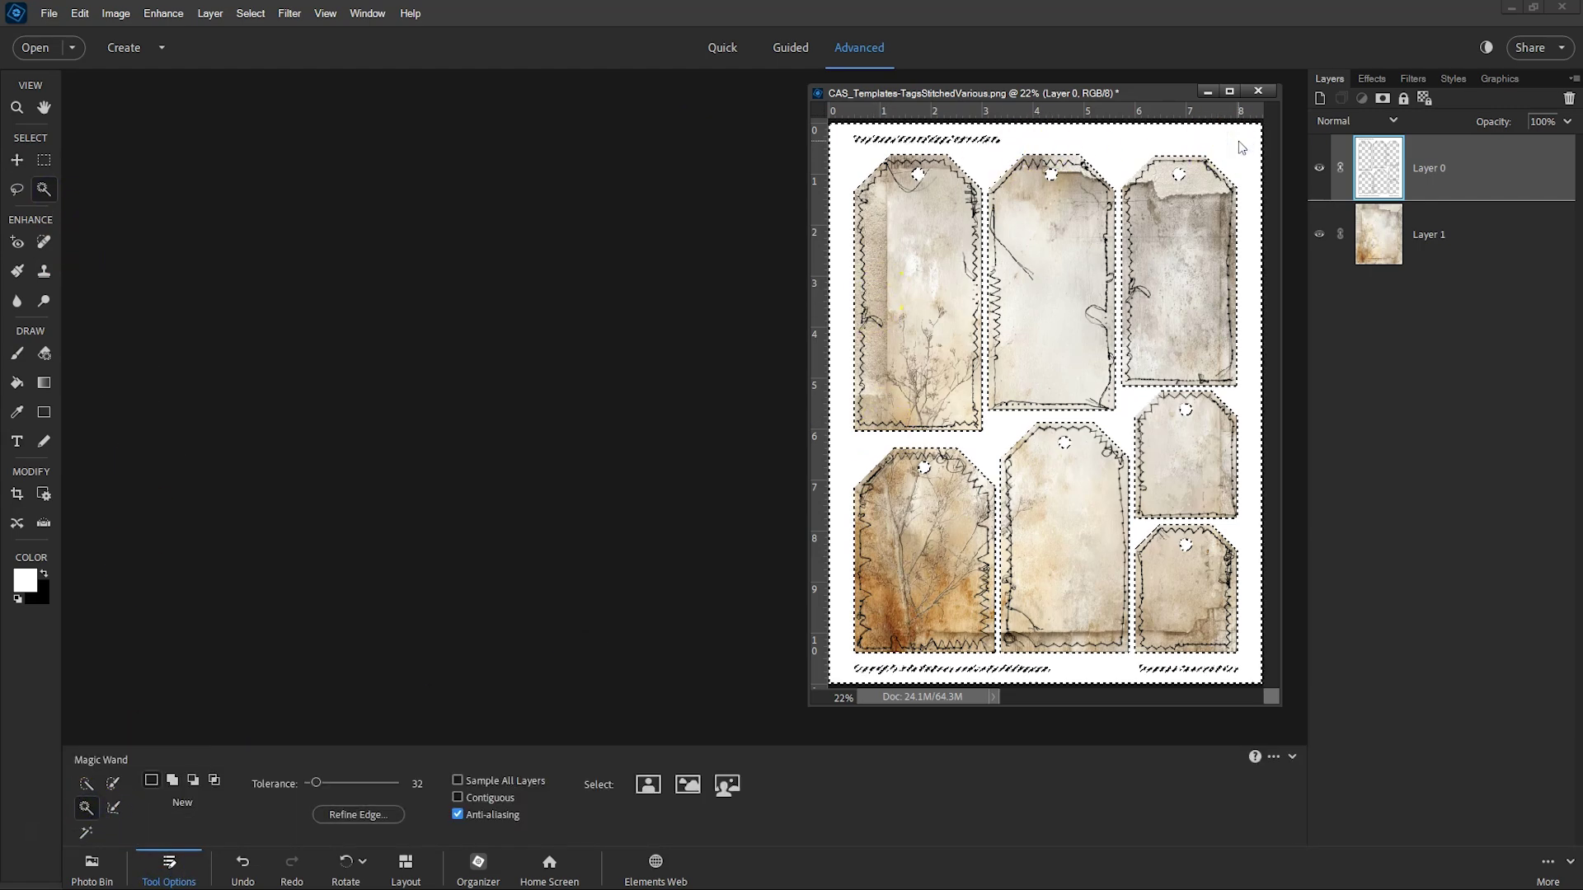
left_click(1233, 147)
key("Delete")
key("ctrl+d")
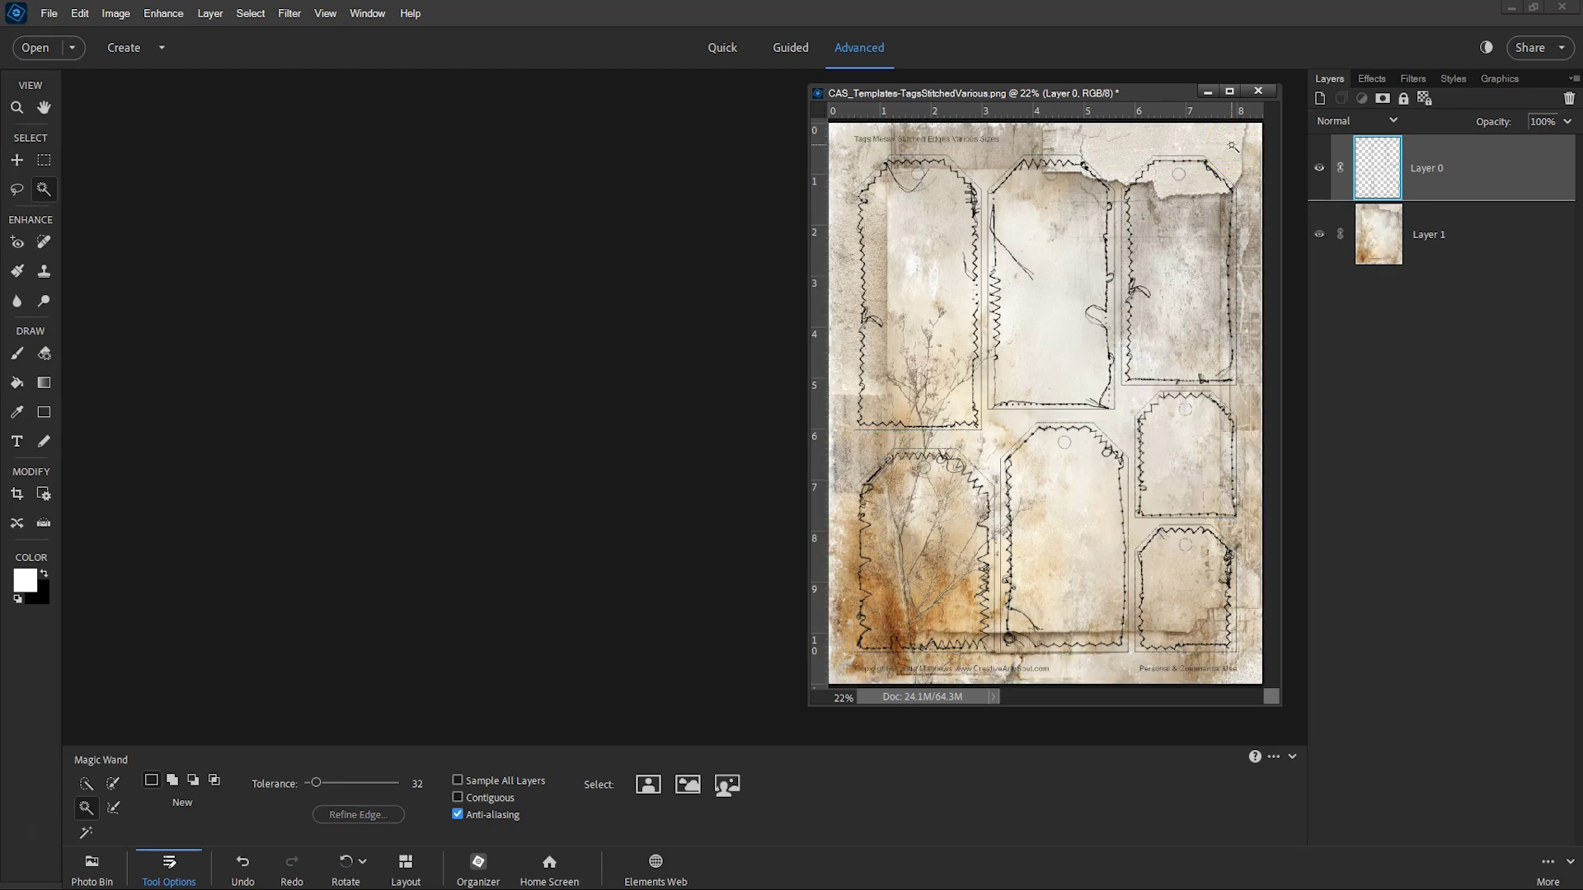
key("ctrl+v")
Hide and show Layer 2 to compare the tags with and without the white template frame
left_click(1378, 166)
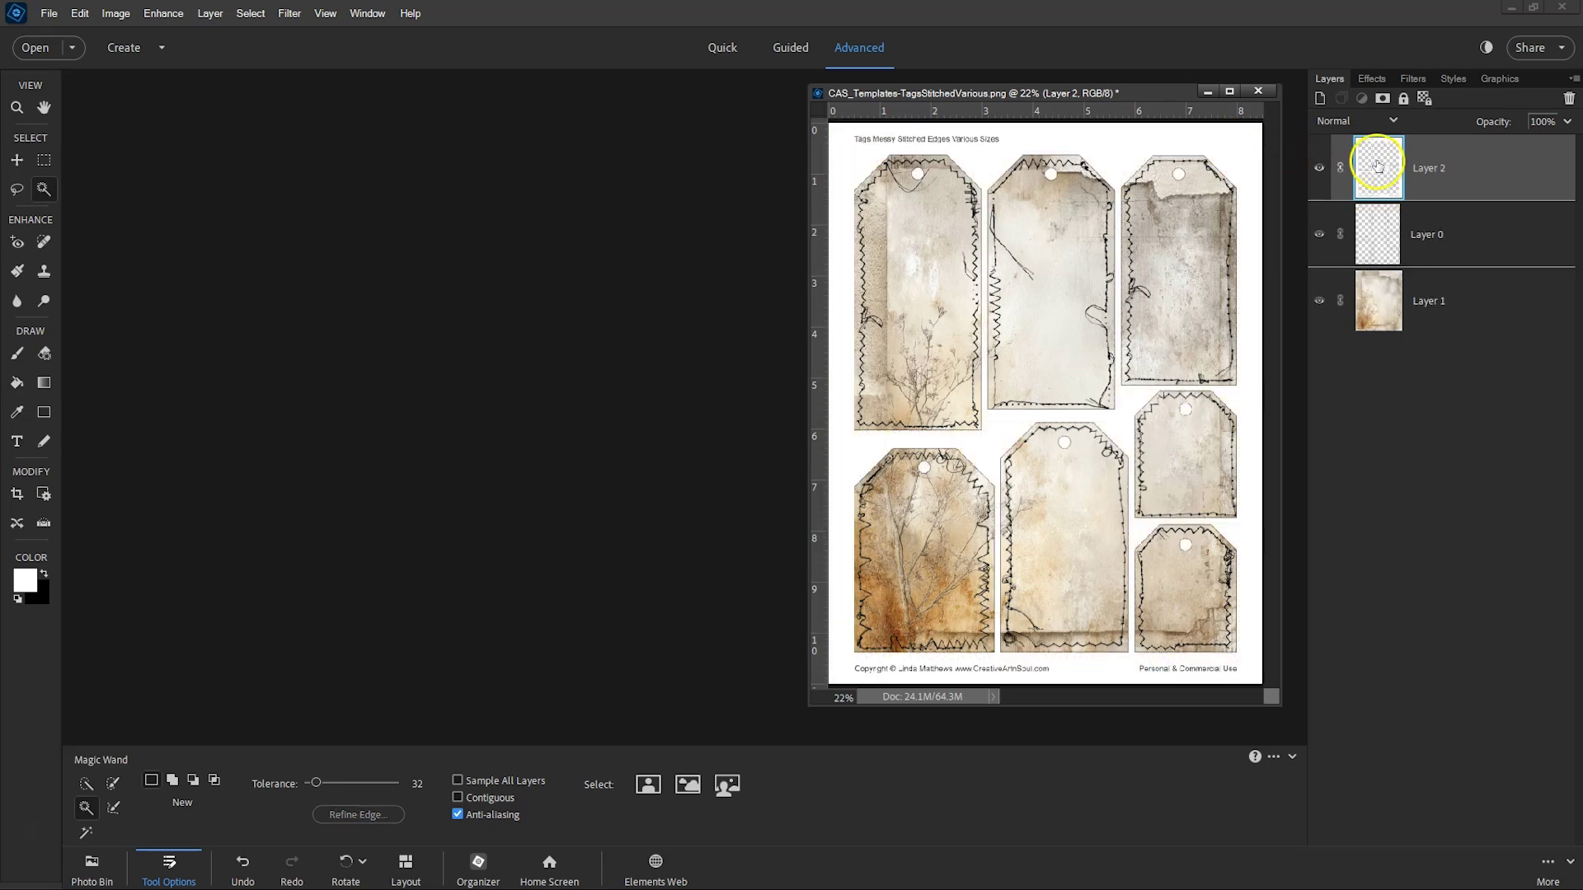
left_click(1319, 170)
left_click(1320, 170)
left_click(1320, 170)
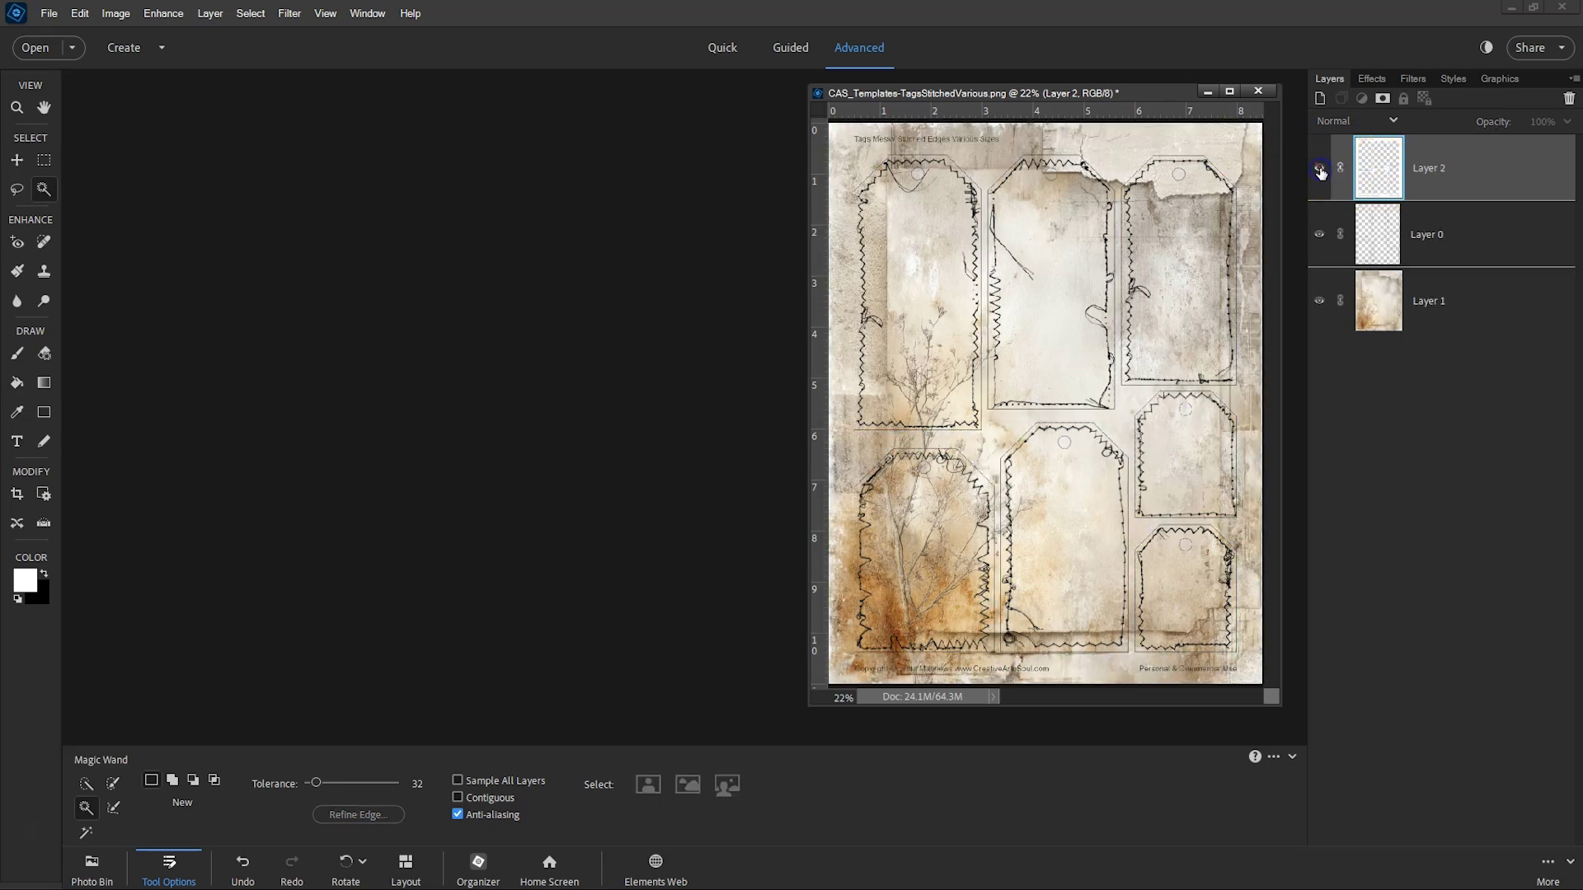
left_click(1320, 170)
Add a white Solid Color fill layer directly above Layer 0 of the tags template and clip it to that layer
left_click(1379, 225)
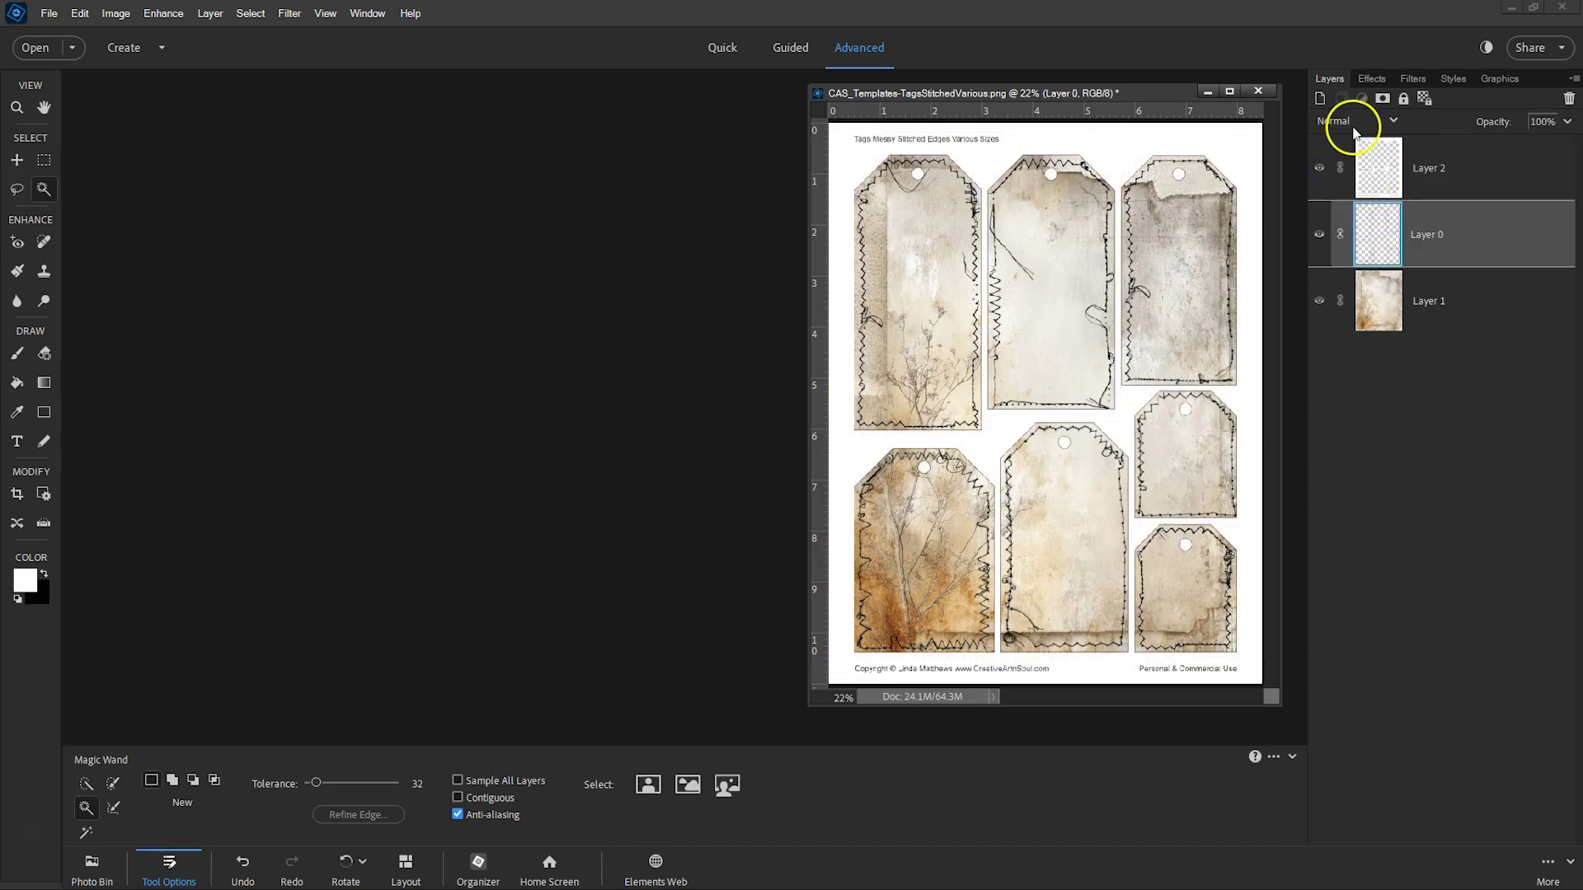
left_click(1361, 99)
left_click(1393, 113)
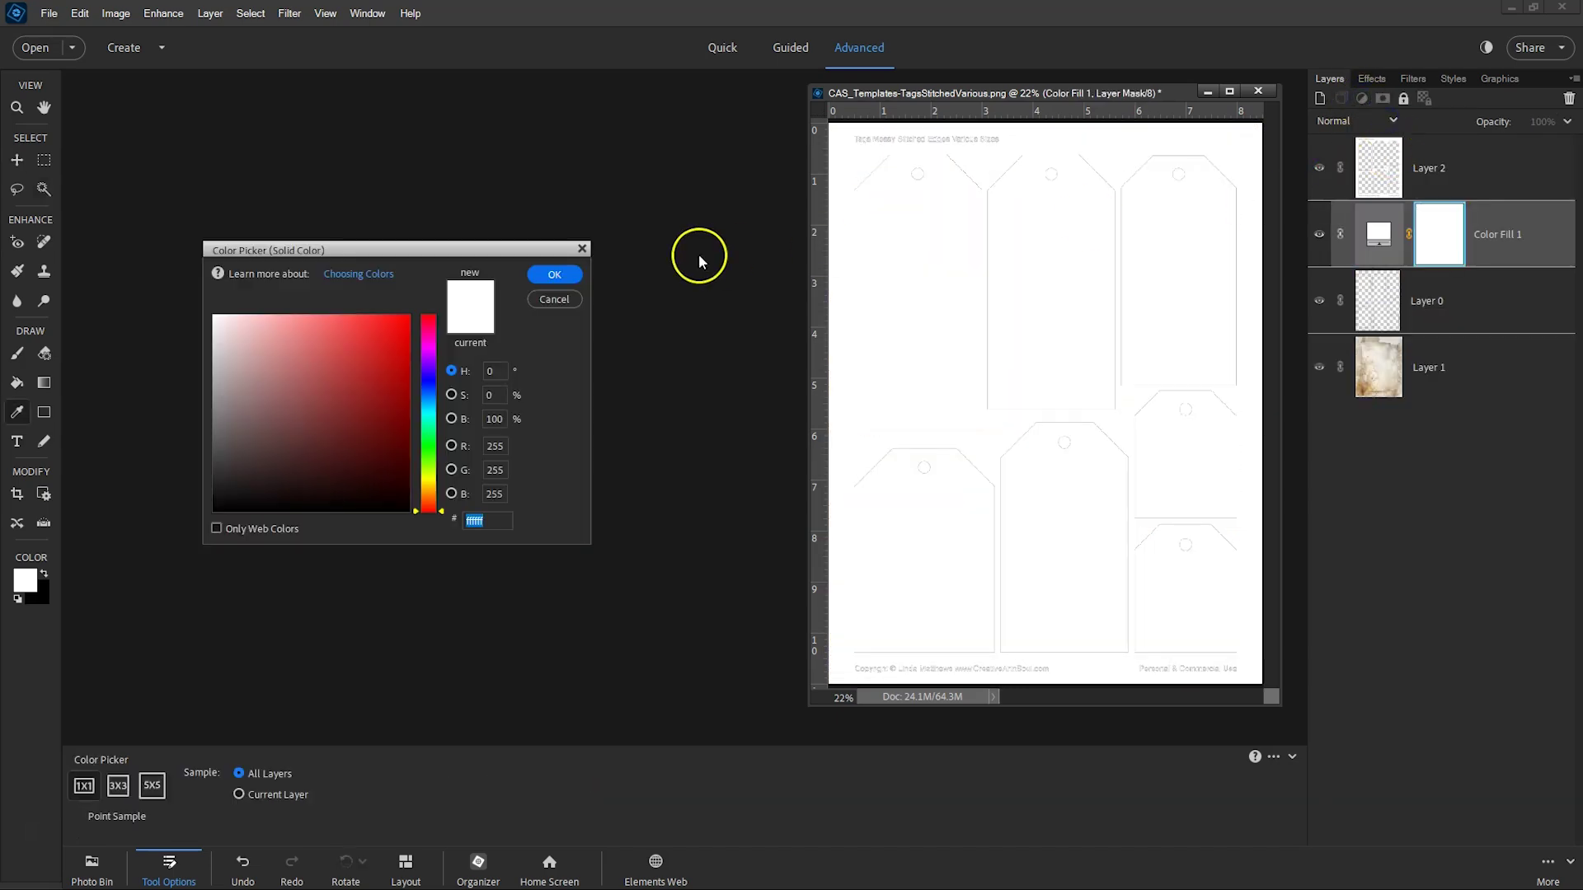
left_click(554, 274)
right_click(1493, 250)
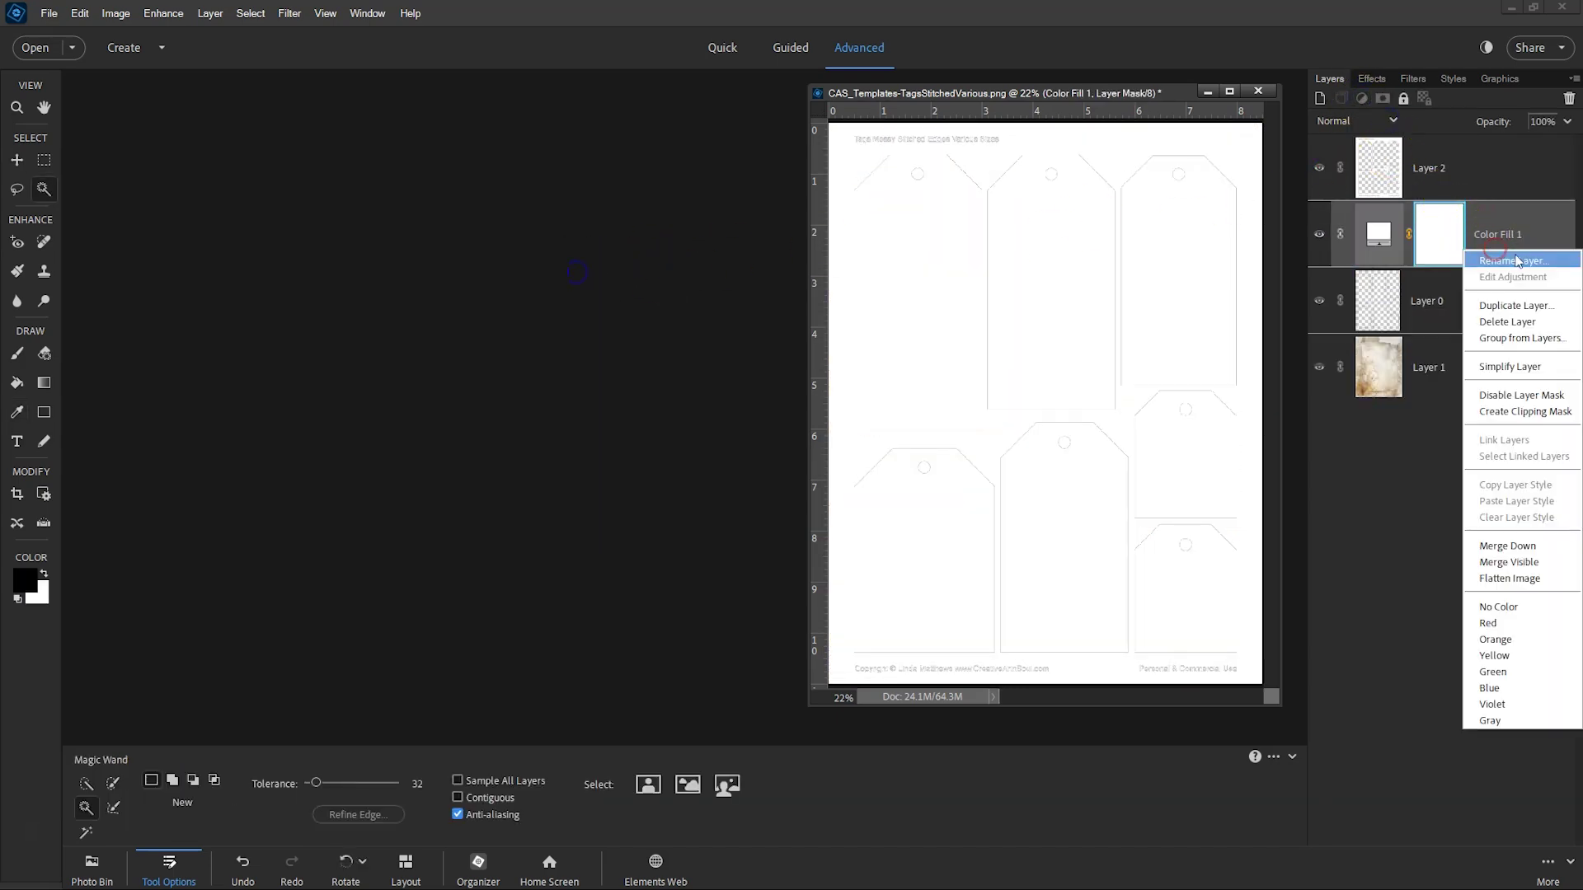
left_click(1529, 411)
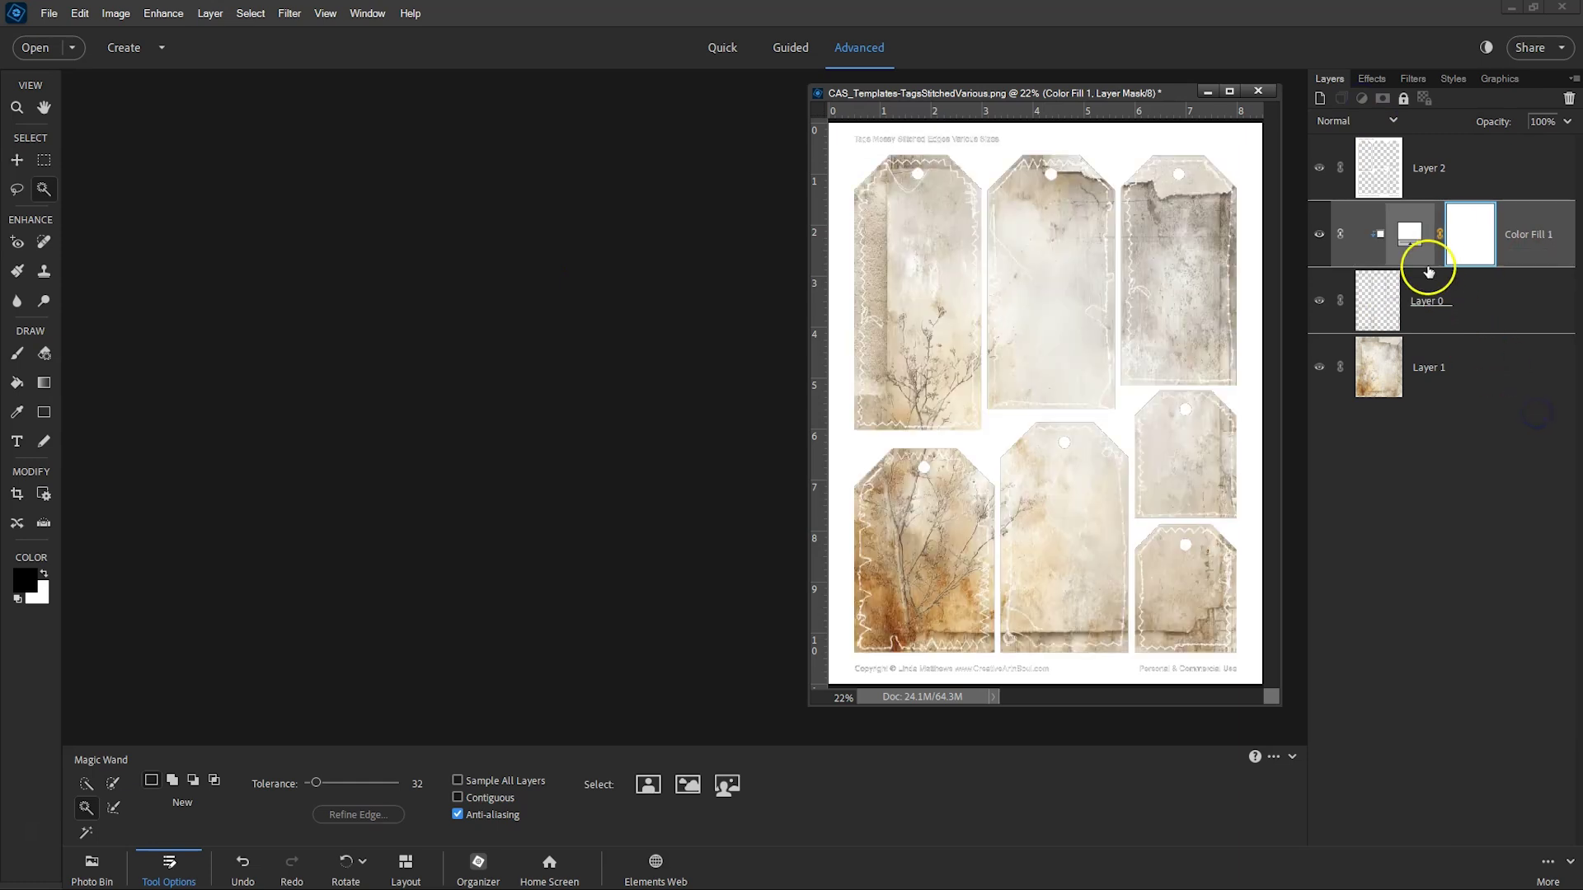
Recolor the tags' clipped fill layer by sampling the paper's rust tones and darkening the pick to brown 502a08
double_click(1412, 237)
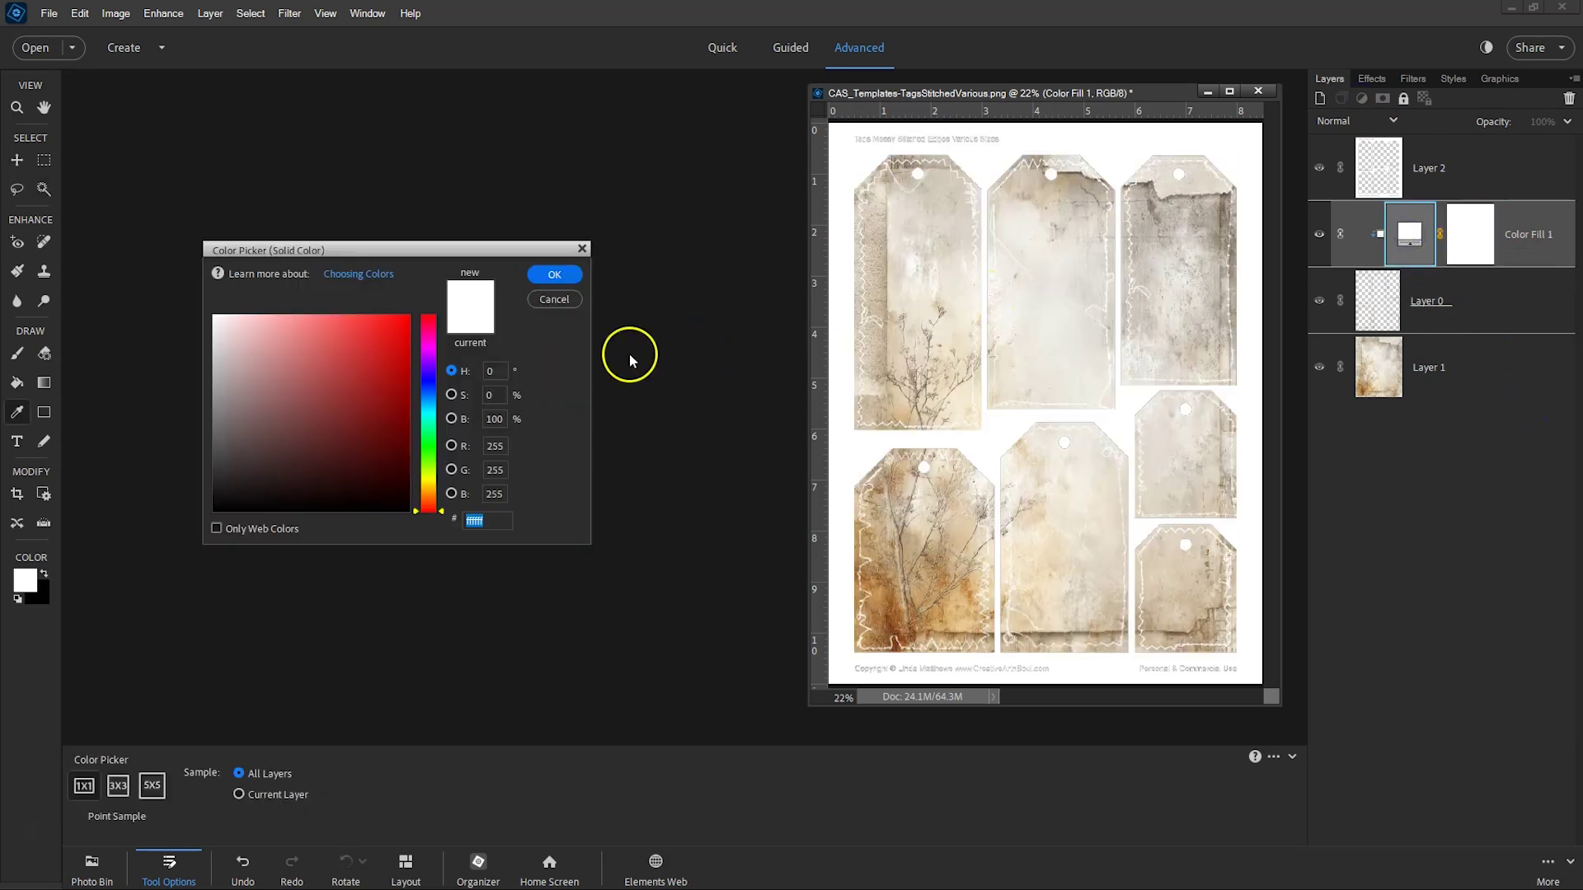
left_click(893, 613)
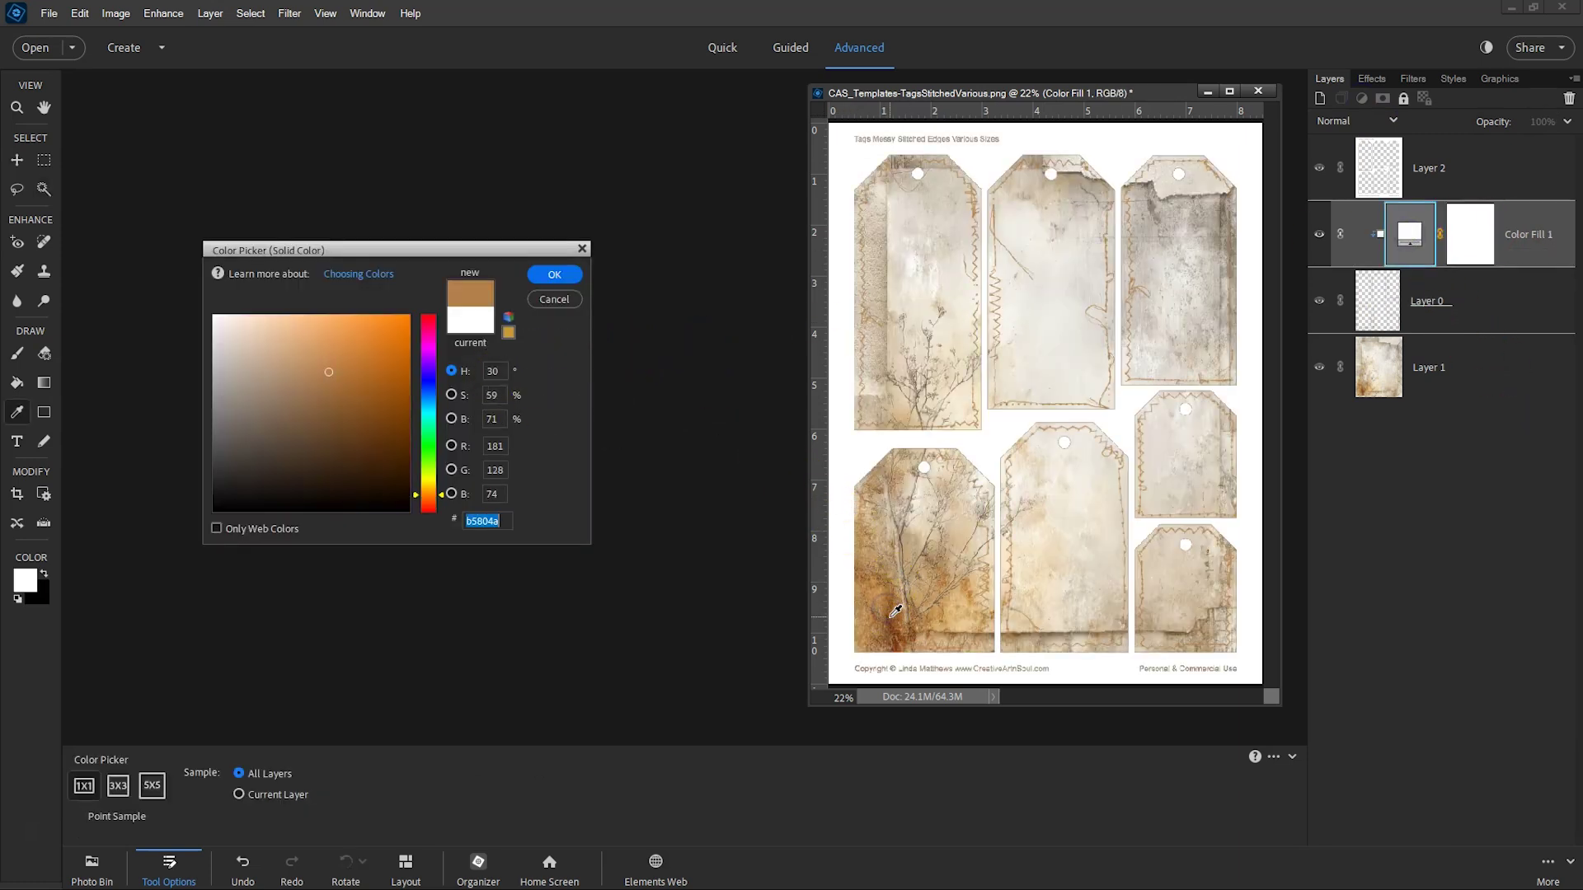
left_click(894, 614)
mouse_move(906, 609)
left_mouse_down()
mouse_move(919, 578)
mouse_move(895, 557)
mouse_move(902, 615)
left_mouse_up()
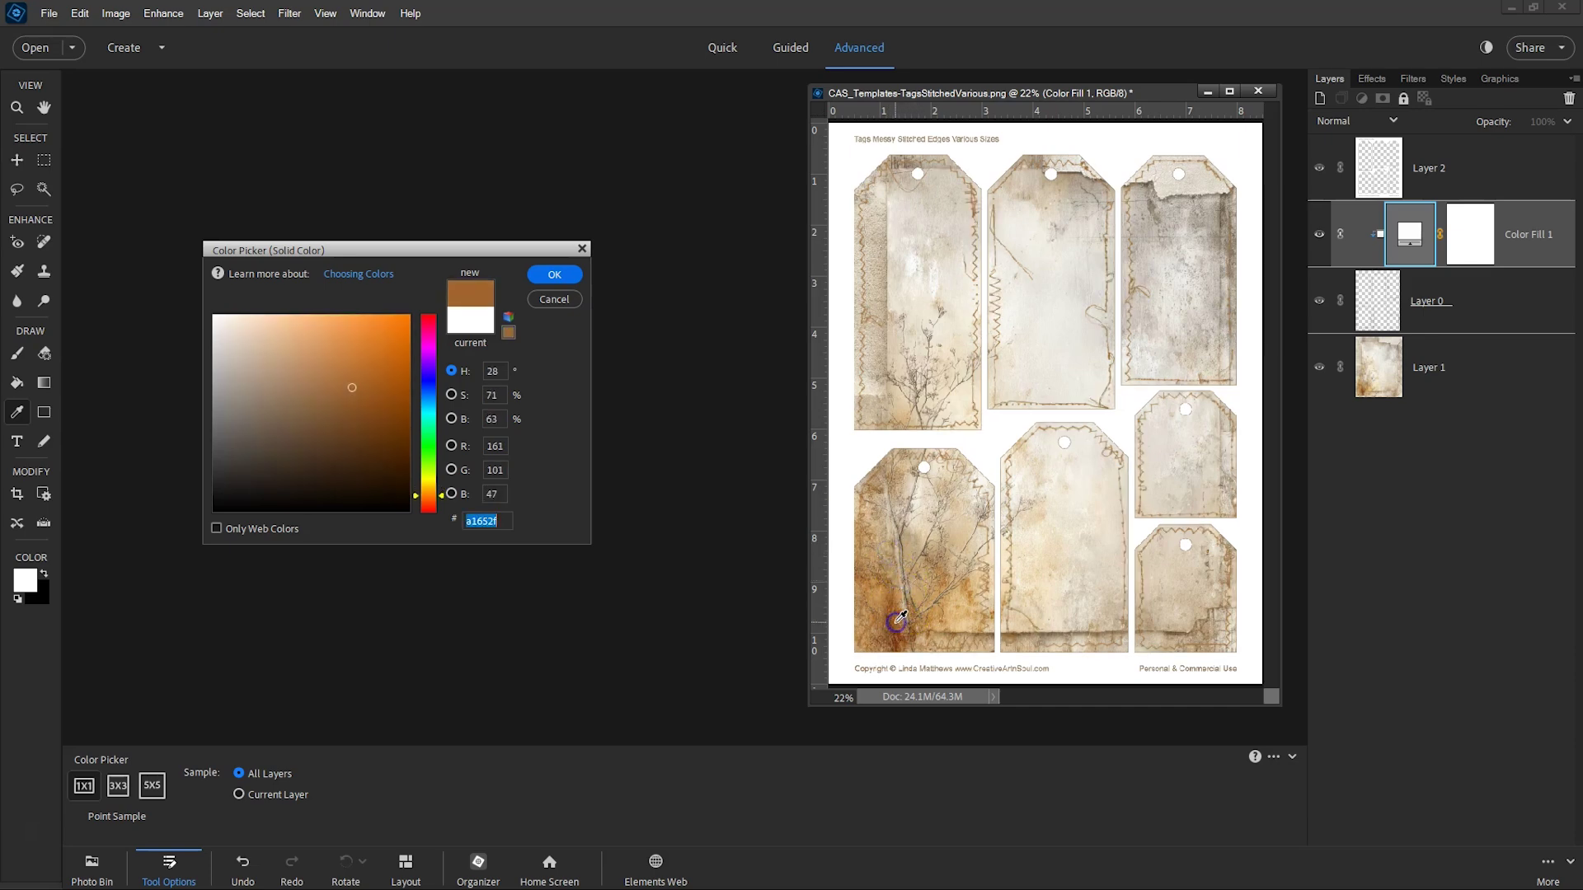
left_click_drag(352, 394, 384, 441)
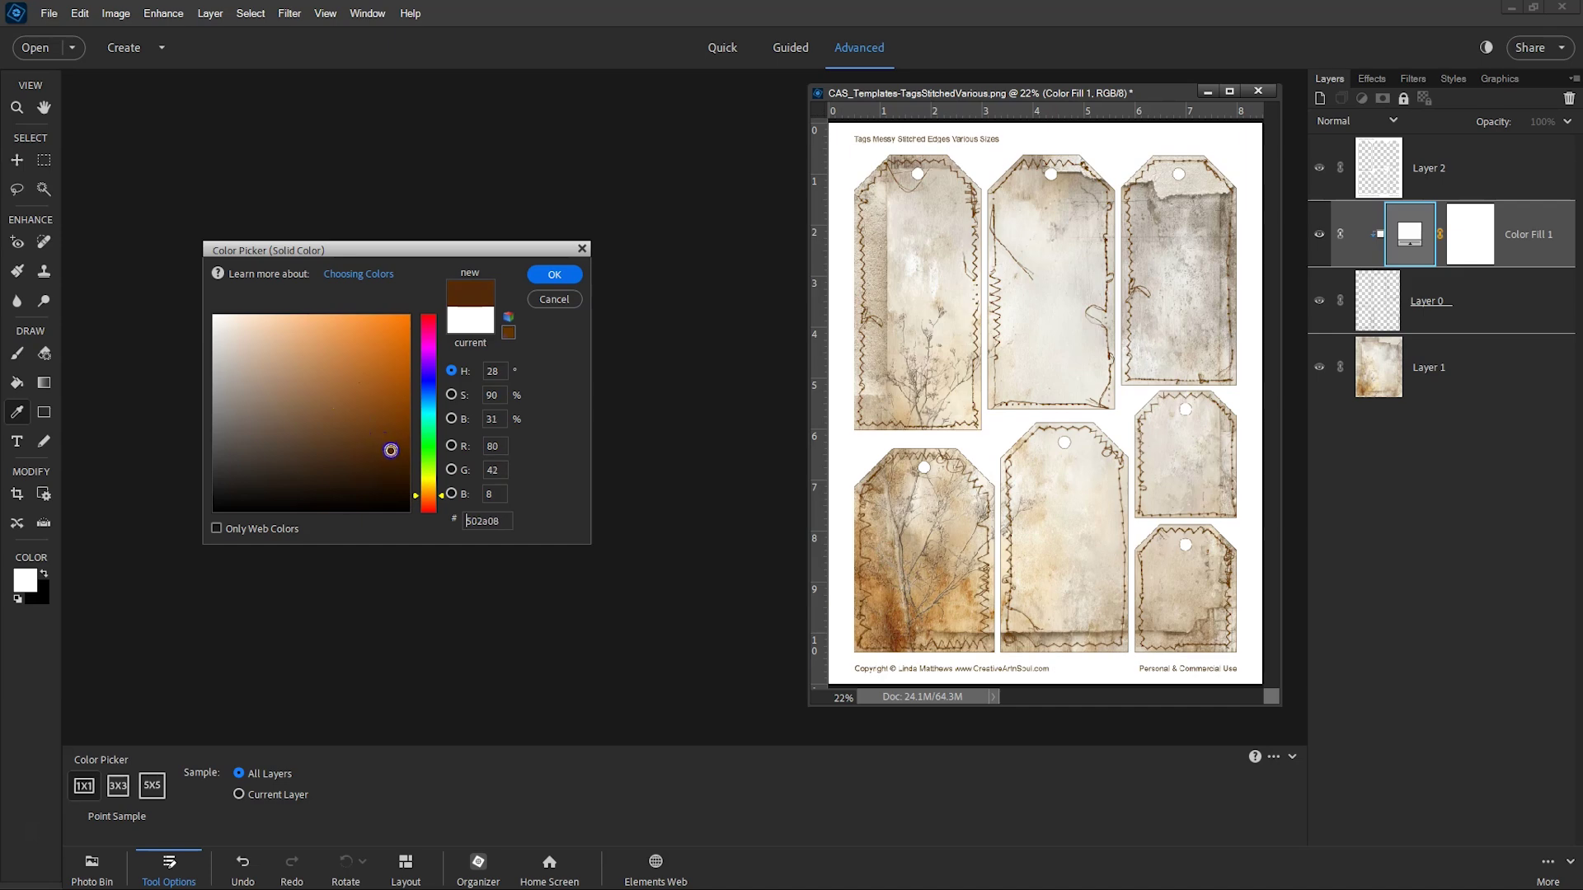
left_click(554, 275)
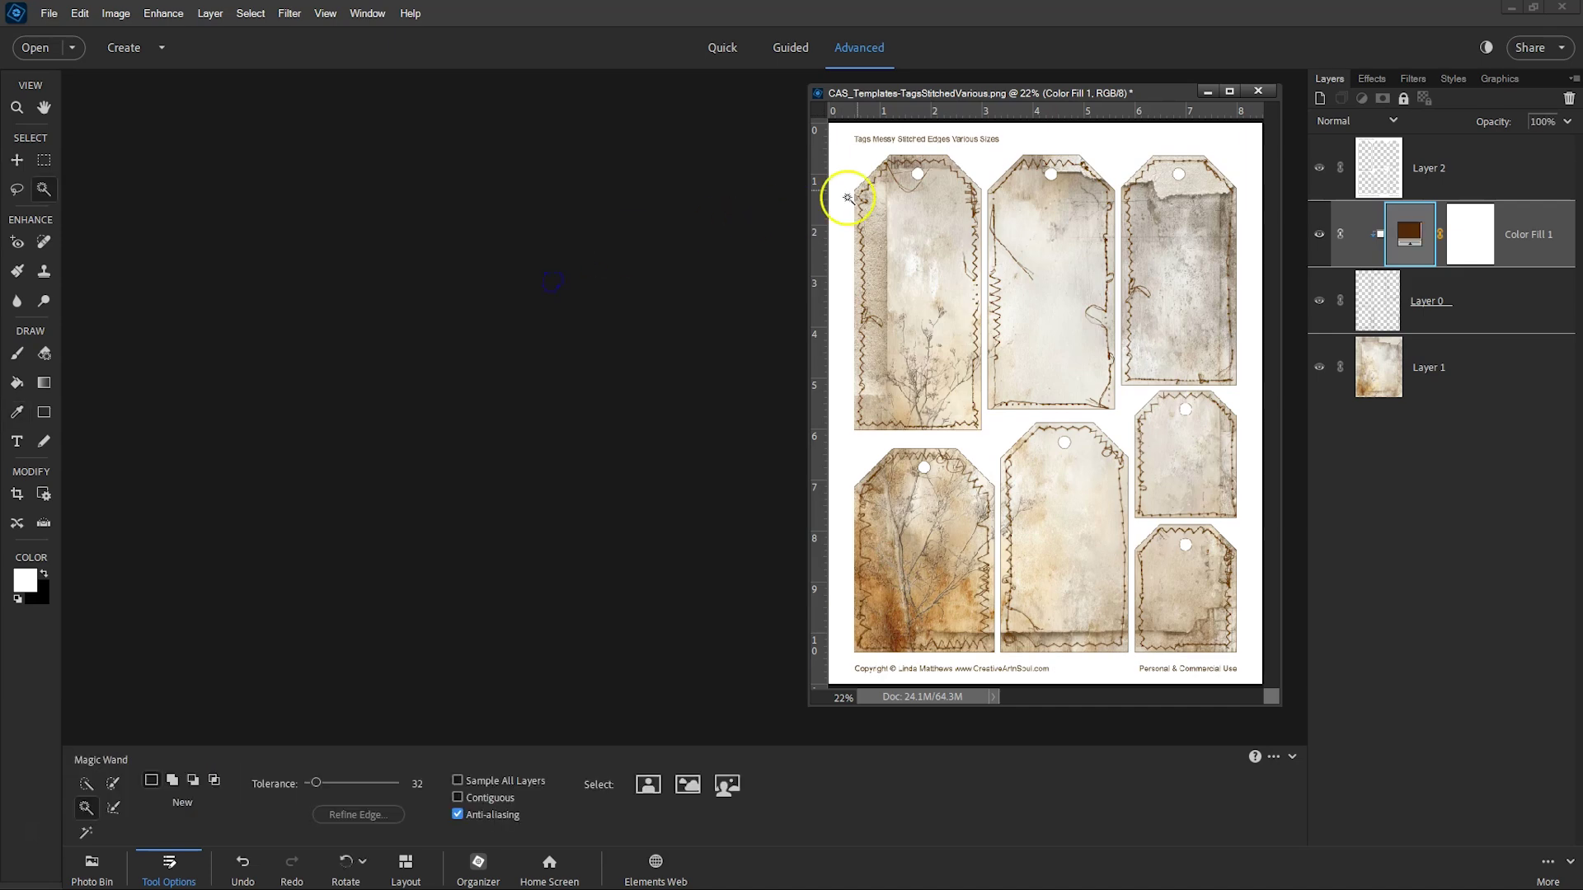
Examine the tag stitching up close, hiding and showing Color Fill 1 to compare it with the original stitching
scroll(901, 140, "up", 2)
scroll(902, 141, "up", 3)
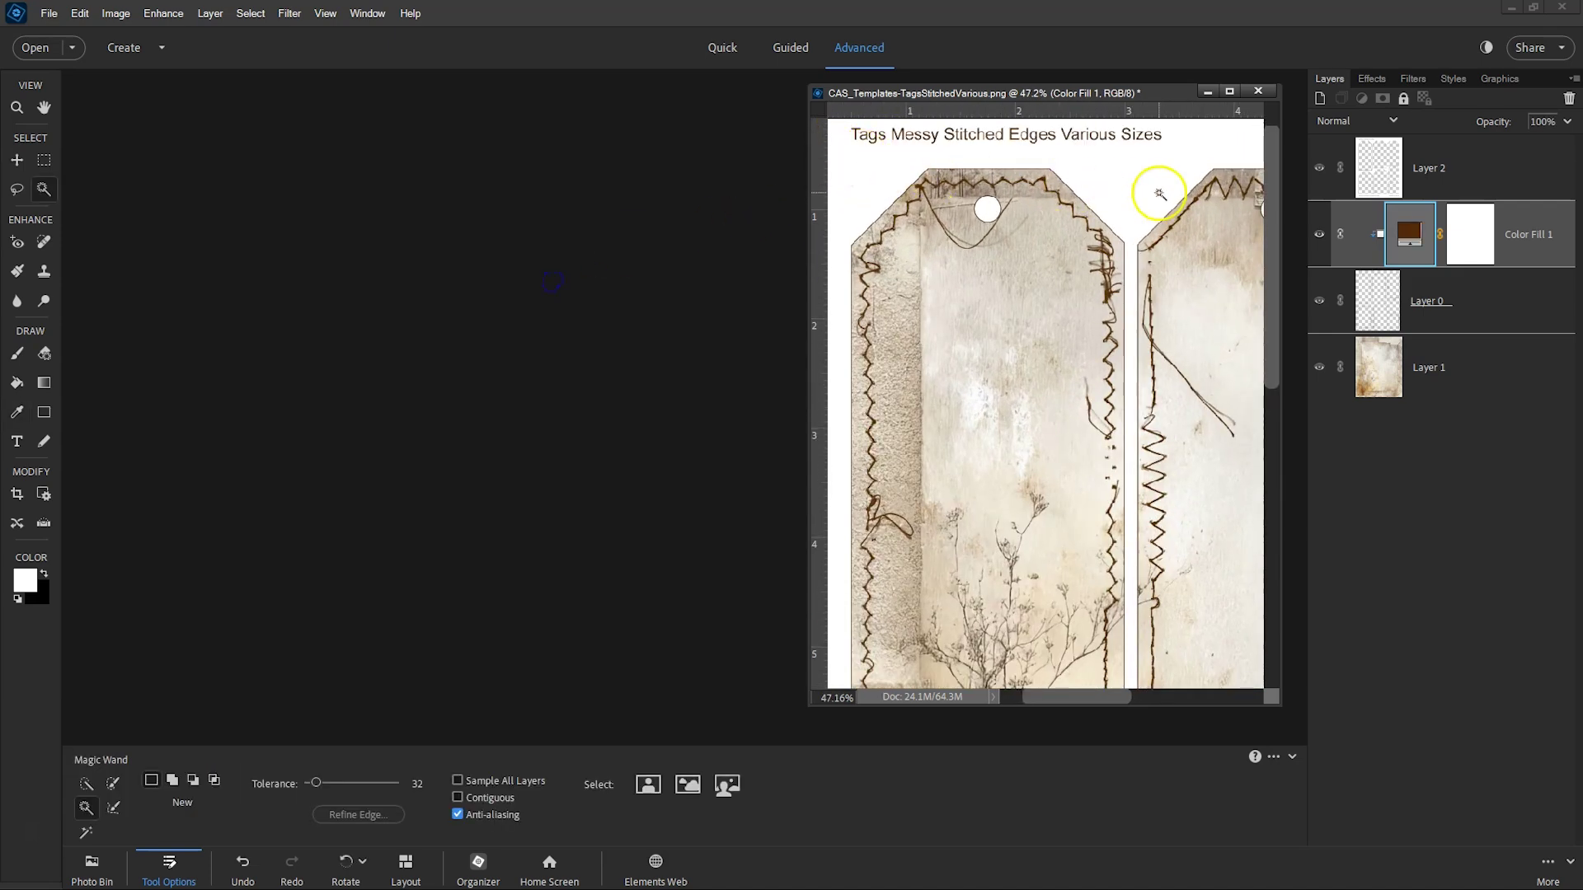
left_click(1319, 235)
left_click(1318, 235)
left_click(1319, 235)
left_click(1319, 235)
scroll(1104, 283, "down", 3)
scroll(1104, 283, "down", 2)
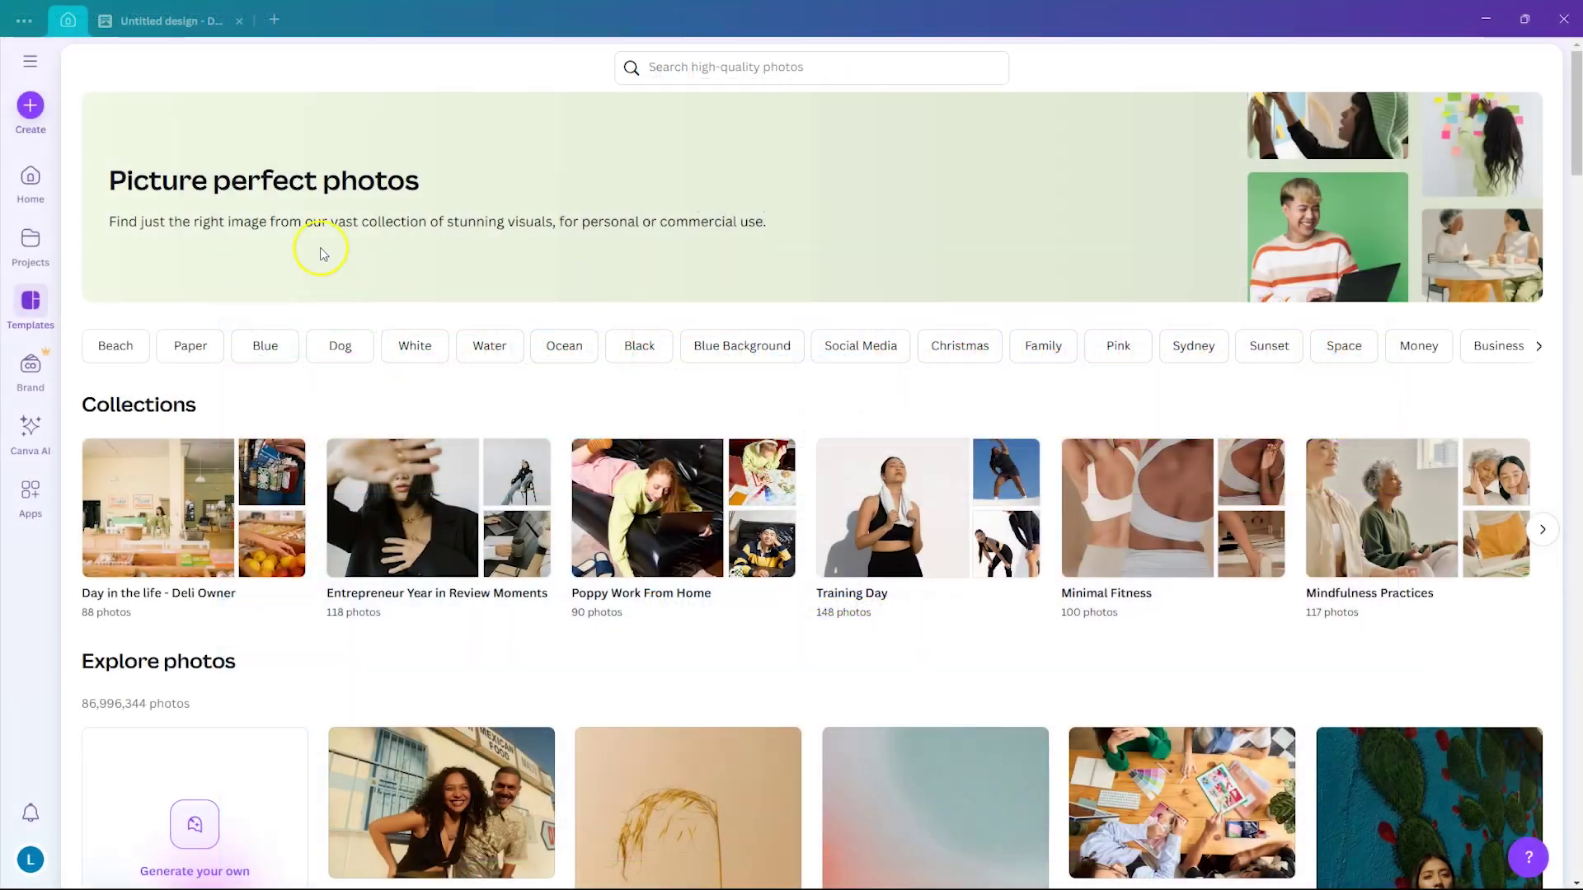
Switch to Canva and create a custom-size design 11 in wide by 8.5 in high
left_click(31, 116)
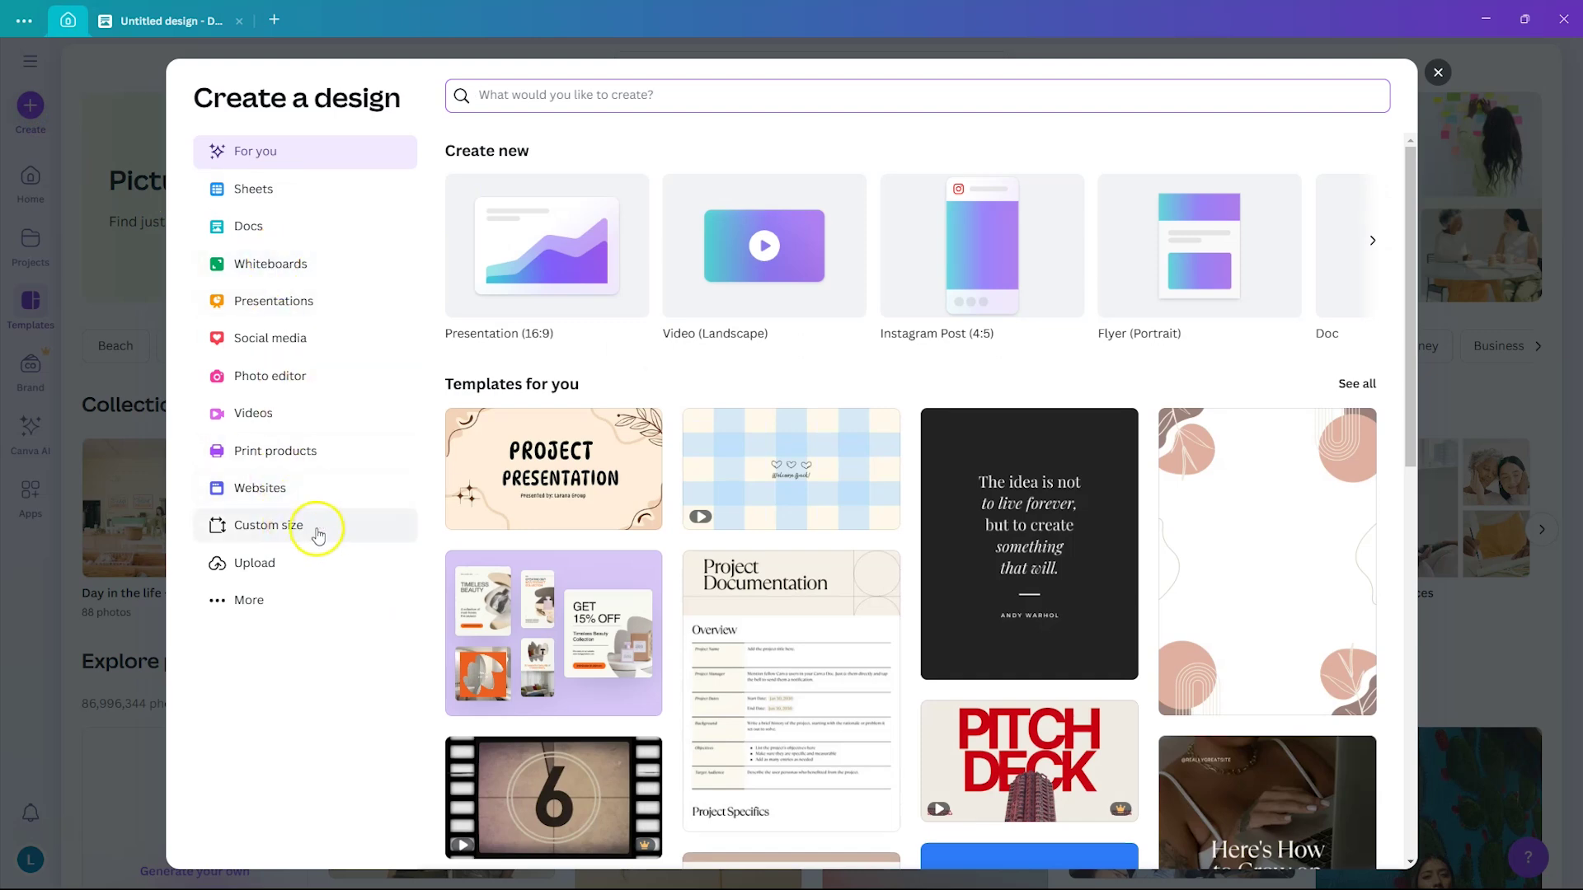
left_click(342, 535)
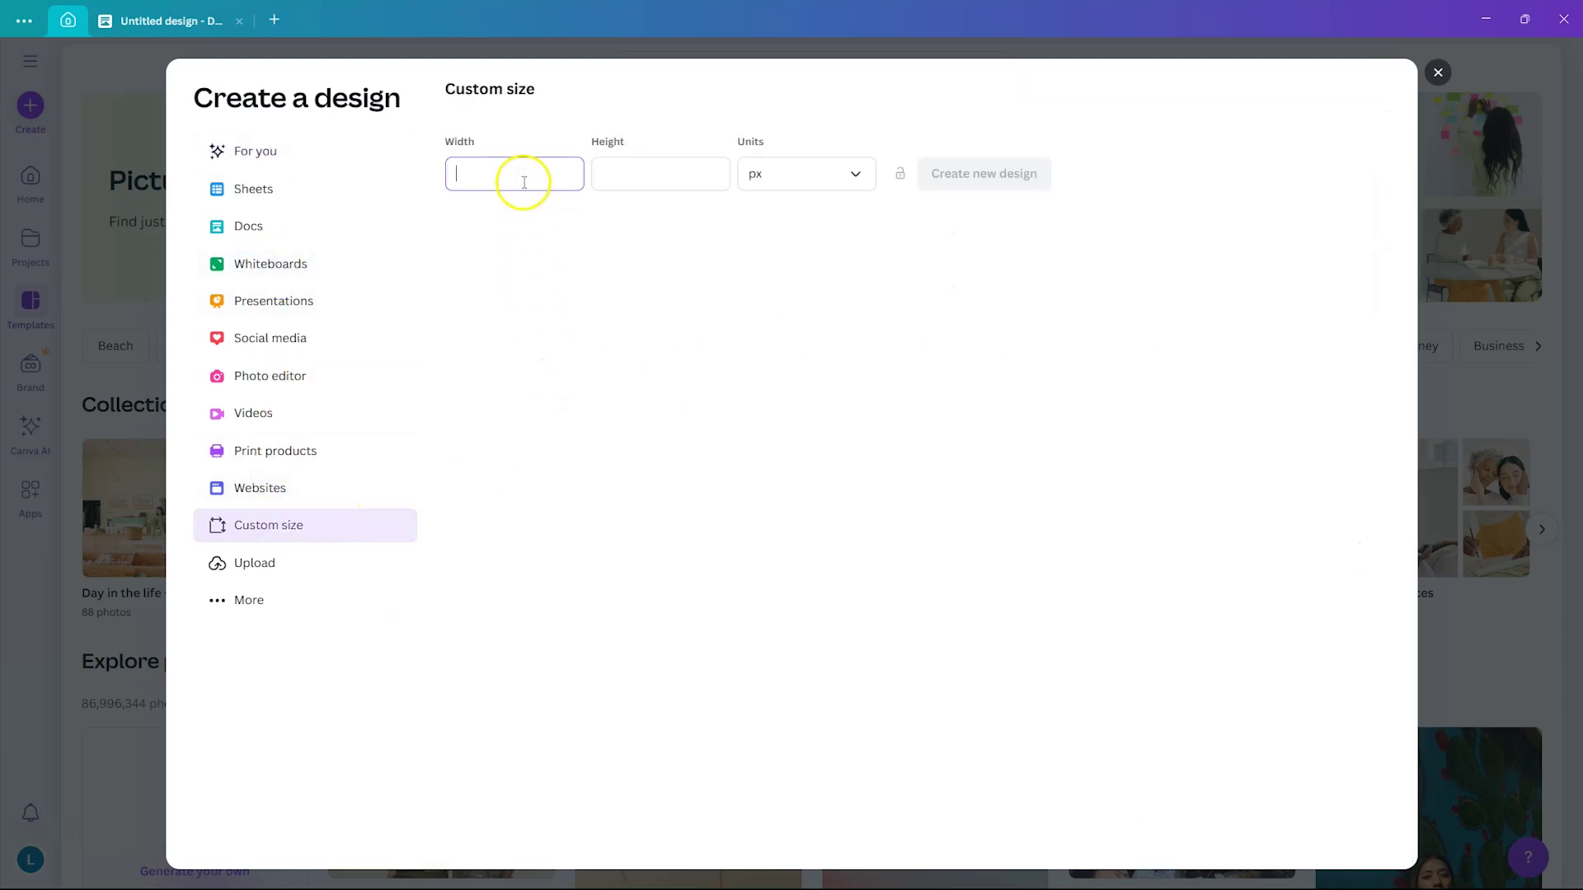
left_click(806, 181)
left_click(788, 254)
left_click(524, 177)
type("11")
key("Tab")
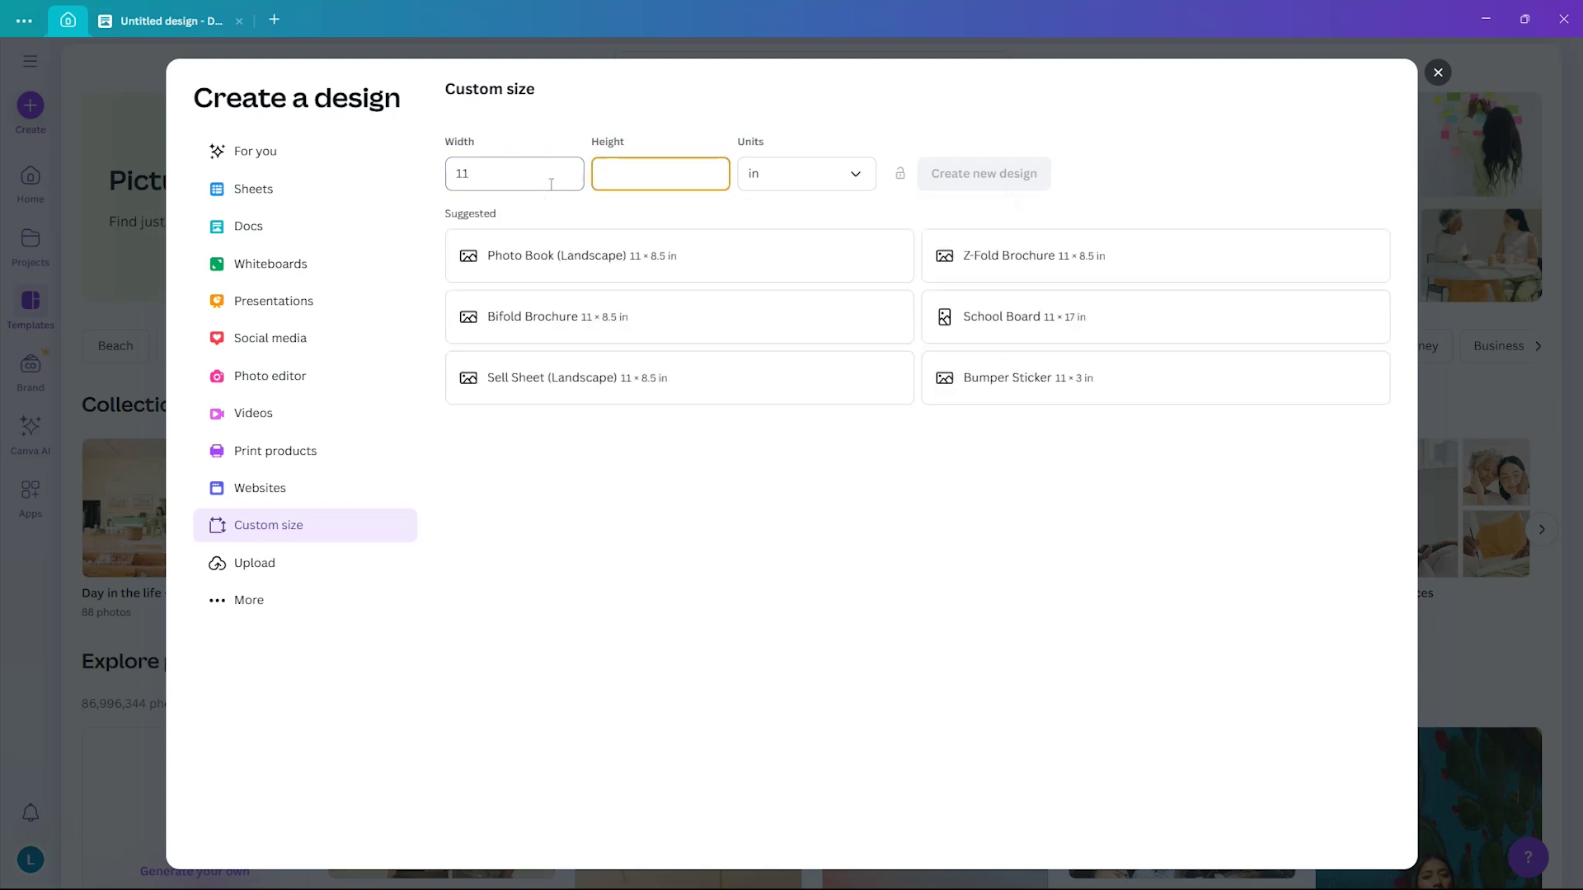
key("Tab")
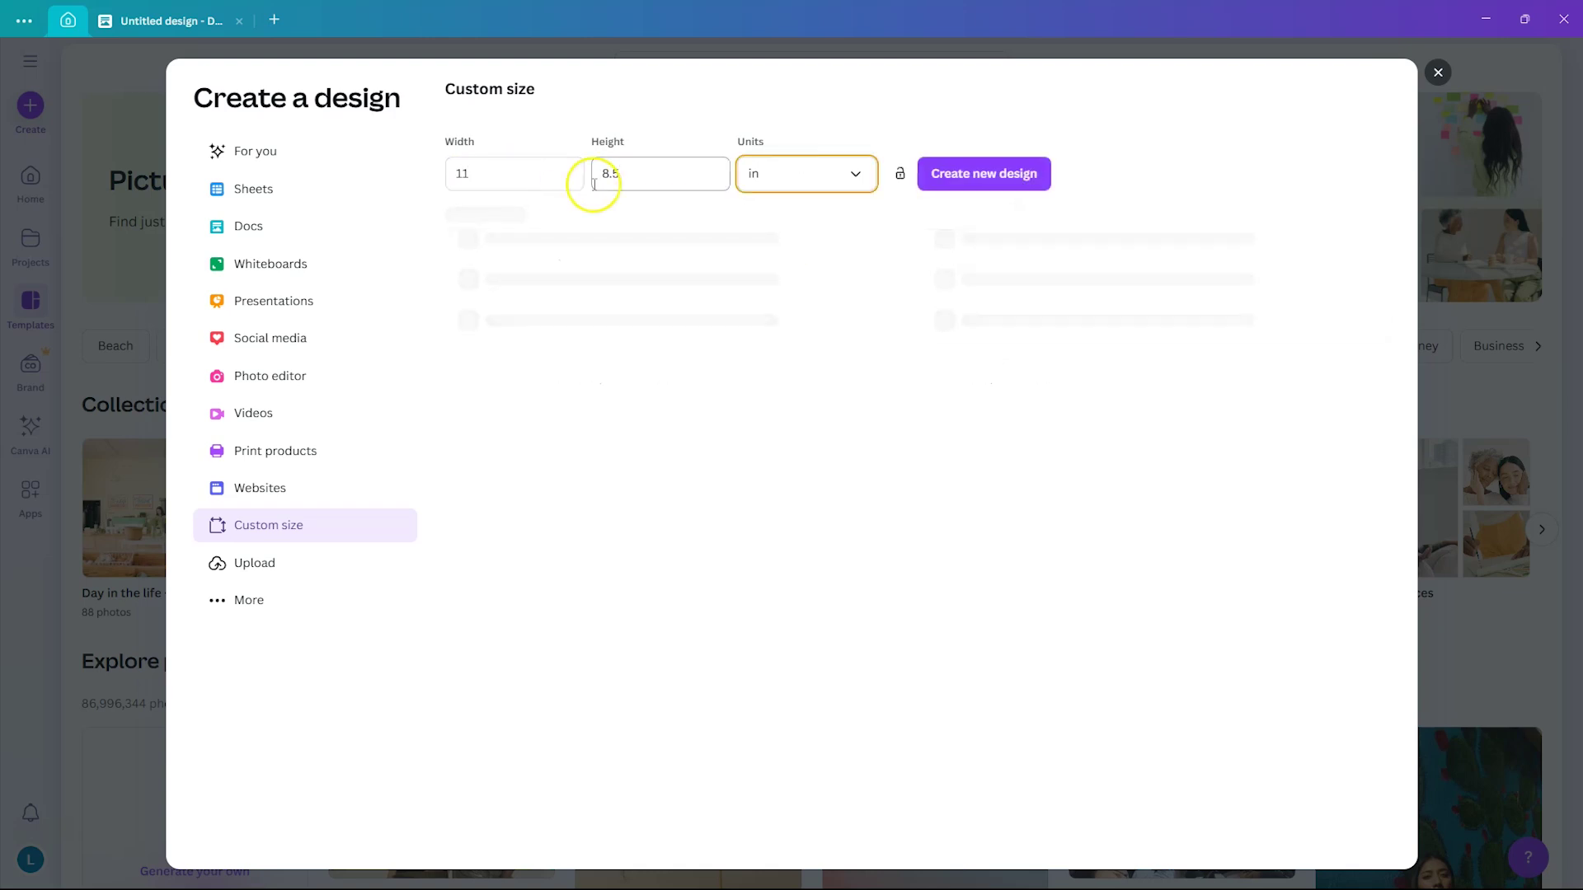
left_click(965, 174)
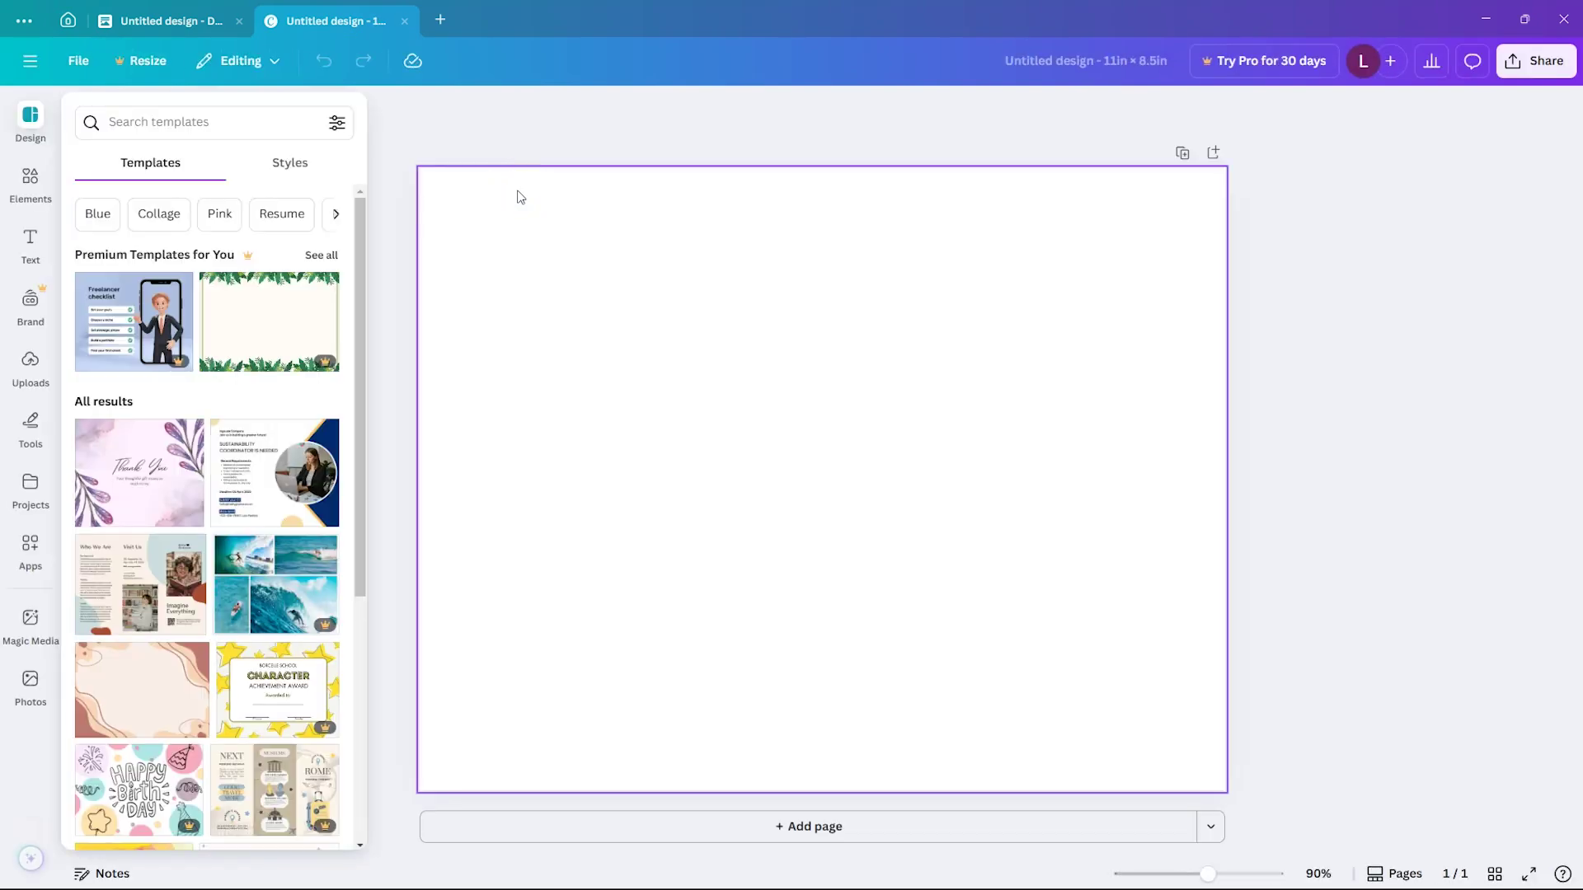
Place the uploaded distressed paper image on the blank page and enlarge it to cover the whole page
left_click(518, 197)
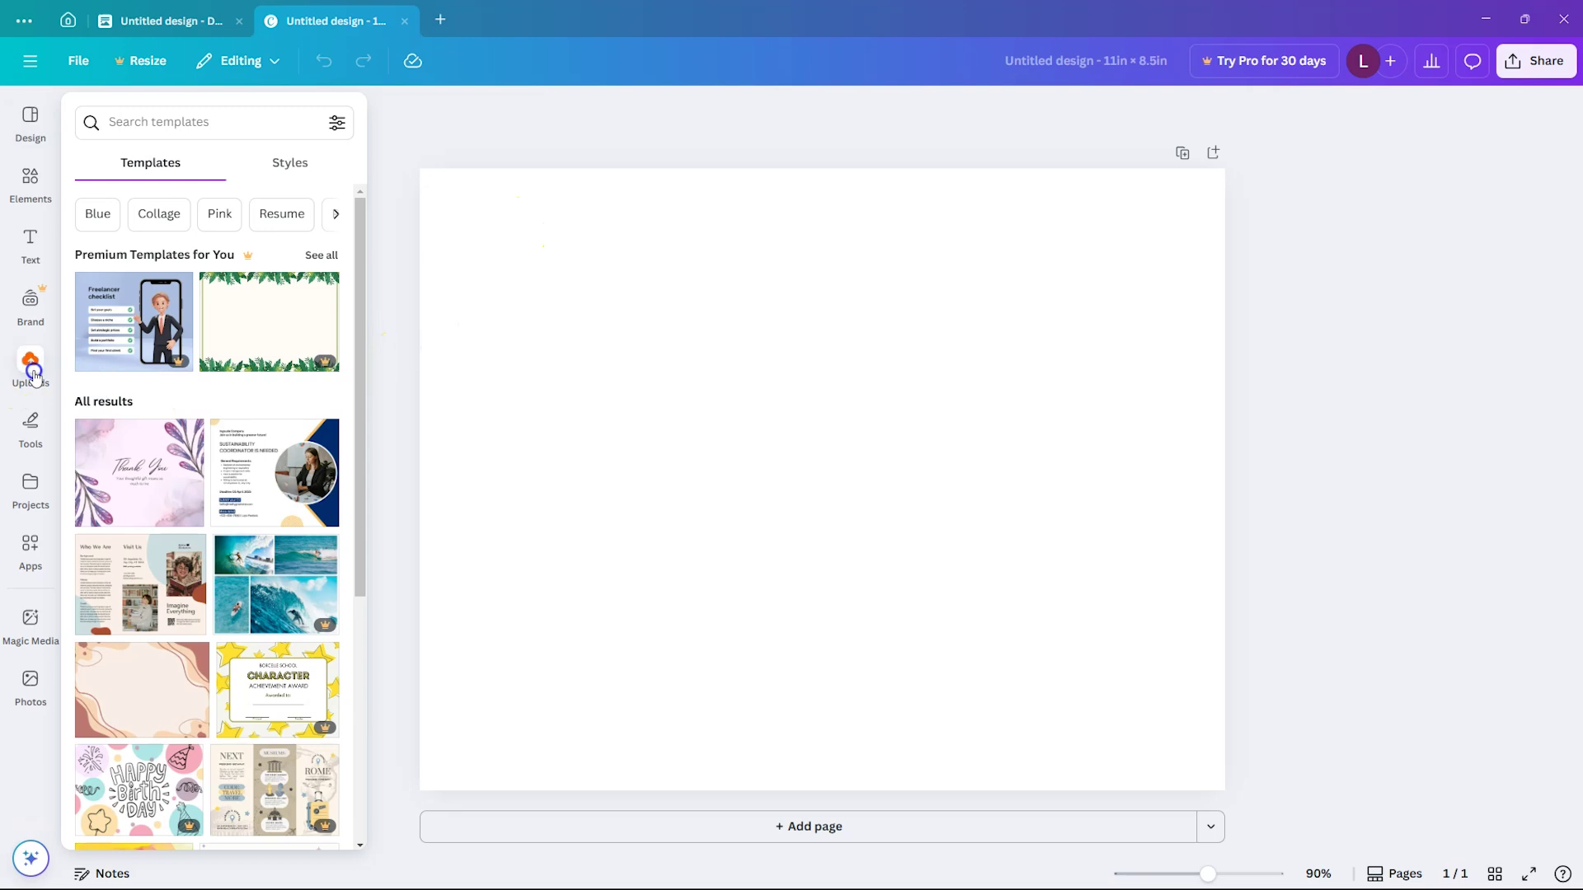
left_click(31, 373)
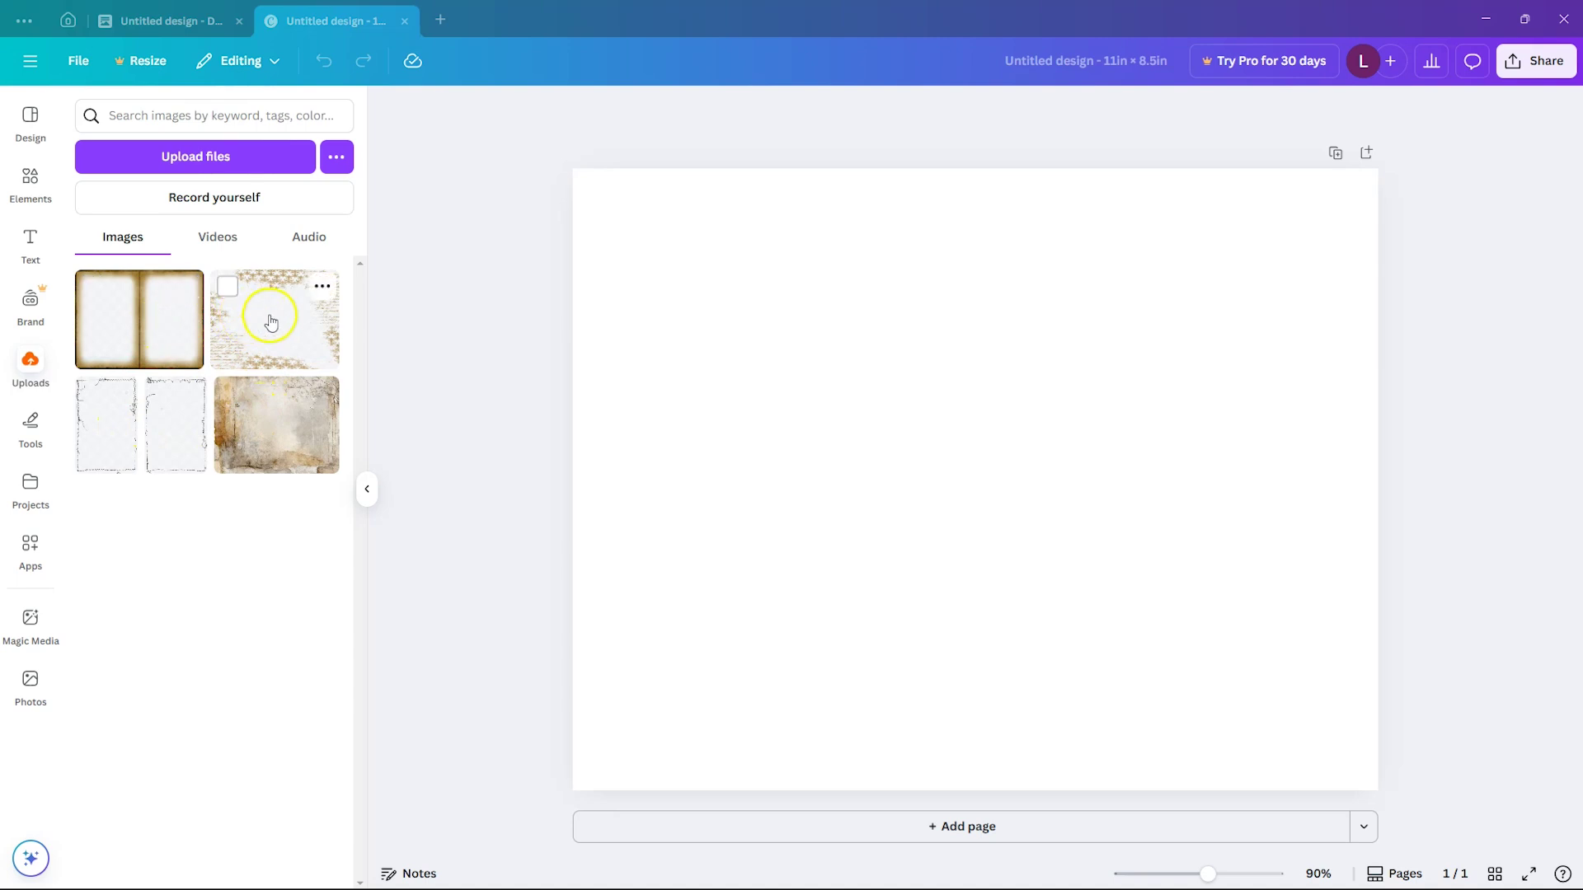
left_click(275, 444)
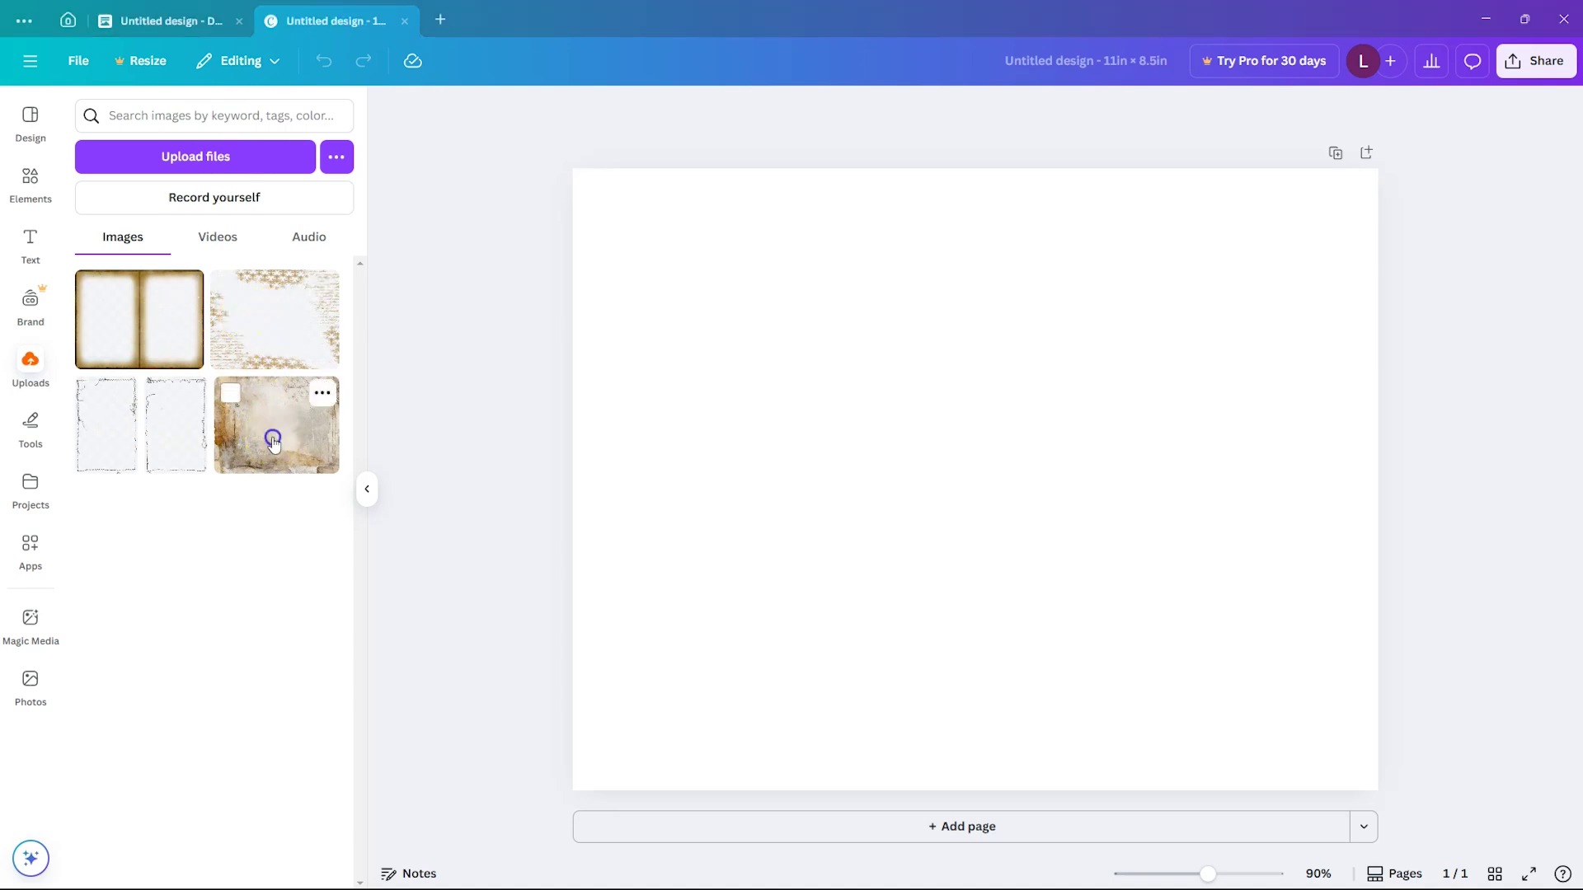
left_click_drag(833, 441, 742, 368)
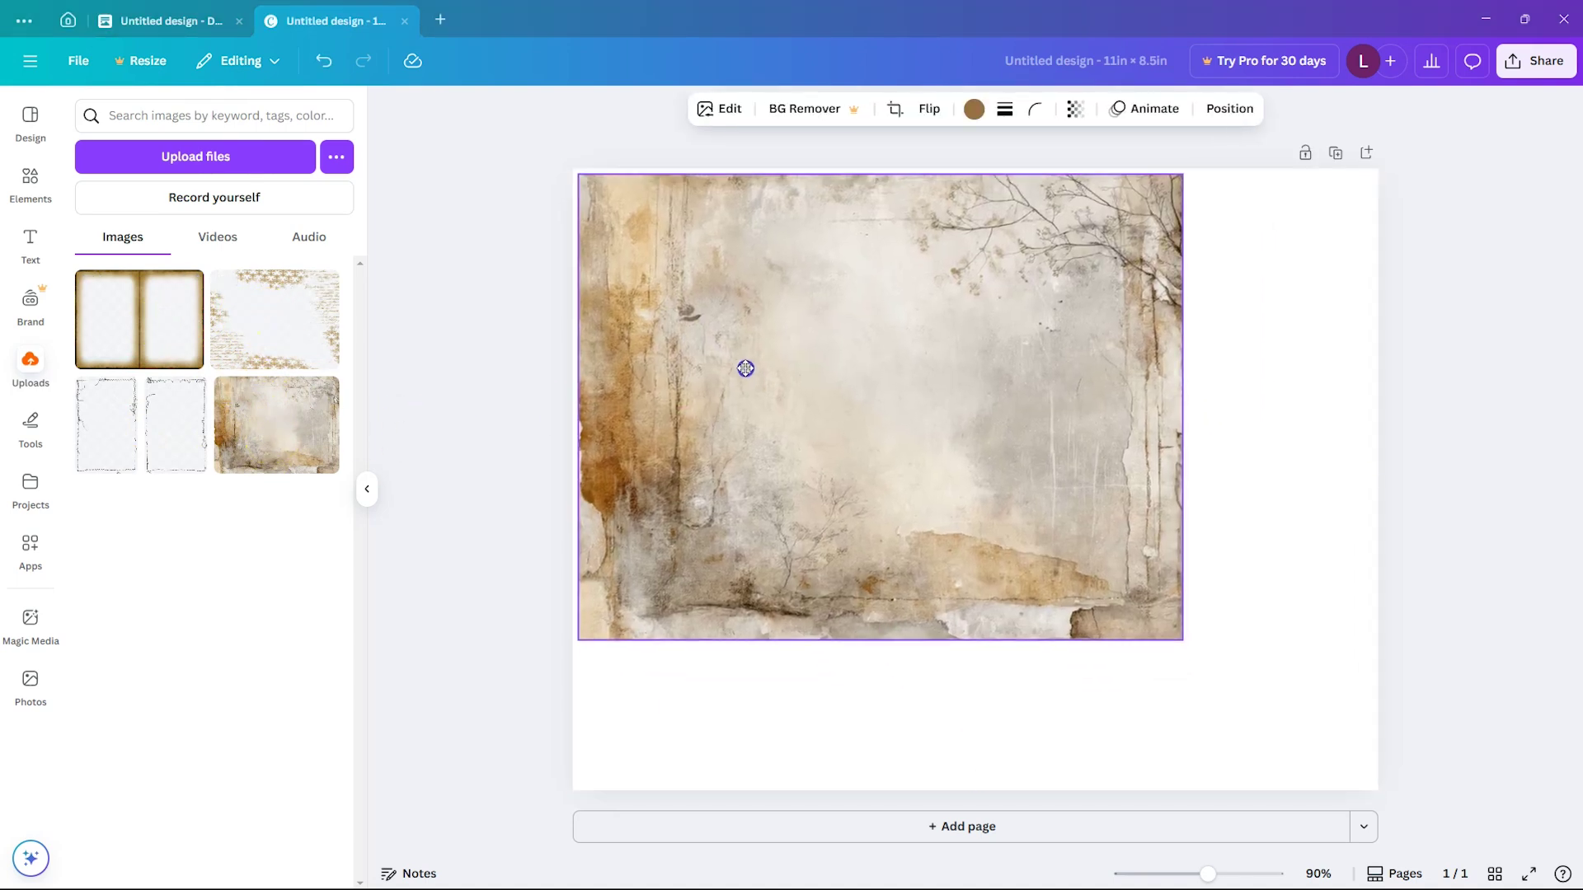
left_click_drag(1176, 632, 1381, 778)
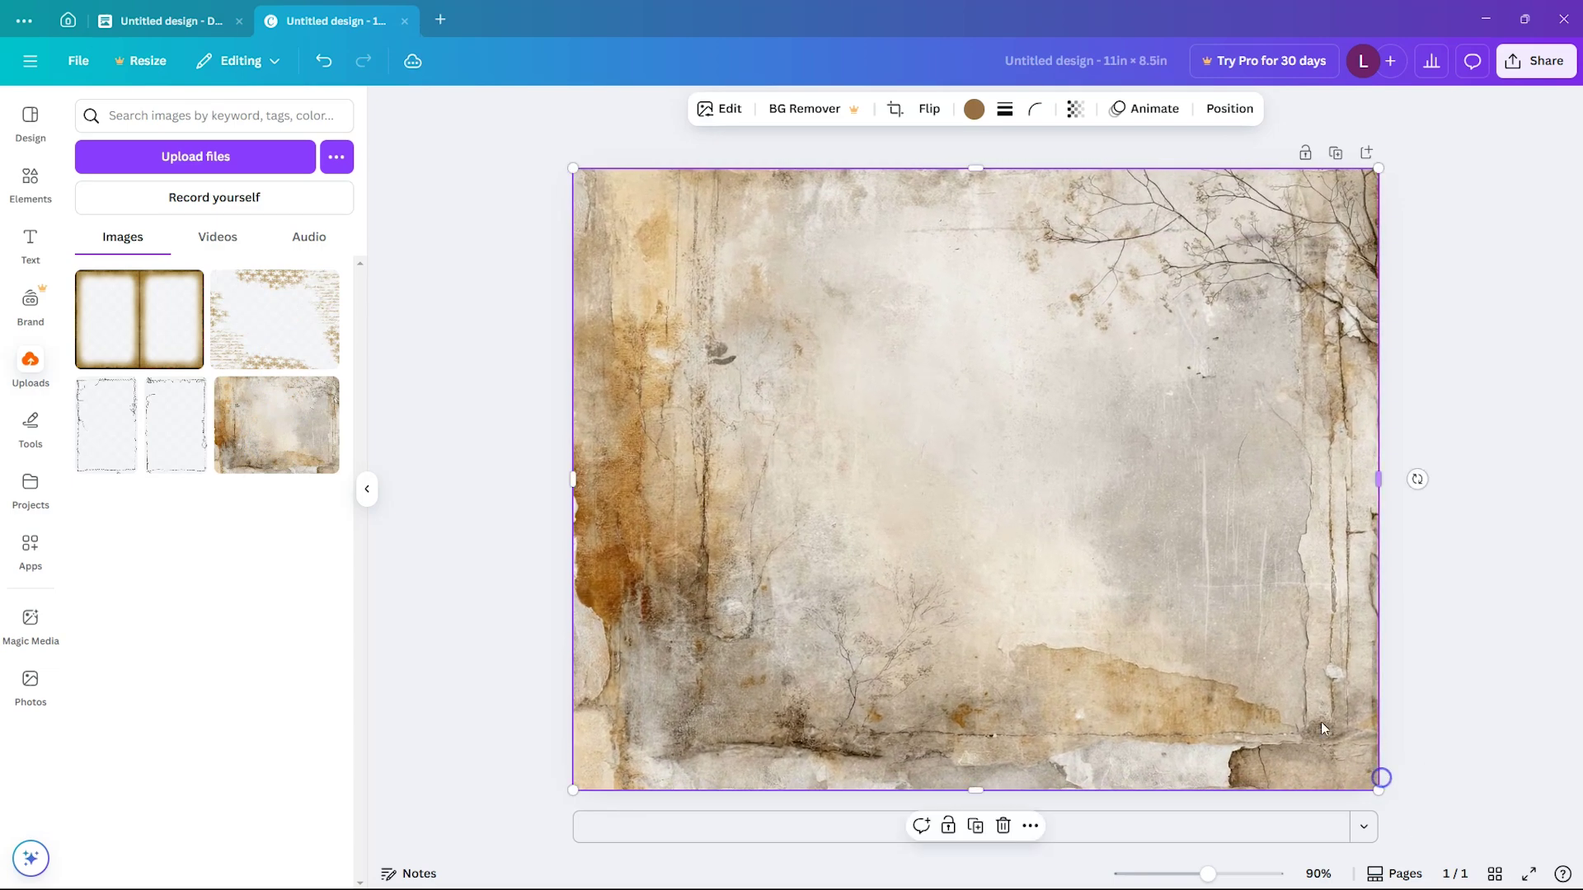
Place the two uploaded stitching frames on the page, enlarging one to fill the right half and the other the left half
left_click(180, 424)
left_click_drag(1149, 390, 1176, 378)
left_click_drag(1077, 634, 983, 793)
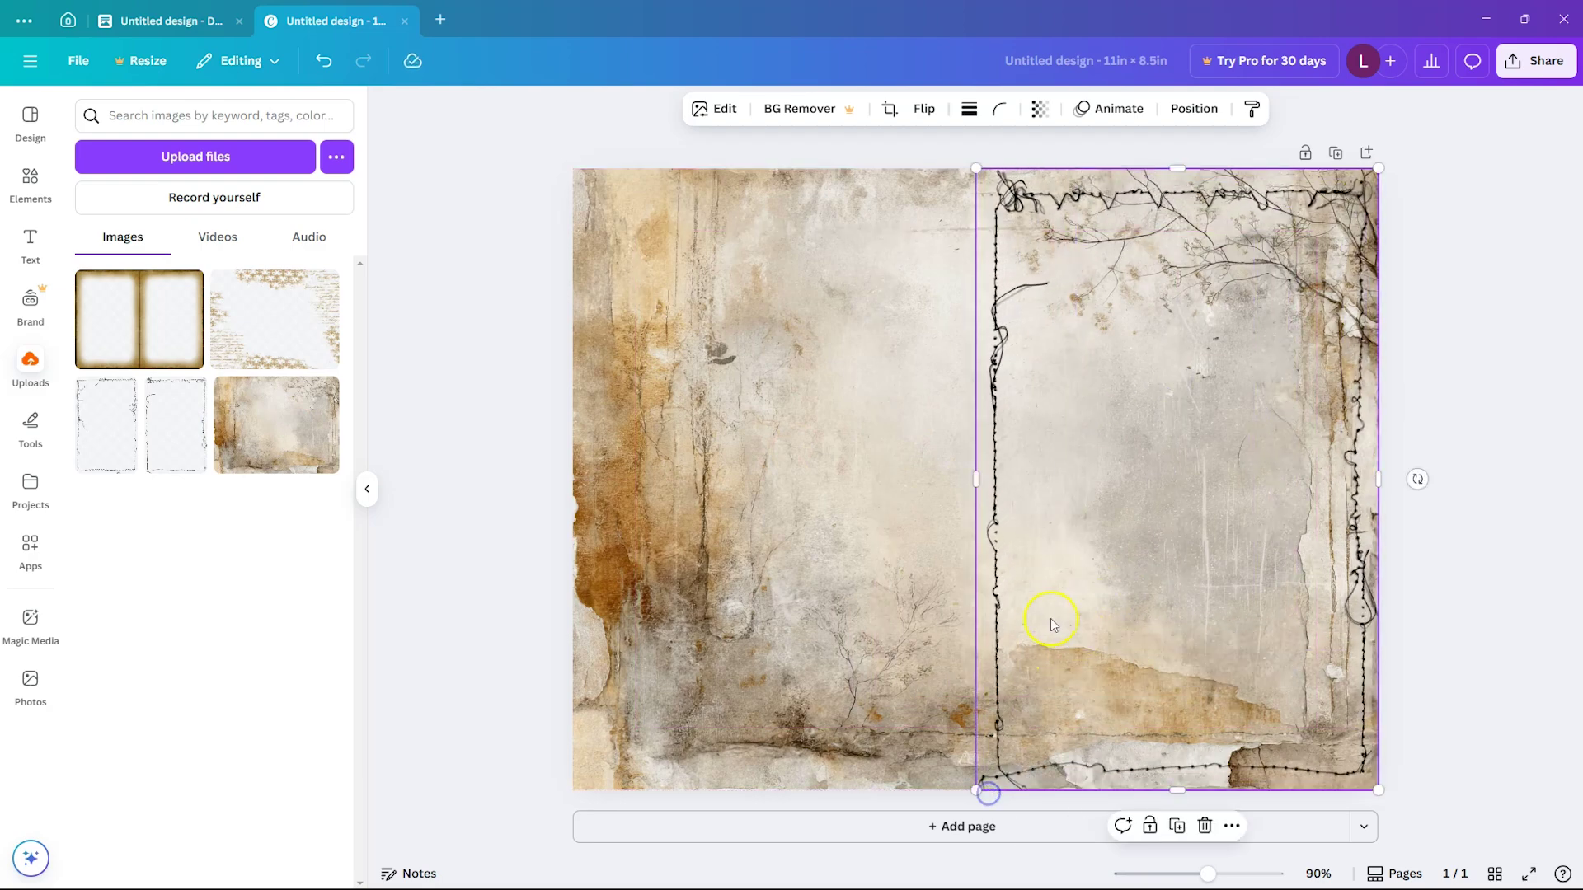
left_click(116, 434)
left_click_drag(901, 438, 681, 360)
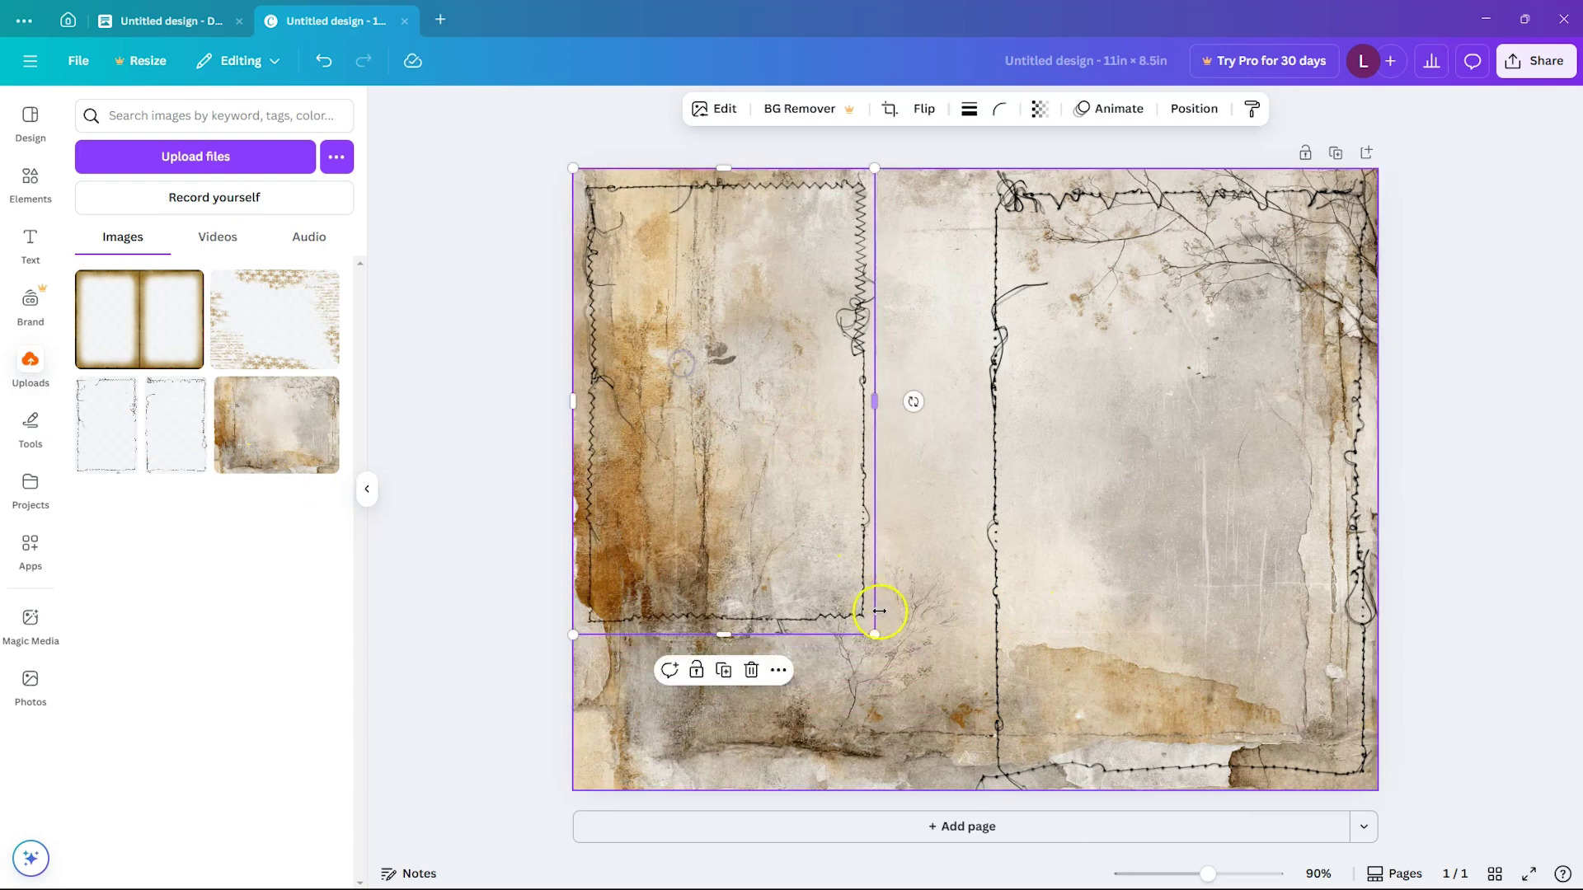
left_click_drag(879, 640, 1000, 777)
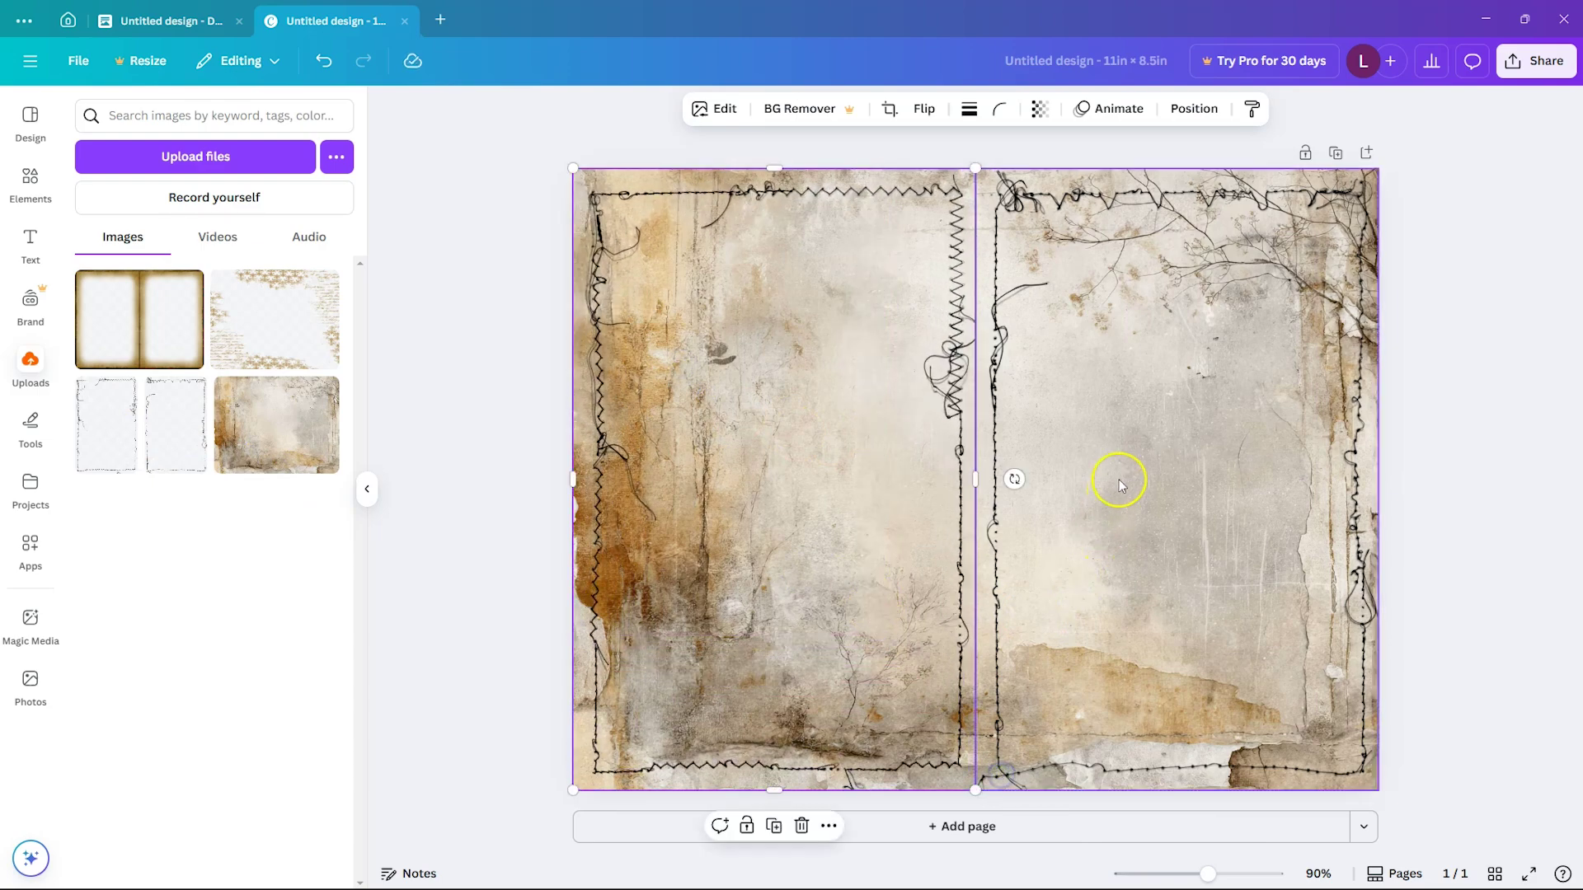
Add the gold ornament-and-script overlay and the aged double-page border, enlarging each to cover the whole page
left_click(292, 328)
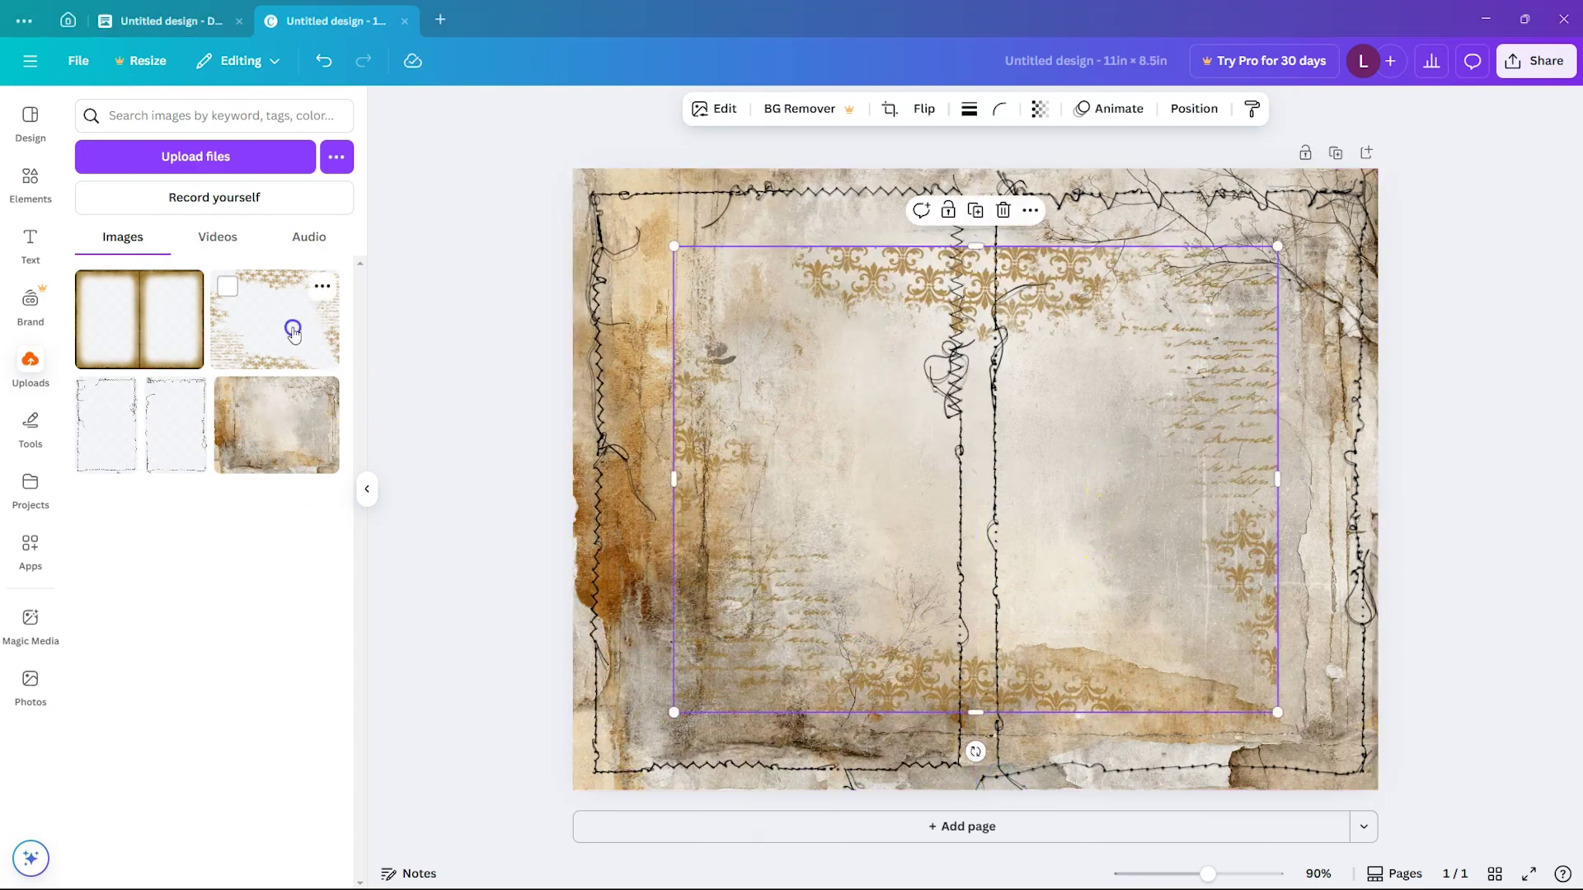
left_click_drag(806, 377, 742, 332)
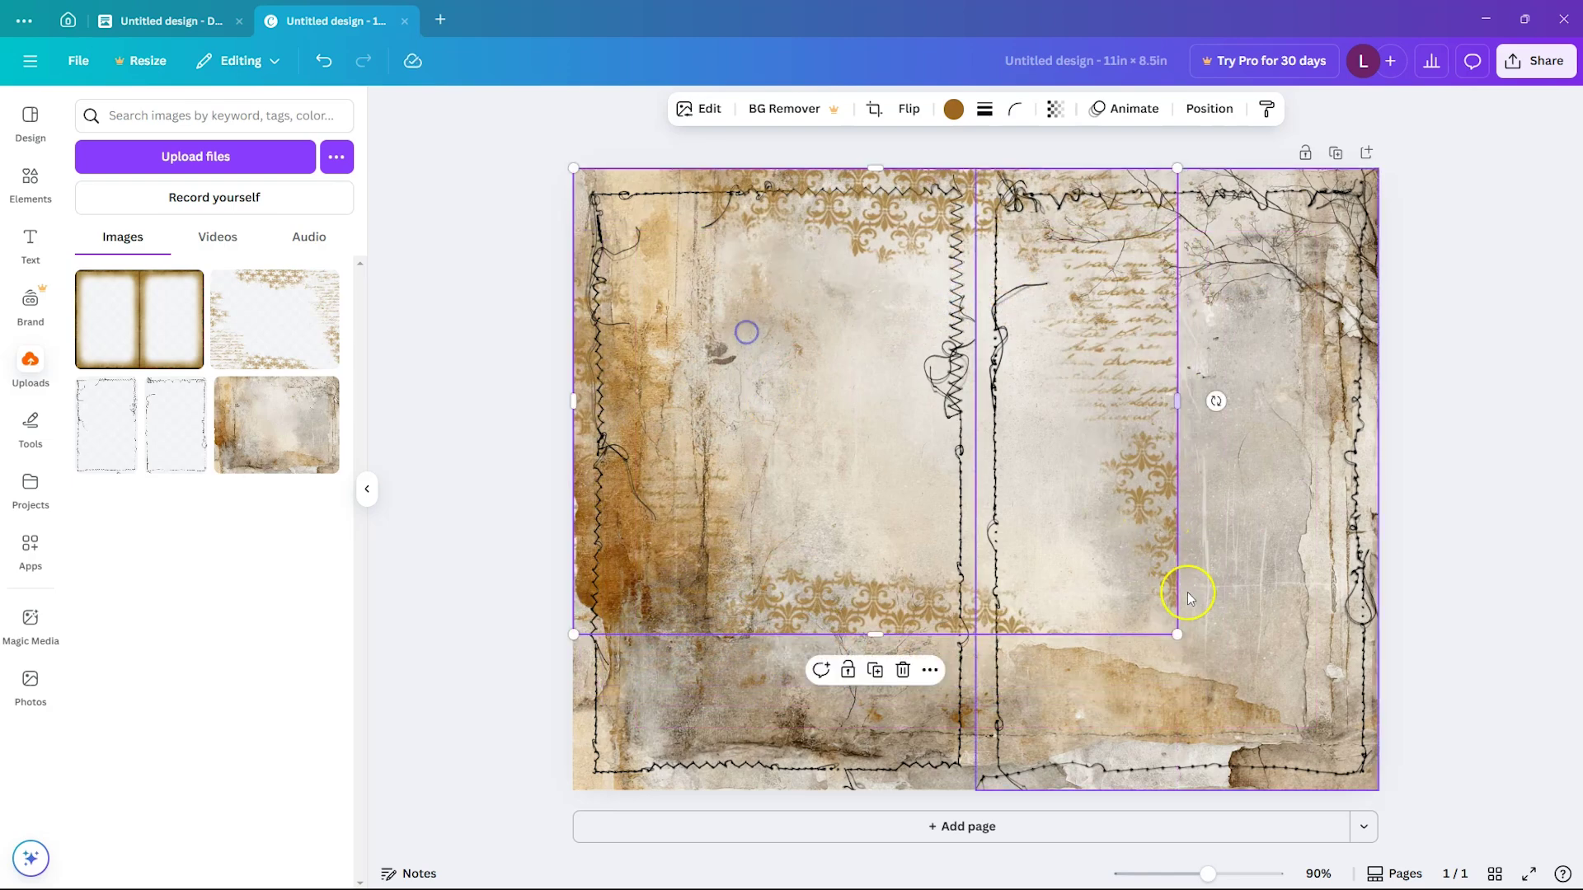
left_click_drag(1178, 633, 1383, 778)
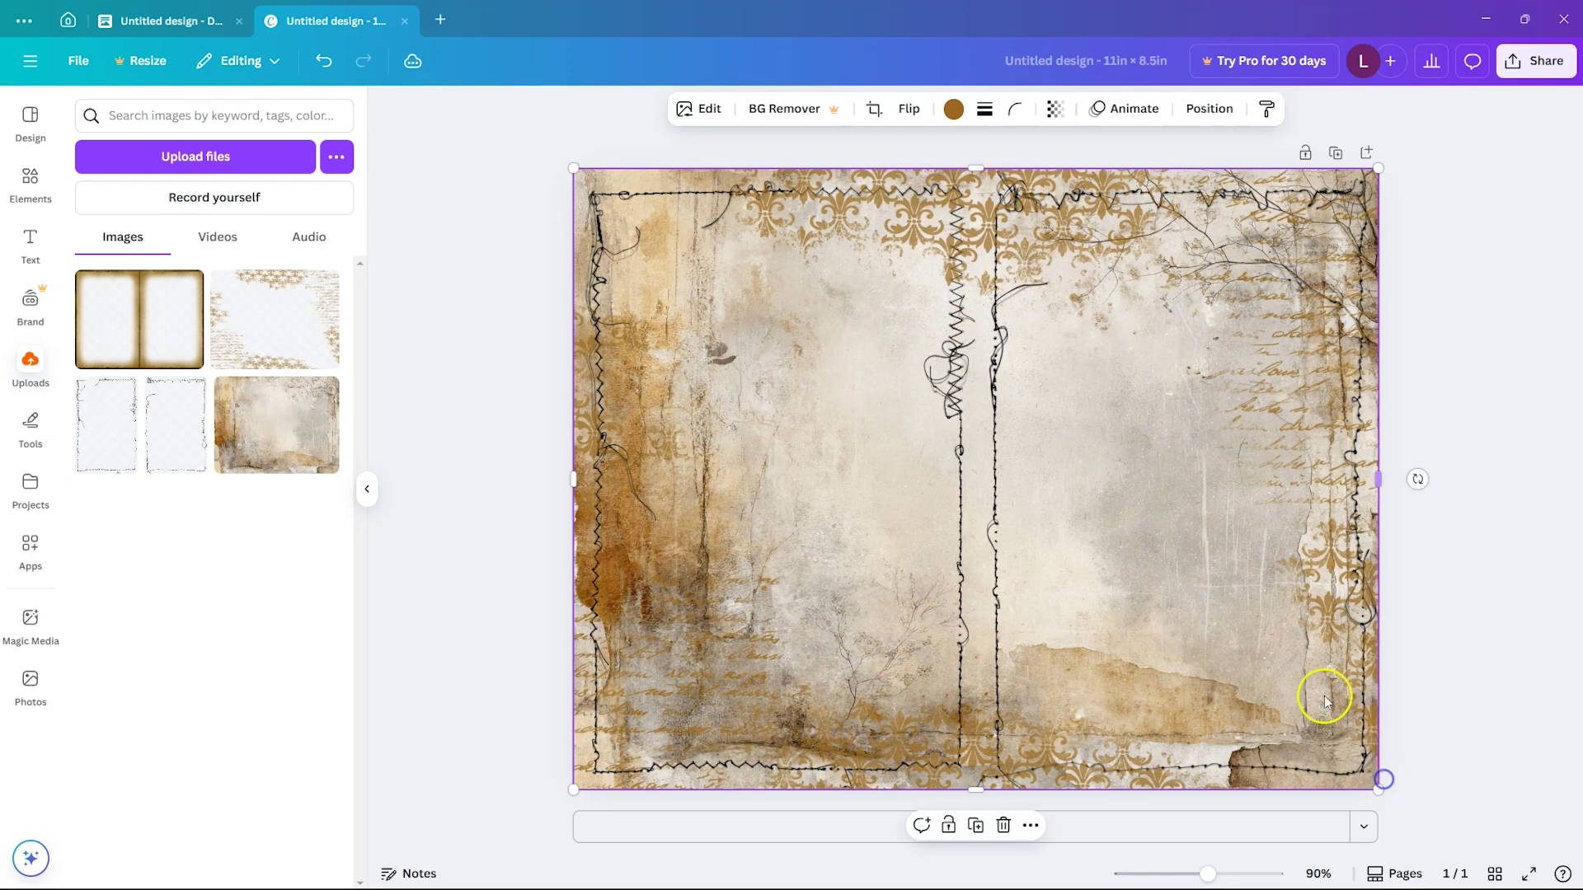
left_click(165, 339)
left_click_drag(717, 382, 695, 327)
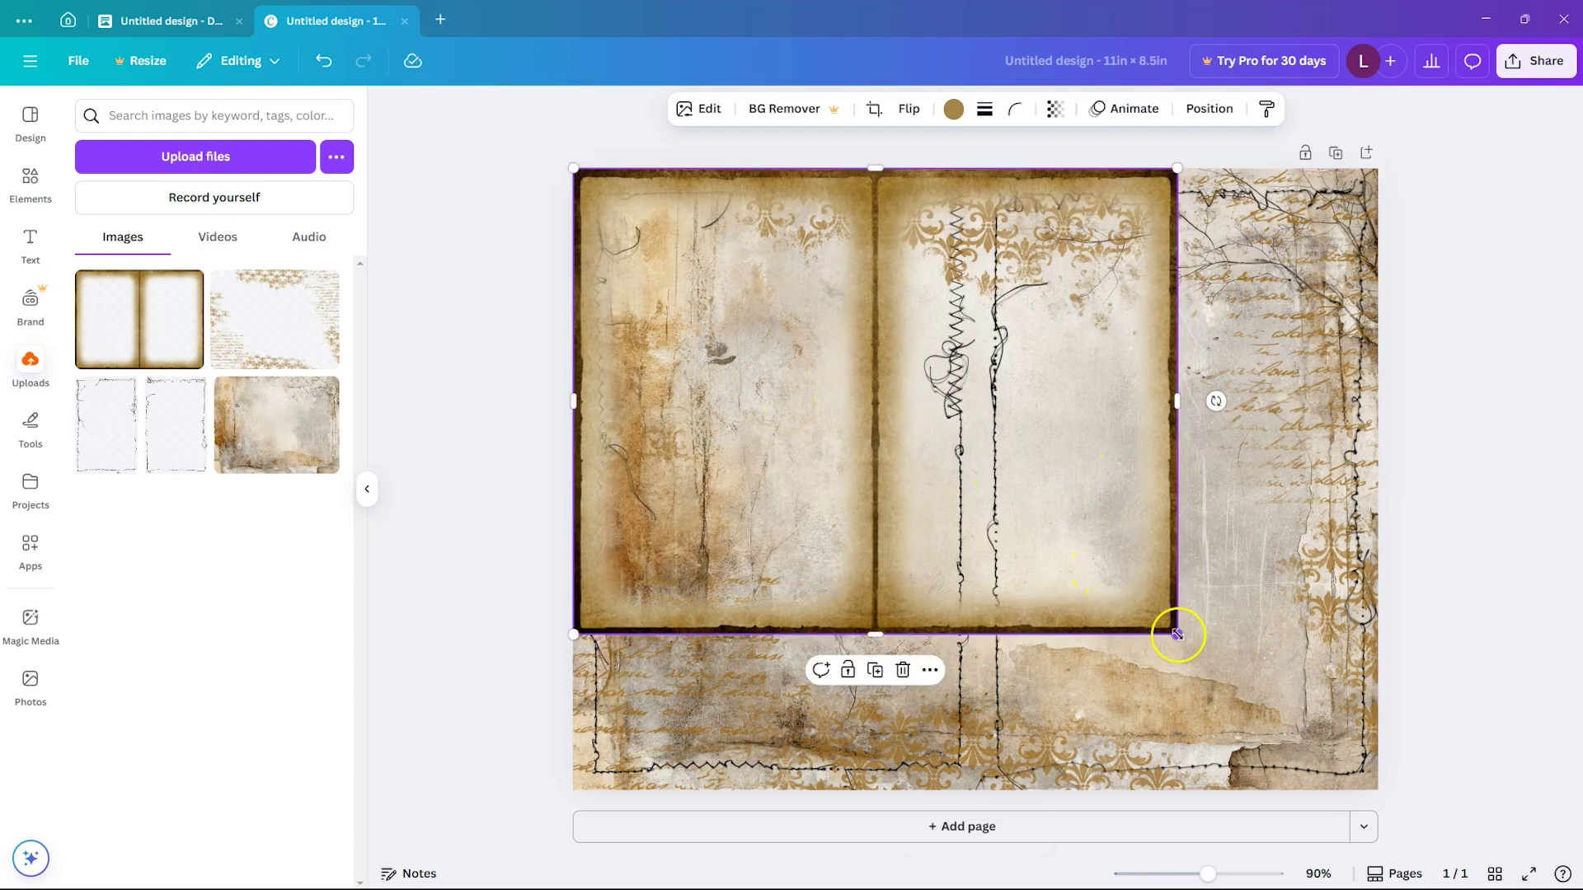
left_click_drag(1177, 634, 1391, 780)
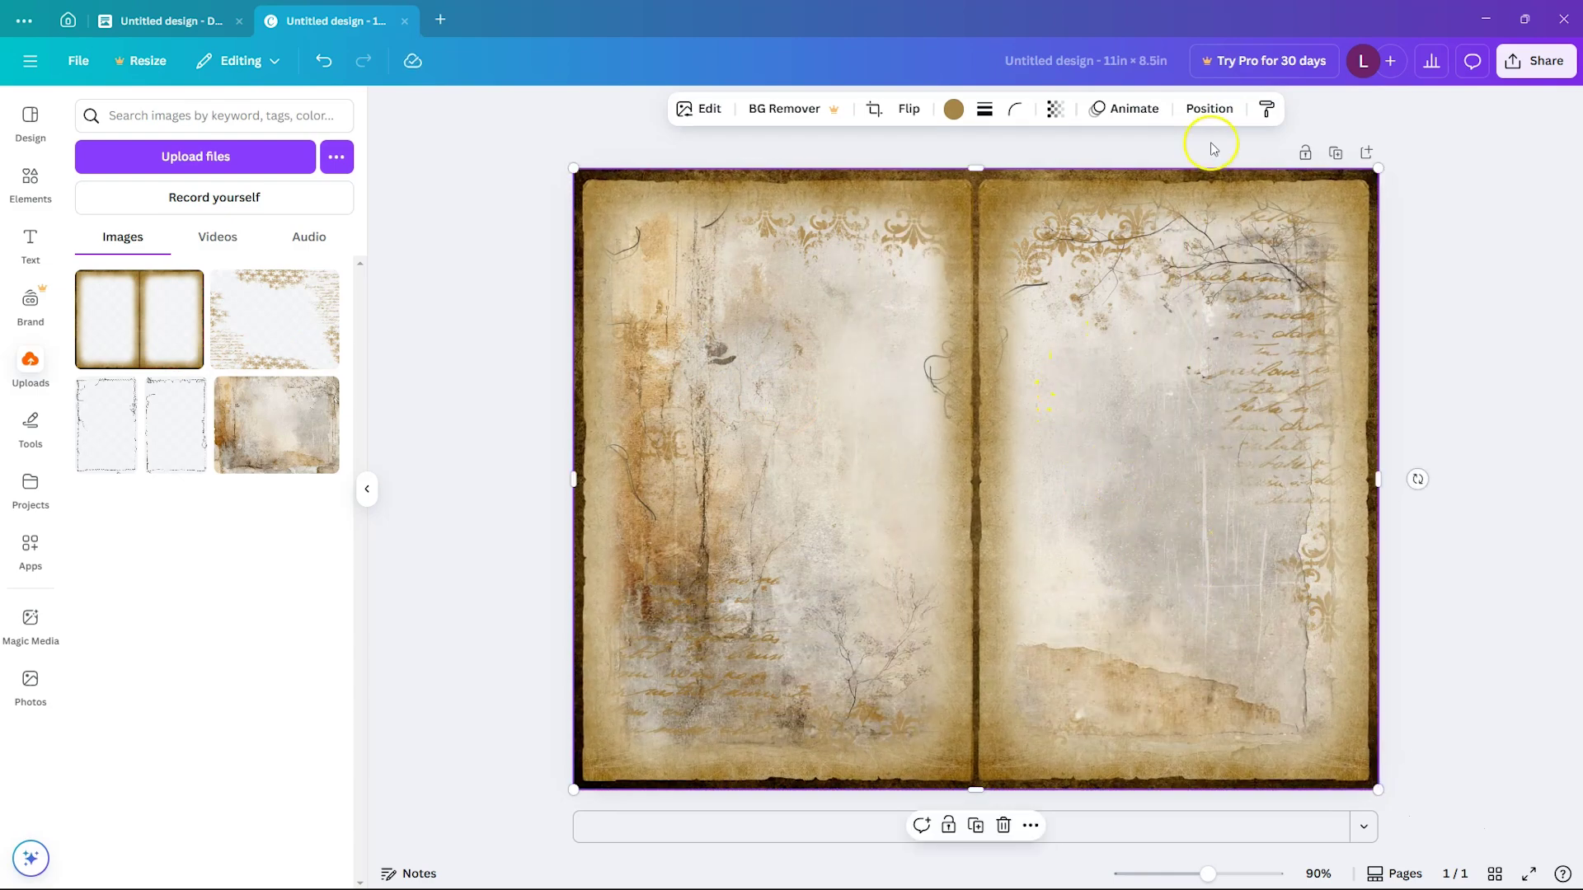
Reorder the layers so the double-page border sits below both stitching frames and the gold overlay directly above the background paper
left_click(1211, 111)
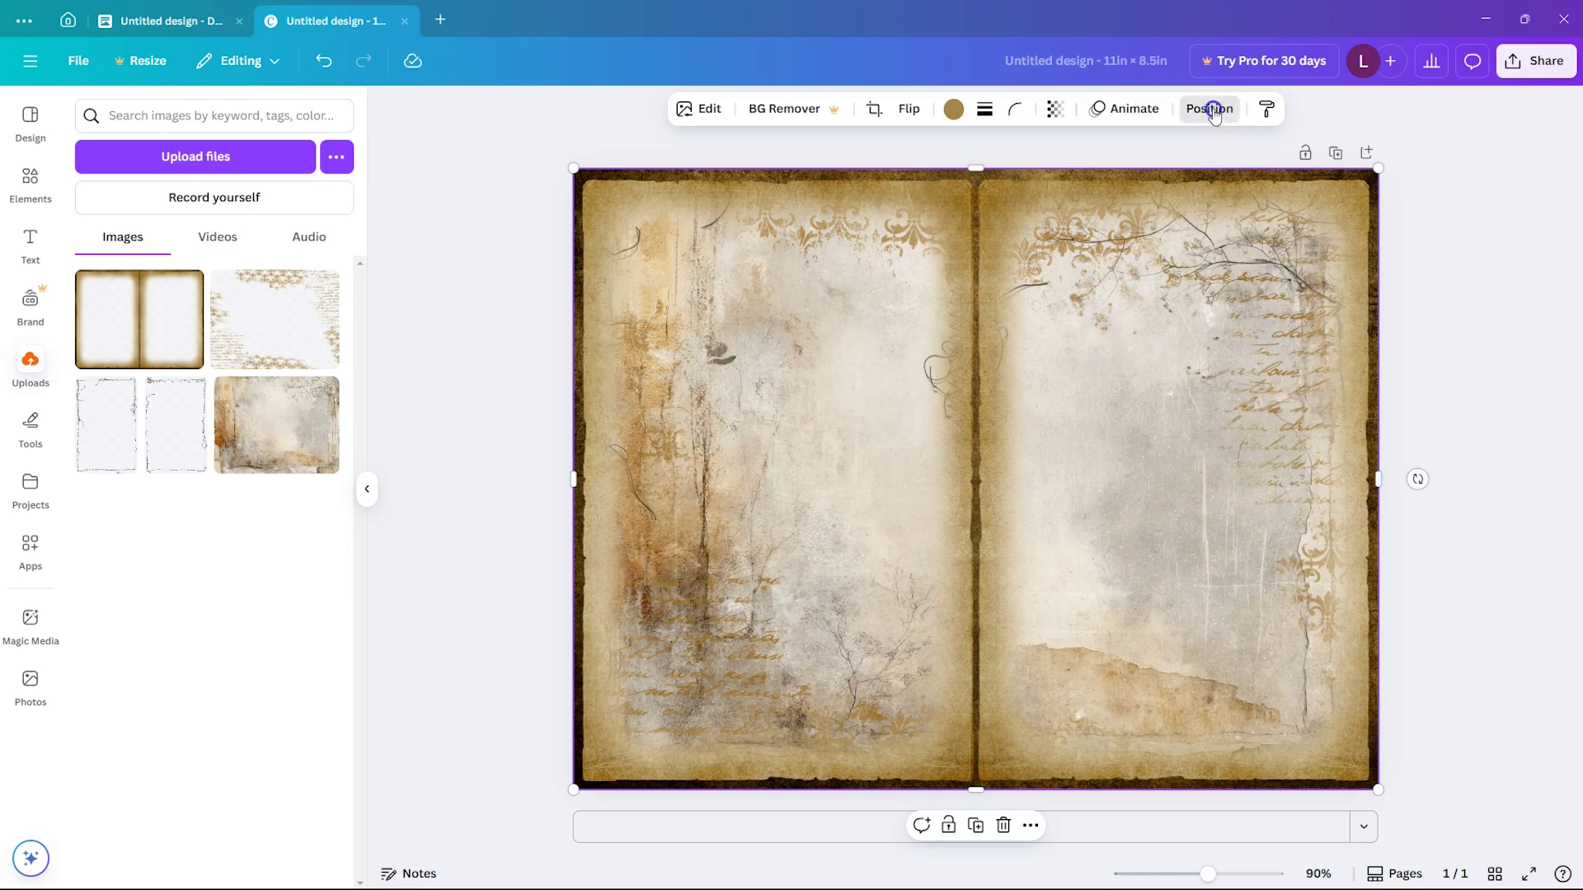
left_click(284, 152)
left_click(248, 256)
left_click_drag(229, 260, 254, 424)
left_click(223, 416)
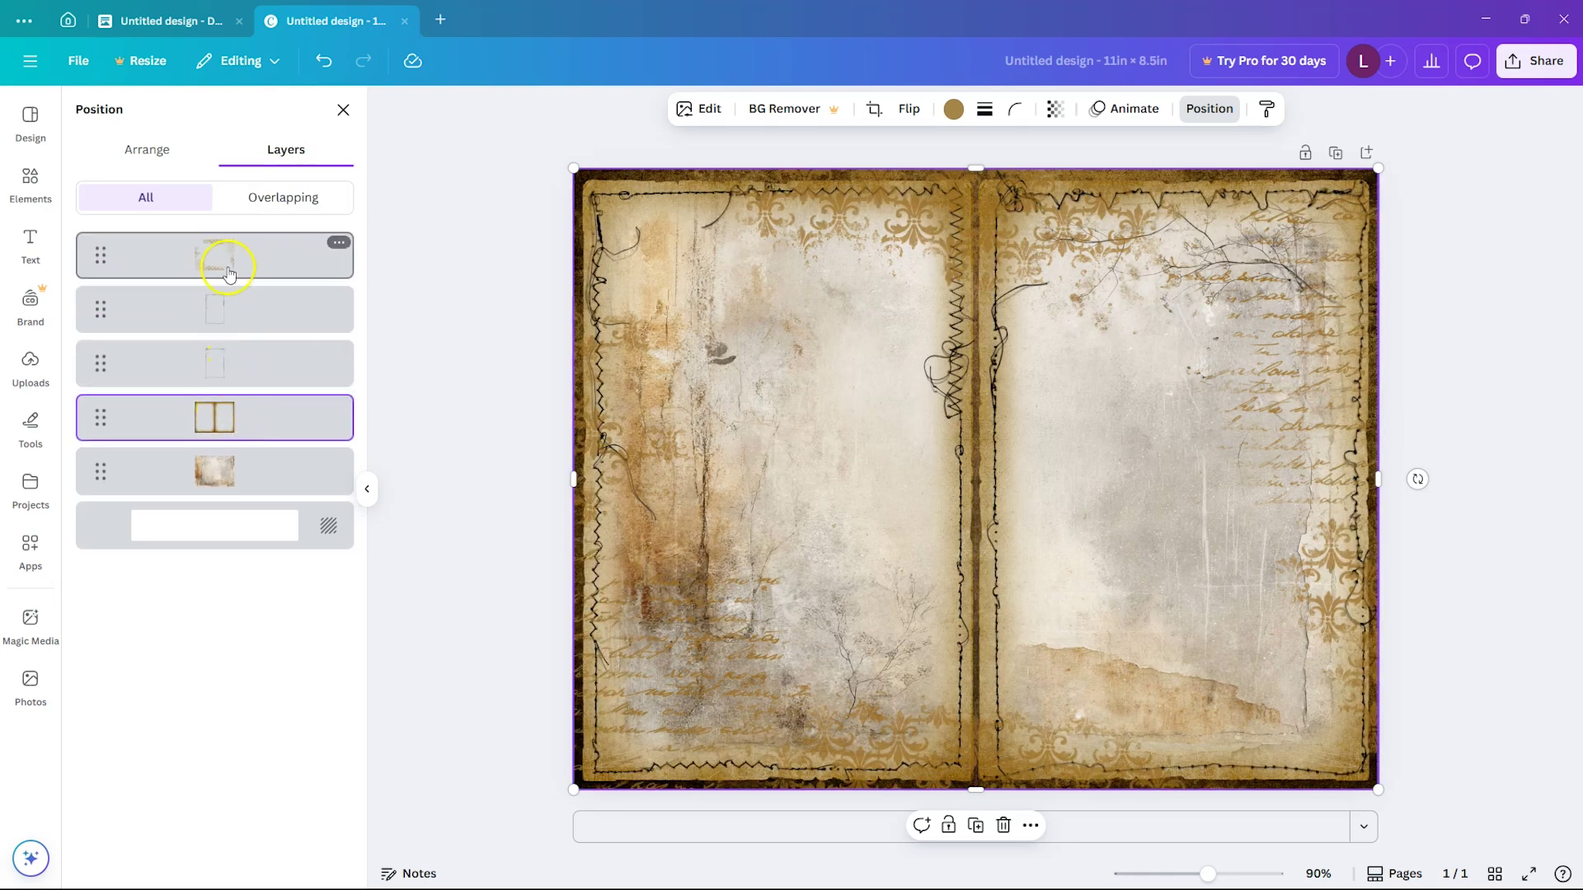
left_click_drag(229, 262, 231, 436)
left_click(239, 384)
left_click(240, 318)
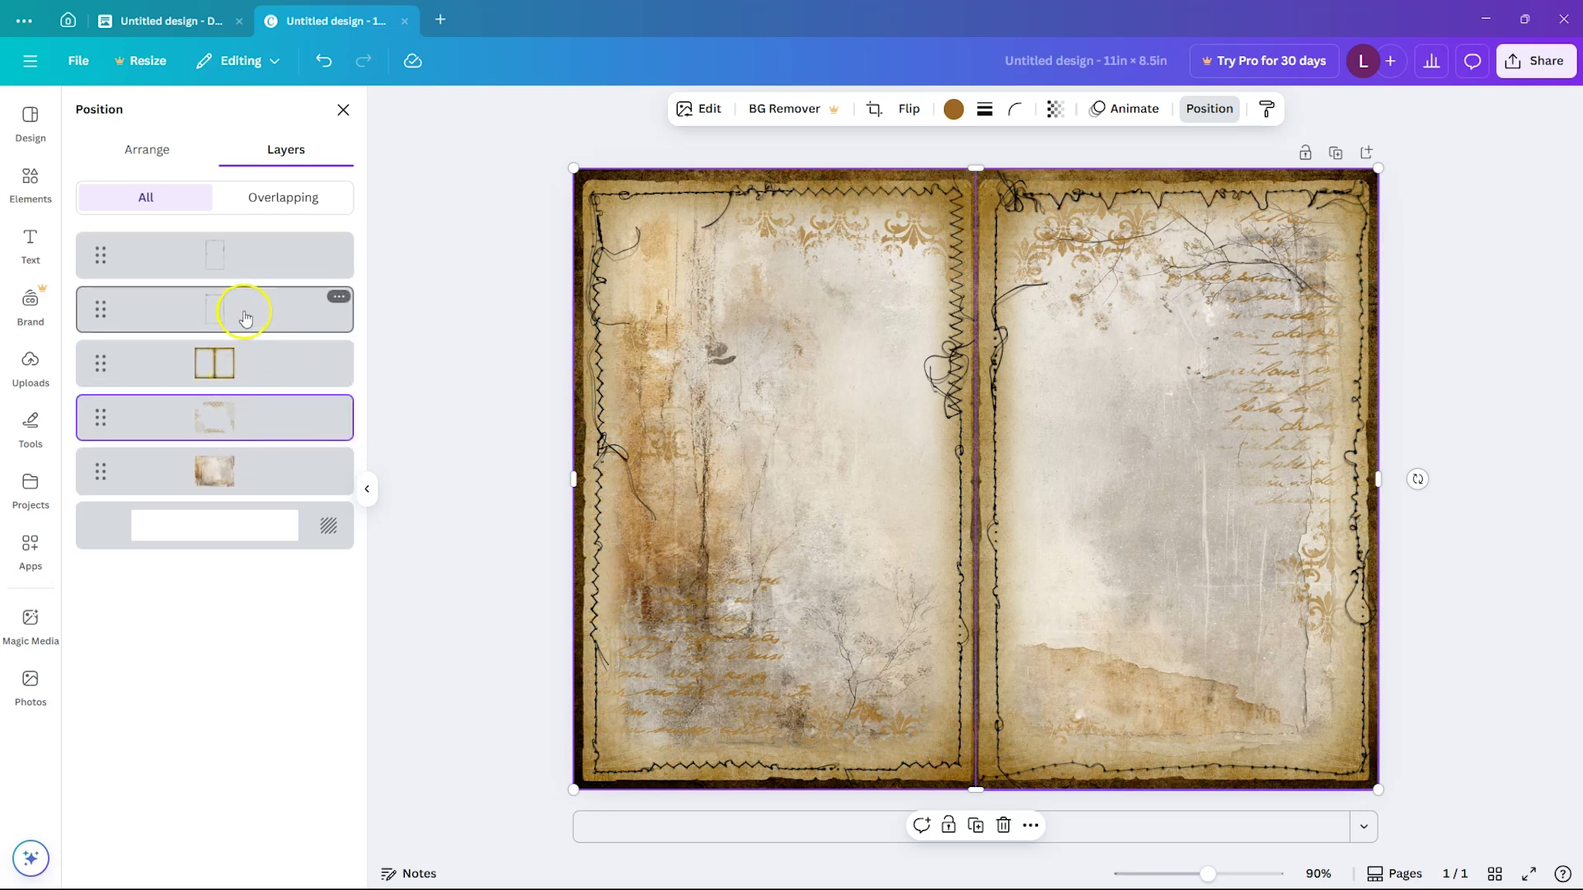
Apply a custom Duotone effect to the left stitching frame and set its highlights to white FFFFFF
left_click(269, 252)
left_click(341, 111)
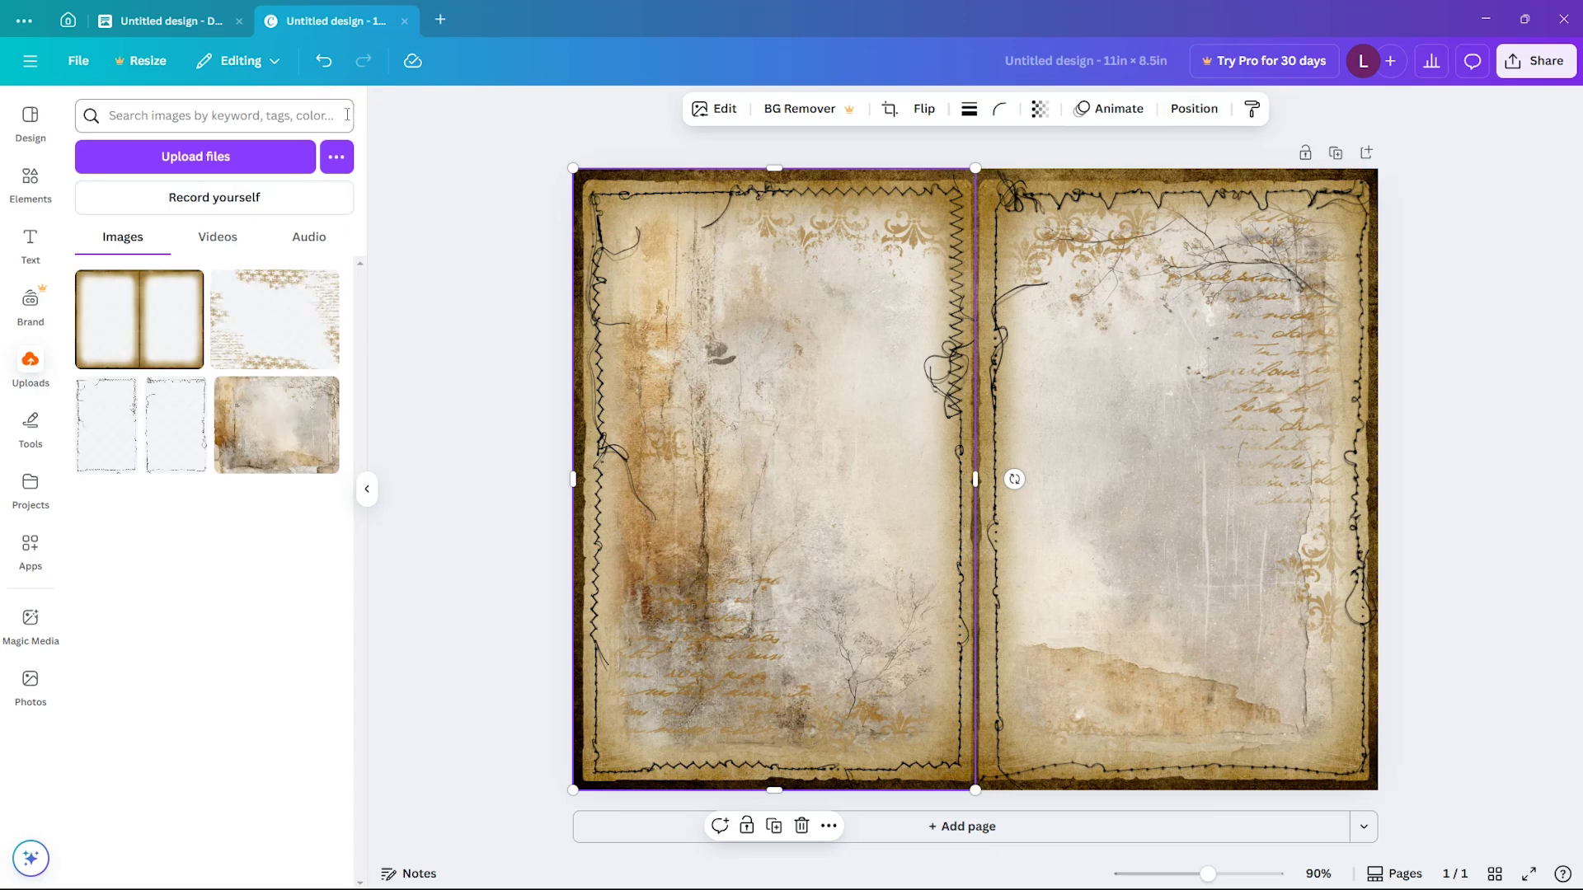
left_click(466, 124)
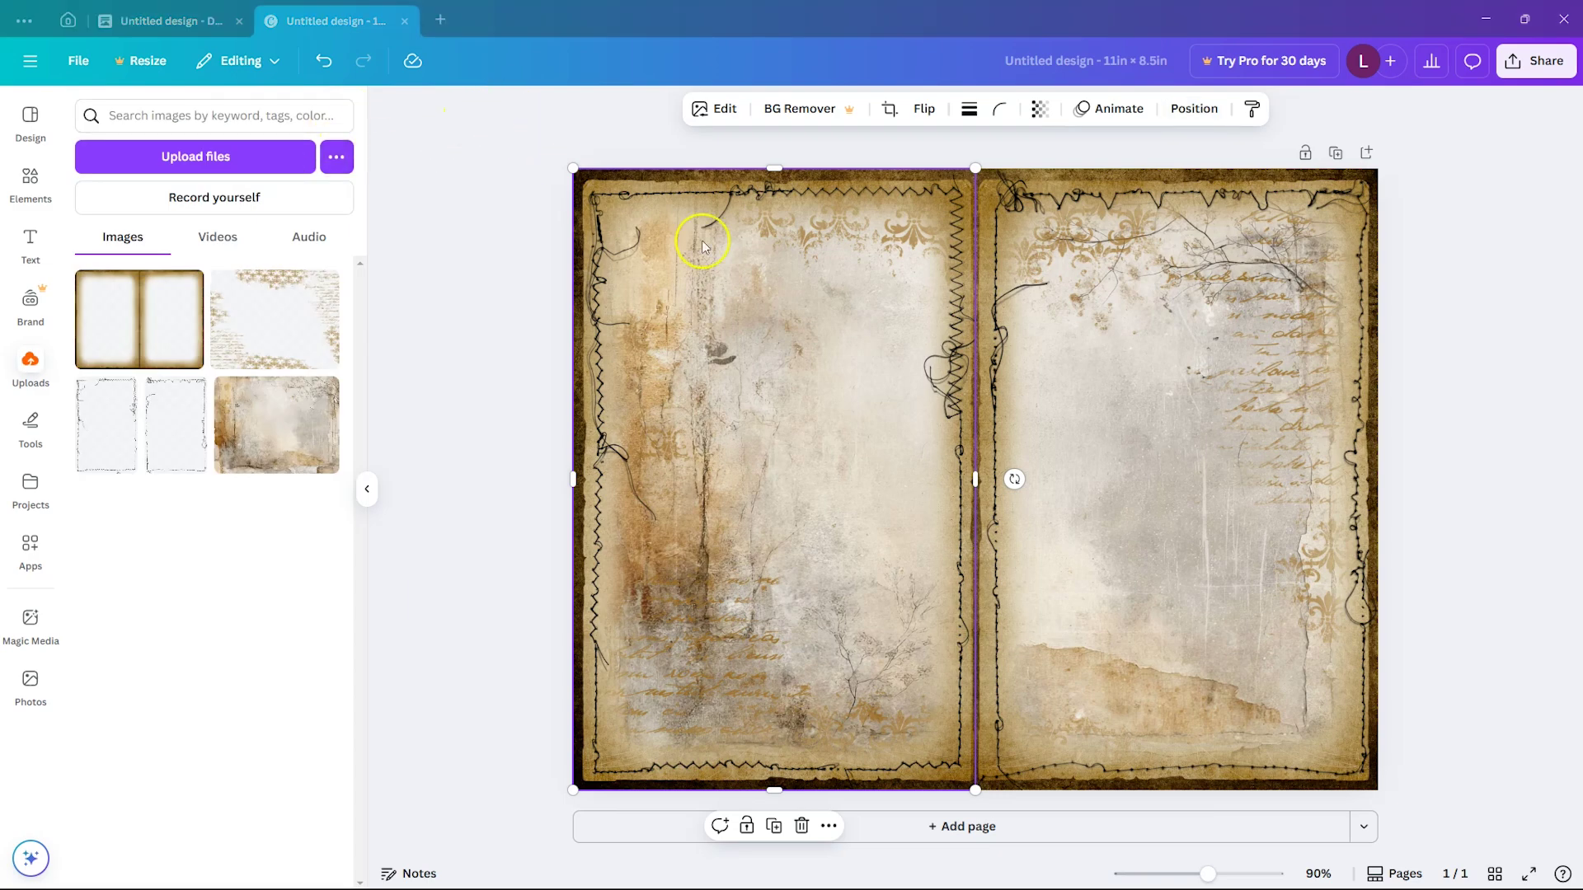
left_click(724, 111)
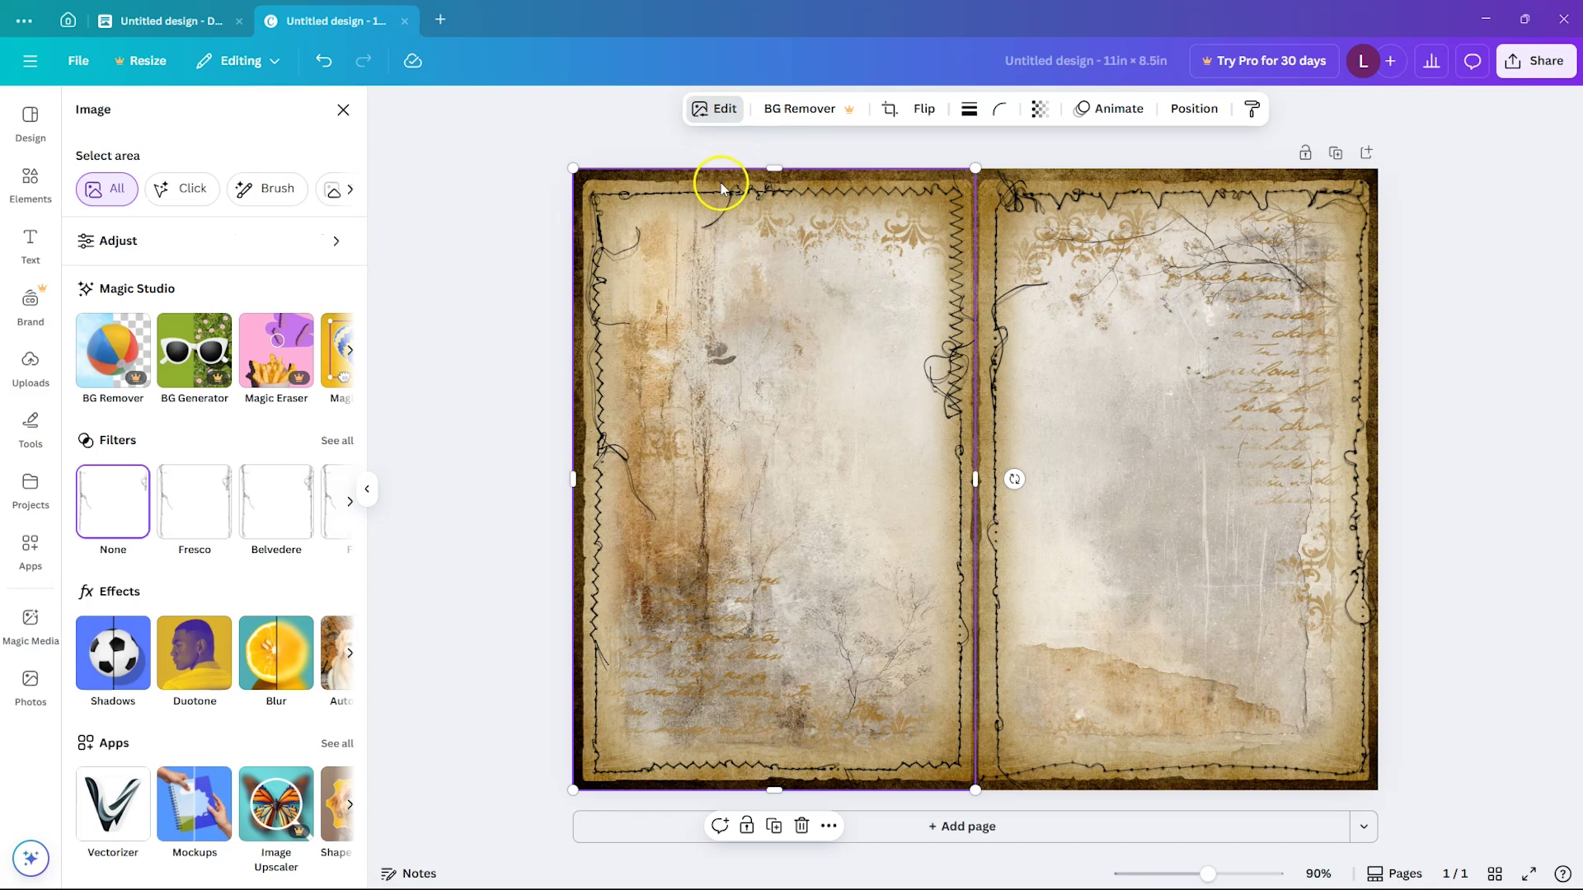
left_click(192, 672)
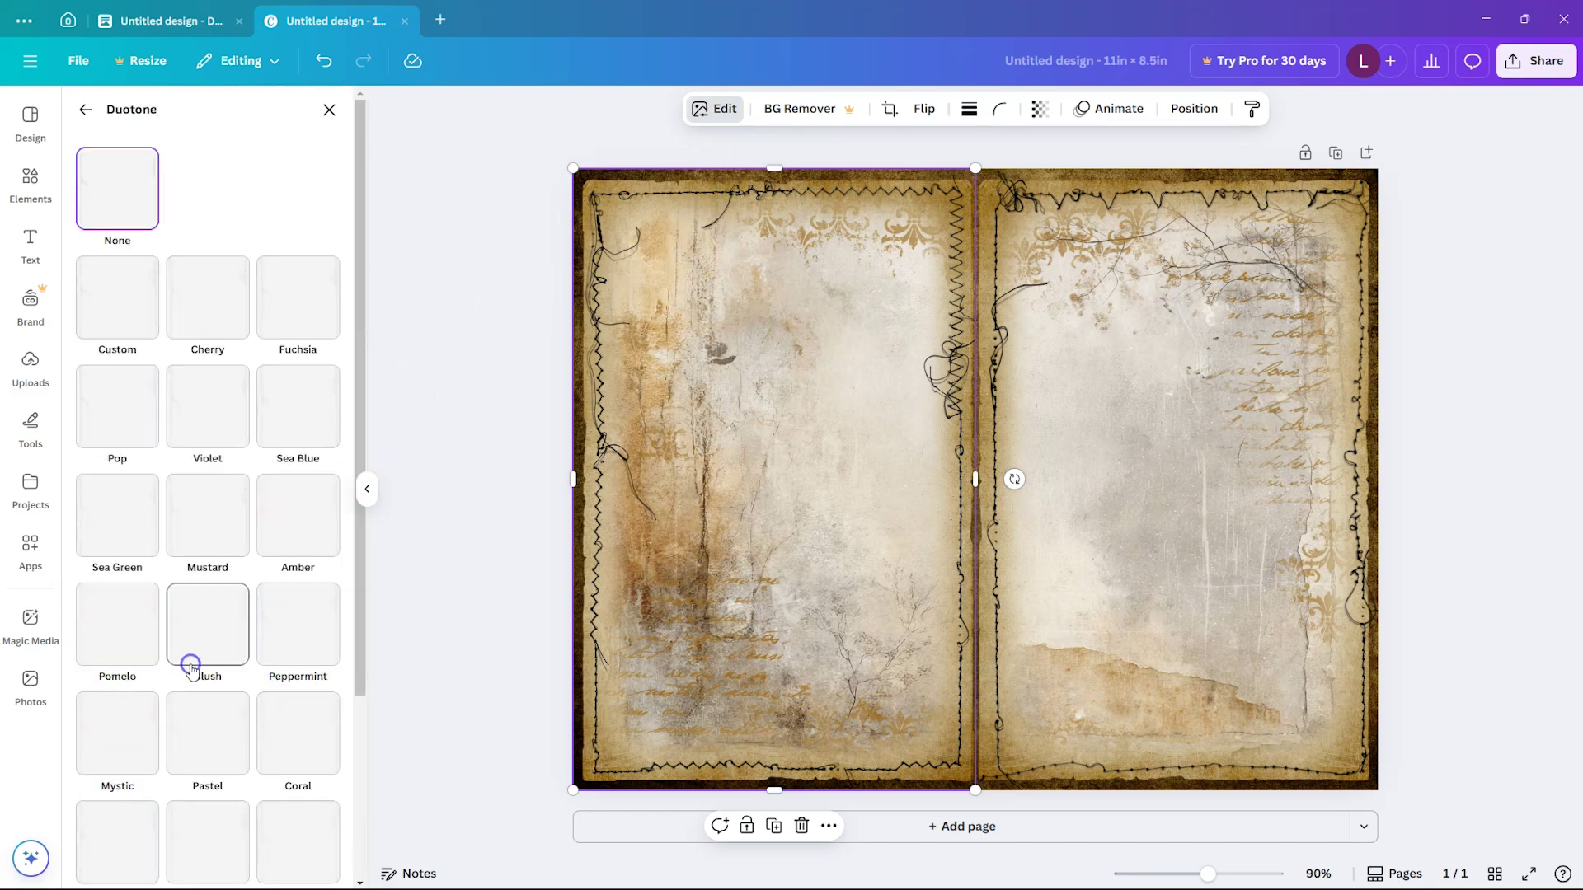
left_click(114, 310)
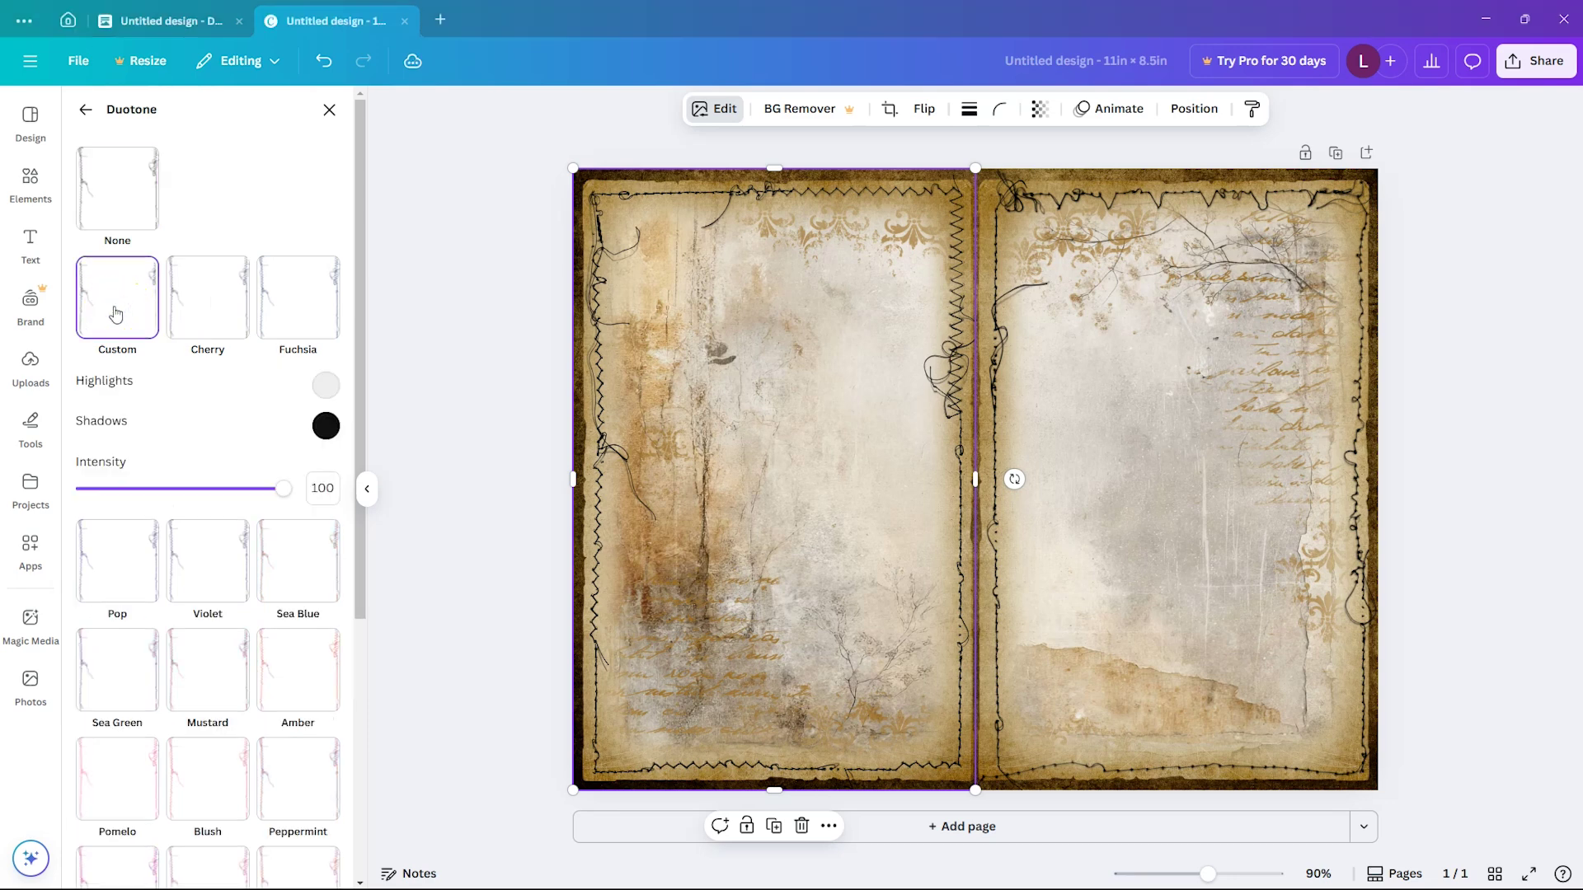
left_click(112, 422)
left_click(326, 385)
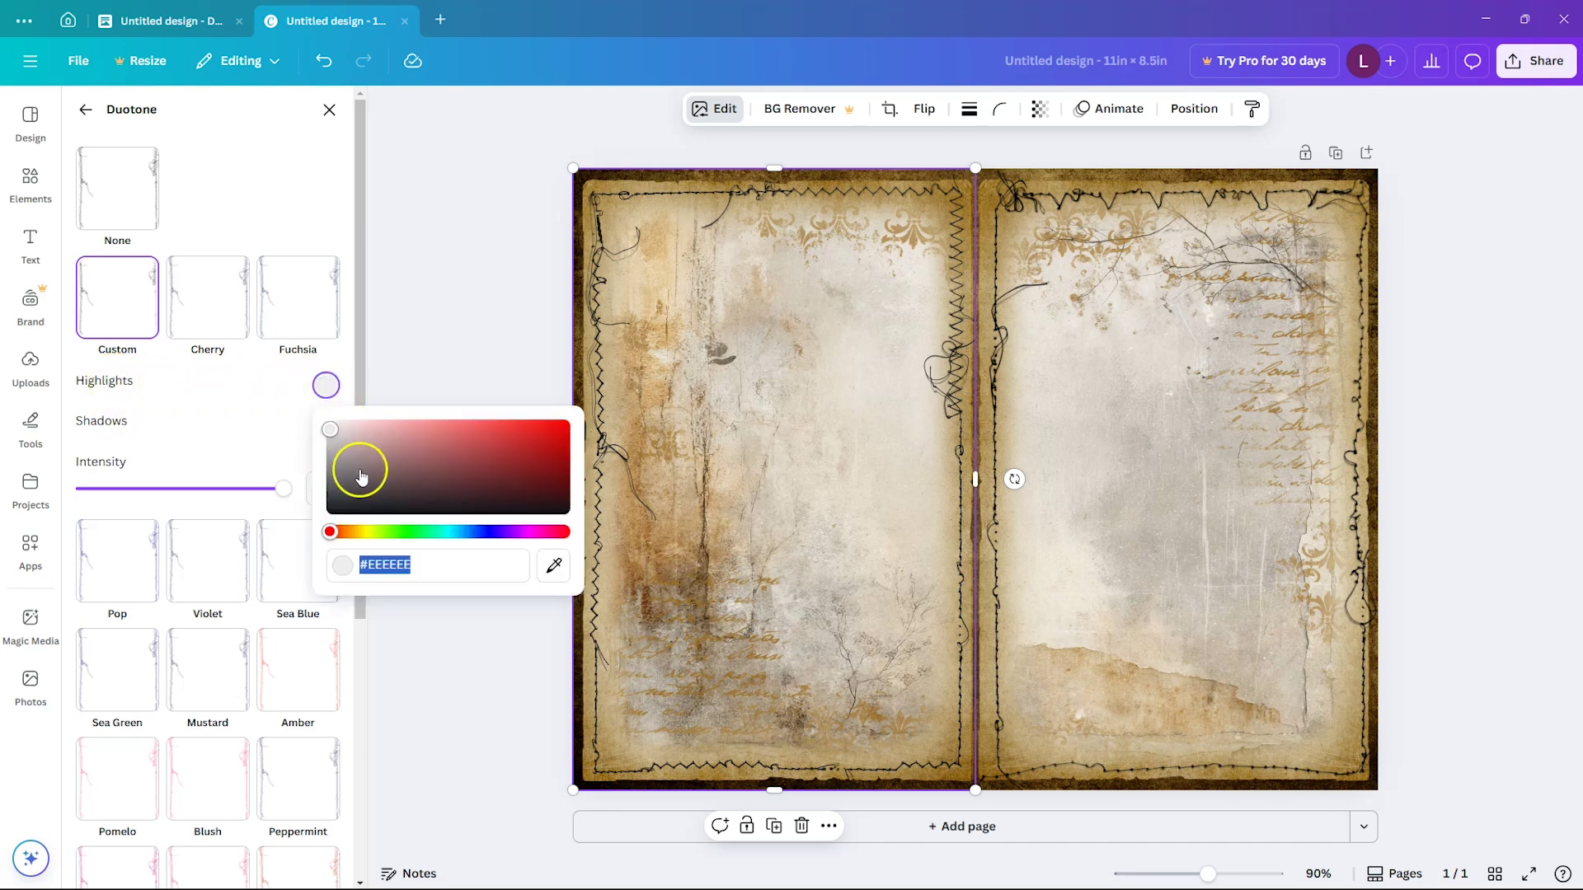
left_click_drag(333, 429, 325, 409)
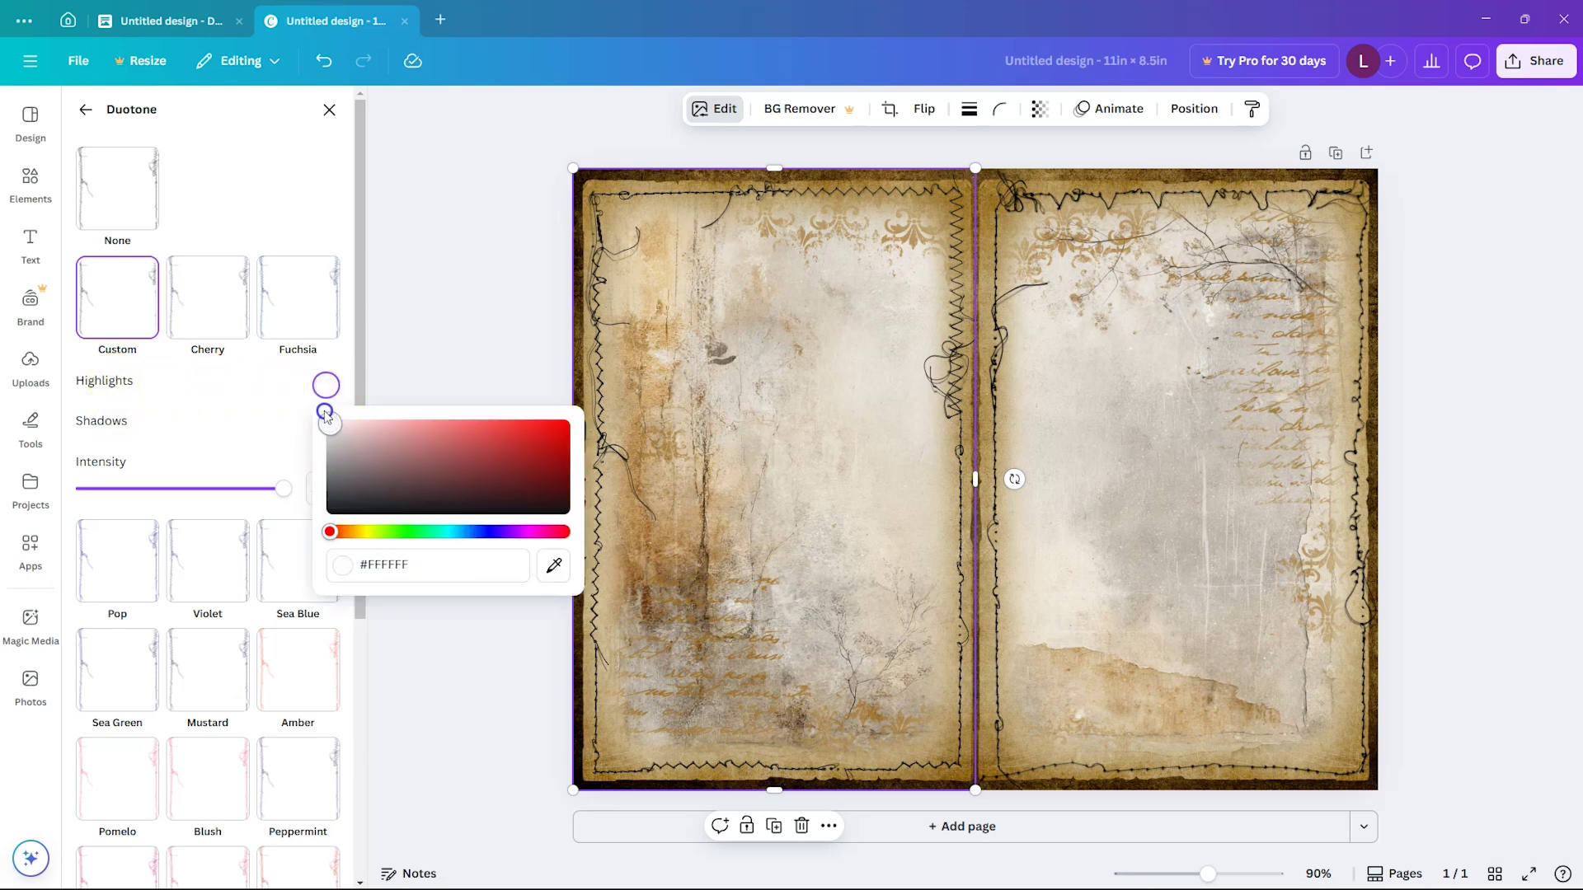
double_click(399, 566)
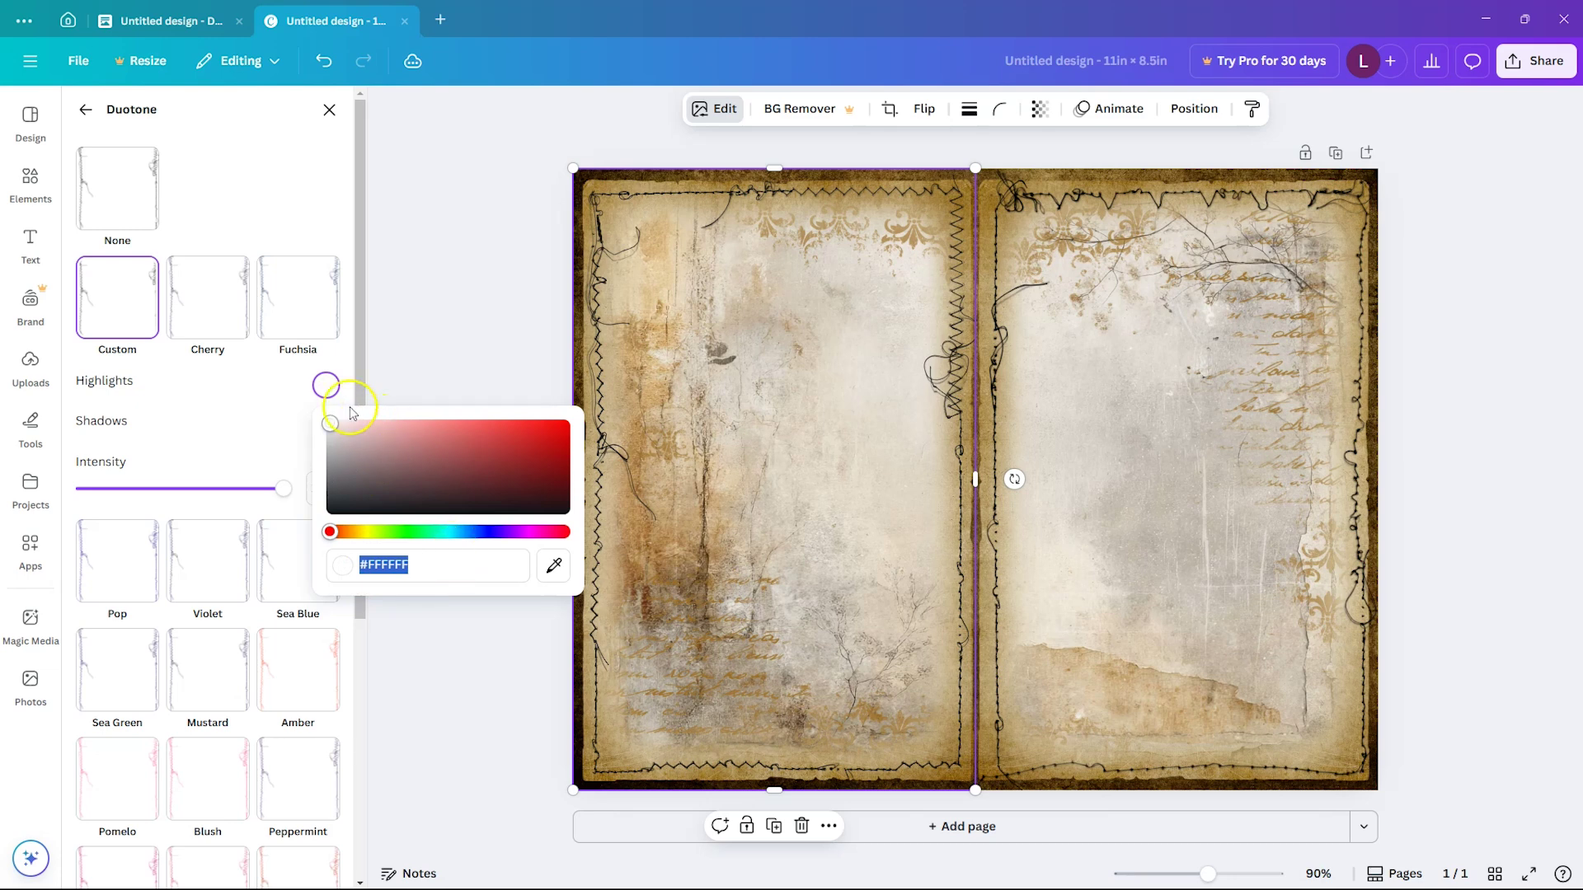
left_click(325, 385)
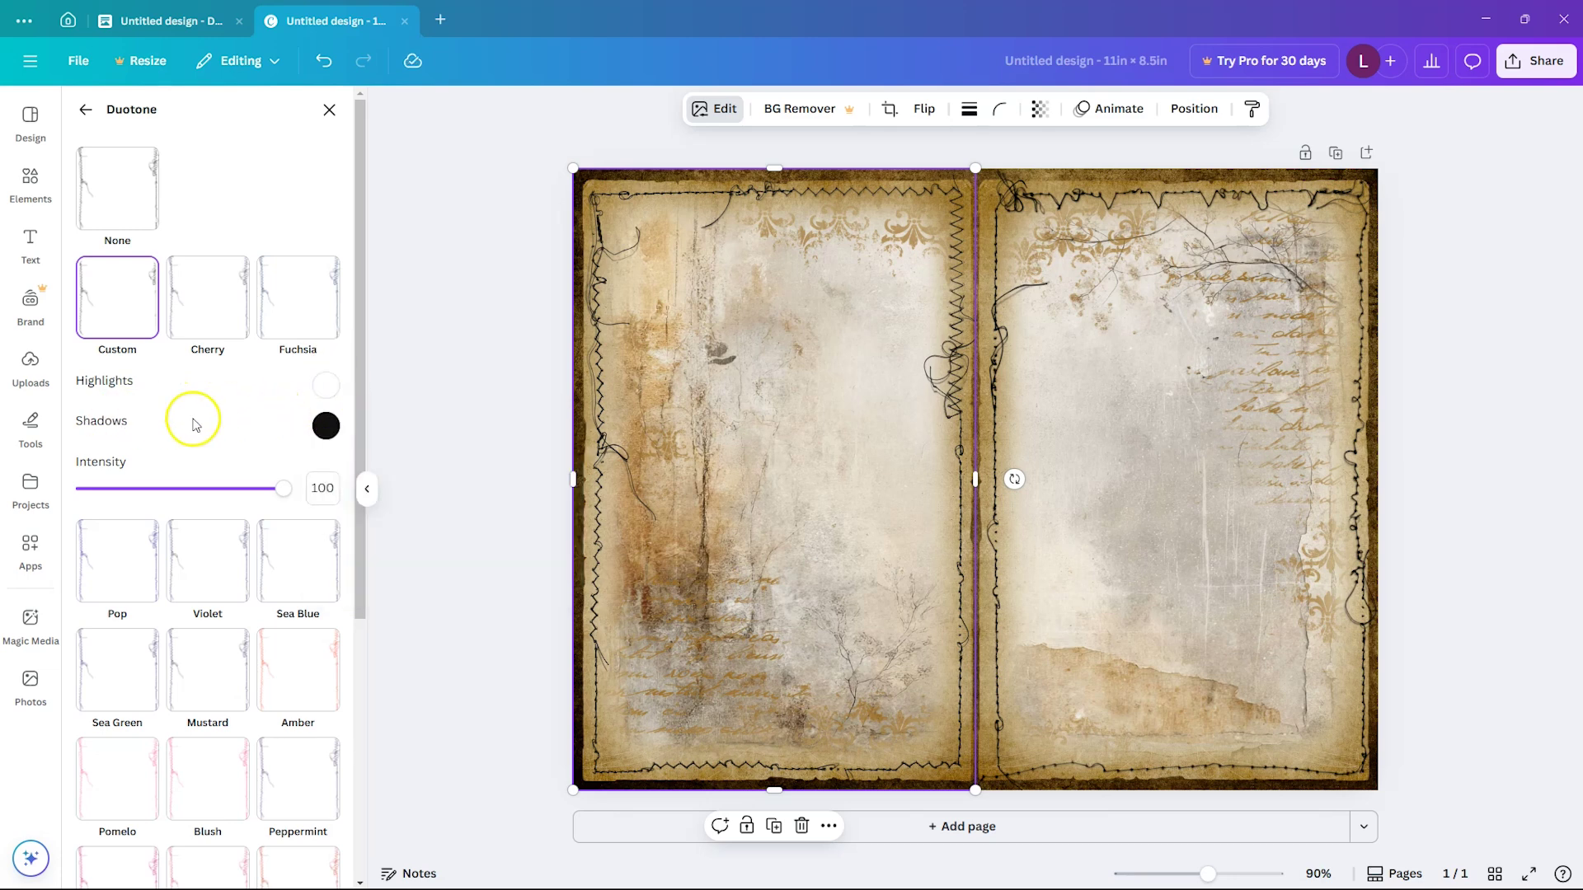
Set the left stitching's Duotone shadows to dark brown 5B3A02 and copy that color code
left_click(324, 426)
mouse_move(369, 508)
left_mouse_down()
mouse_move(495, 484)
mouse_move(530, 512)
mouse_move(495, 489)
left_mouse_up()
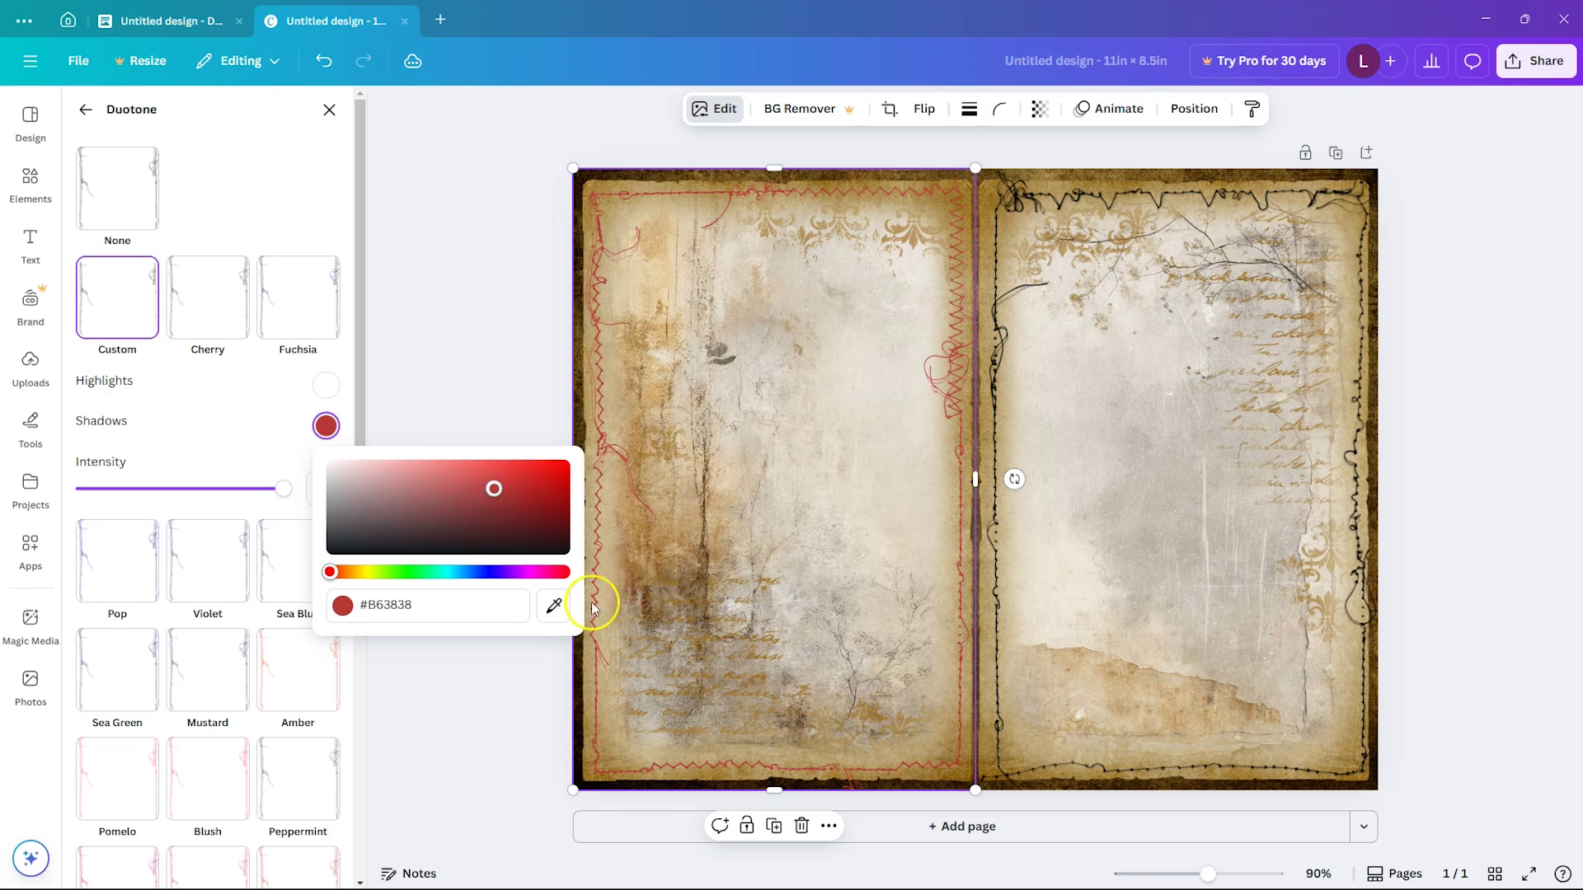
left_click(357, 572)
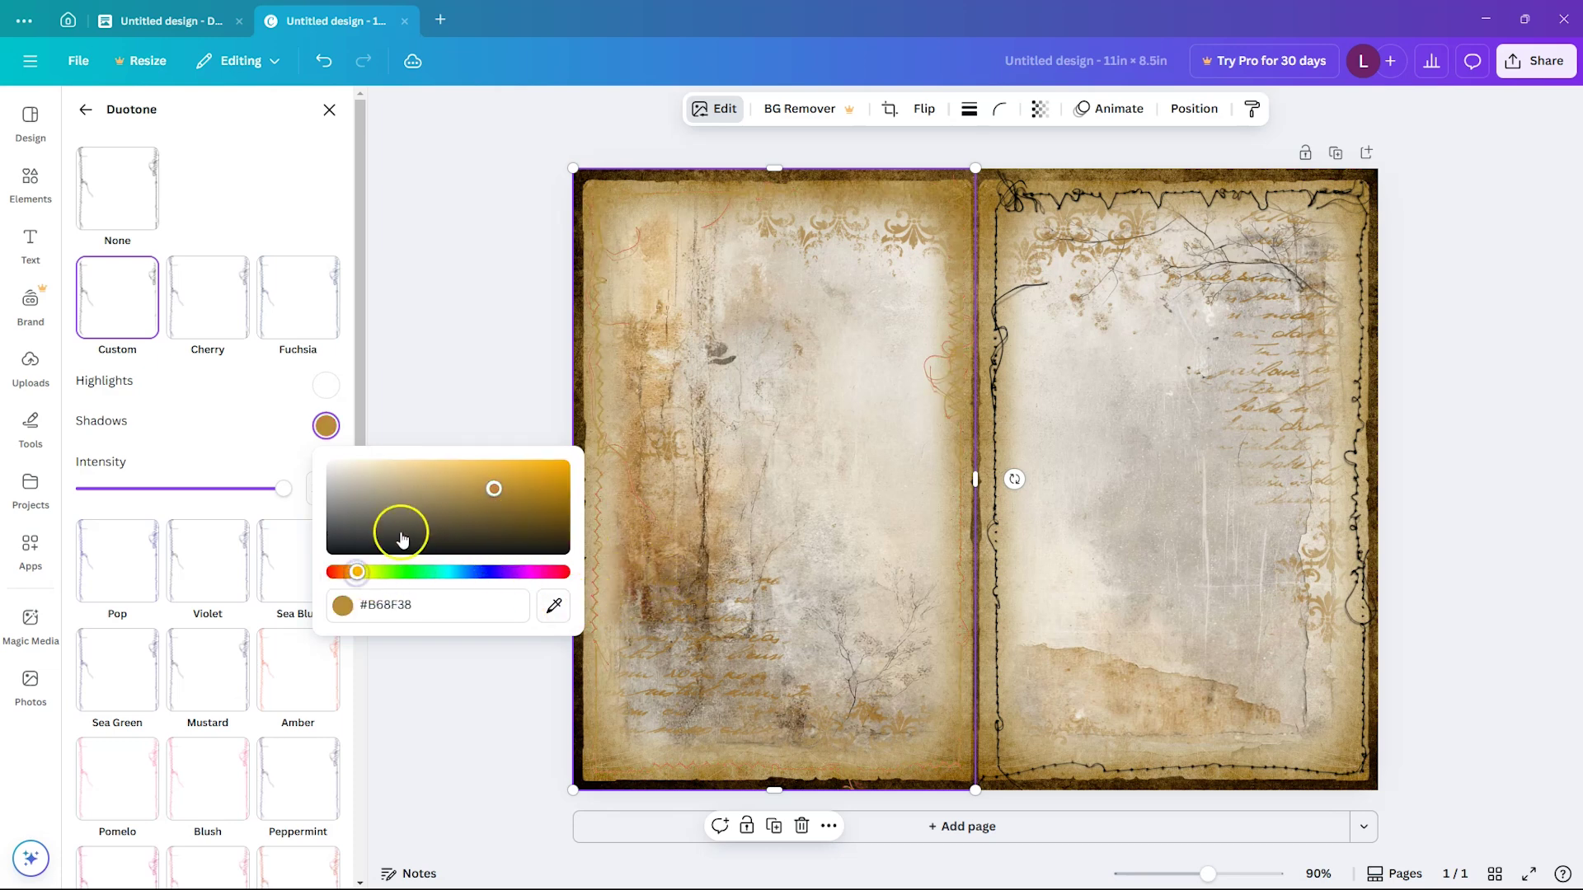
mouse_move(492, 488)
left_mouse_down()
mouse_move(527, 495)
mouse_move(453, 470)
mouse_move(396, 495)
mouse_move(392, 481)
mouse_move(542, 487)
mouse_move(564, 521)
left_mouse_up()
left_click(434, 607)
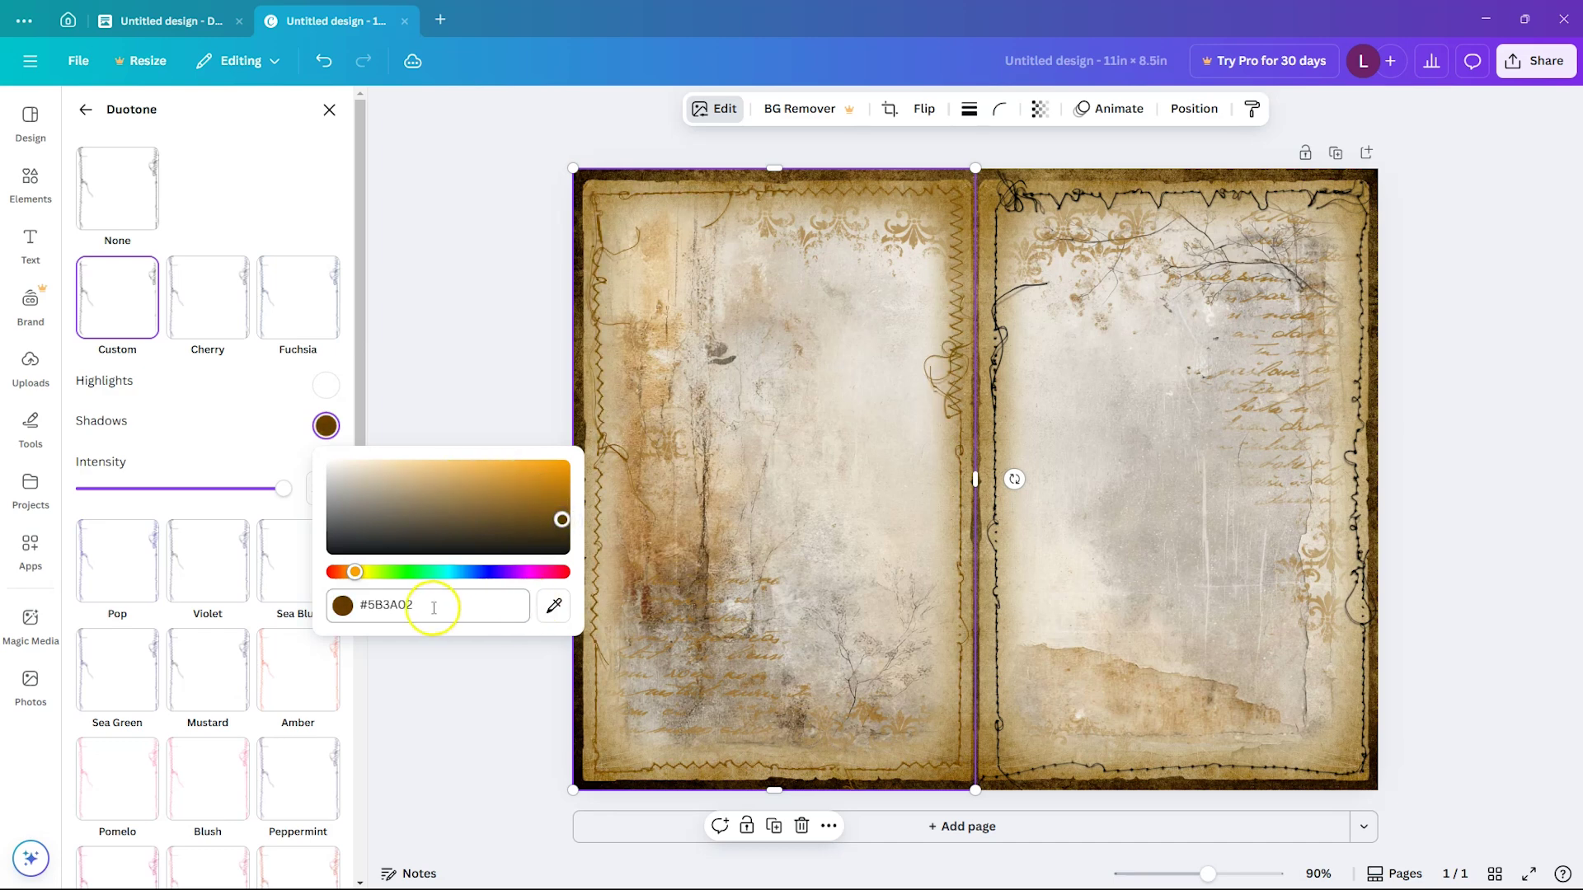
double_click(416, 608)
key("ctrl+c")
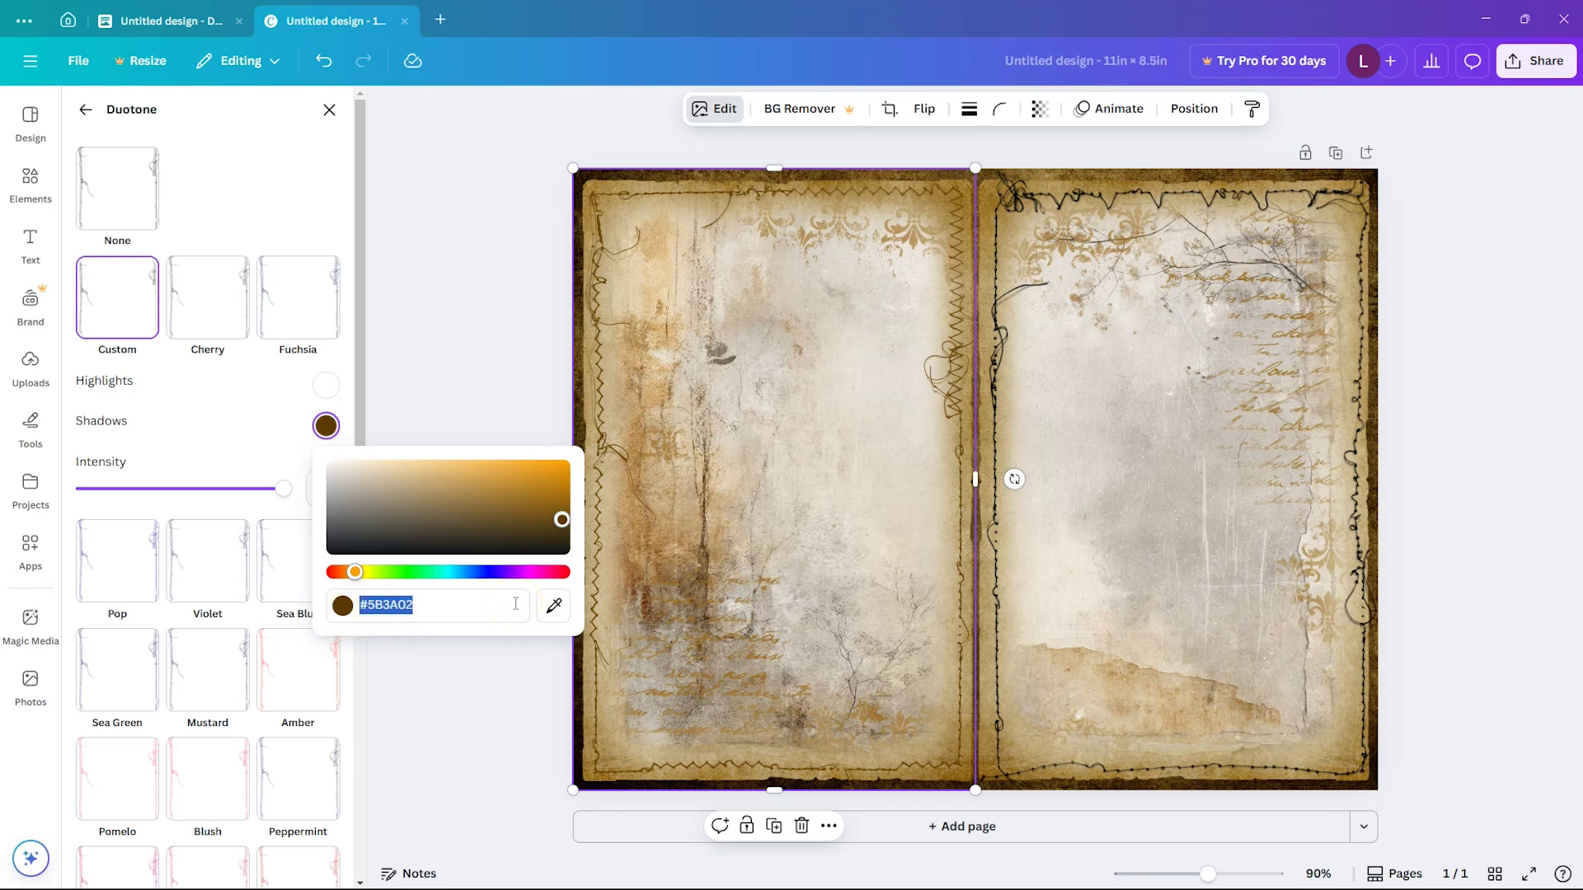
left_click(312, 212)
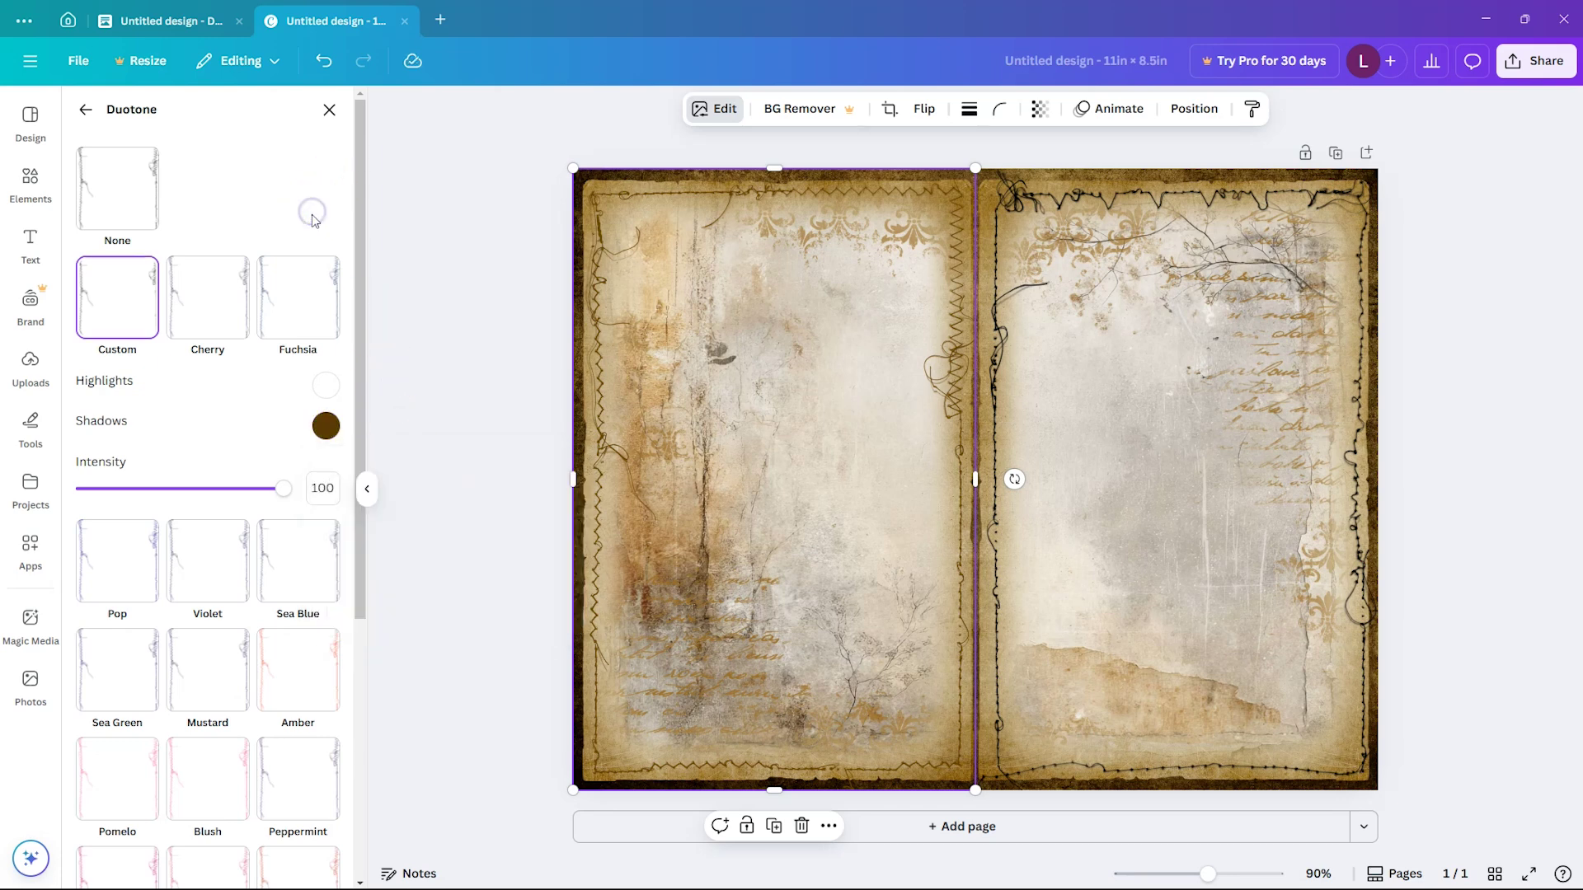
left_click(473, 286)
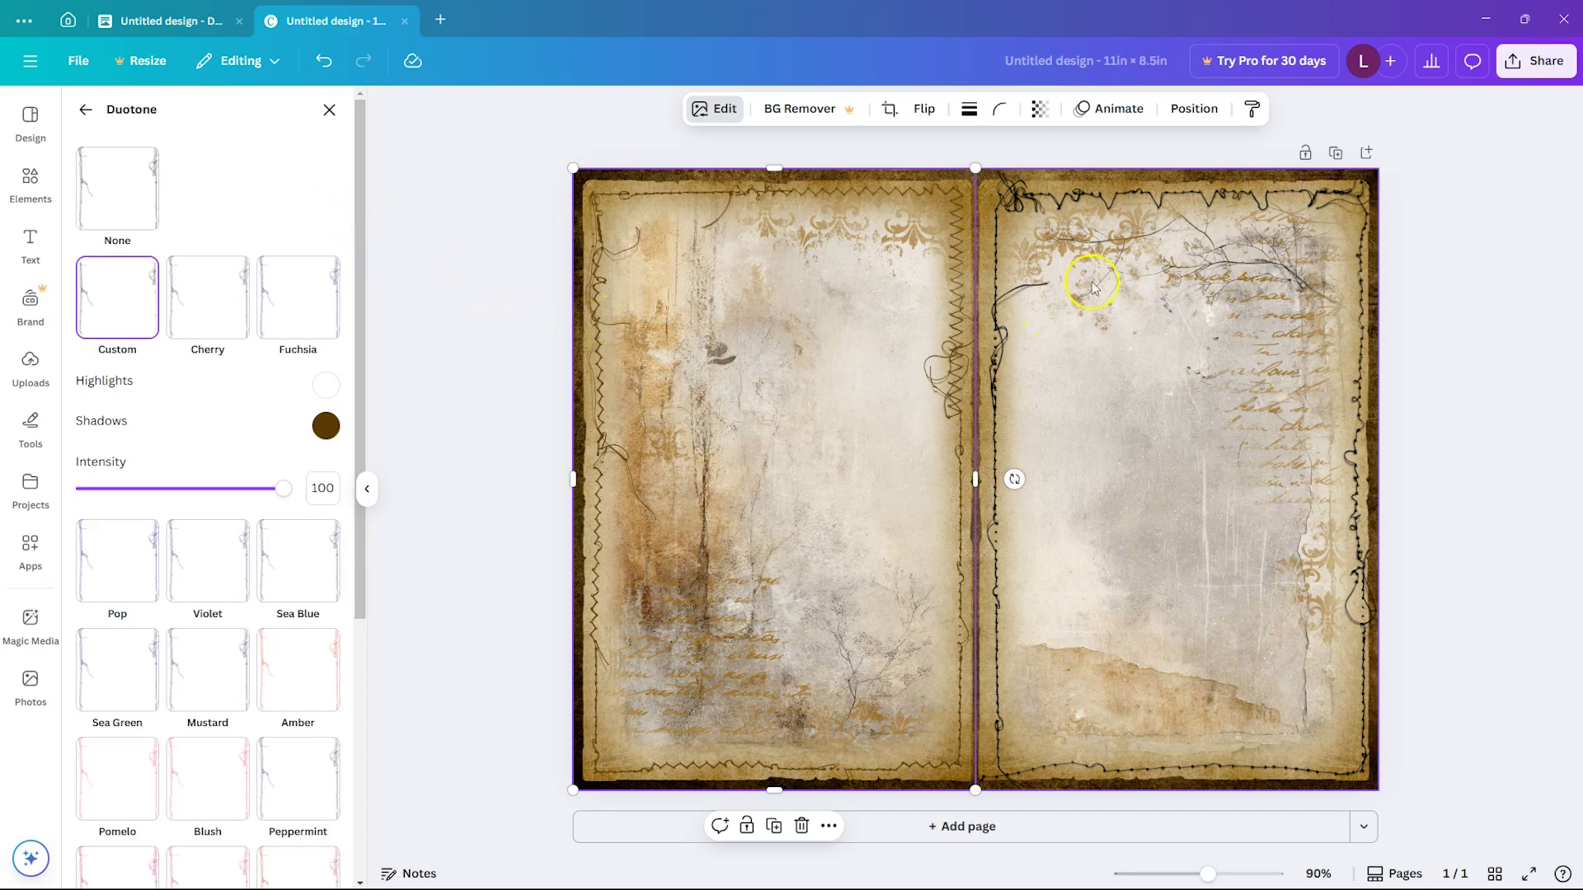
Apply a custom Duotone effect to the right stitching frame with highlights FFFFFF and the copied shadow color 5B3A02
left_click(1109, 213)
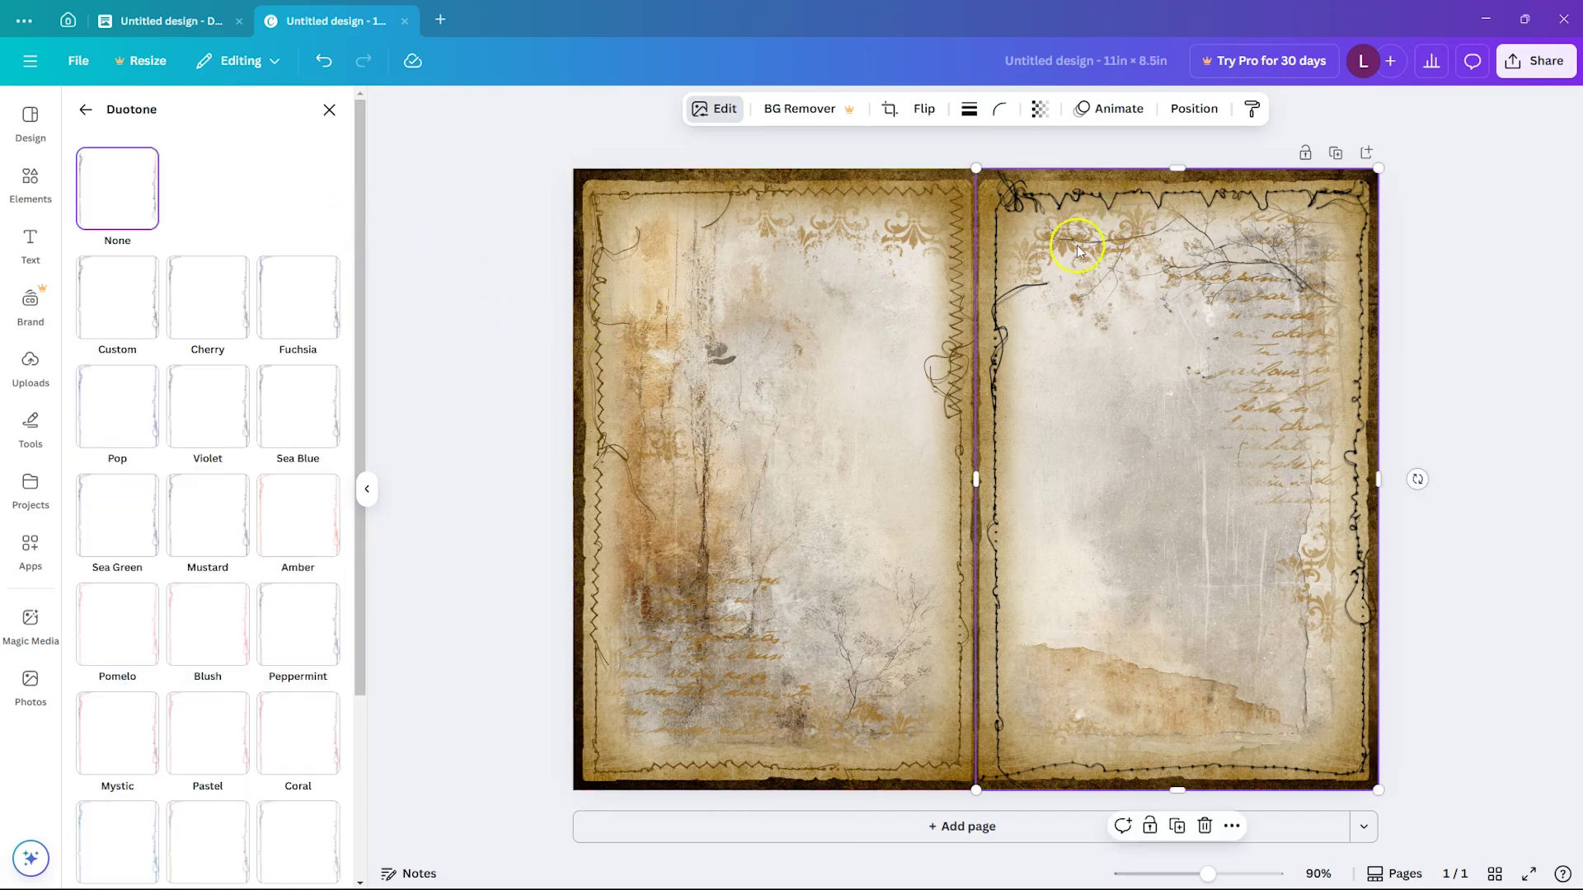
left_click(136, 294)
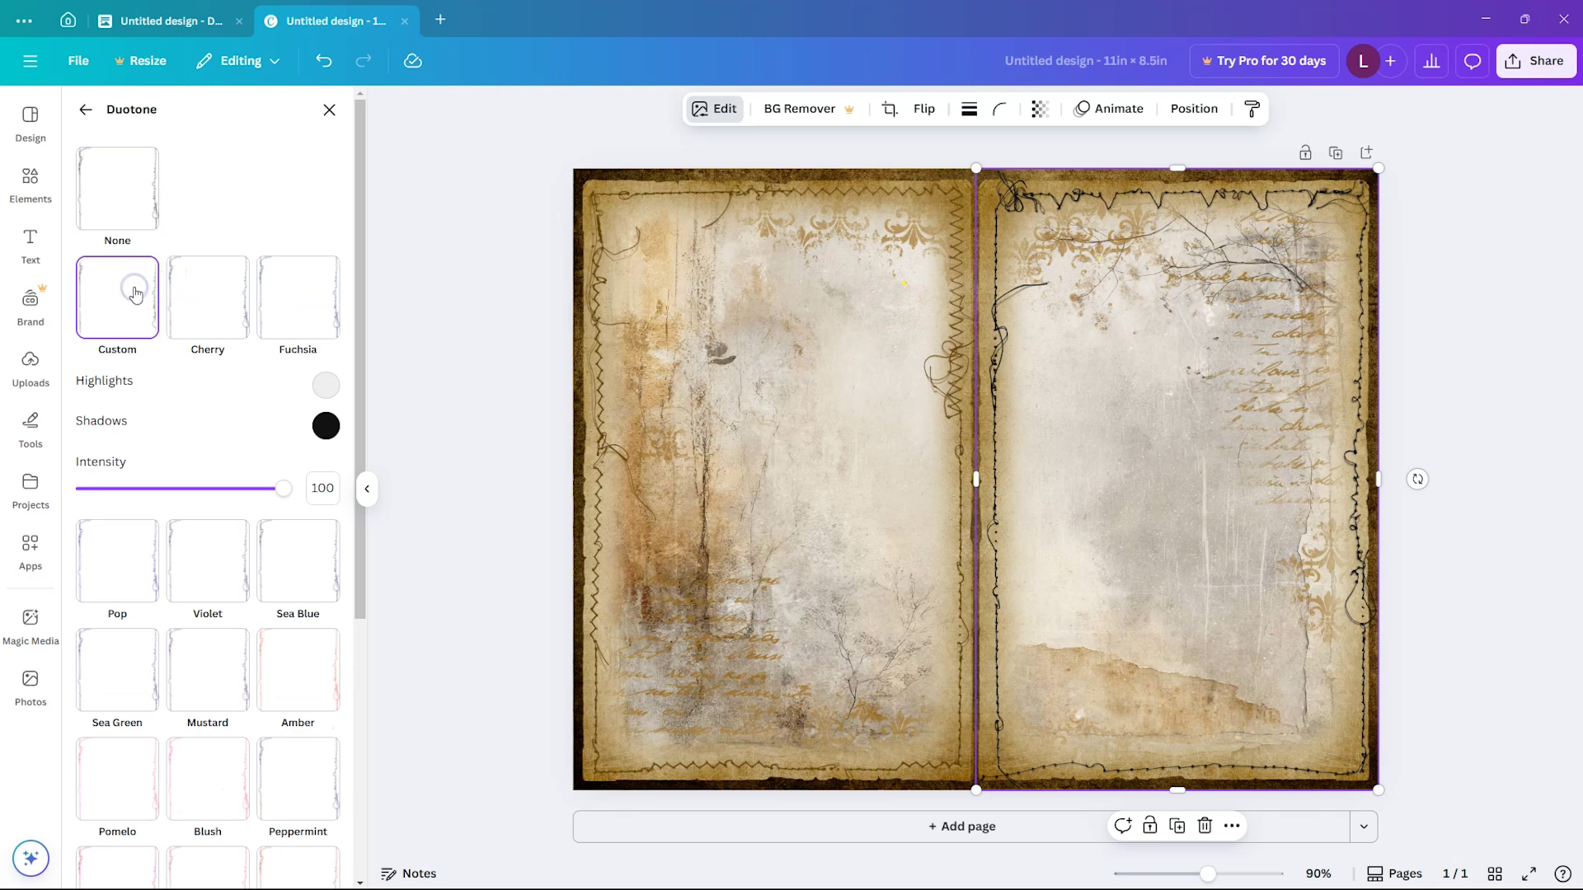
left_click(327, 387)
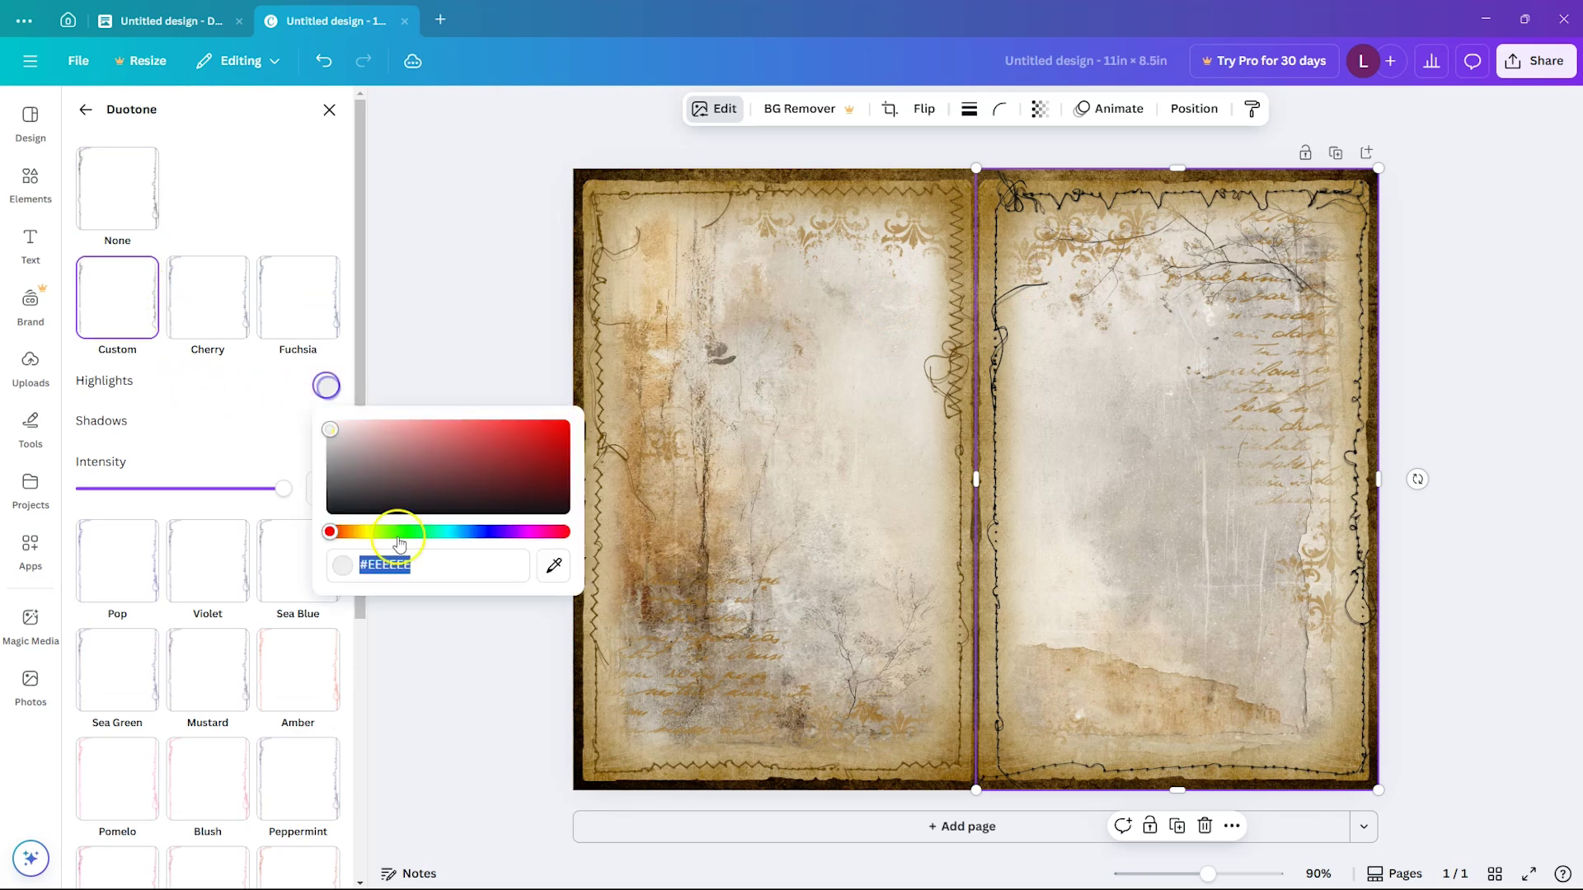
left_click_drag(331, 449, 321, 410)
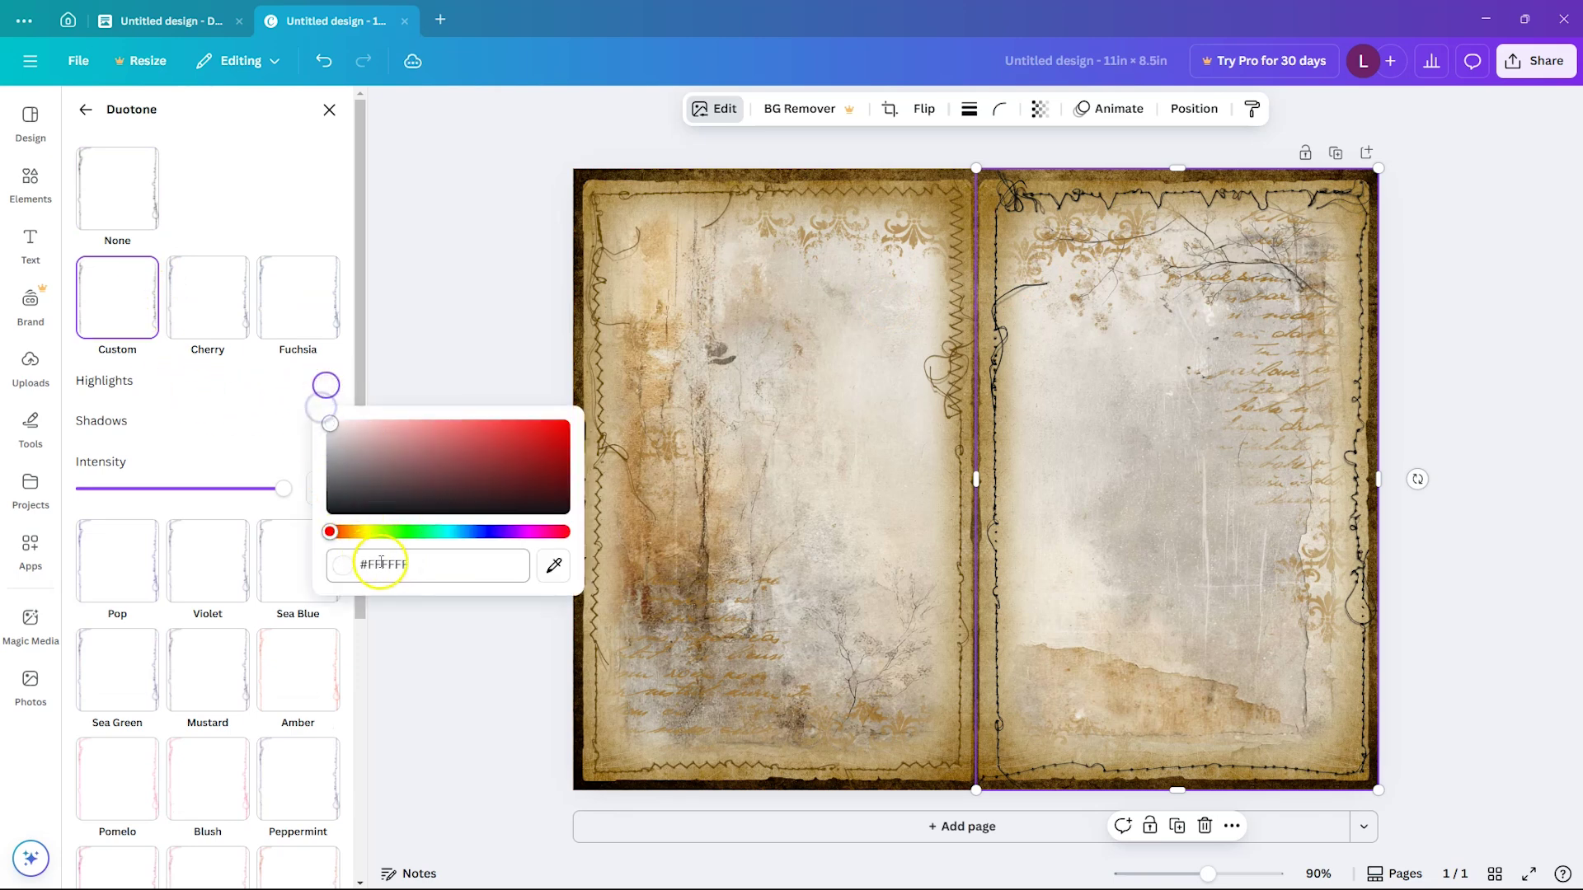
left_click(254, 452)
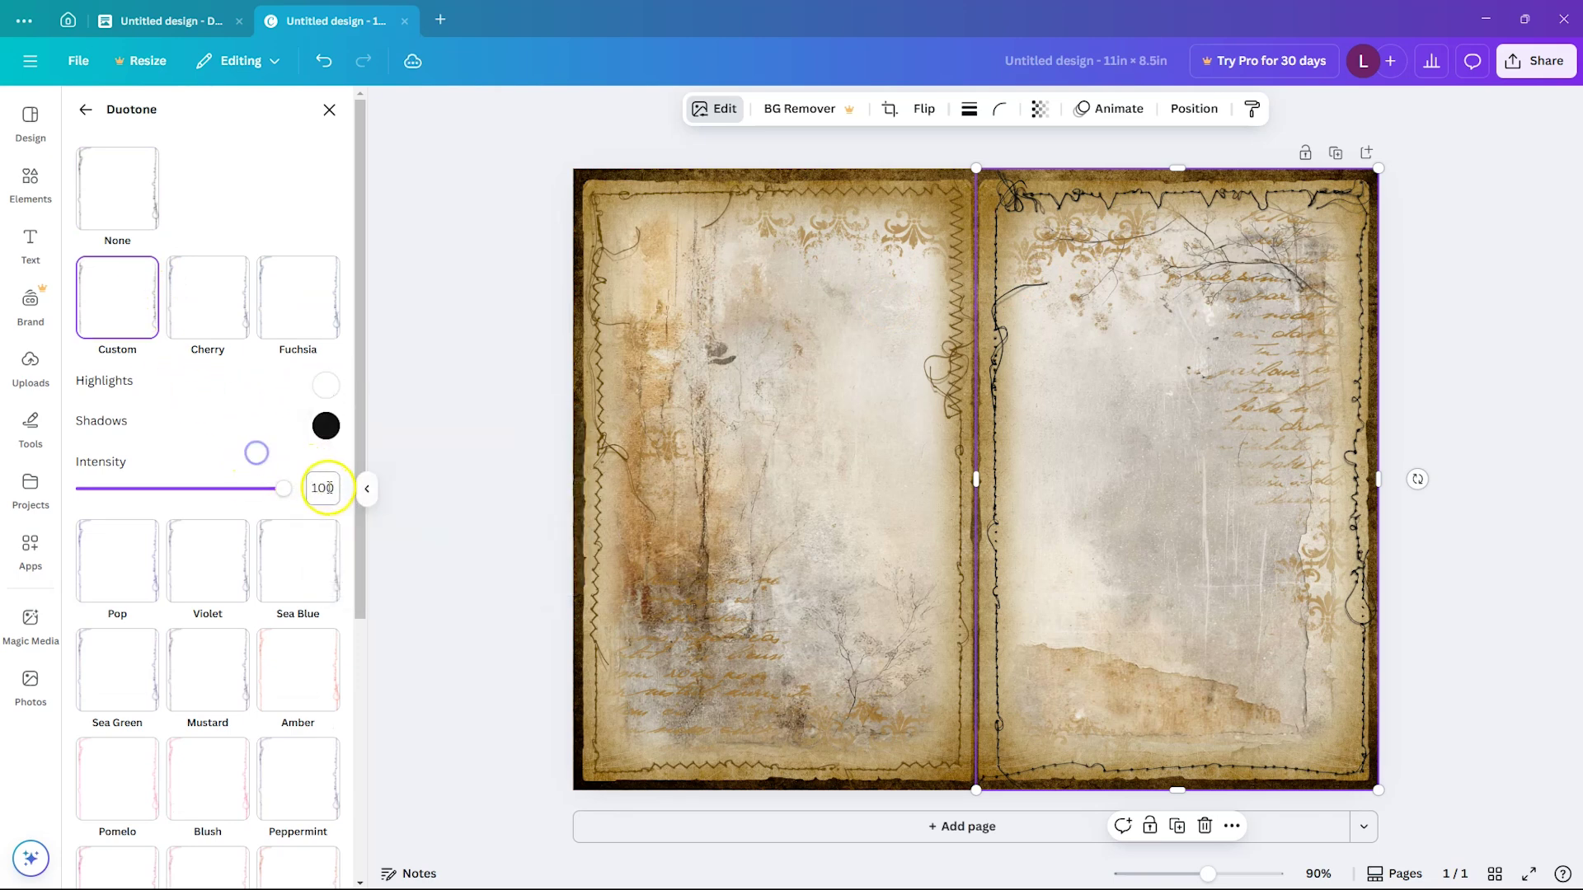
left_click(326, 426)
key("ctrl+v")
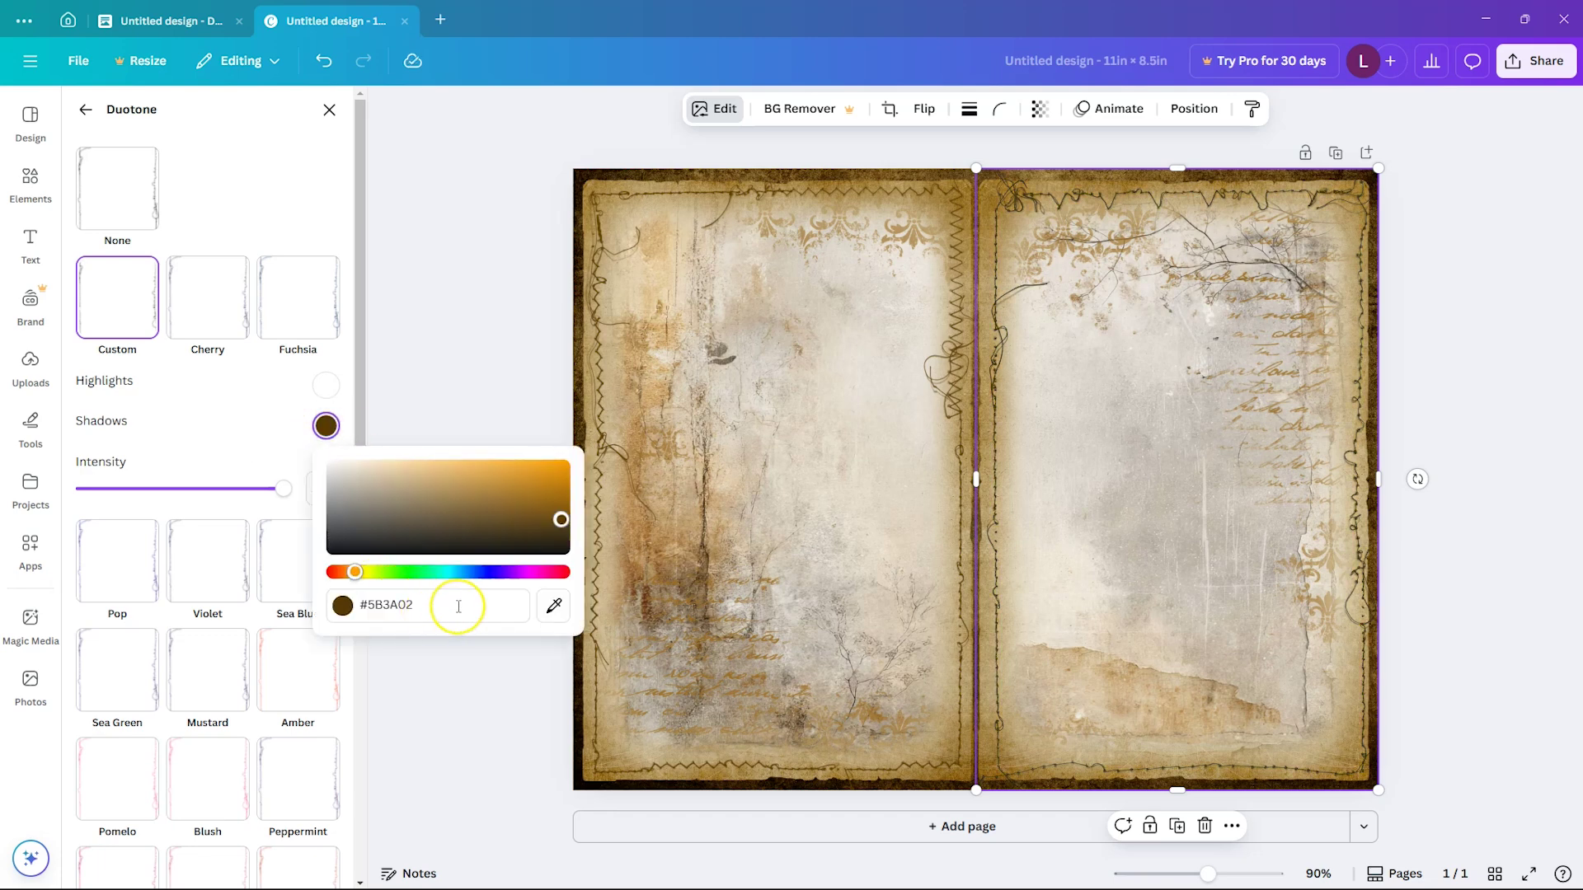
left_click(294, 415)
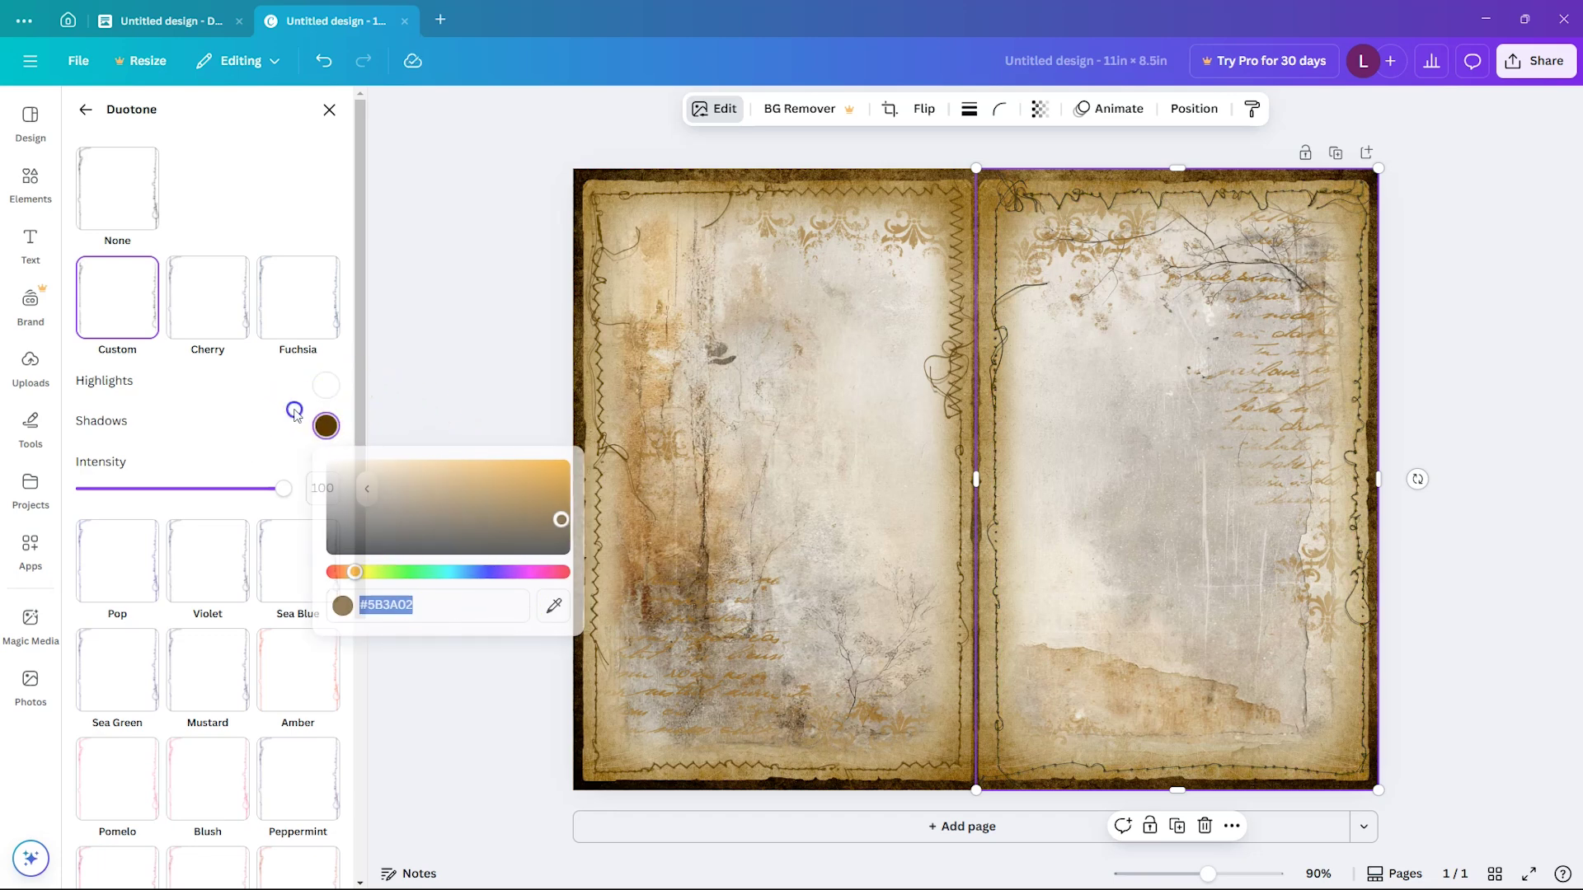
left_click(329, 110)
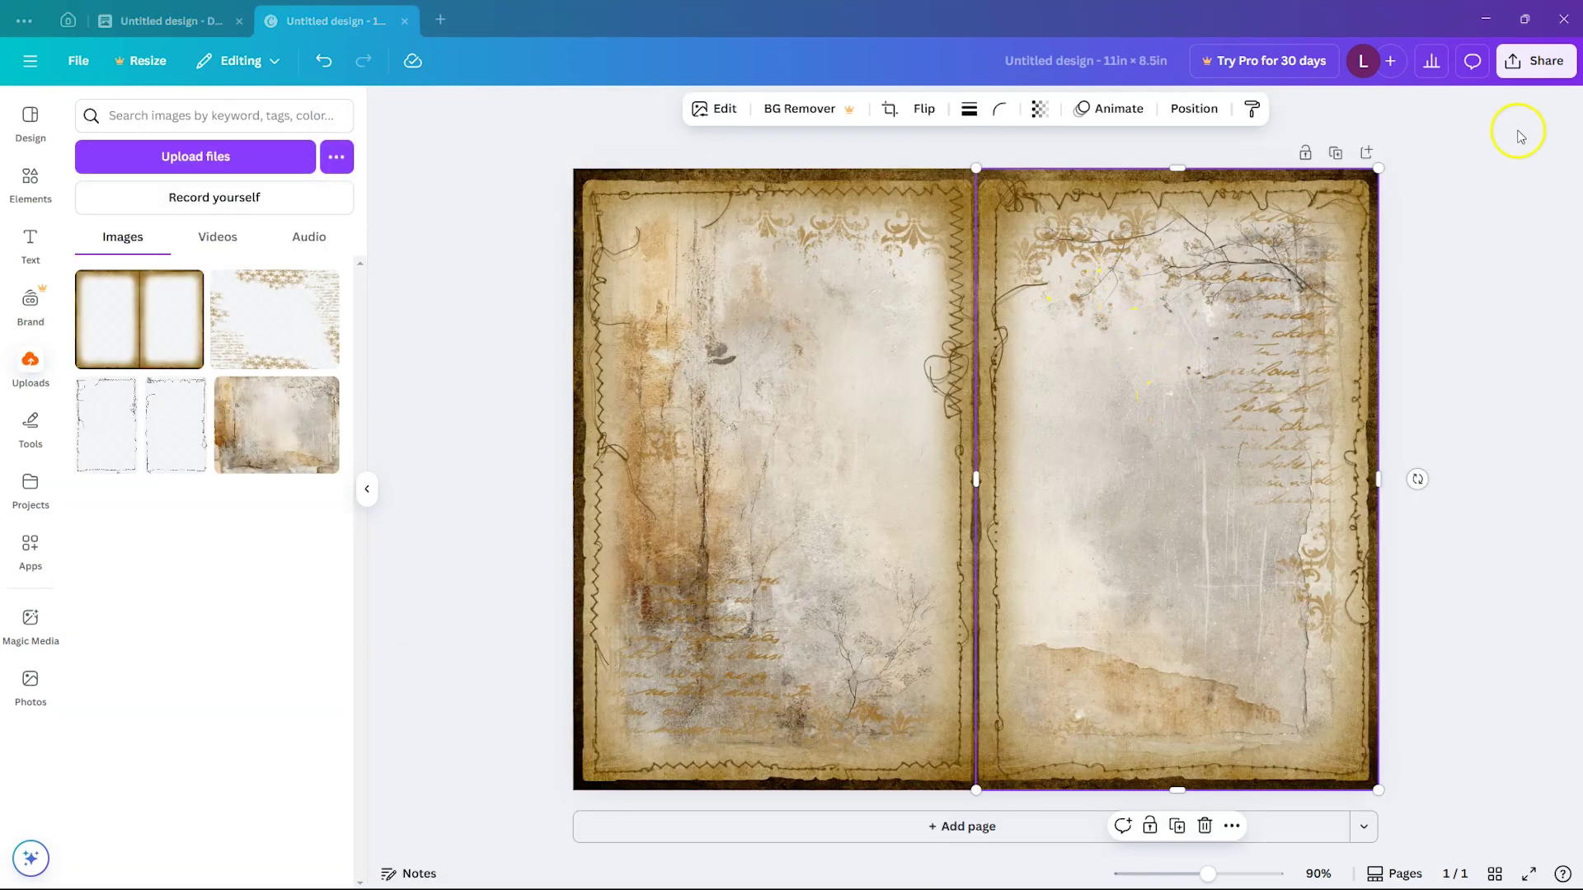
Download the finished double-page design as a PDF Print file with Flatten PDF enabled
left_click(1535, 61)
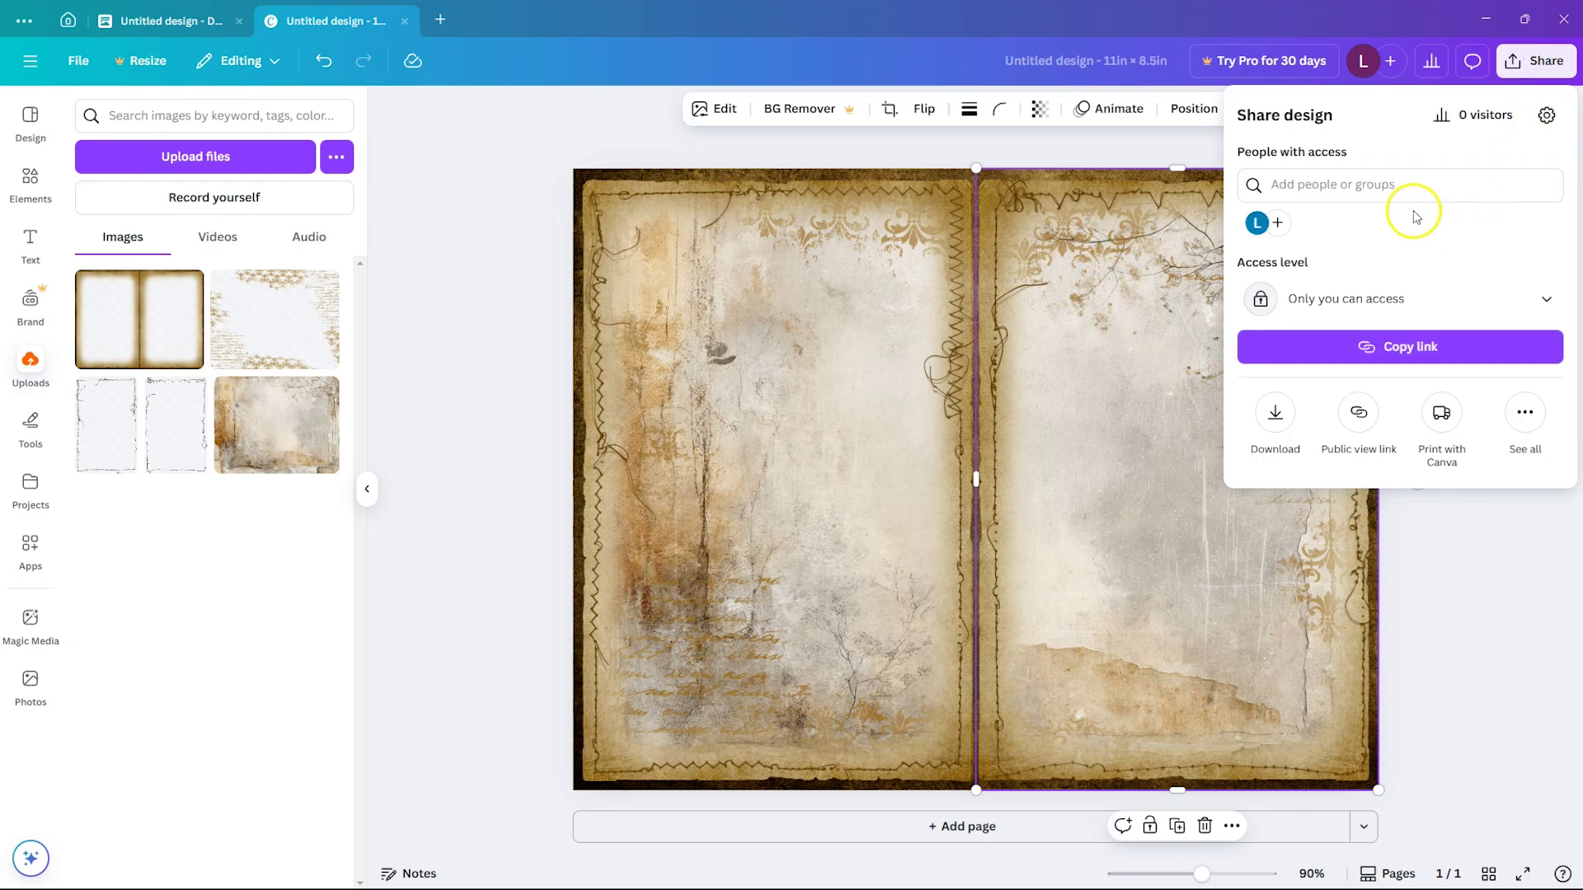
left_click(1275, 414)
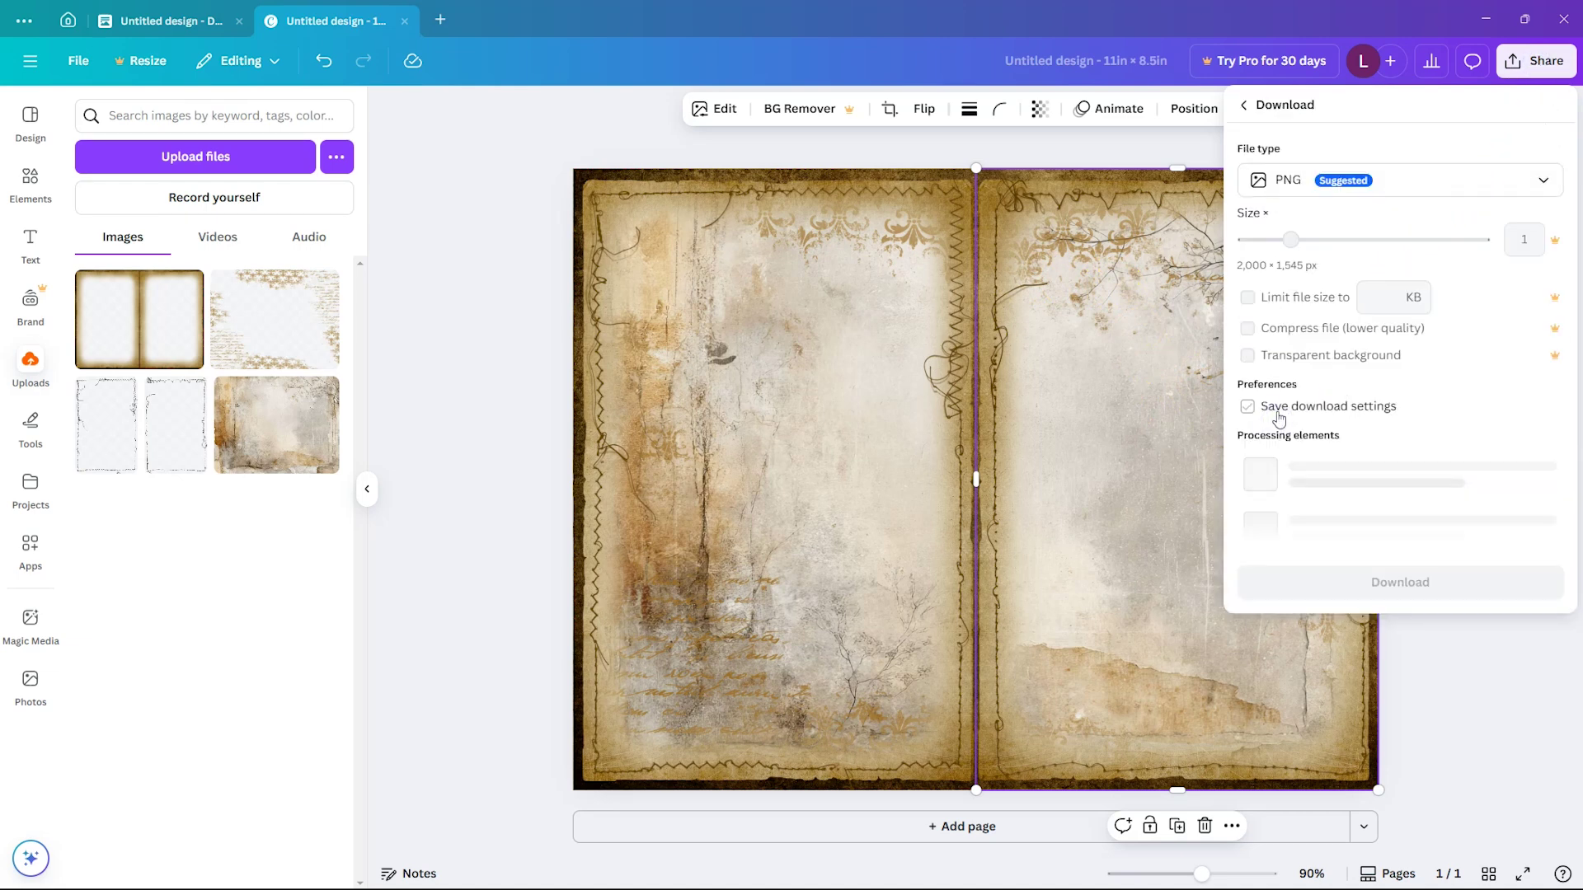
left_click(1290, 188)
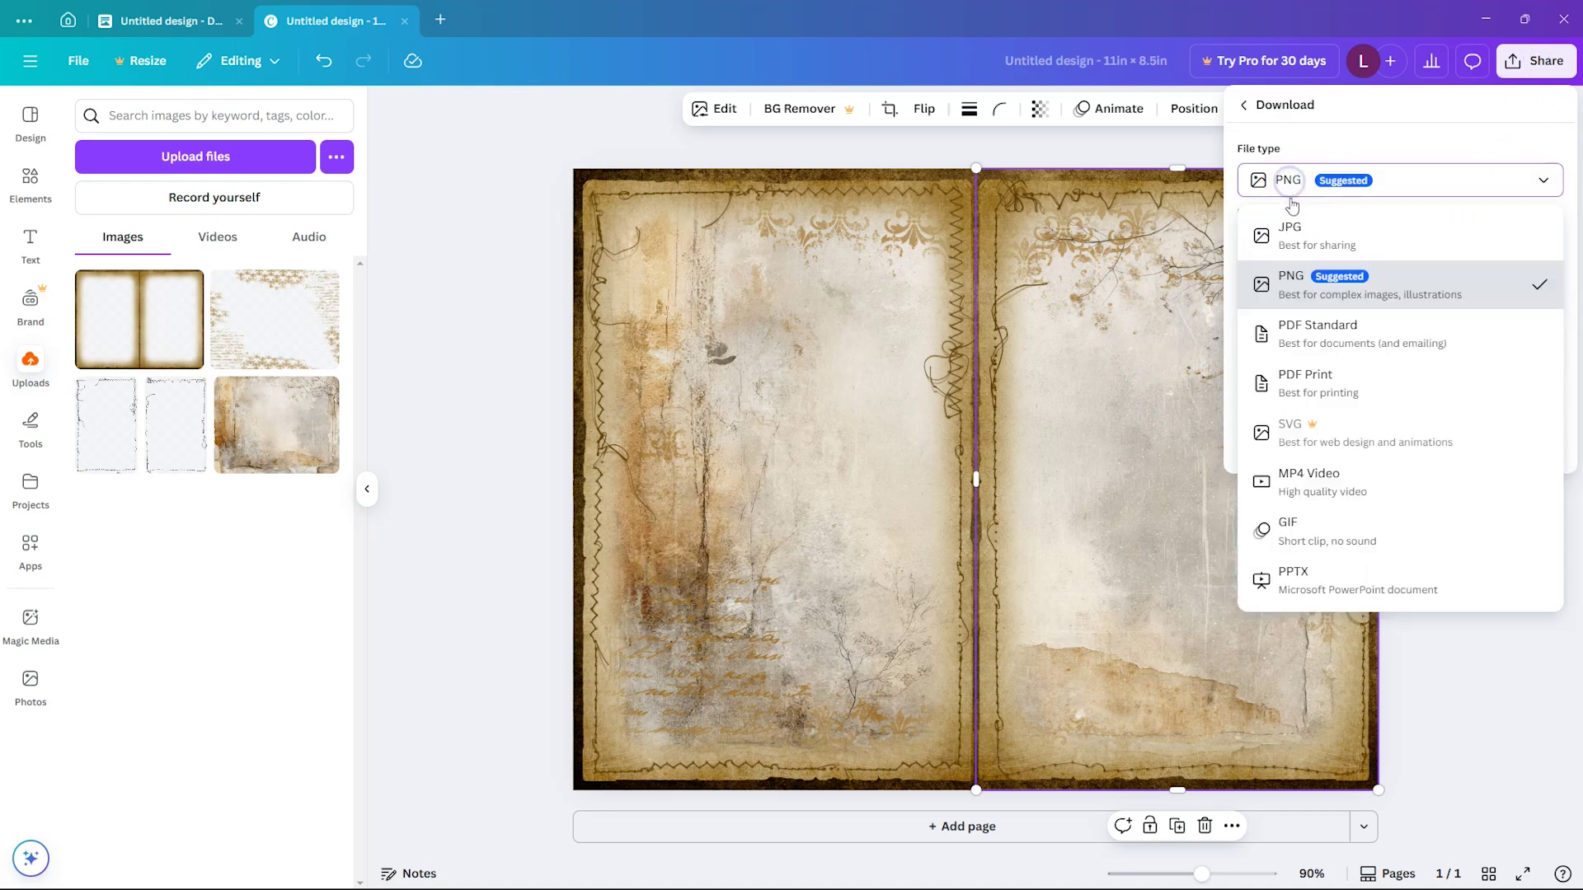
left_click(1304, 377)
left_click(1248, 239)
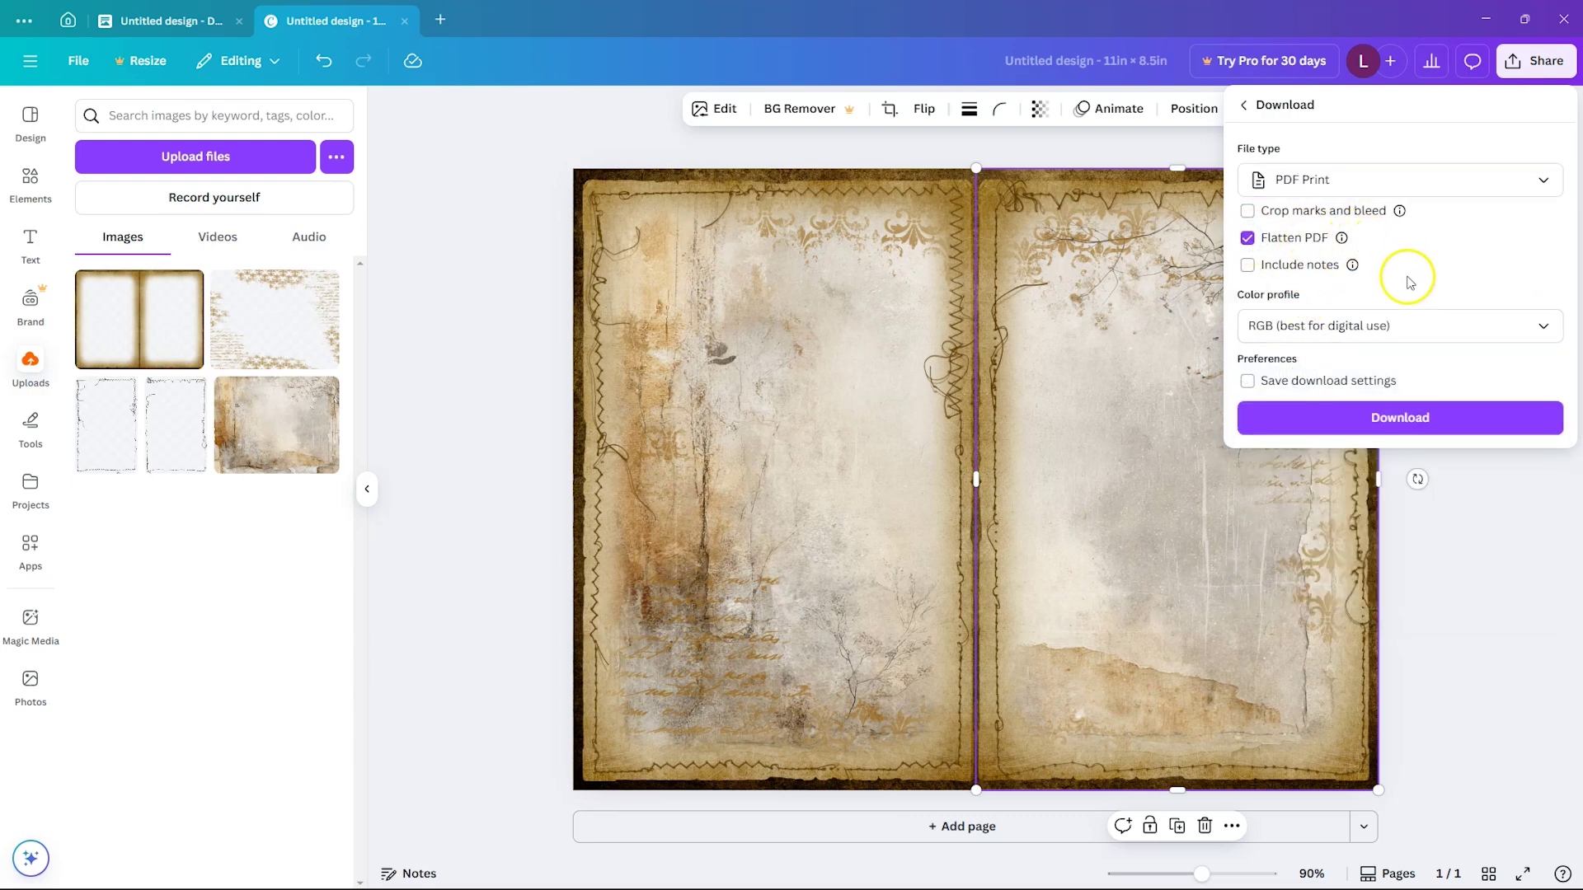
left_click(1415, 419)
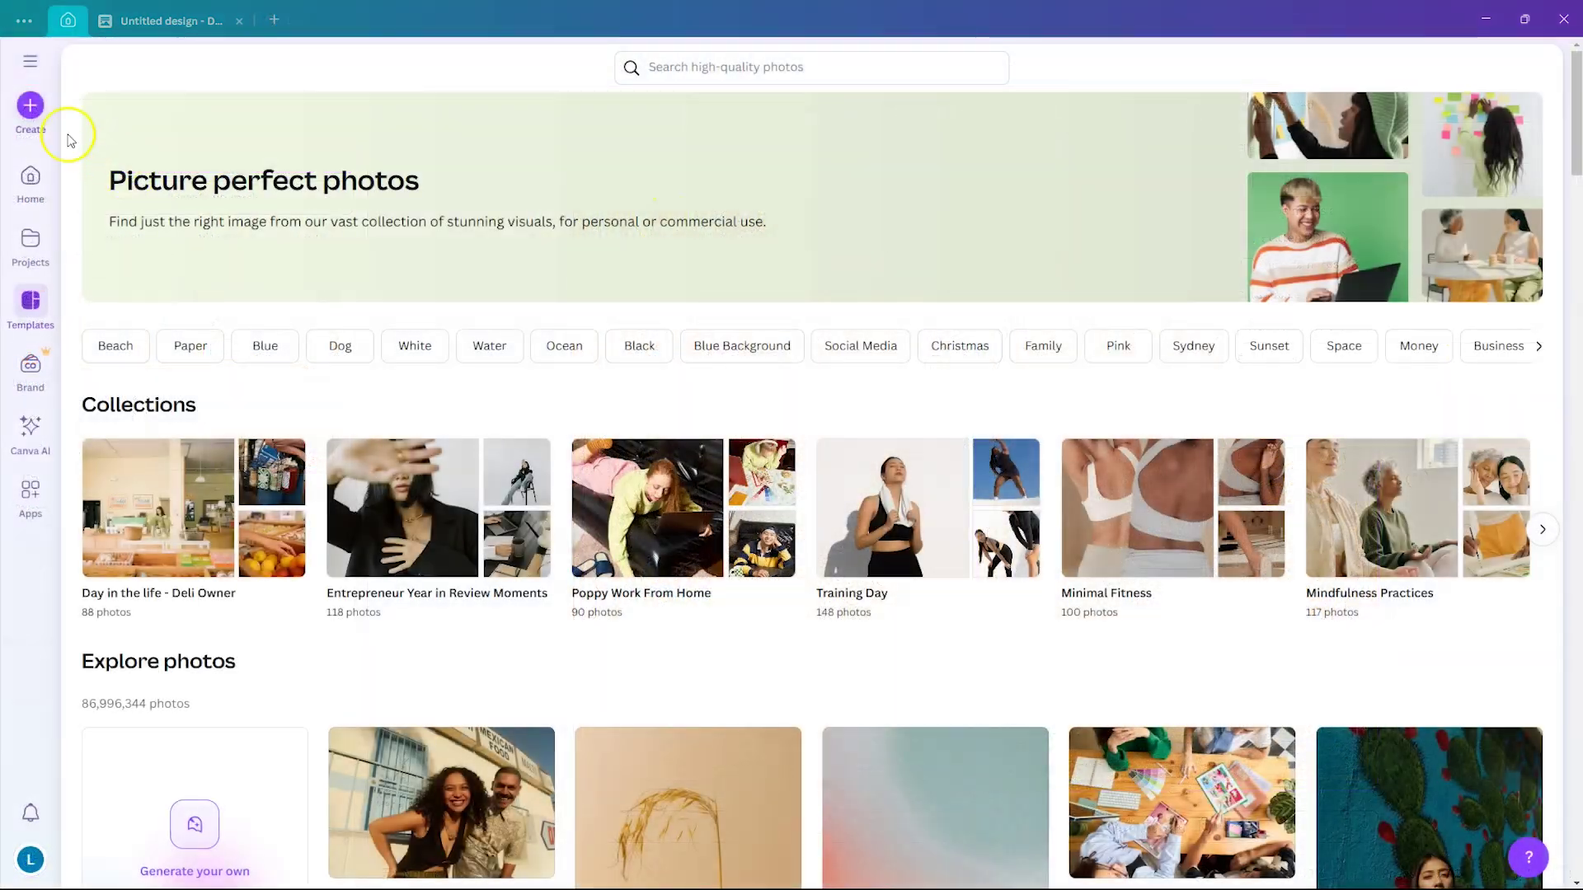
Create a new custom-size design measuring 8.5 by 11 inches
left_click(32, 107)
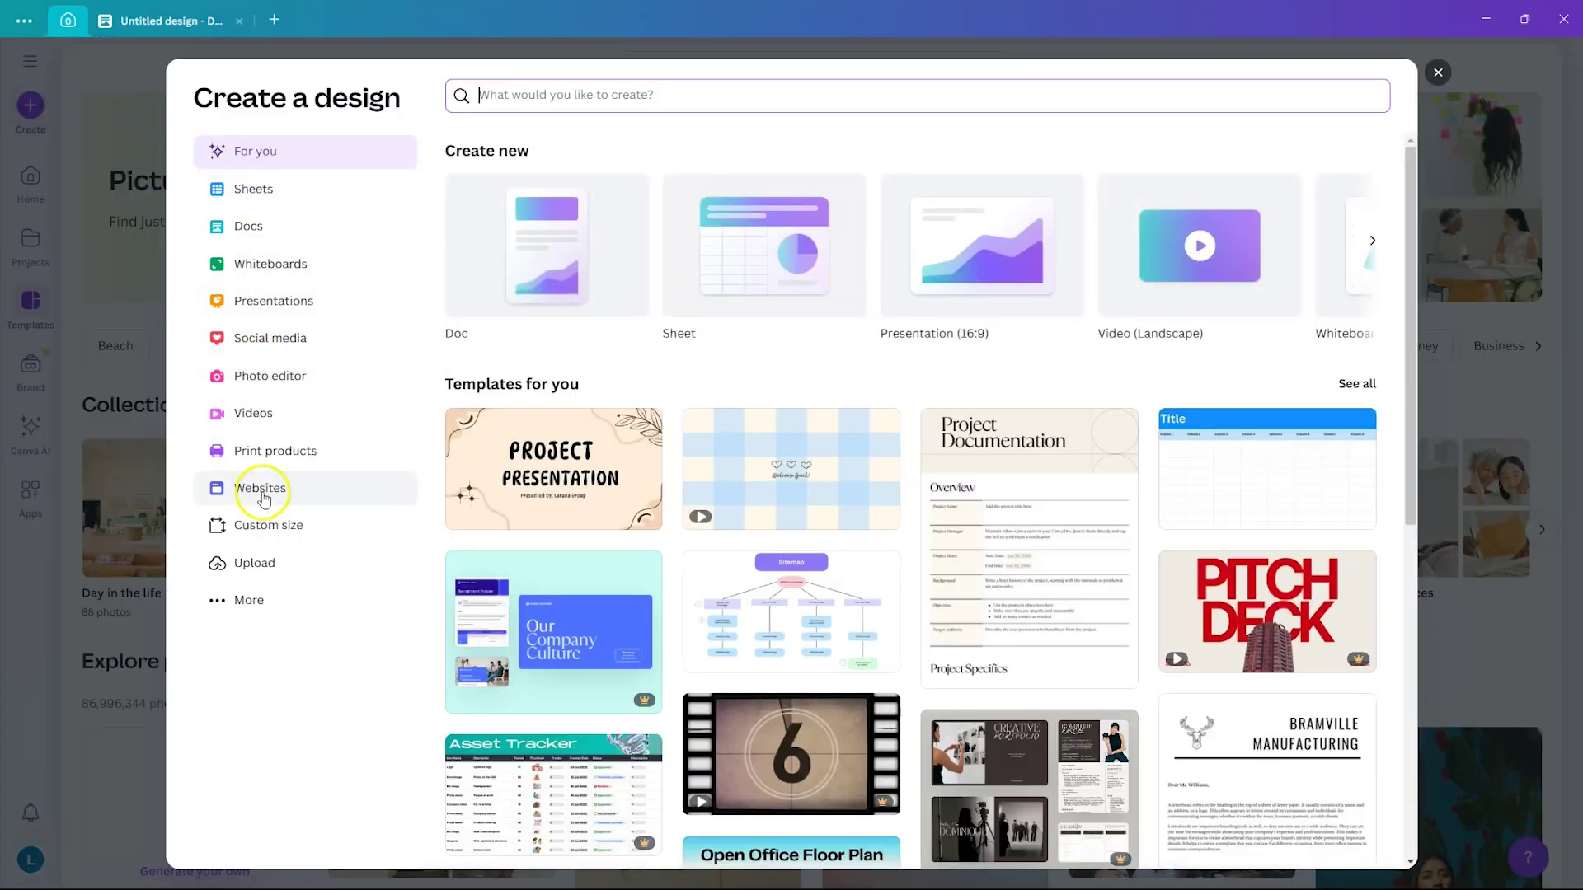
left_click(316, 531)
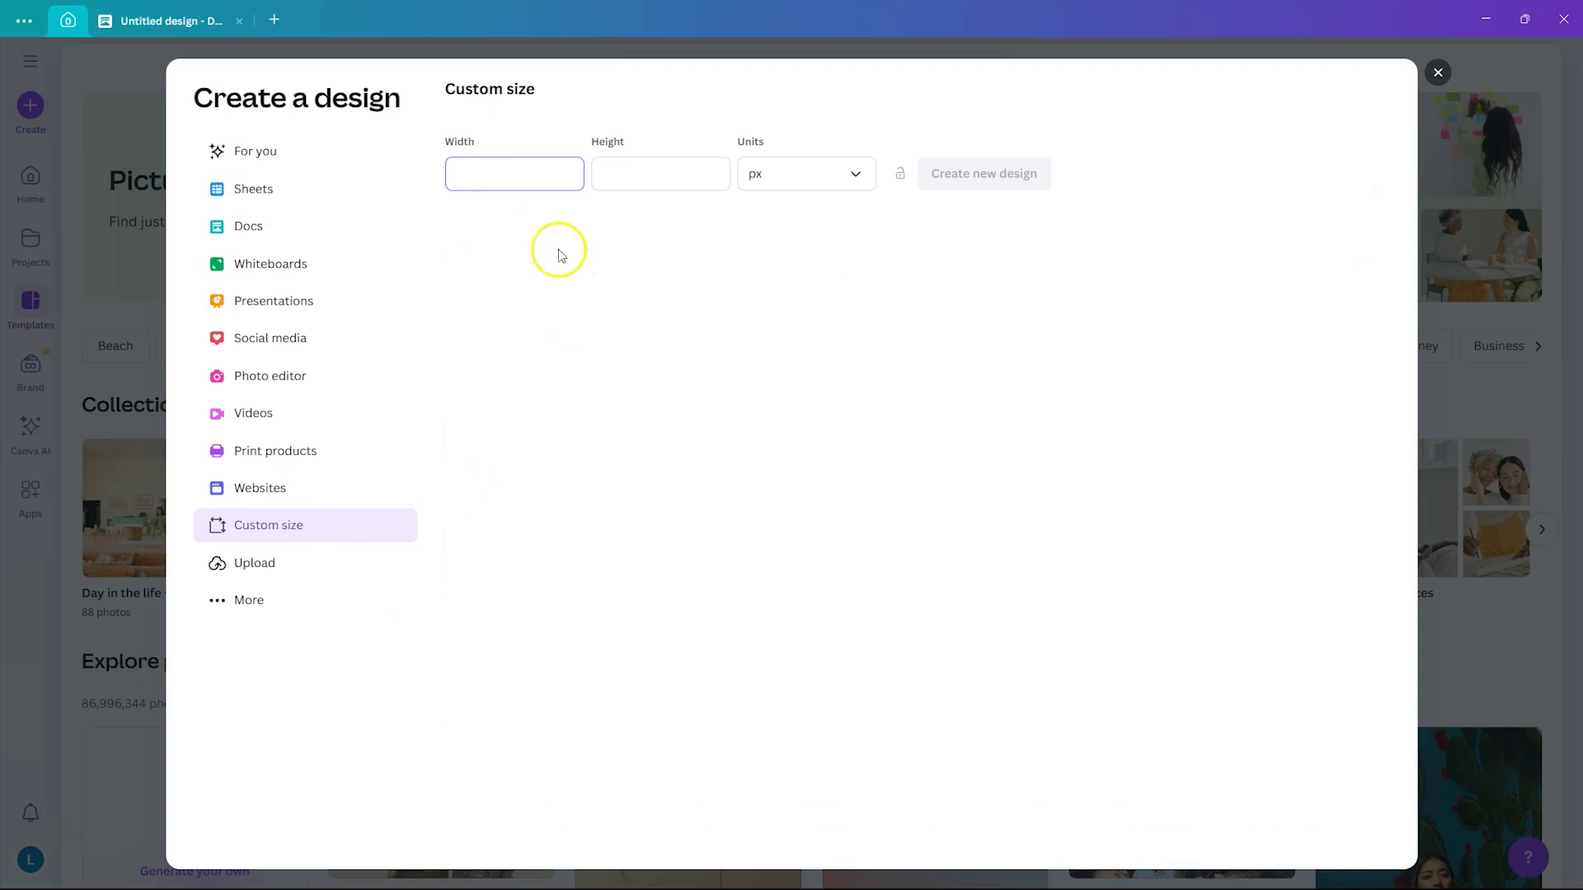
left_click(858, 174)
left_click(833, 251)
left_click(551, 171)
type("8.5")
key("Tab")
type("11")
key("Tab")
left_click(1014, 175)
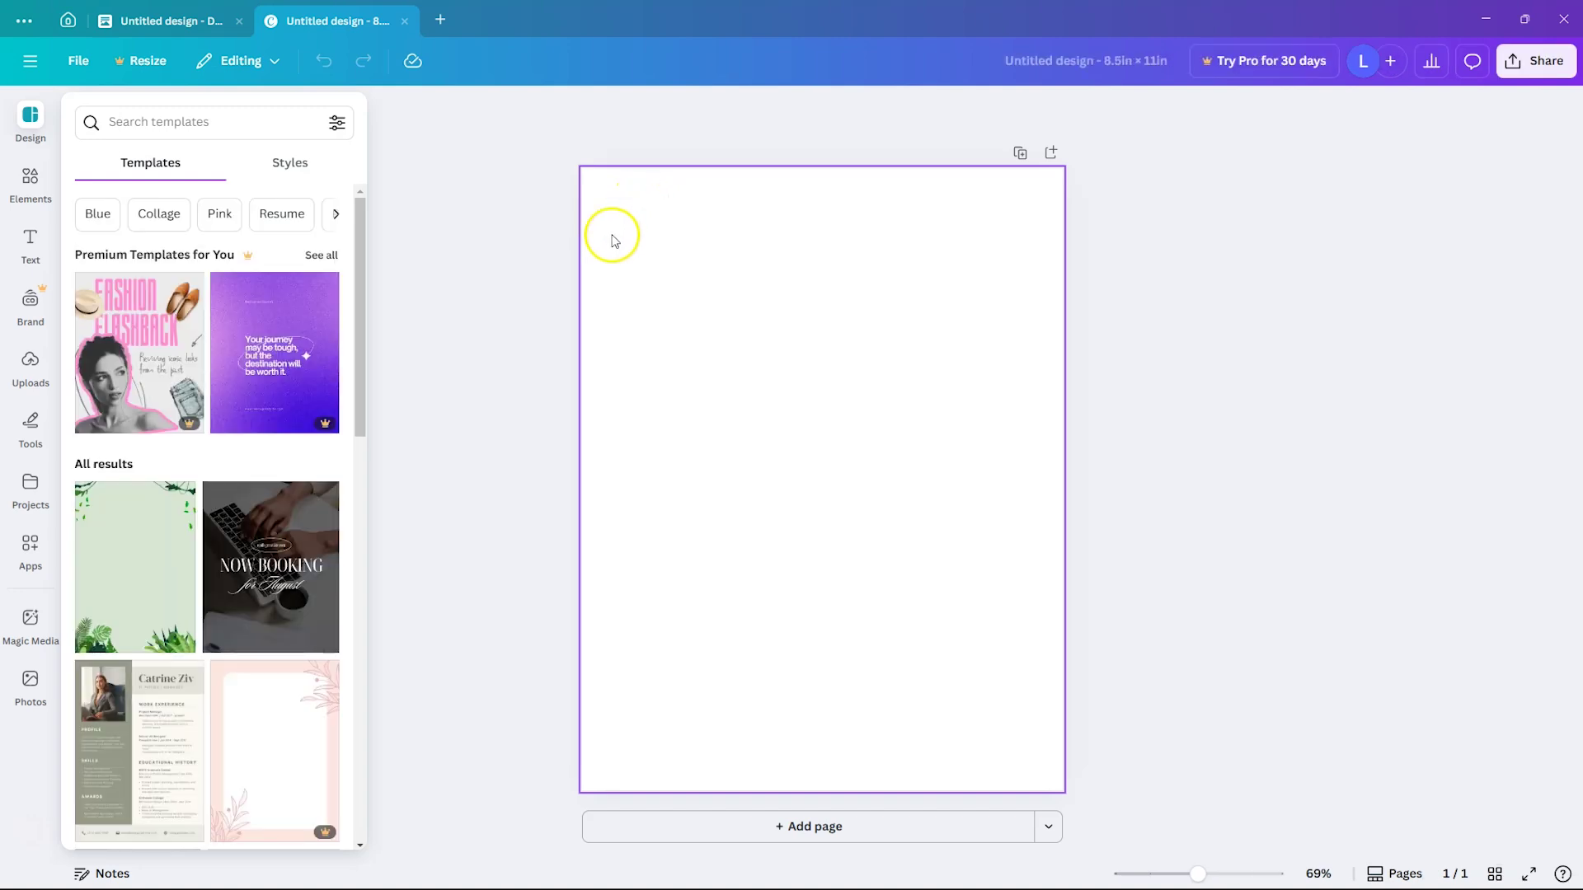
Place the uploaded grunge background paper on the blank page and enlarge it to fill the whole page
left_click(31, 363)
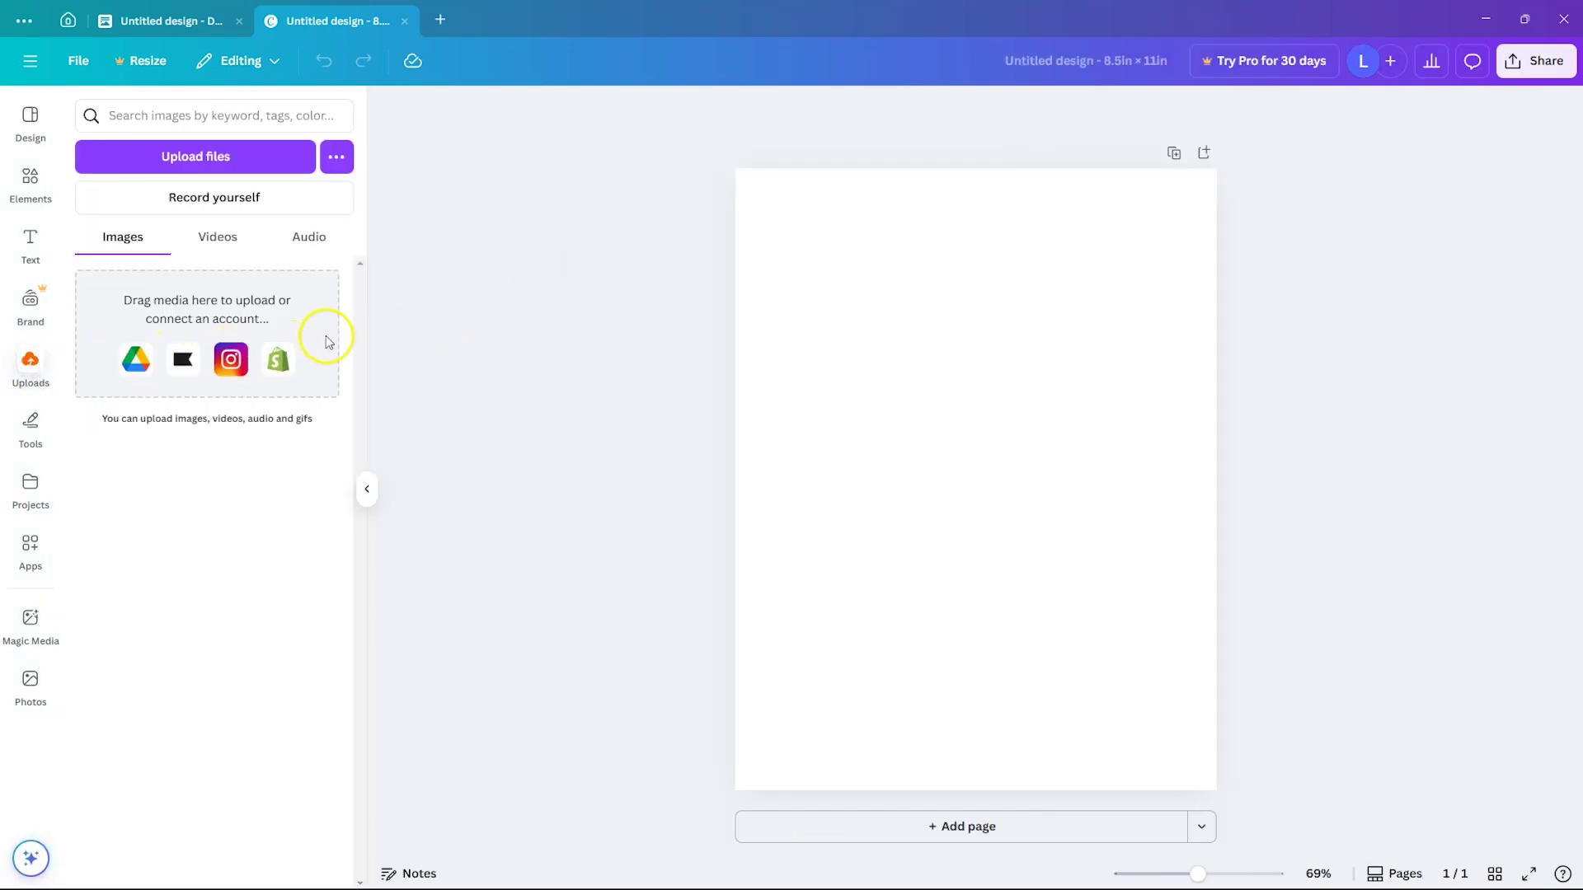
left_click(131, 356)
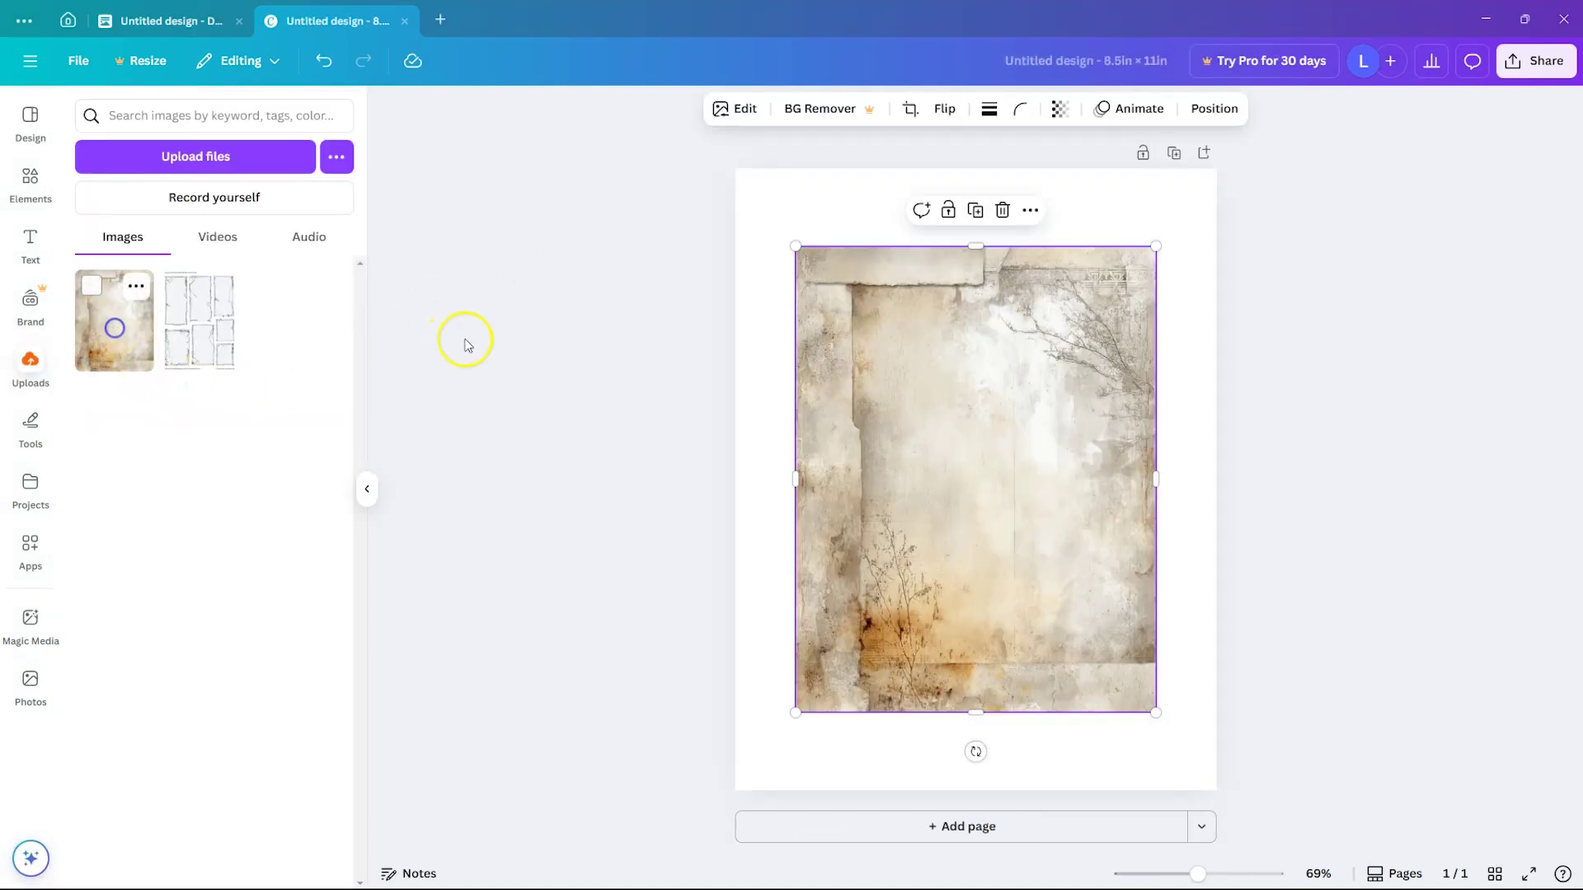
left_click_drag(899, 407, 842, 331)
left_click_drag(1094, 635, 1218, 784)
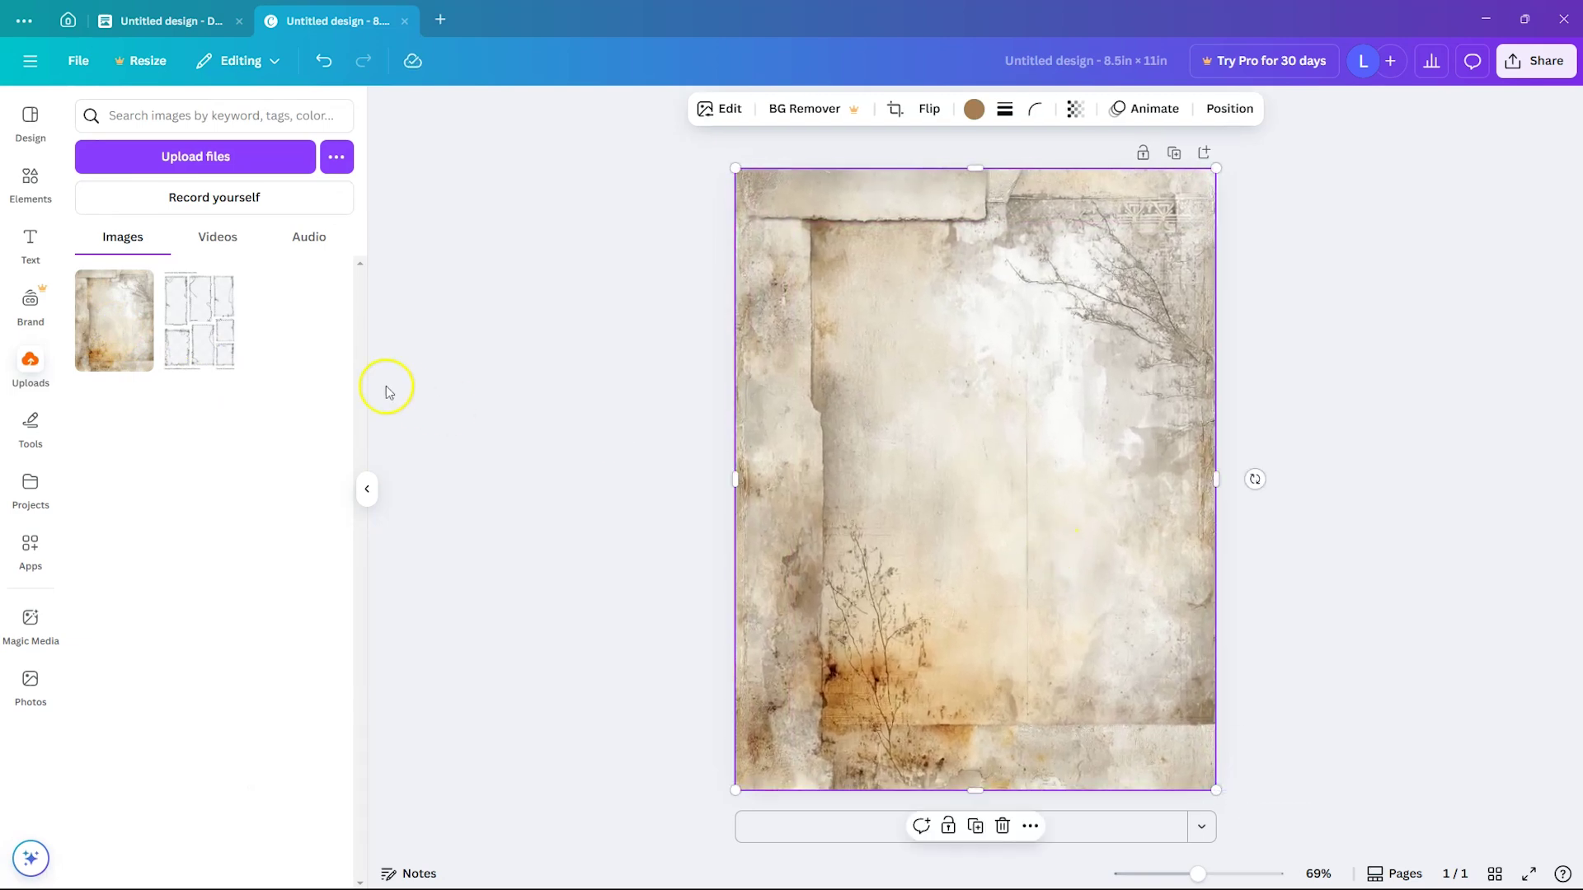
Place the stitched journal cards template over the background paper and enlarge it to cover the full page
left_click(206, 340)
left_click_drag(949, 447, 889, 369)
left_click_drag(1095, 638, 1217, 789)
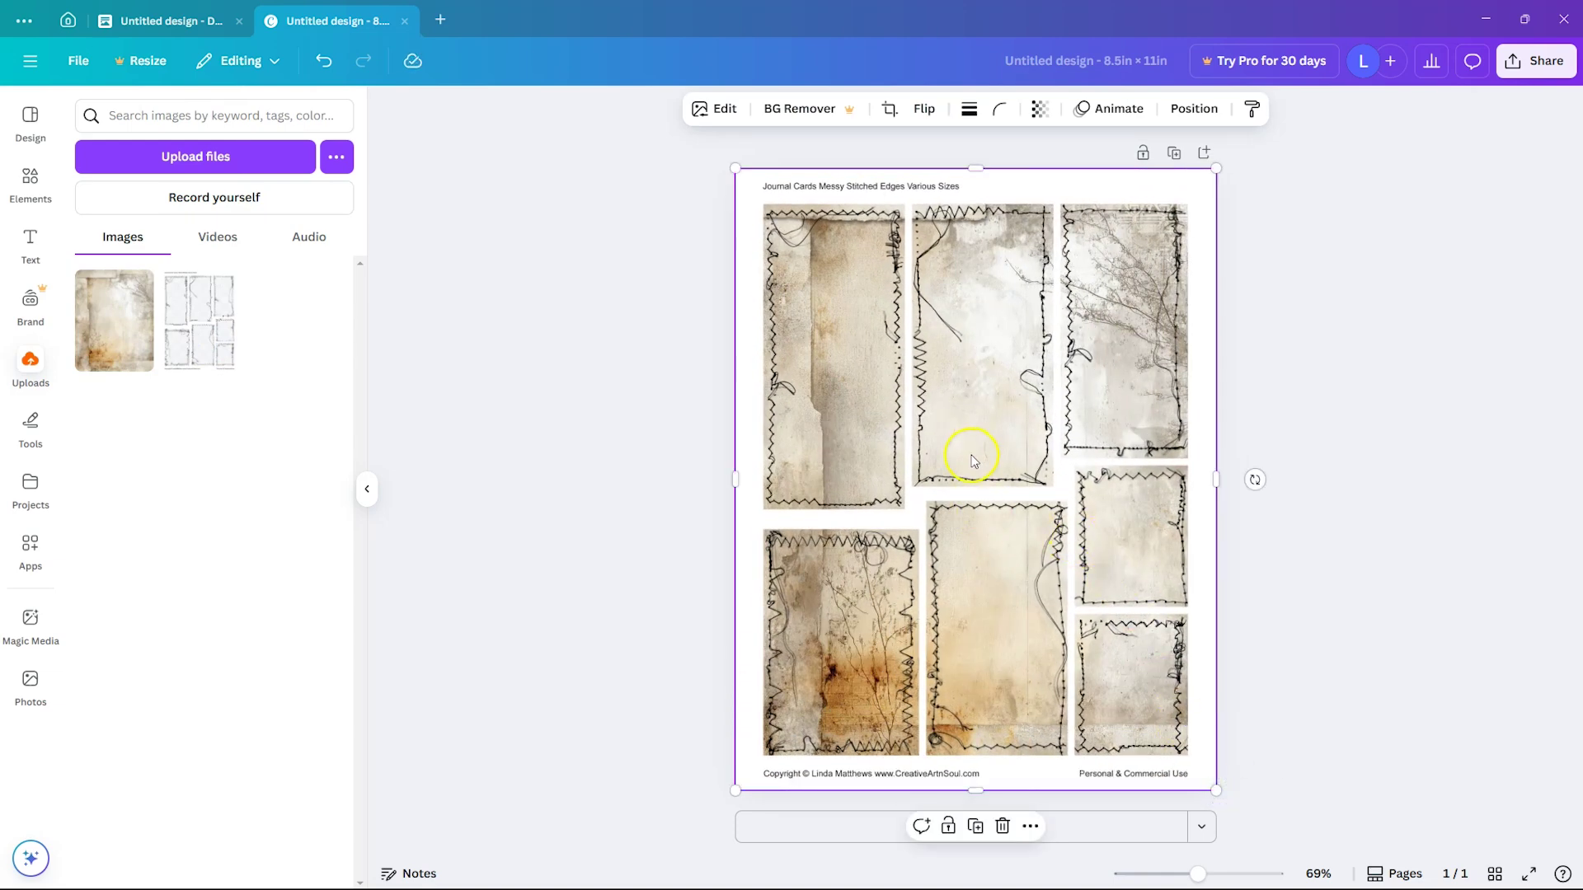
Apply a custom Duotone effect to the journal cards template and set its highlights to white
left_click(717, 109)
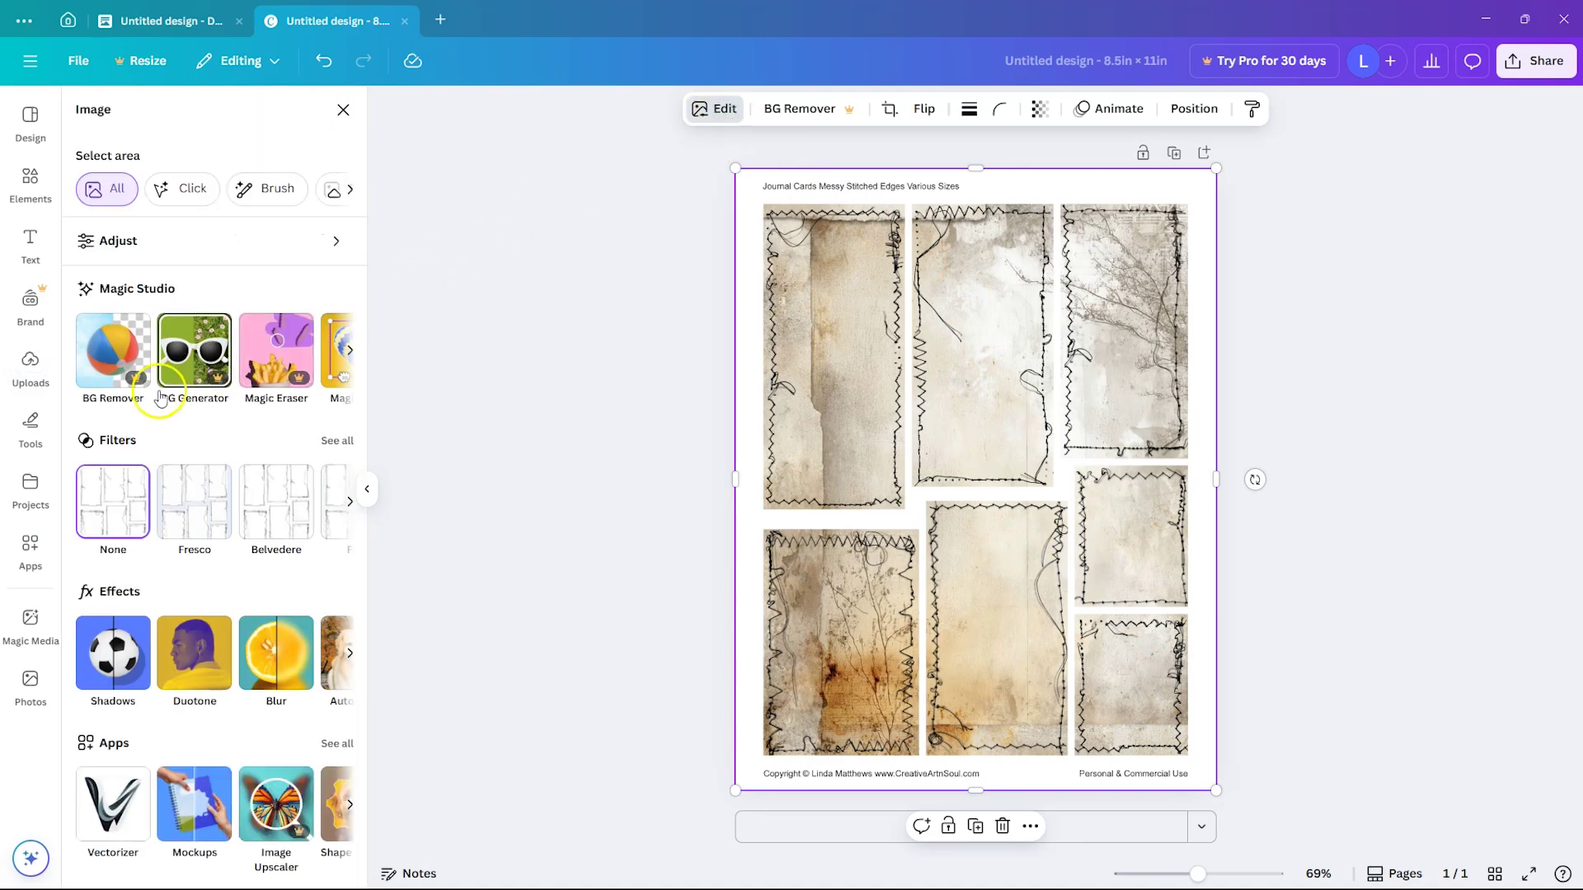
left_click(196, 665)
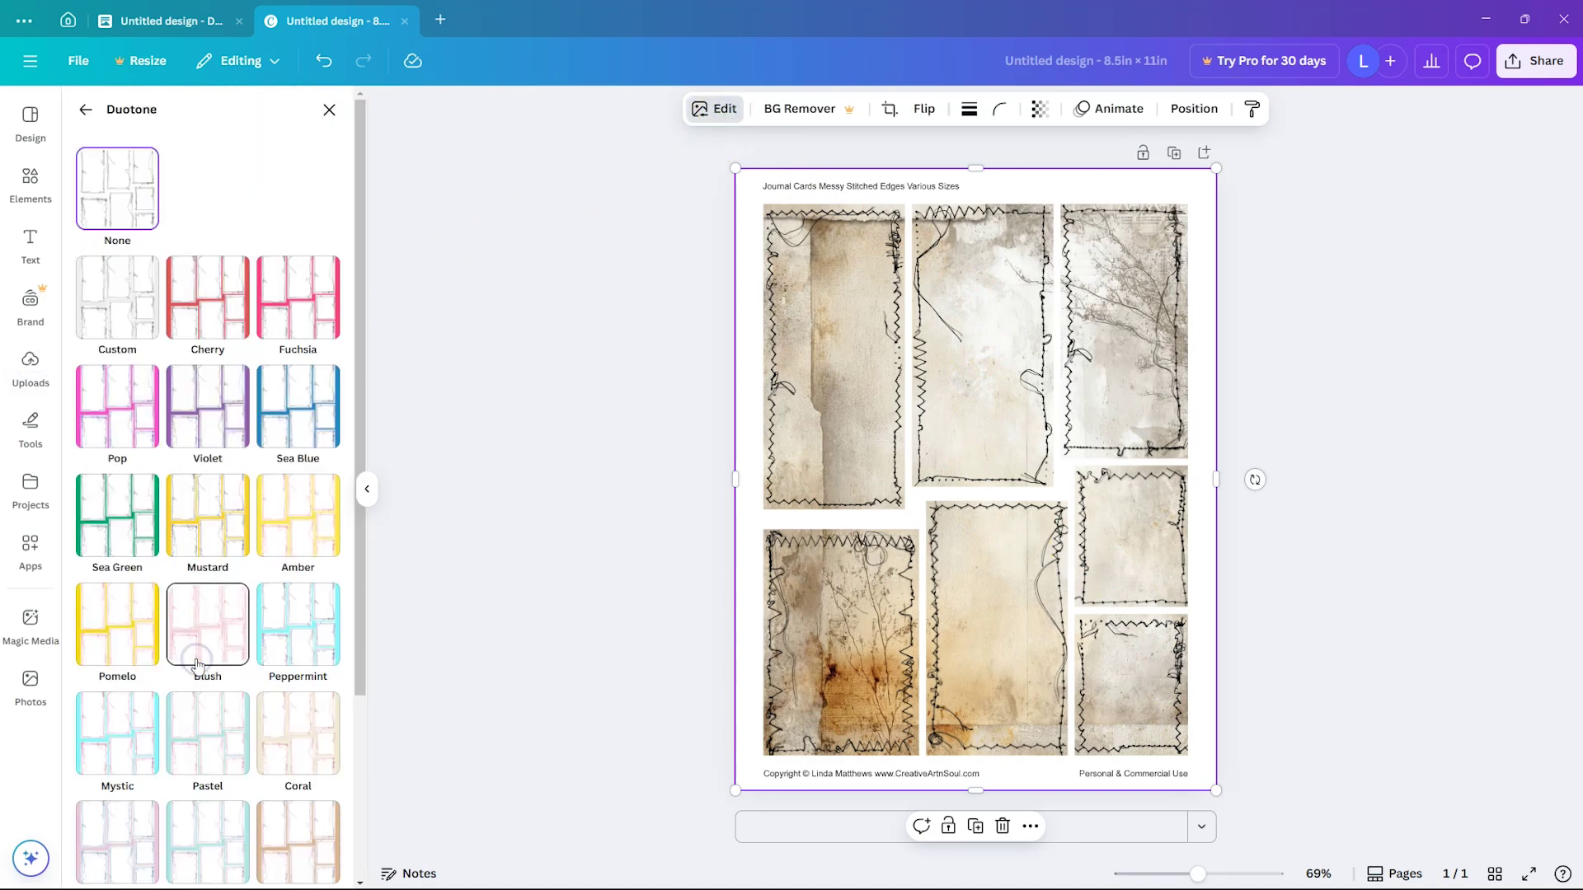
left_click(140, 310)
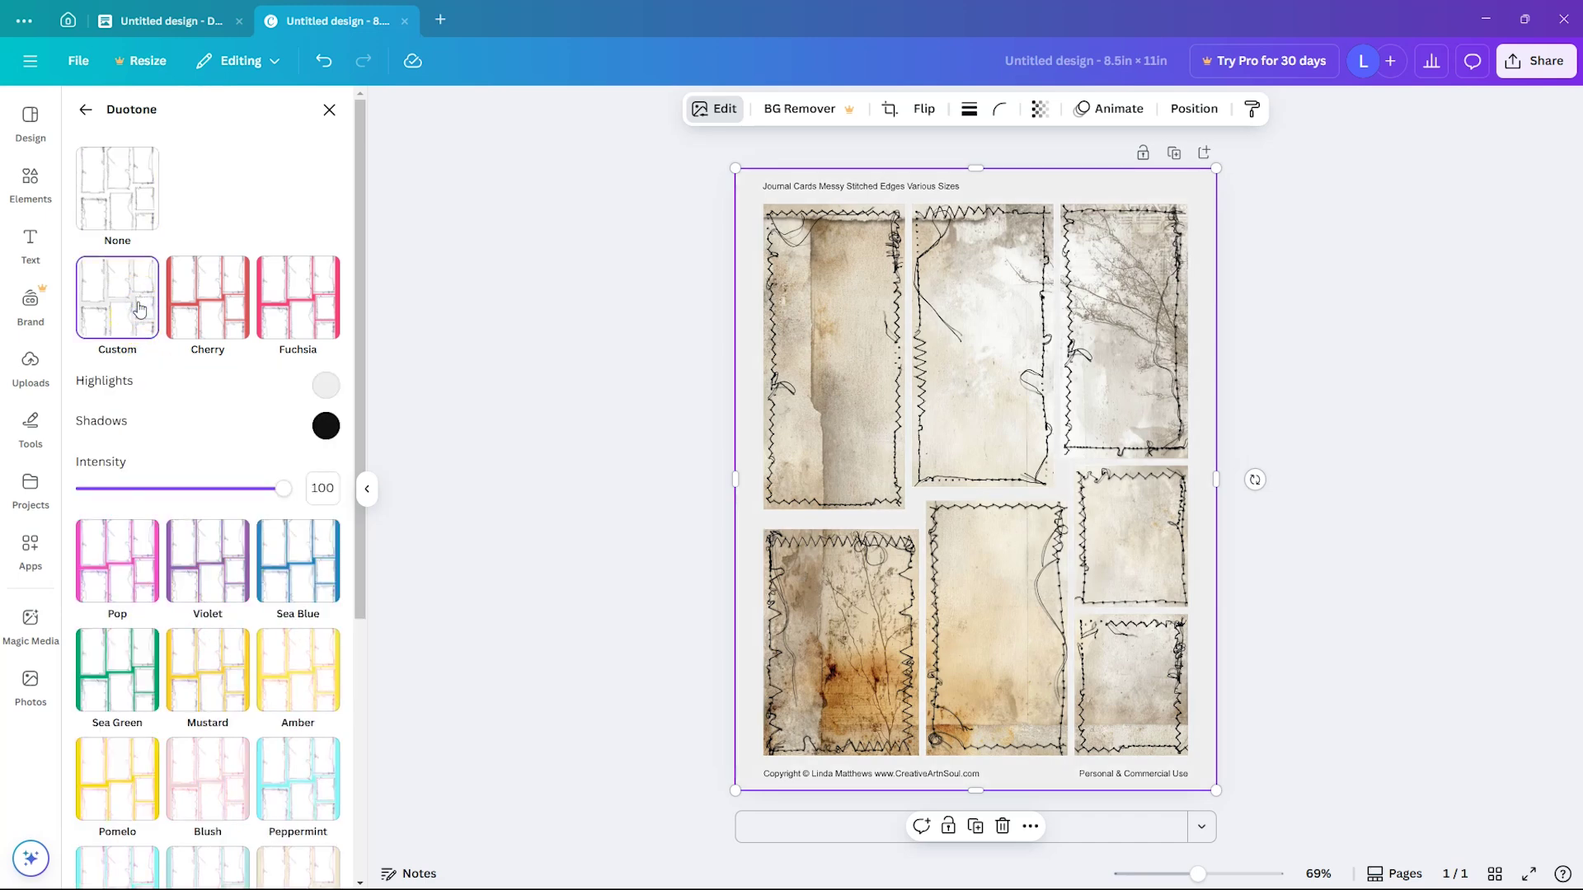
left_click(107, 391)
left_click(325, 385)
left_click_drag(342, 429, 330, 414)
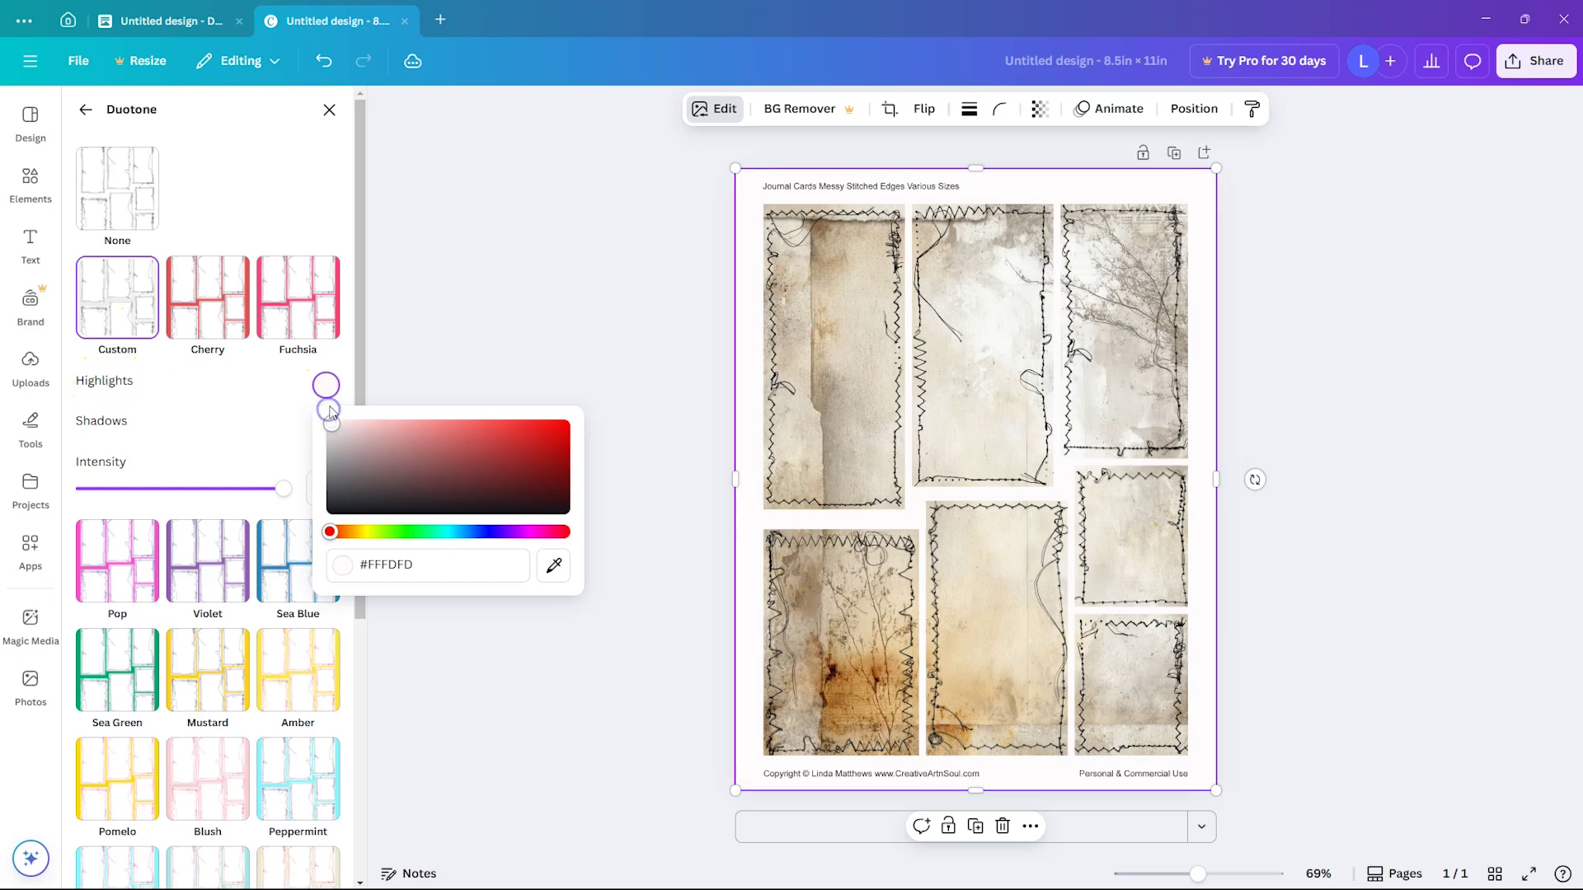
left_click(829, 195)
mouse_move(329, 421)
left_mouse_down()
mouse_move(400, 438)
mouse_move(323, 426)
mouse_move(296, 394)
left_mouse_up()
left_click(289, 410)
Set the cards template's Duotone shadows to dark brown 563605, copy that color code and close the effect settings
left_click(337, 428)
left_click(327, 427)
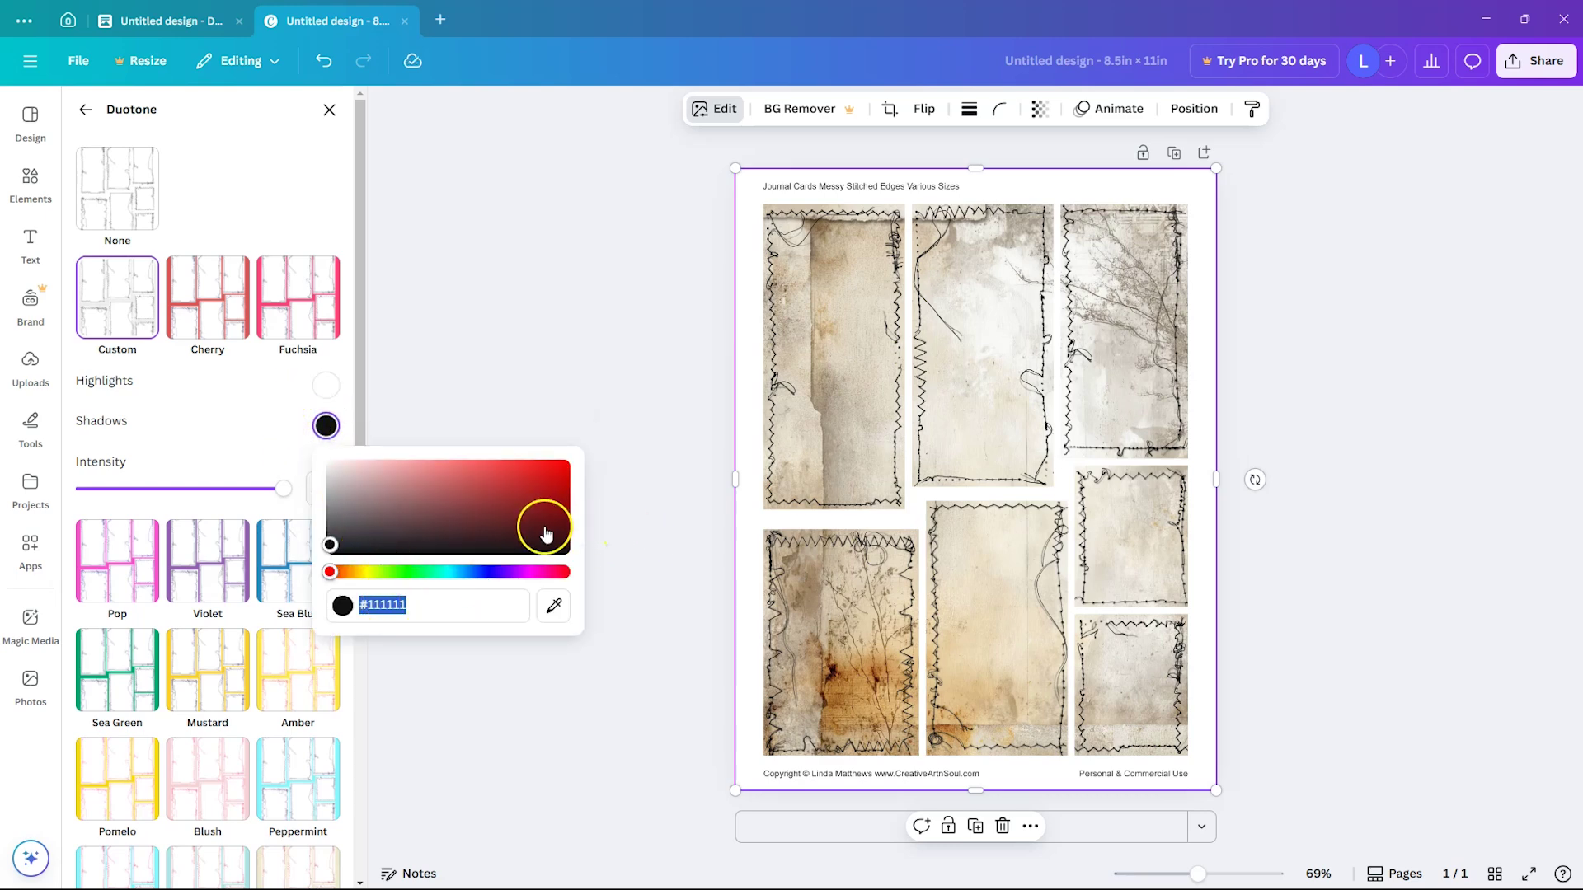
left_click_drag(346, 572, 355, 574)
left_click_drag(467, 504, 541, 507)
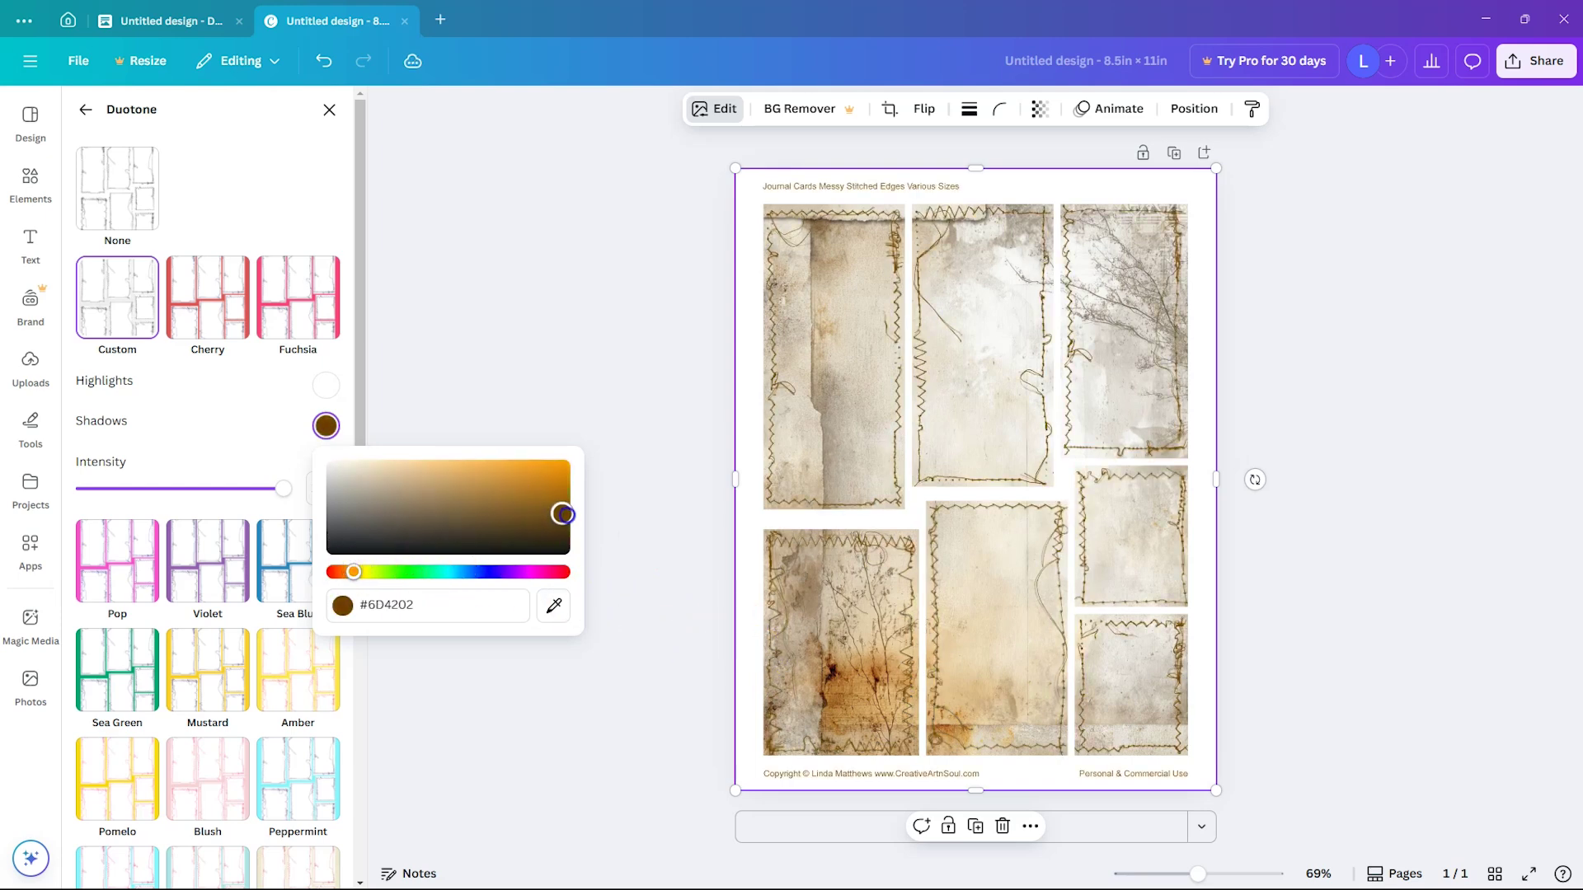
left_click(428, 604)
key("ctrl+c")
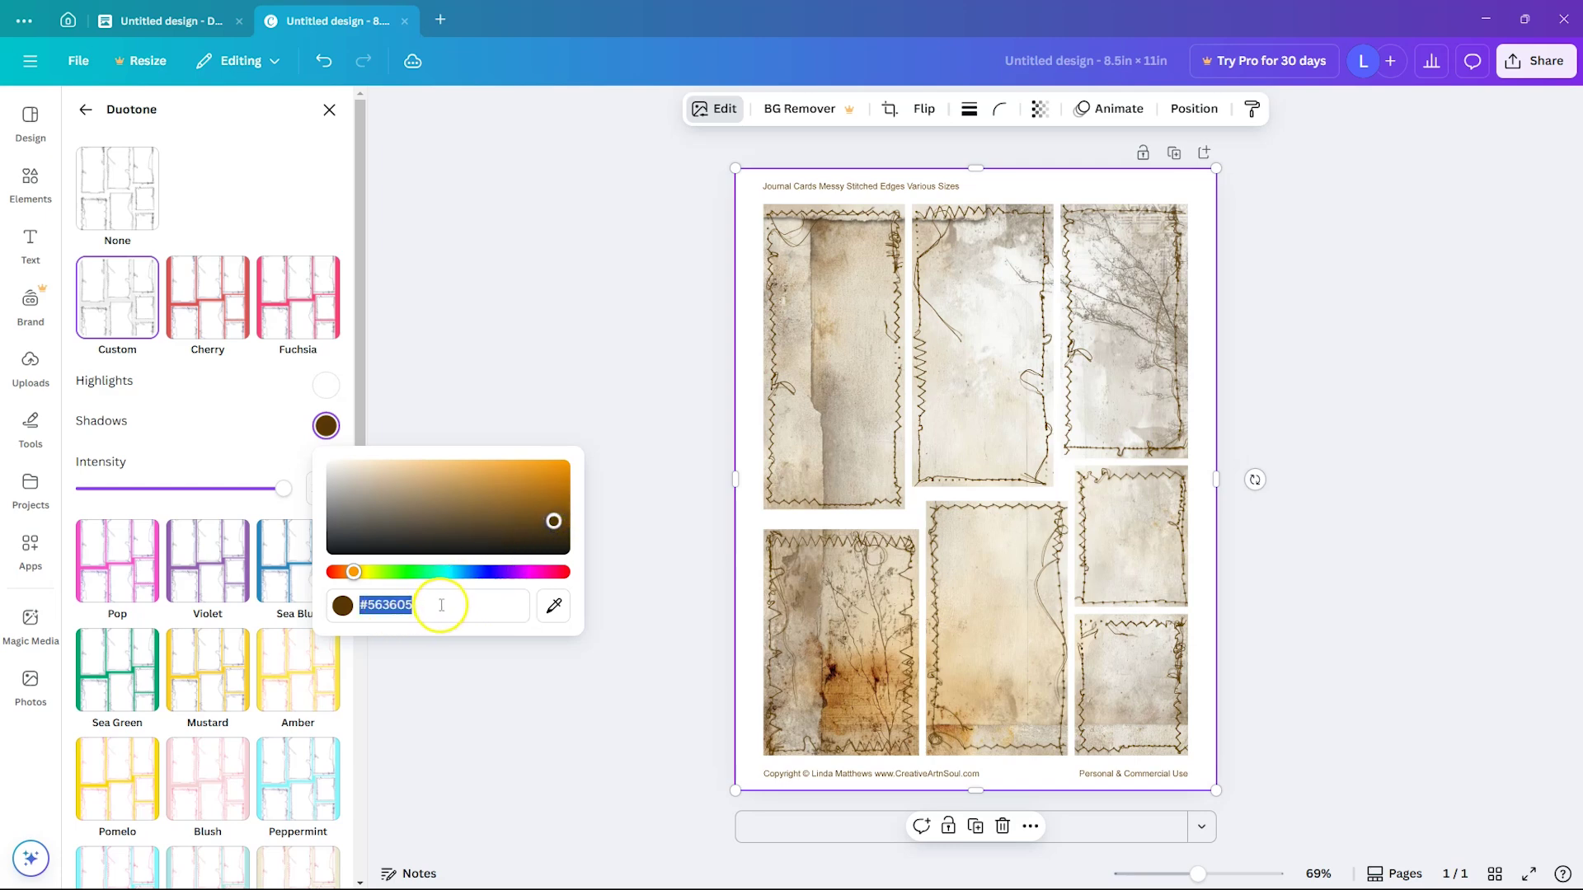
left_click(255, 389)
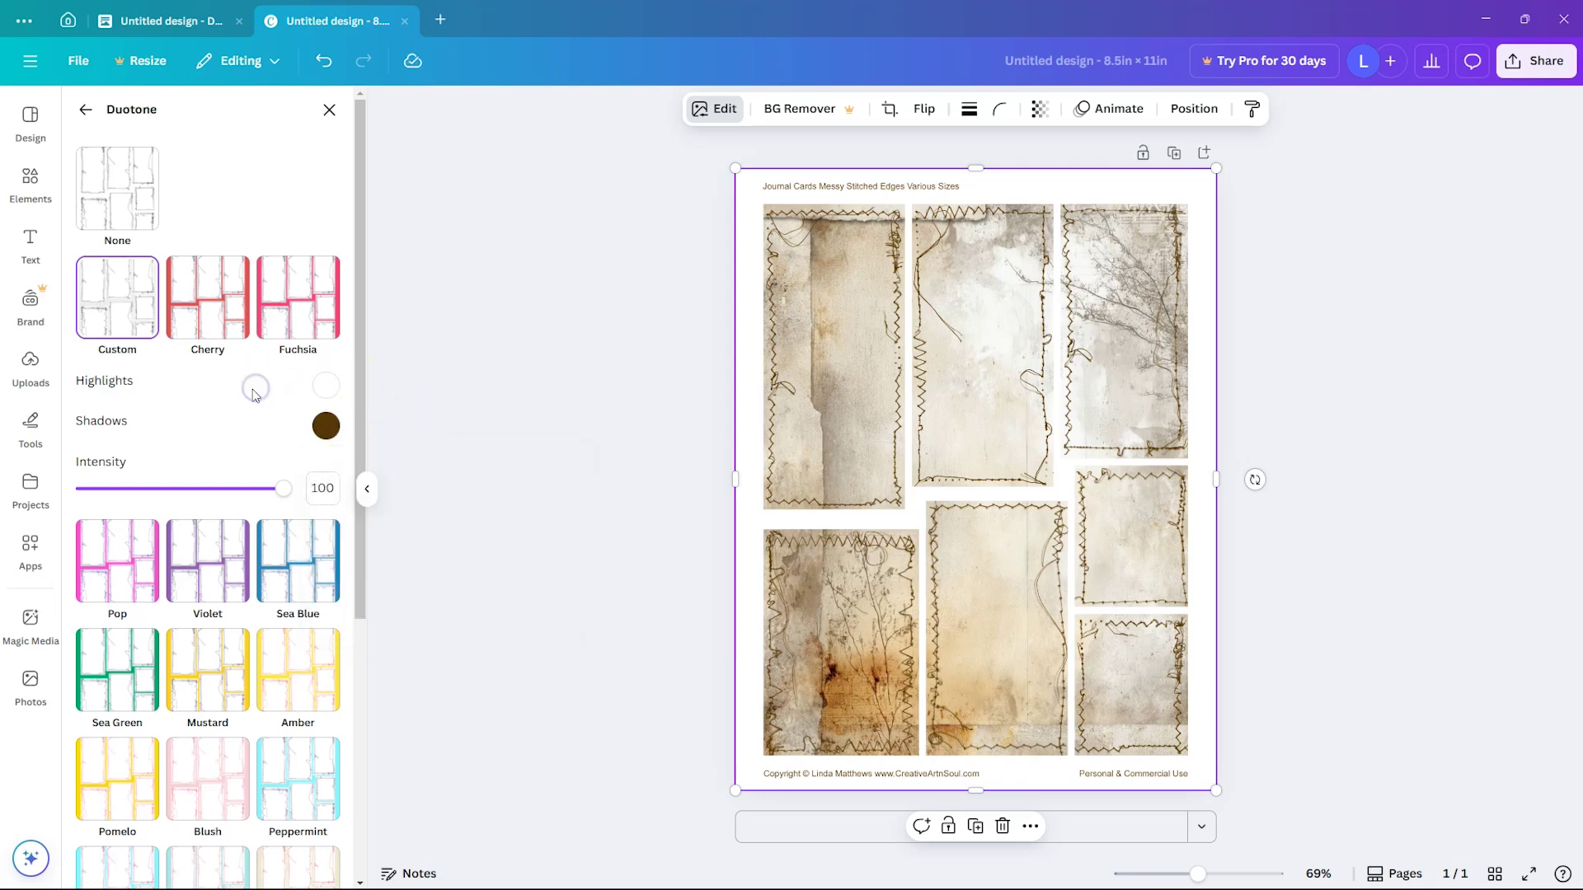
left_click(329, 110)
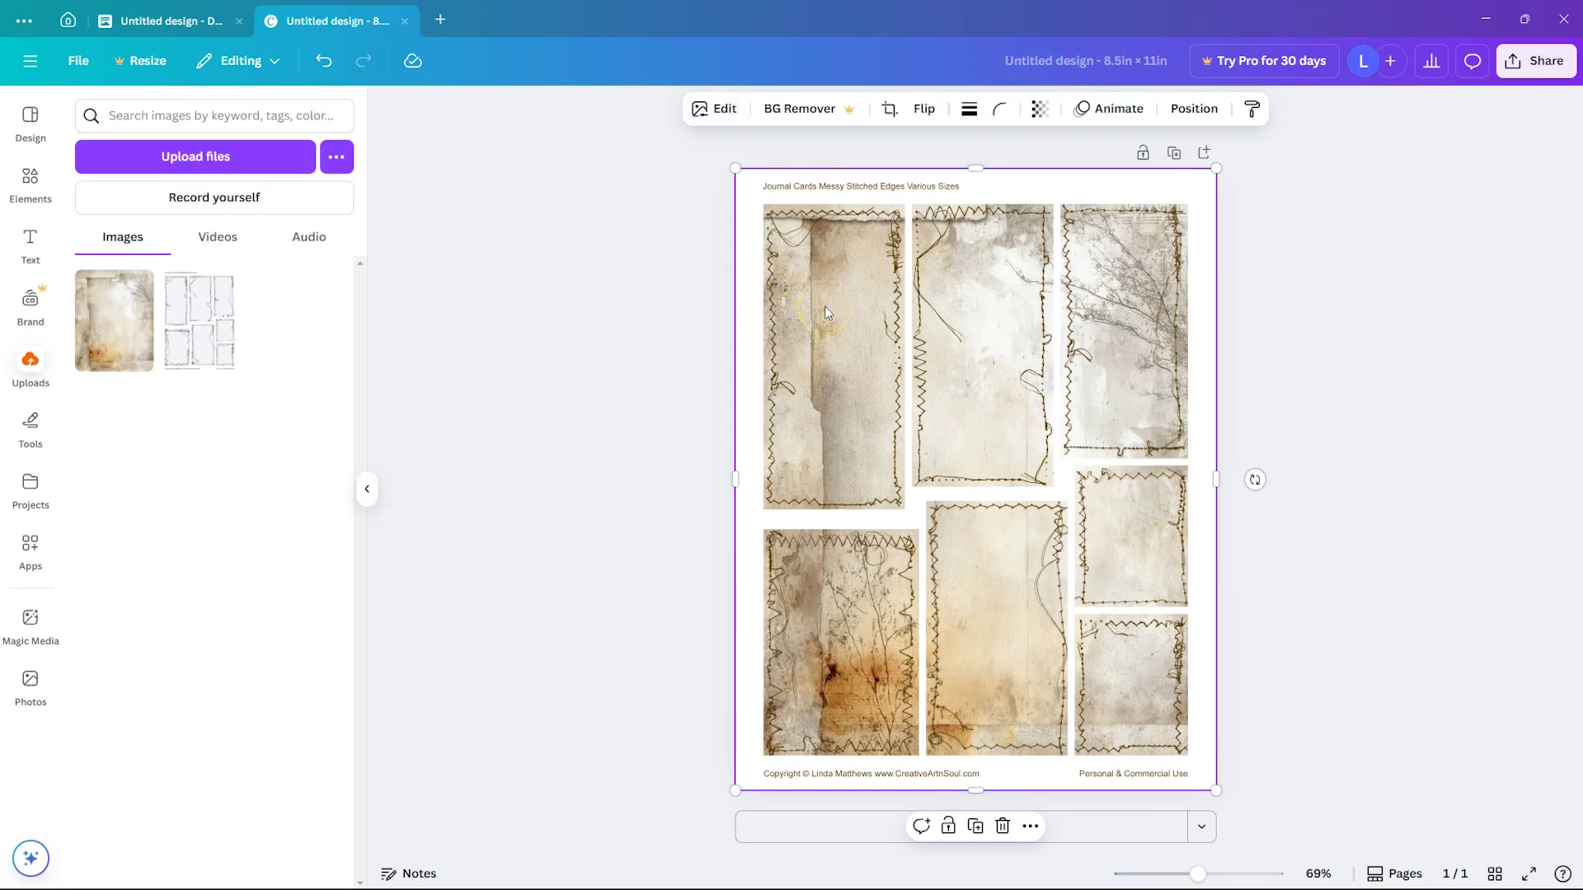
Download the journal cards sheet as a PDF Print file
left_click(1548, 69)
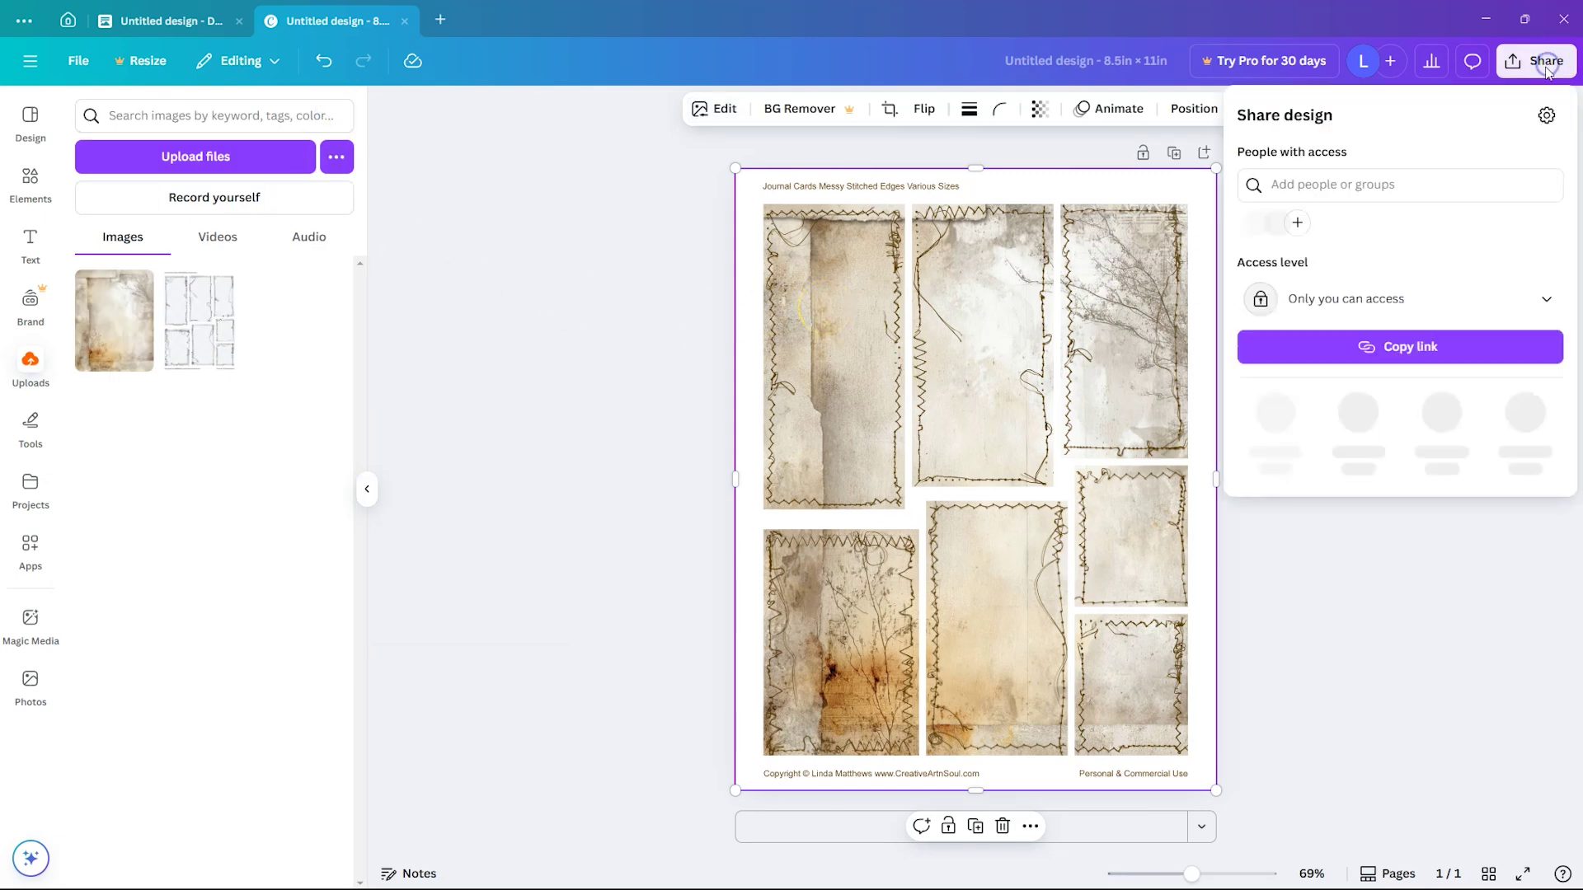
left_click(1275, 412)
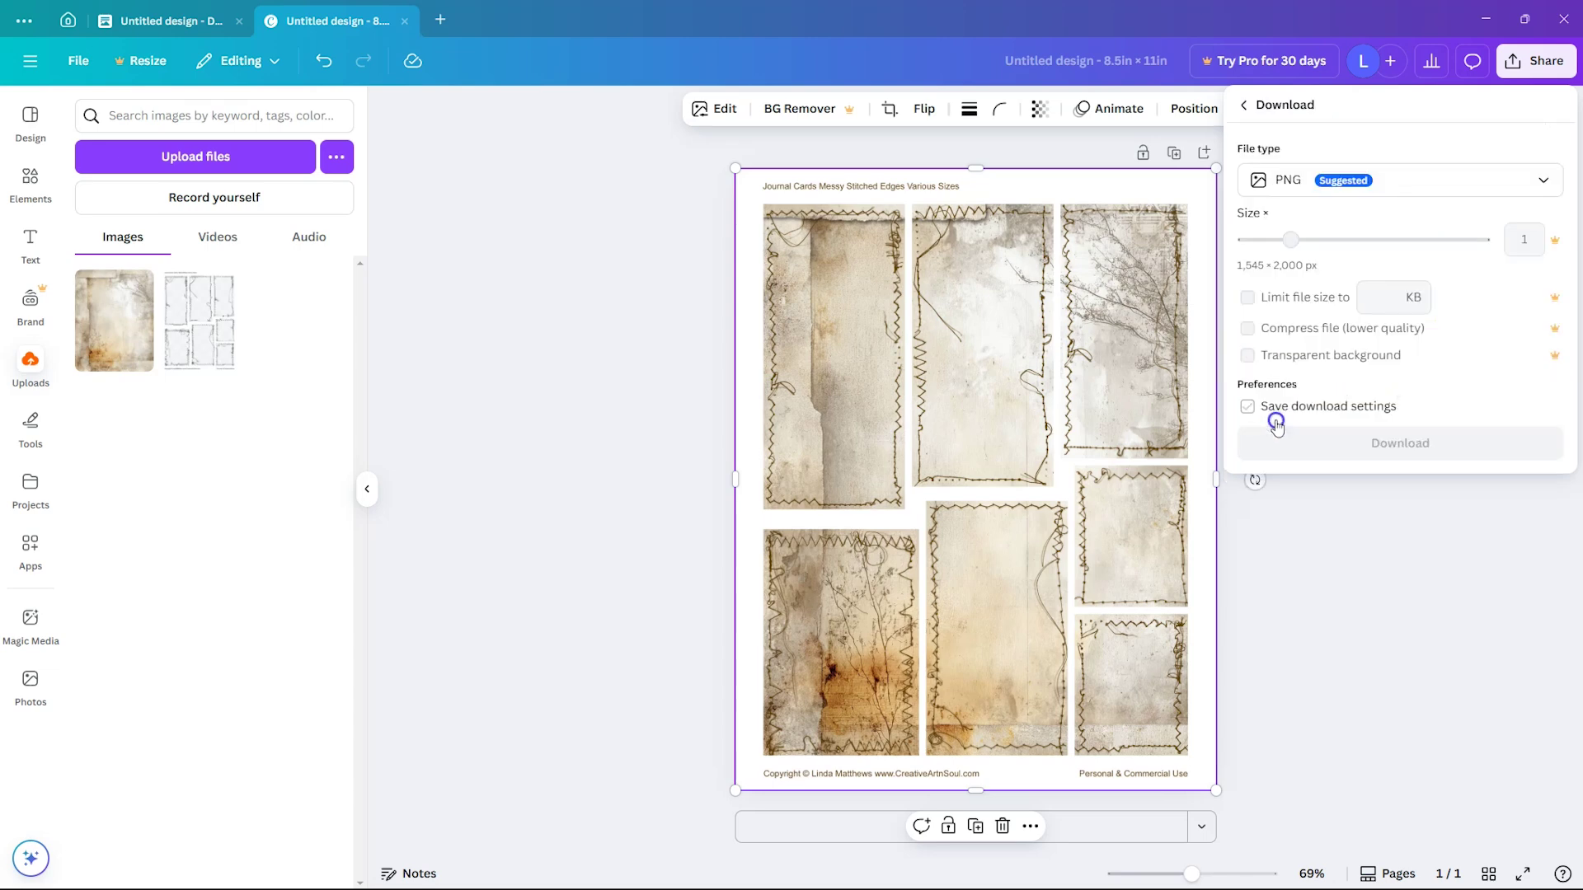
left_click(1377, 180)
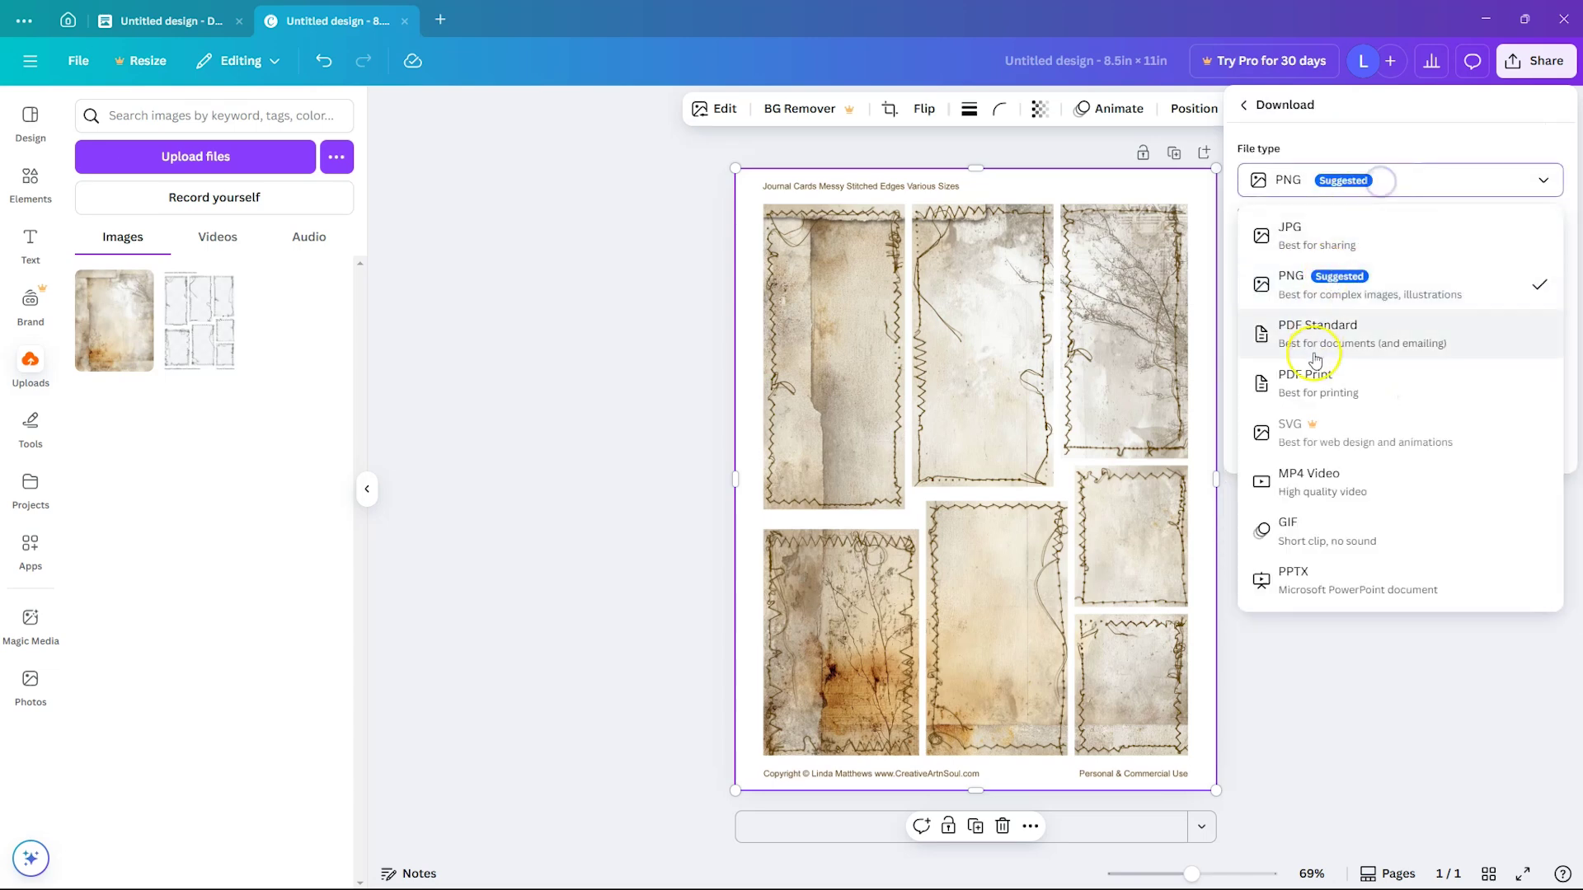
left_click(1313, 371)
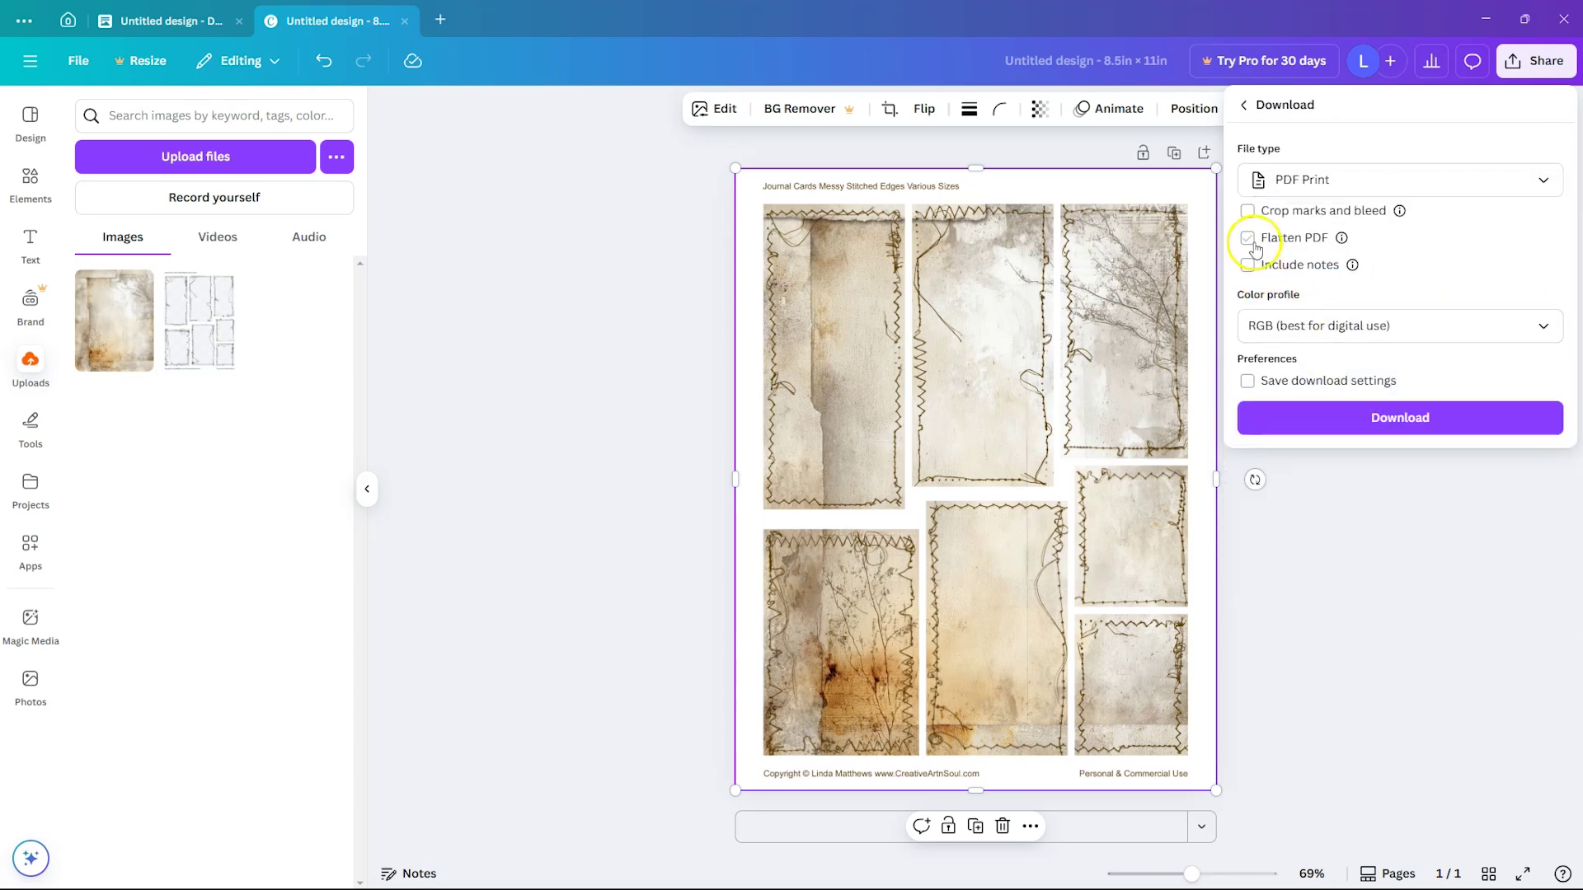
left_click(1399, 418)
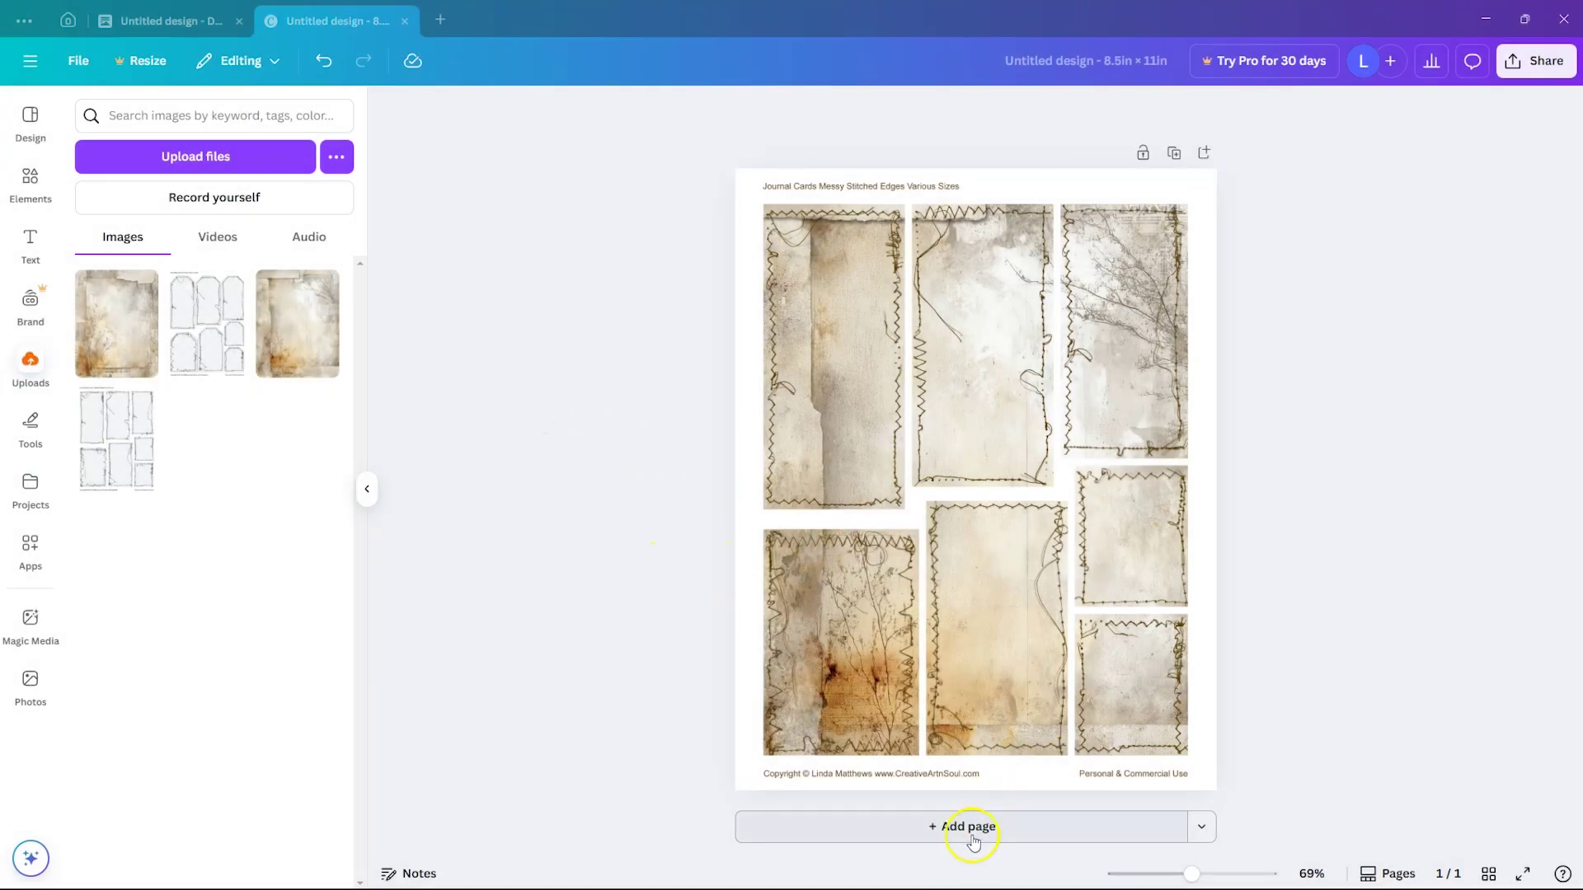
Add a second page and fill it with the uploaded background paper that has the tall branch and torn top edge
left_click(971, 834)
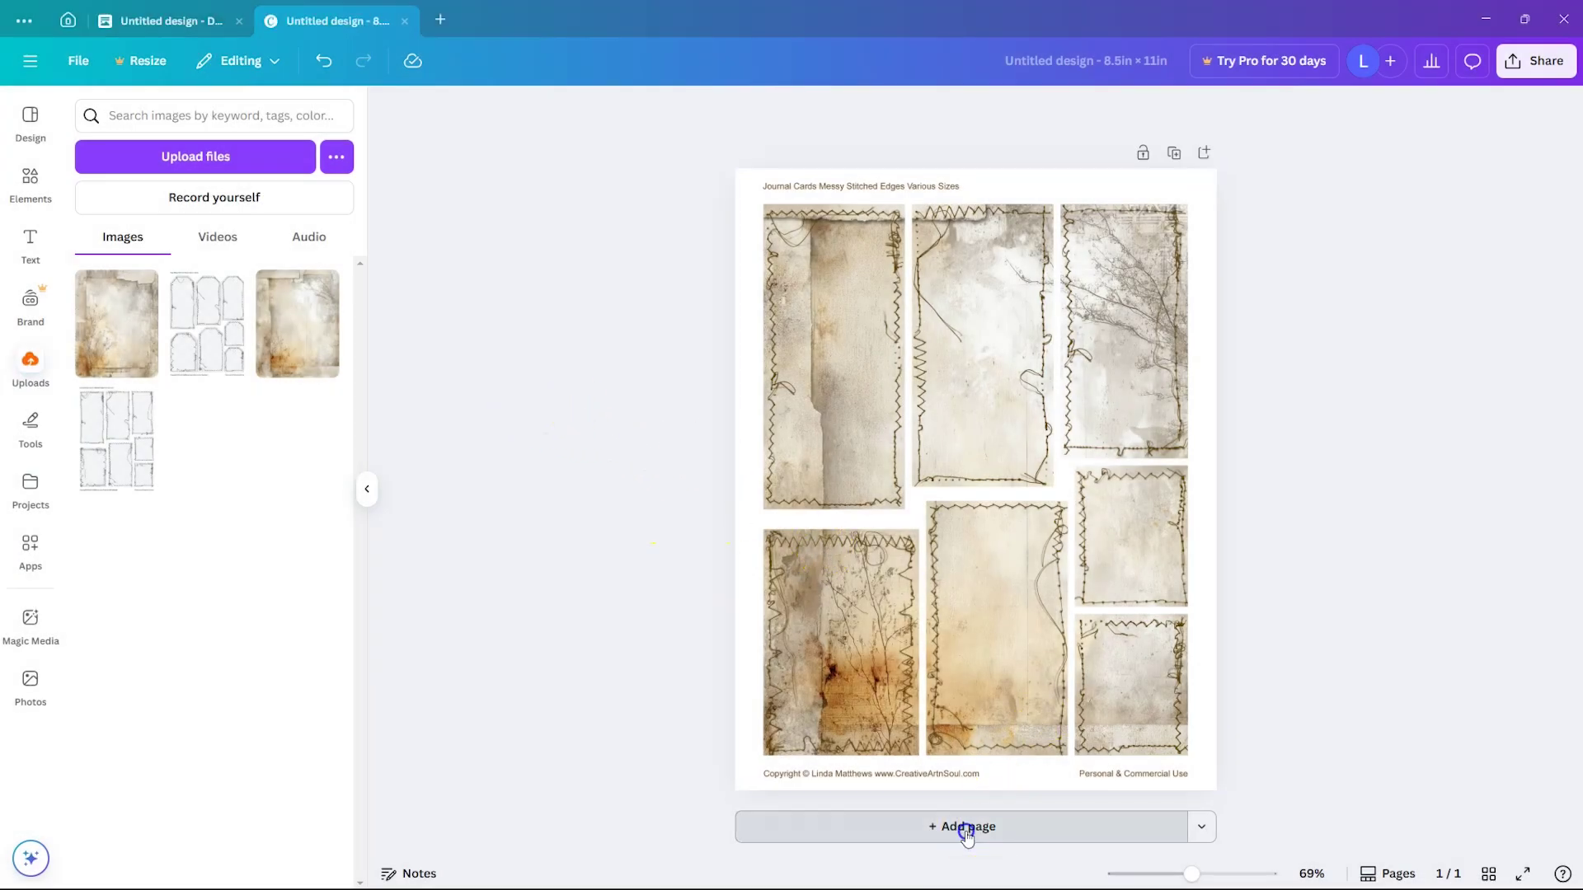
left_click(114, 325)
mouse_move(929, 336)
left_mouse_down()
mouse_move(936, 382)
mouse_move(923, 357)
left_mouse_up()
left_click_drag(1094, 636, 1217, 789)
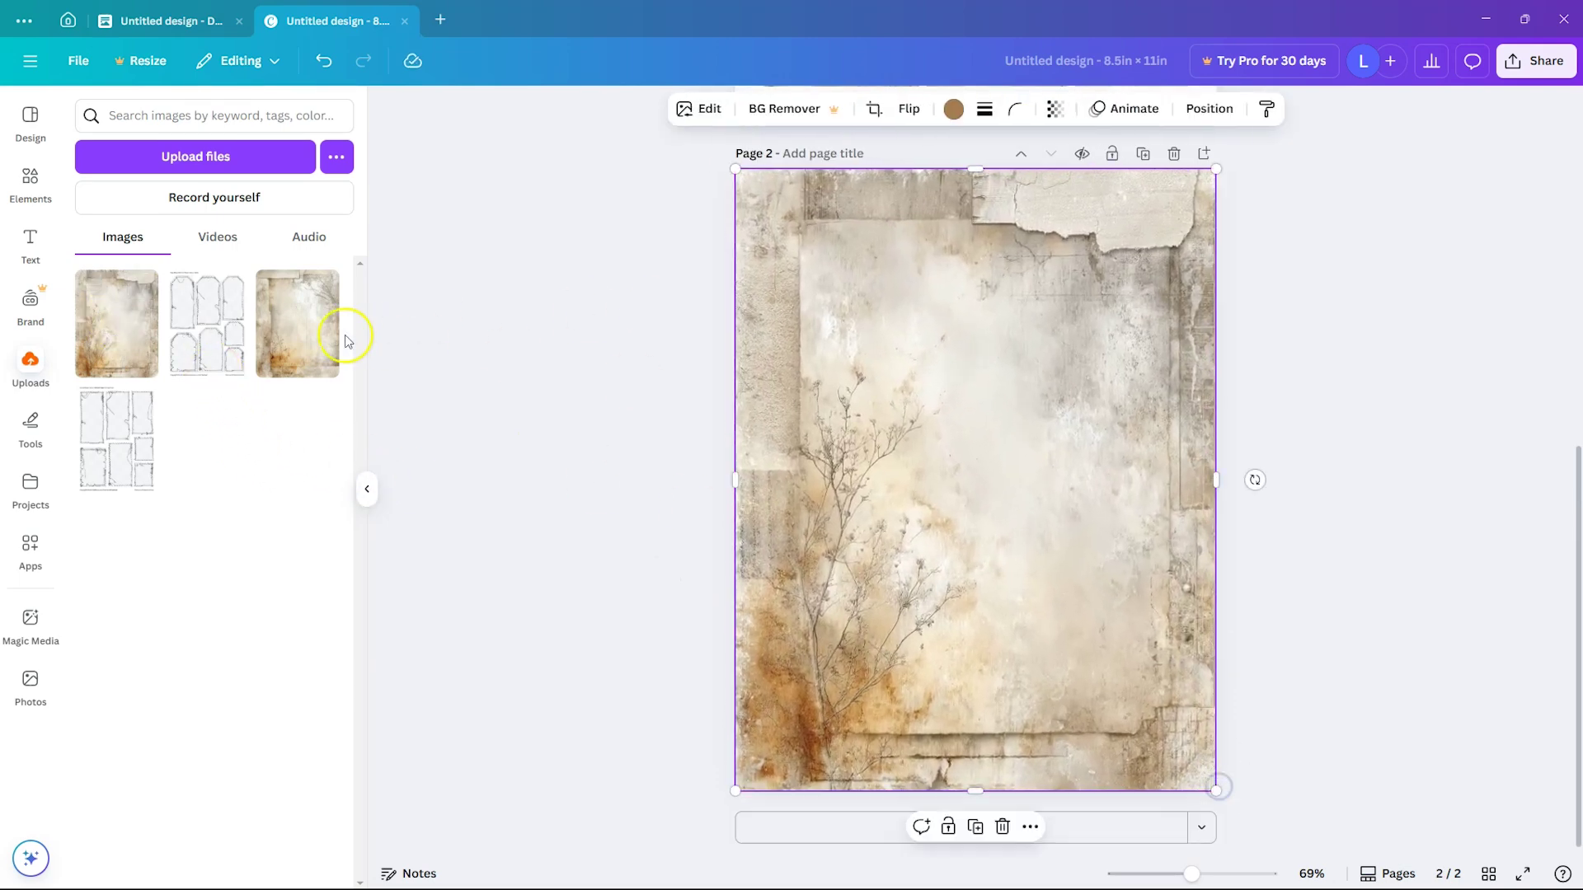
Place the stitched tags template over page 2's background and enlarge it to cover the full page
left_click(206, 332)
left_click_drag(904, 420, 855, 348)
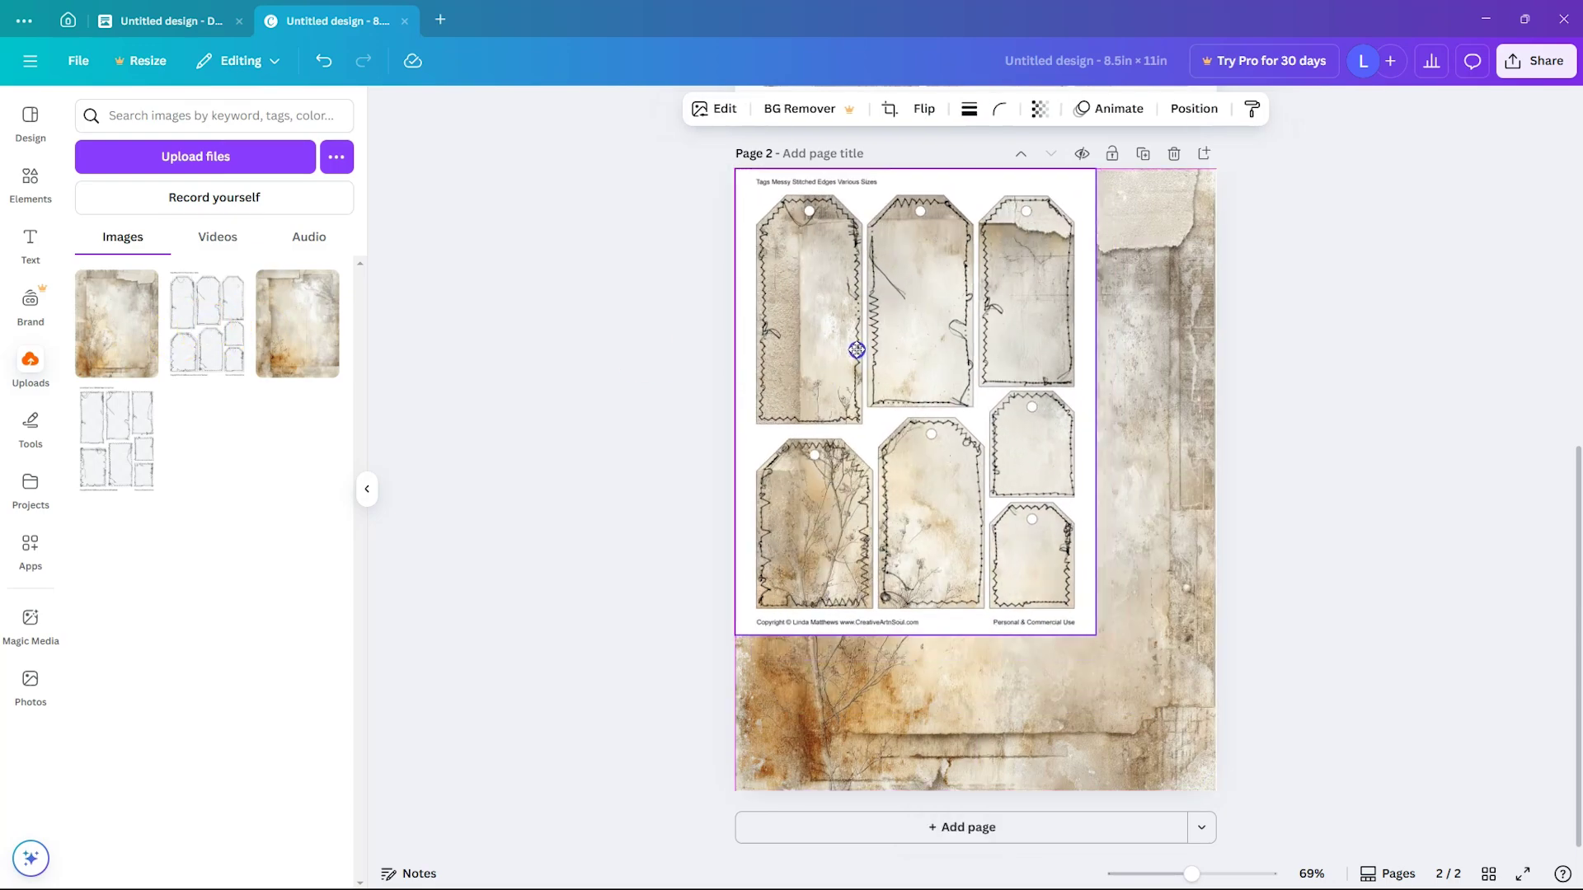
left_click_drag(1103, 645, 1218, 789)
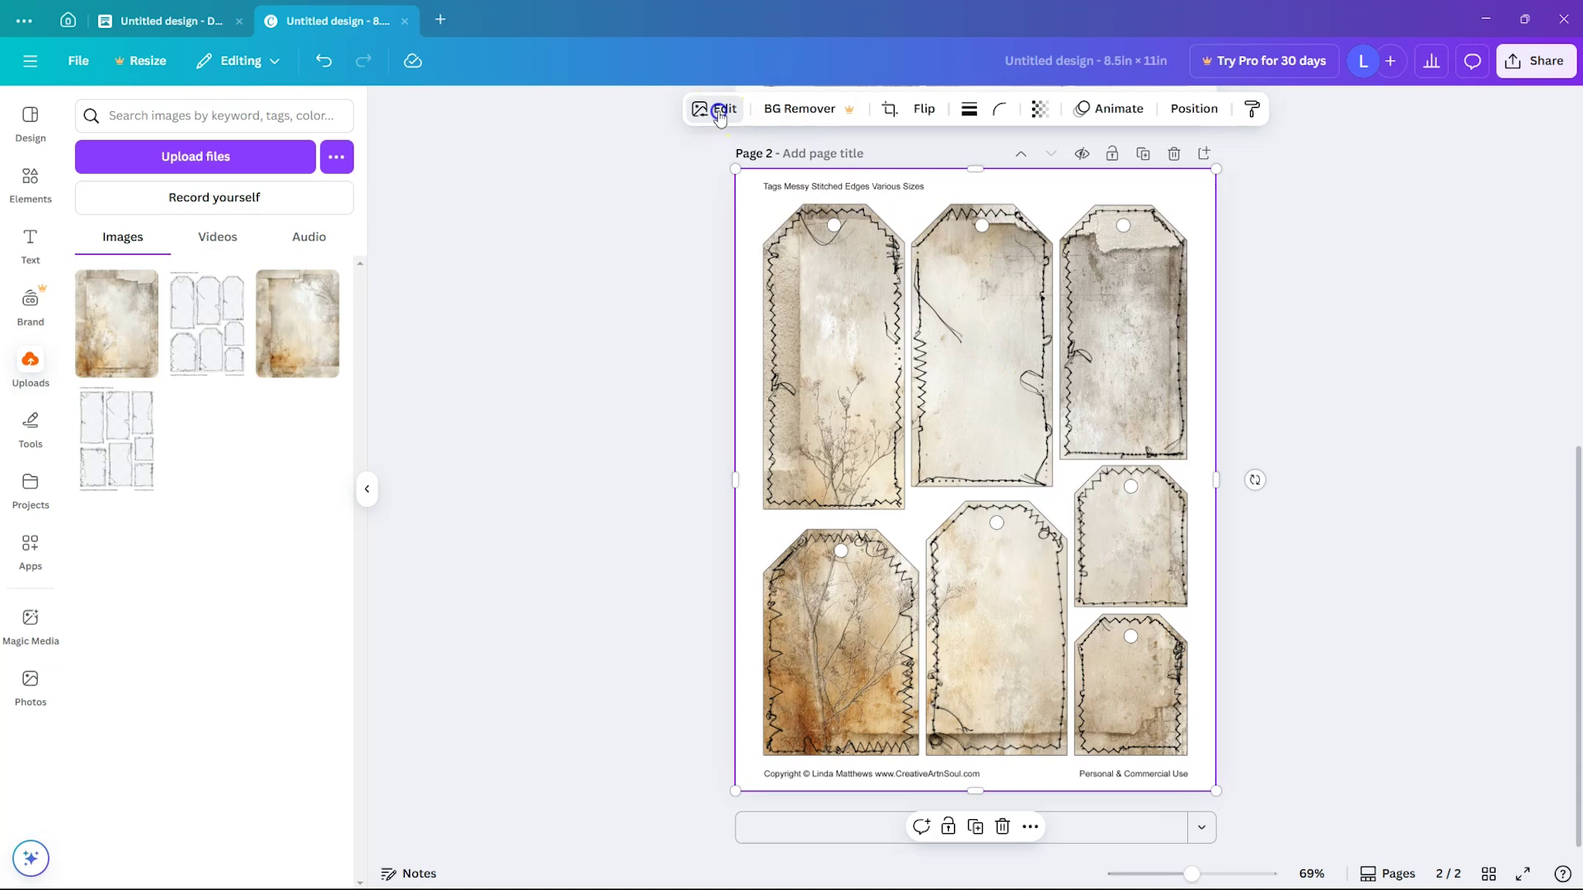
Apply a custom Duotone effect to the tags template and set its highlights to white FFFFFF
left_click(720, 112)
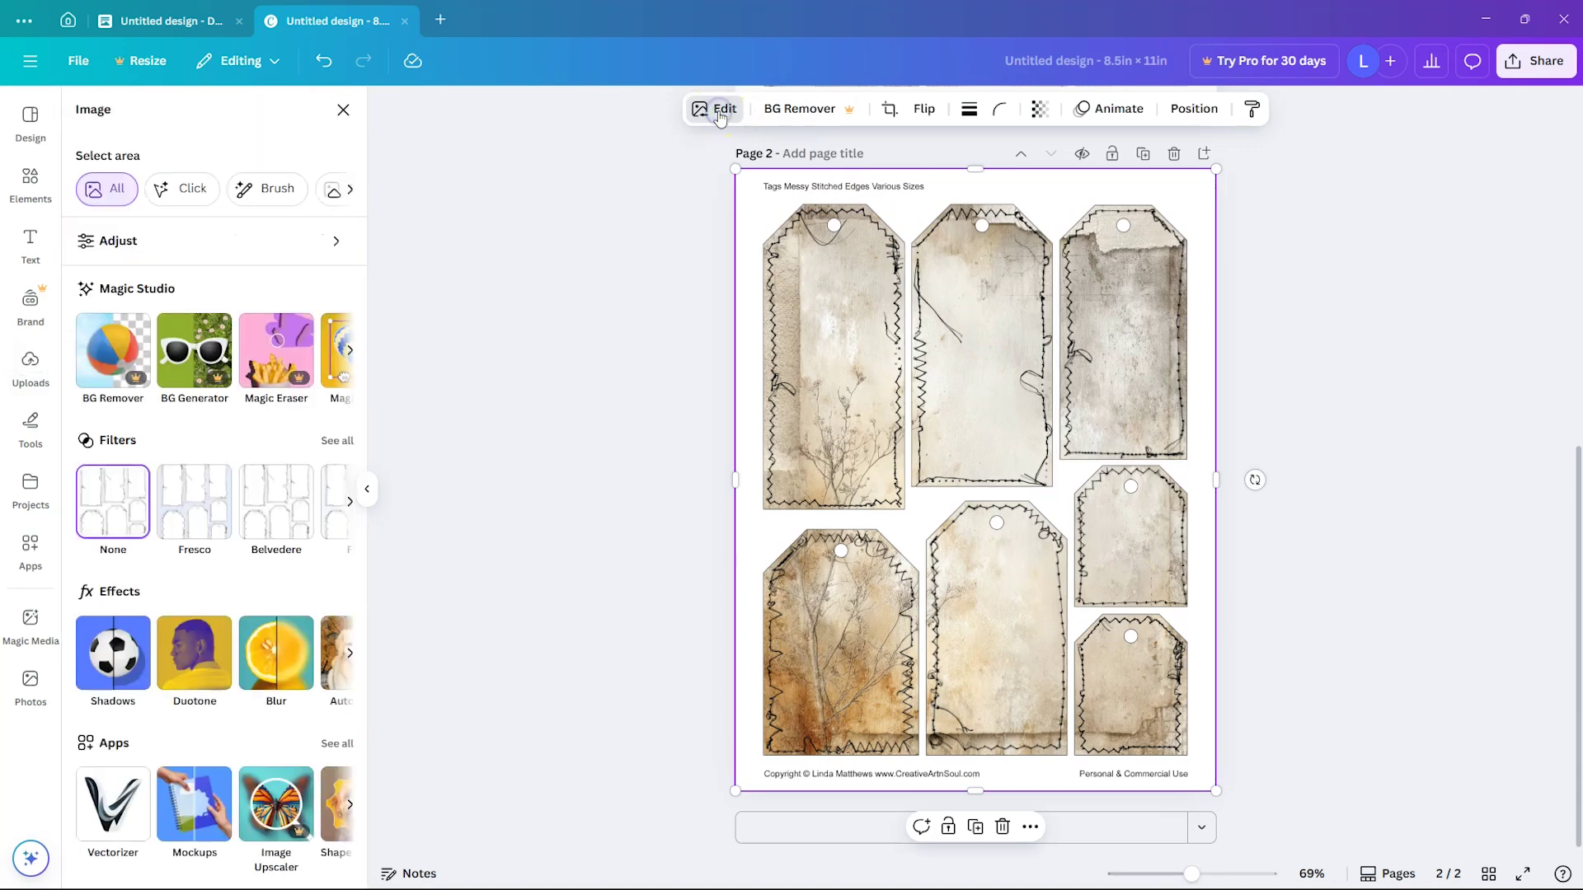
left_click(198, 657)
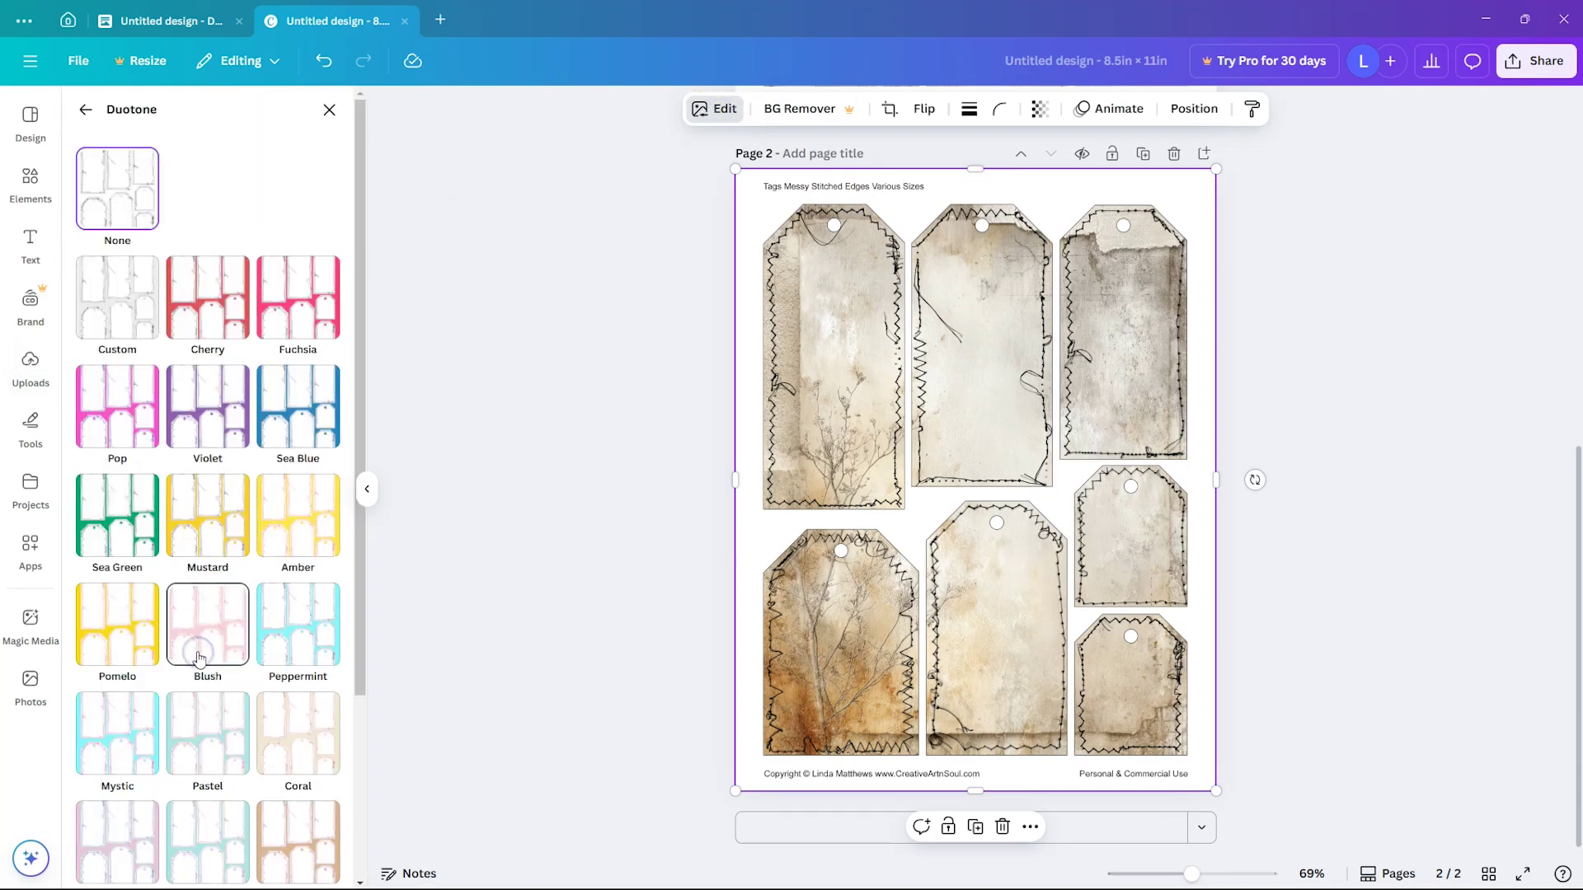
left_click(116, 307)
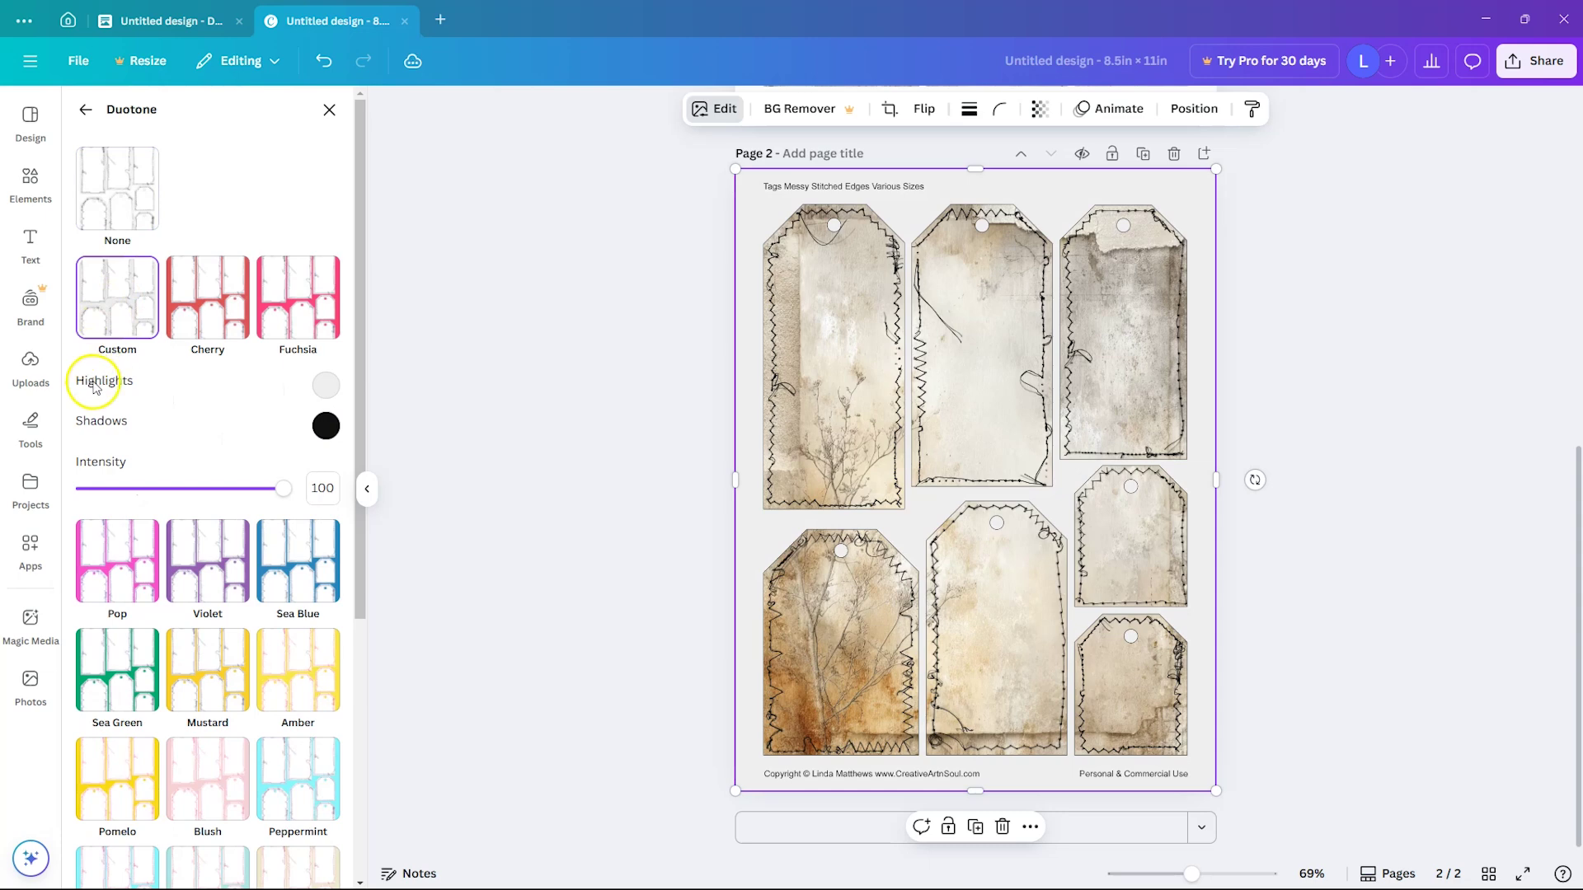
left_click(324, 386)
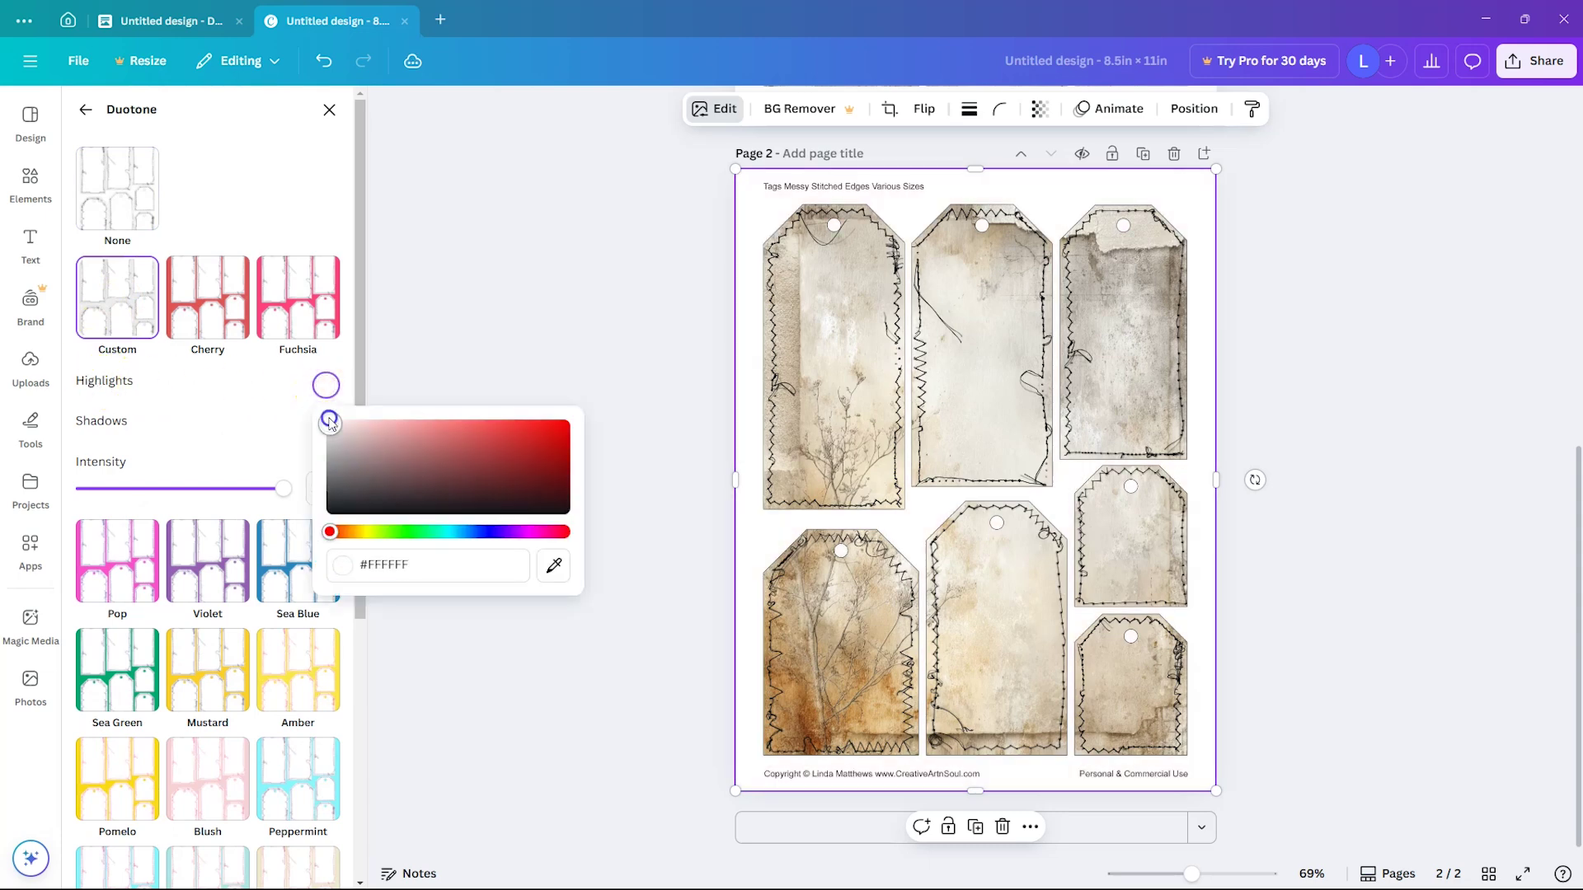
left_click(259, 417)
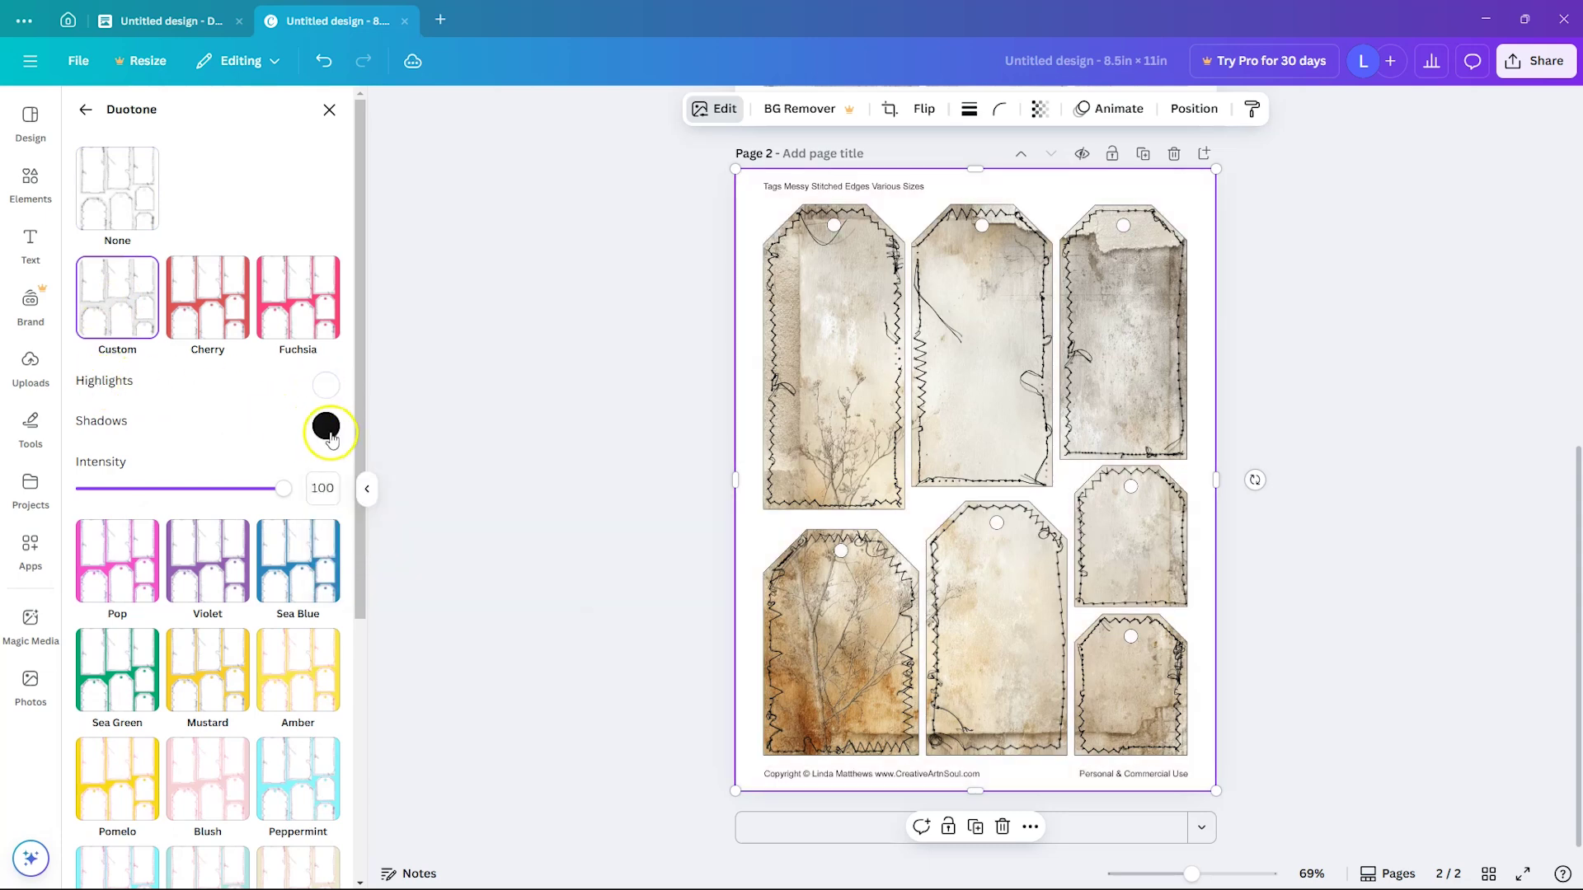
Set the shadows colour of the tags template's custom Duotone effect to brown 563605 and close the effect settings
left_click(326, 427)
key("ctrl+v")
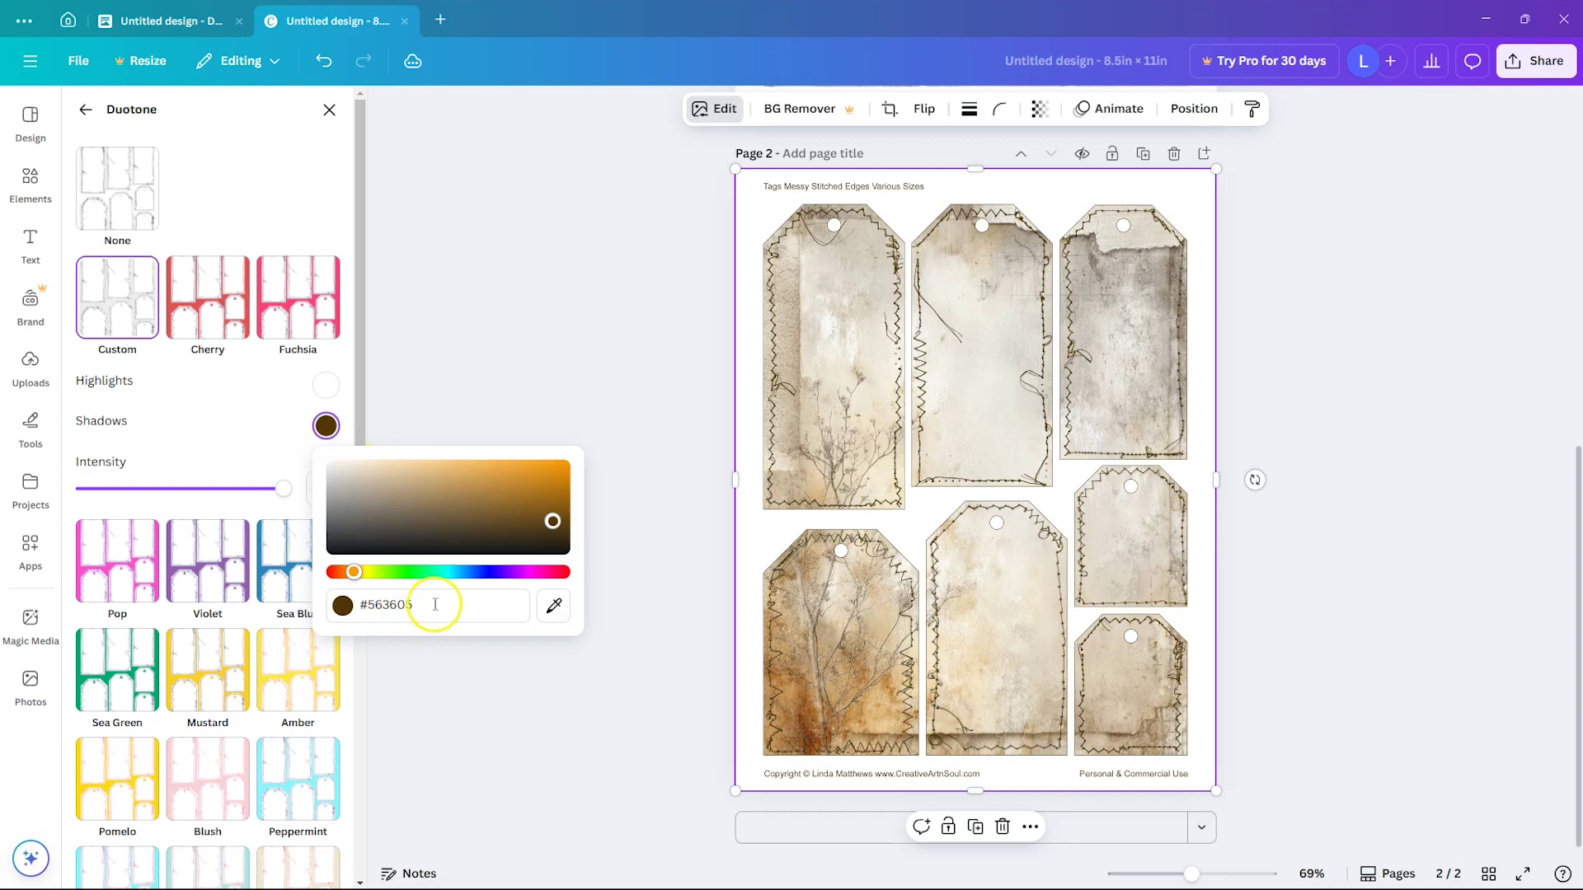
left_click(248, 430)
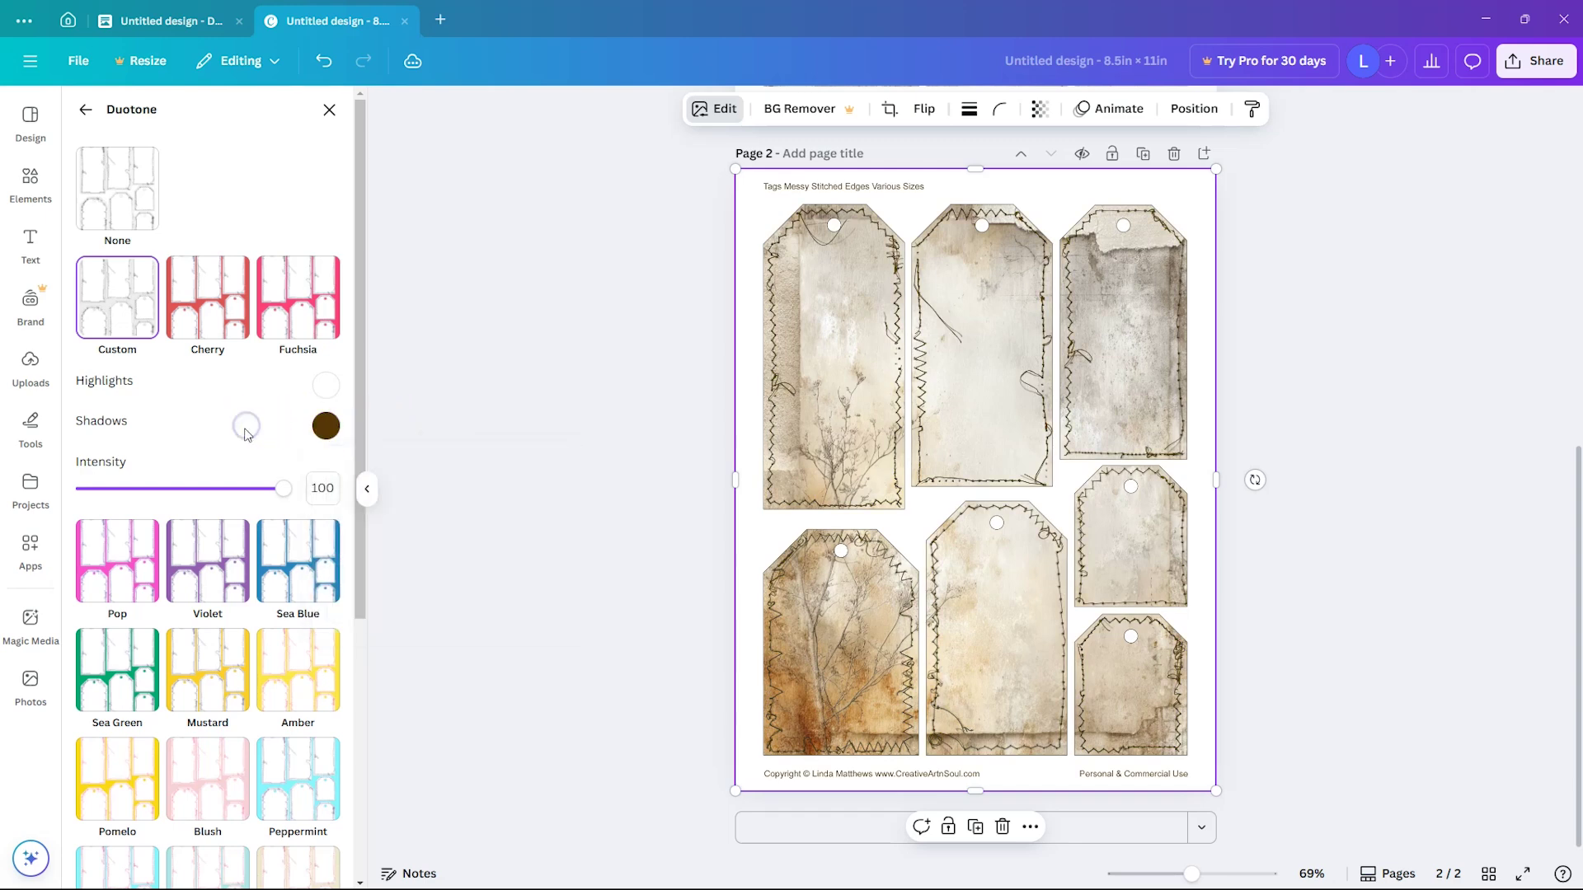
left_click(329, 110)
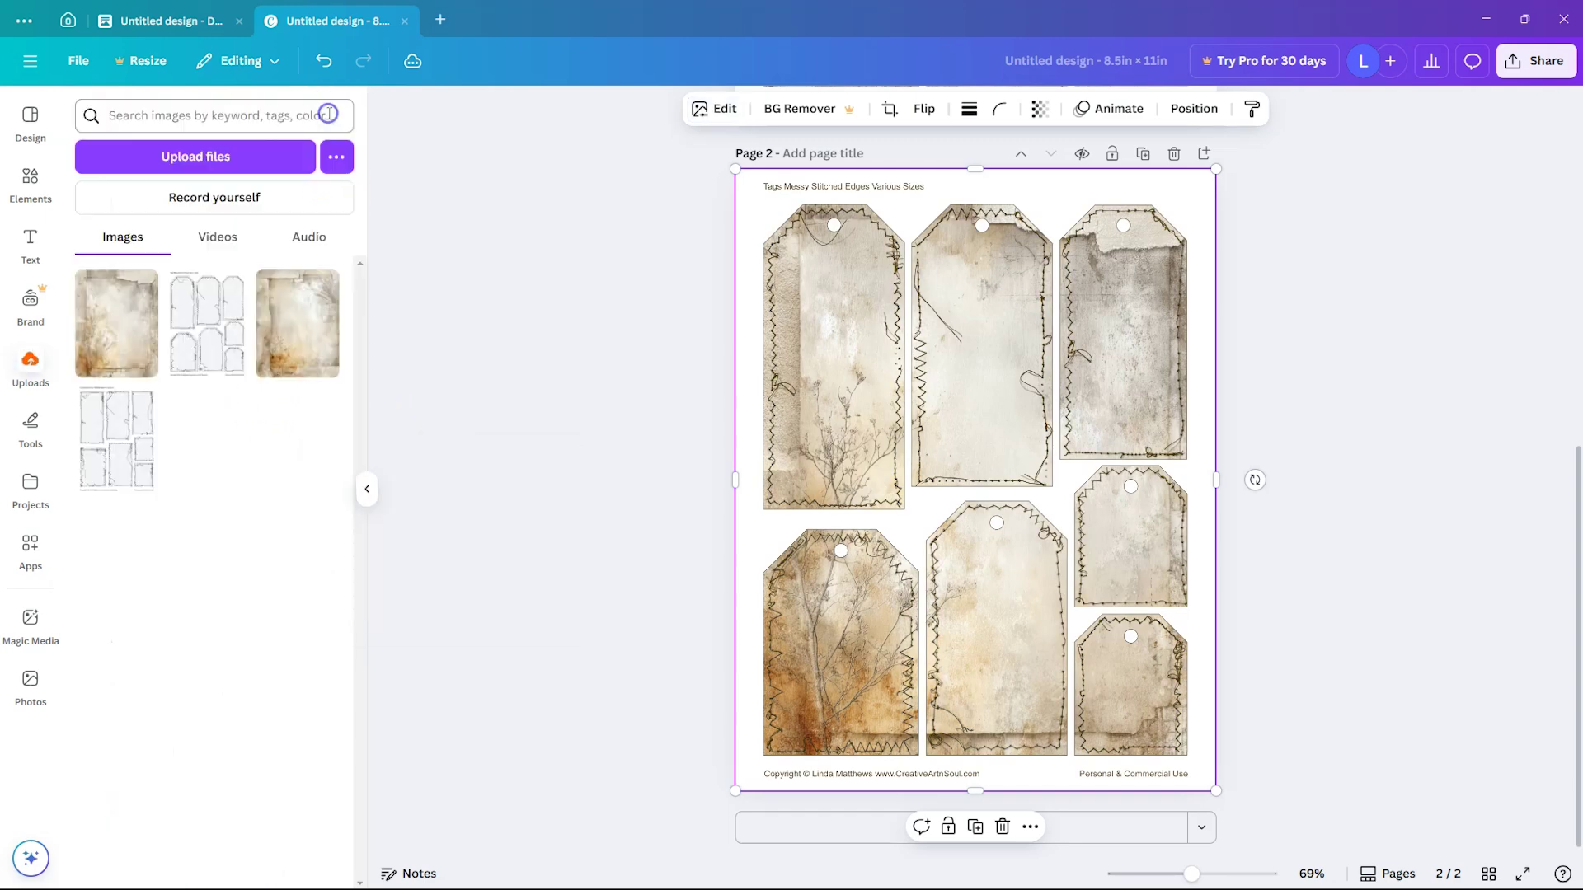
Download the two-page design with the stitched cards and tags as a PDF Print file
left_click(1538, 60)
left_click(1290, 414)
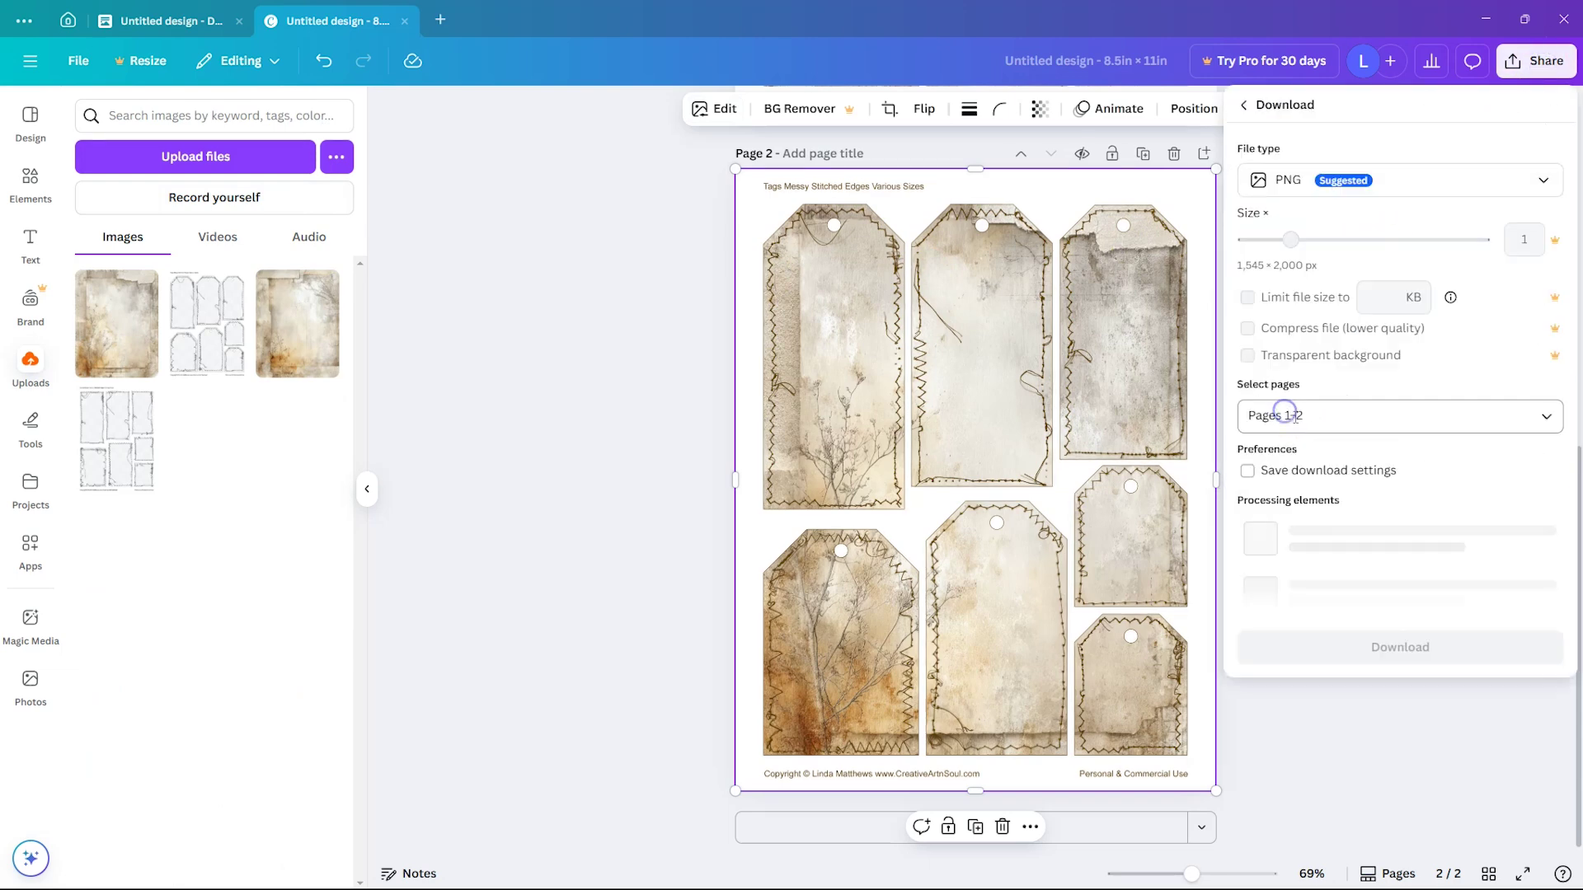
left_click(1297, 180)
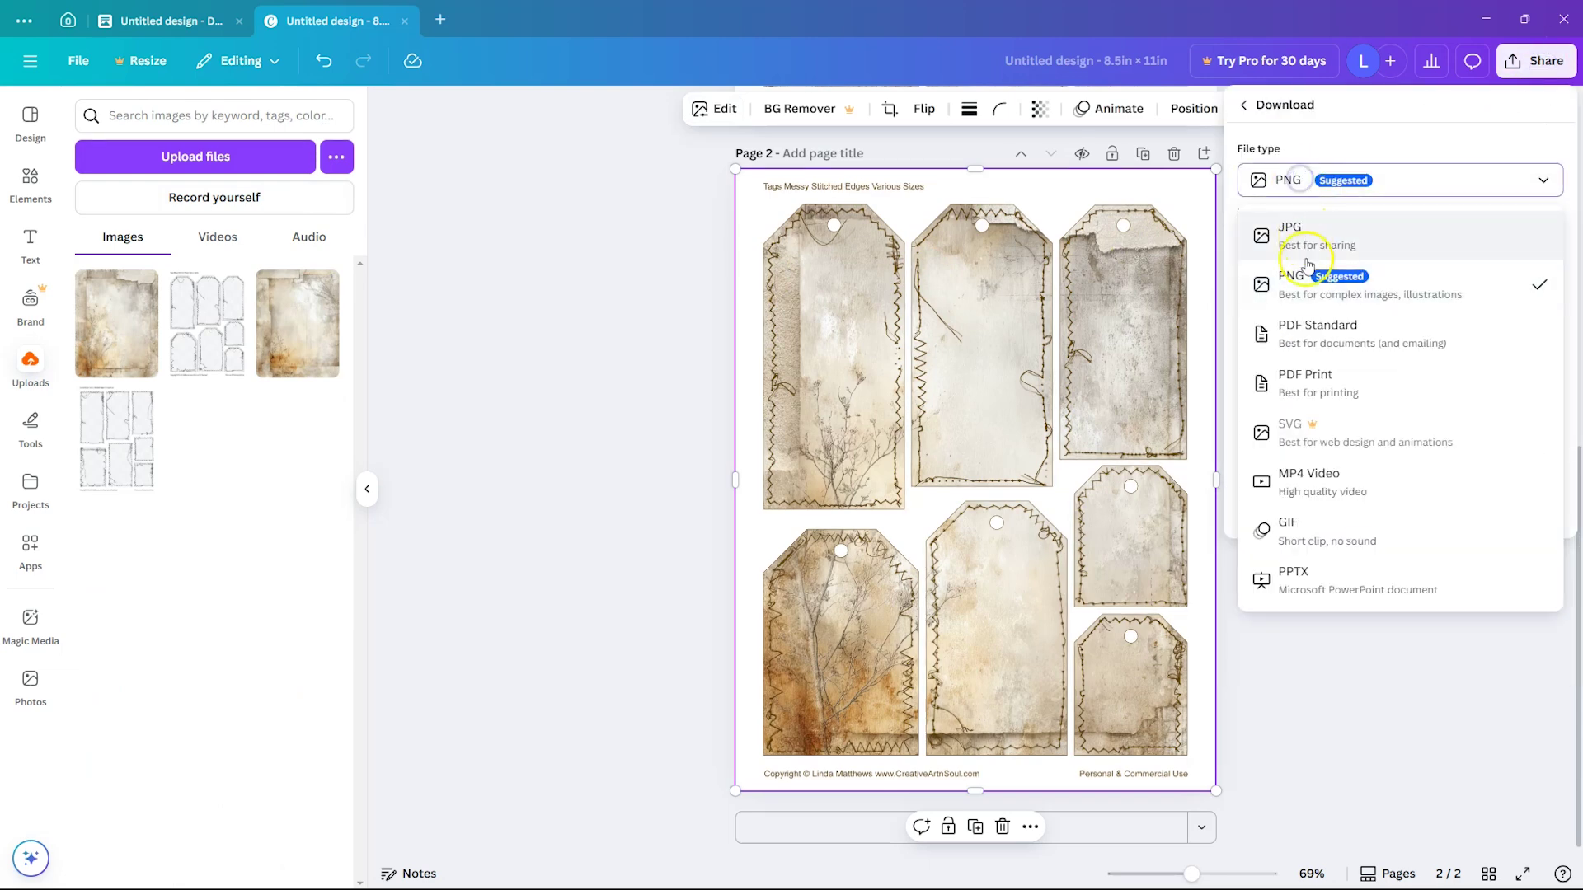
left_click(1305, 375)
left_click(1307, 481)
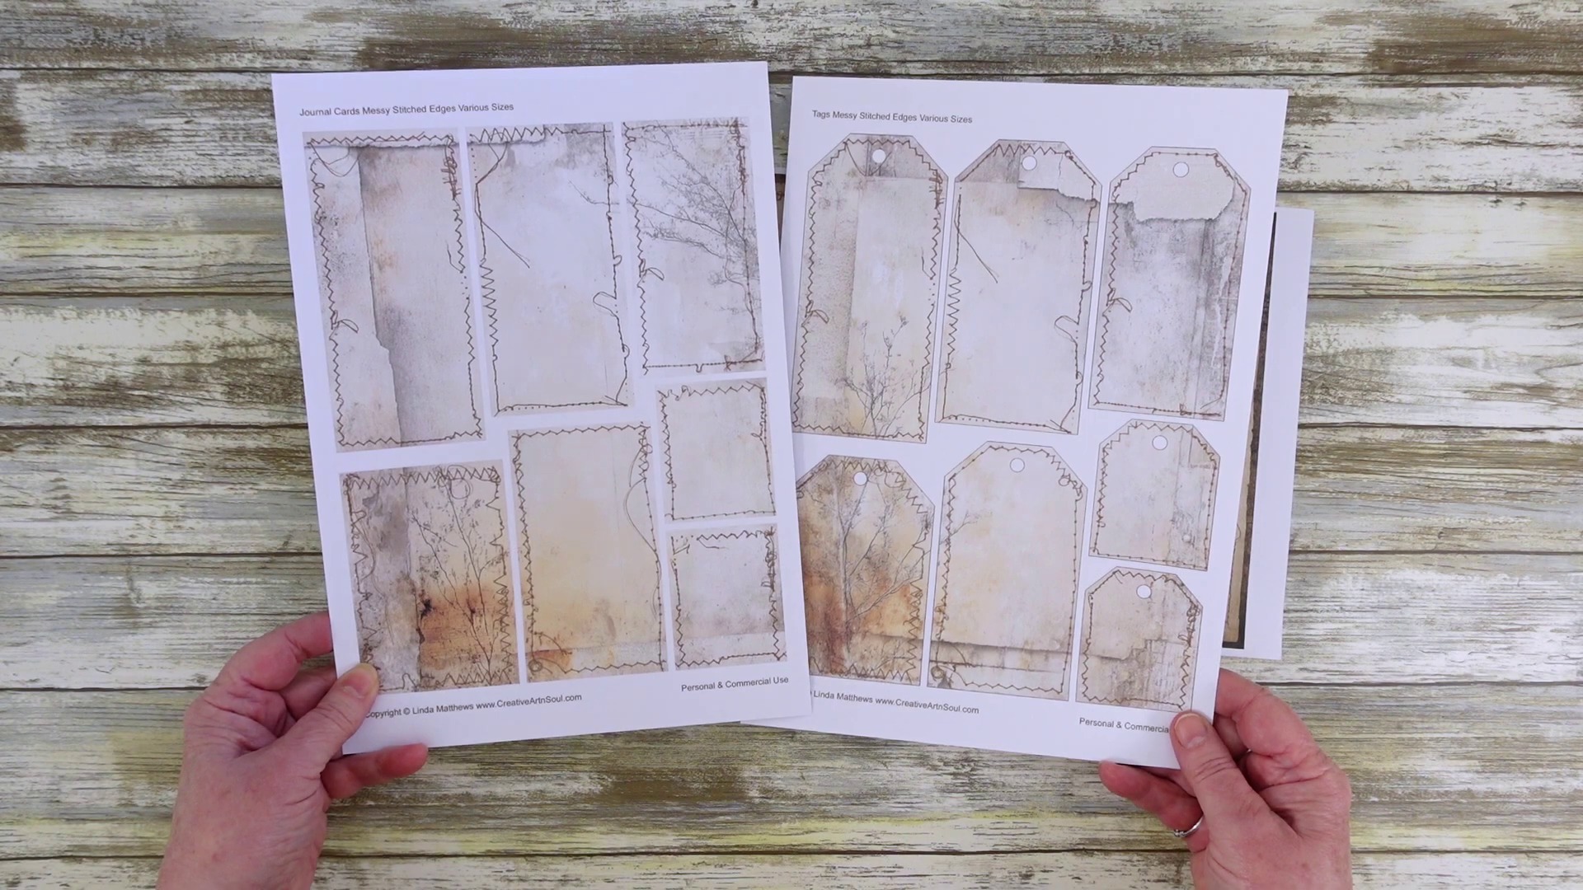